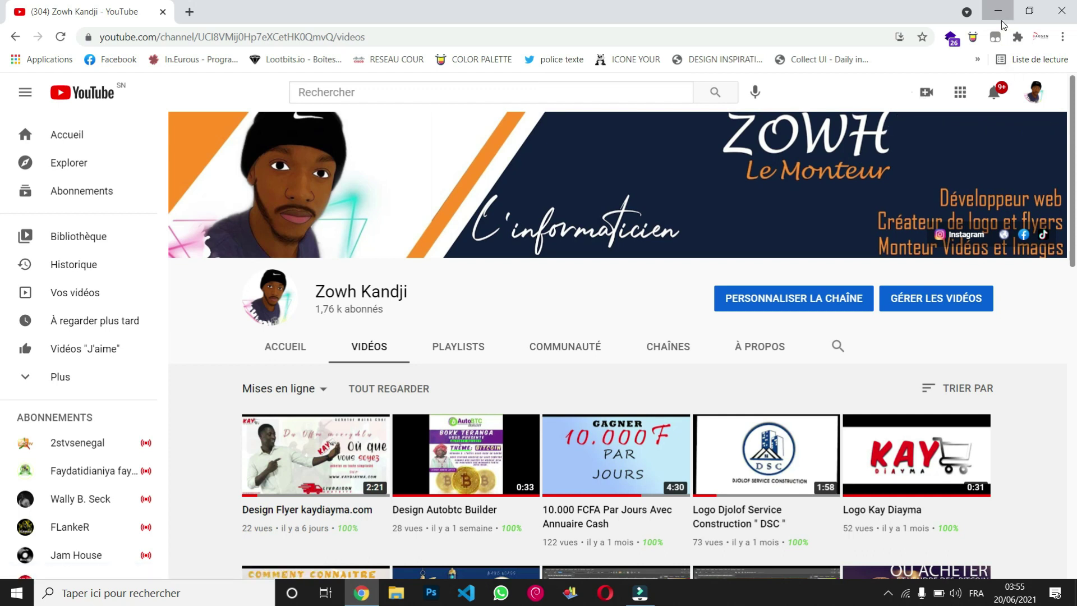
Step: Minimize the browser, check background apps, and launch XAMPP Control Panel via the taskbar search
left_click(1001, 14)
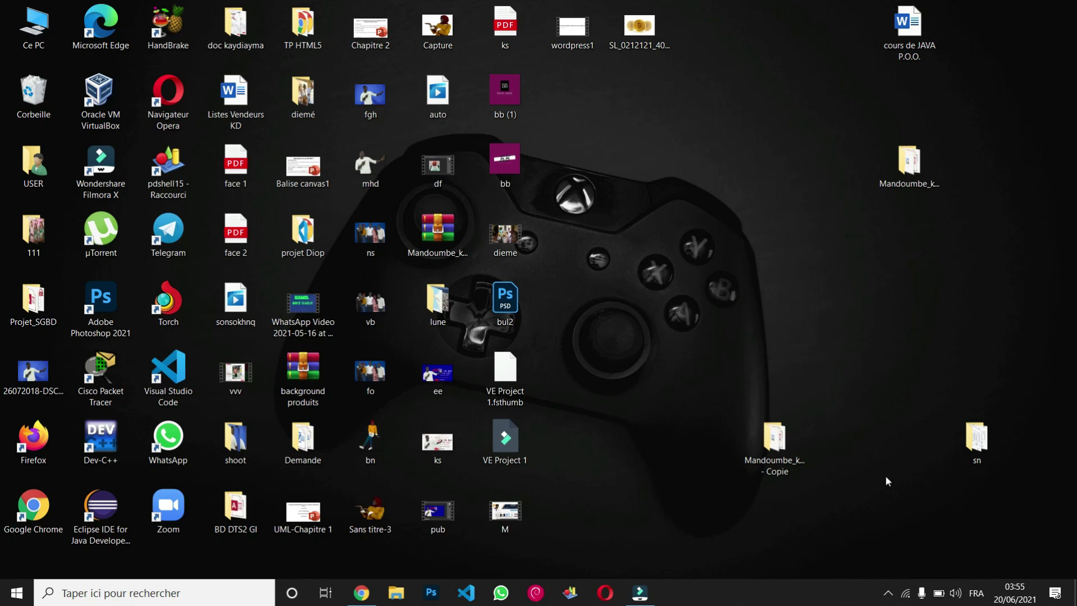
left_click(890, 594)
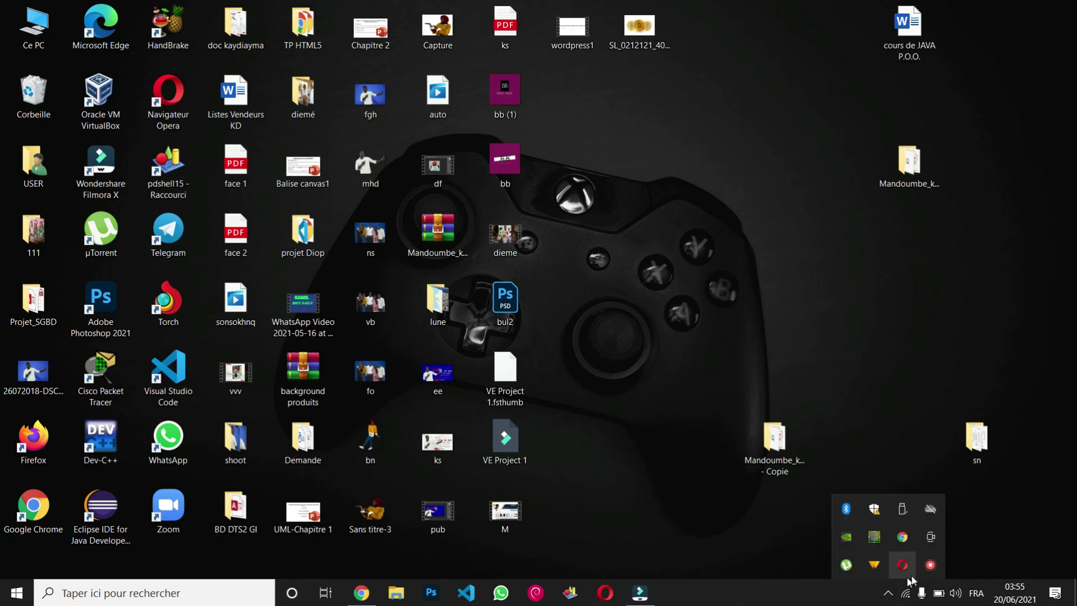
left_click(716, 545)
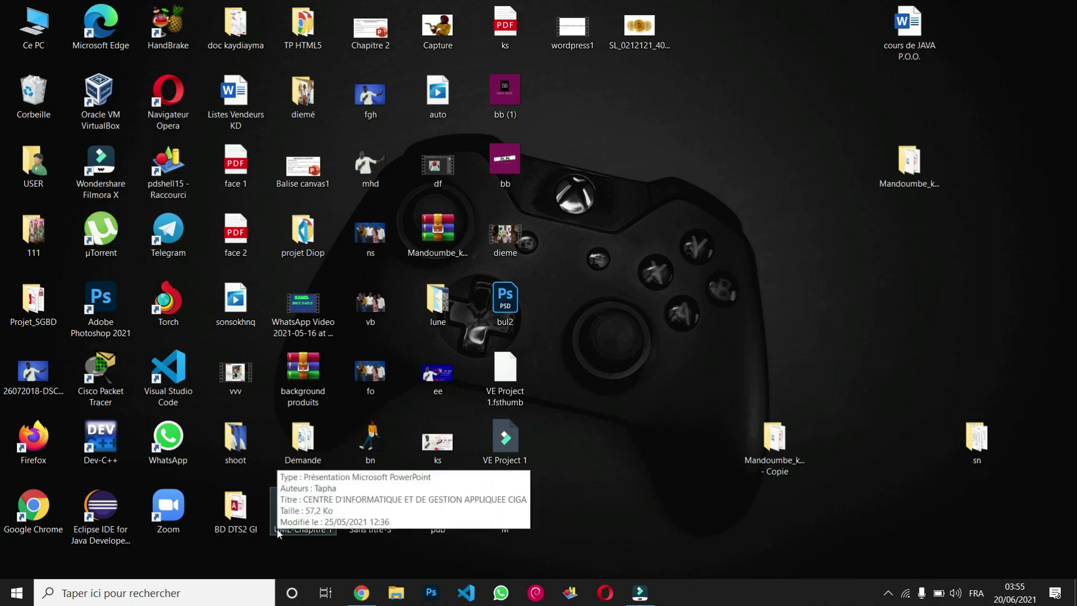
left_click(170, 593)
type("xa")
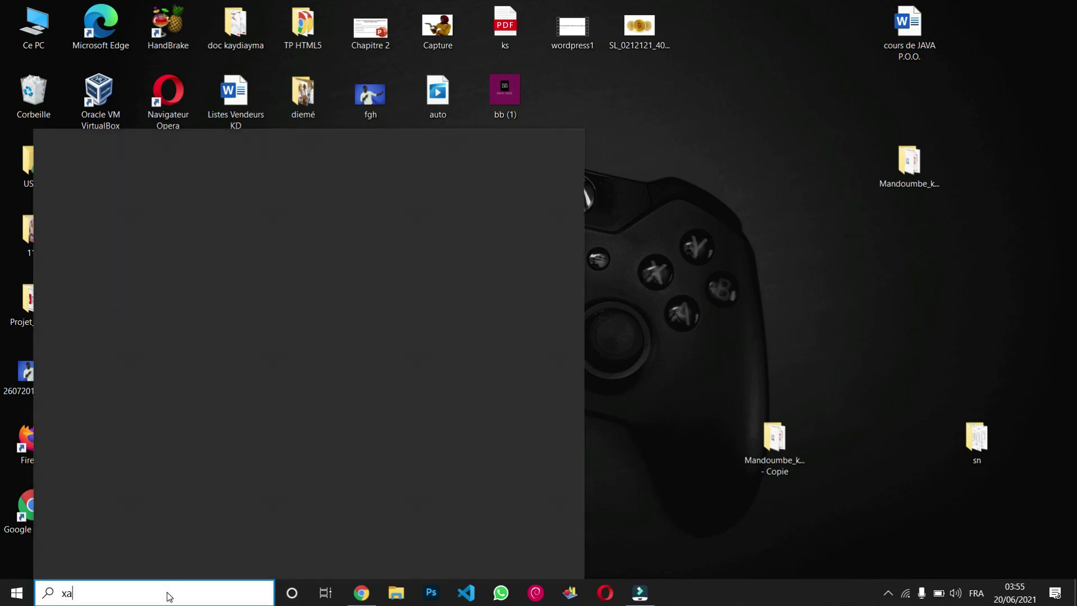
type("m")
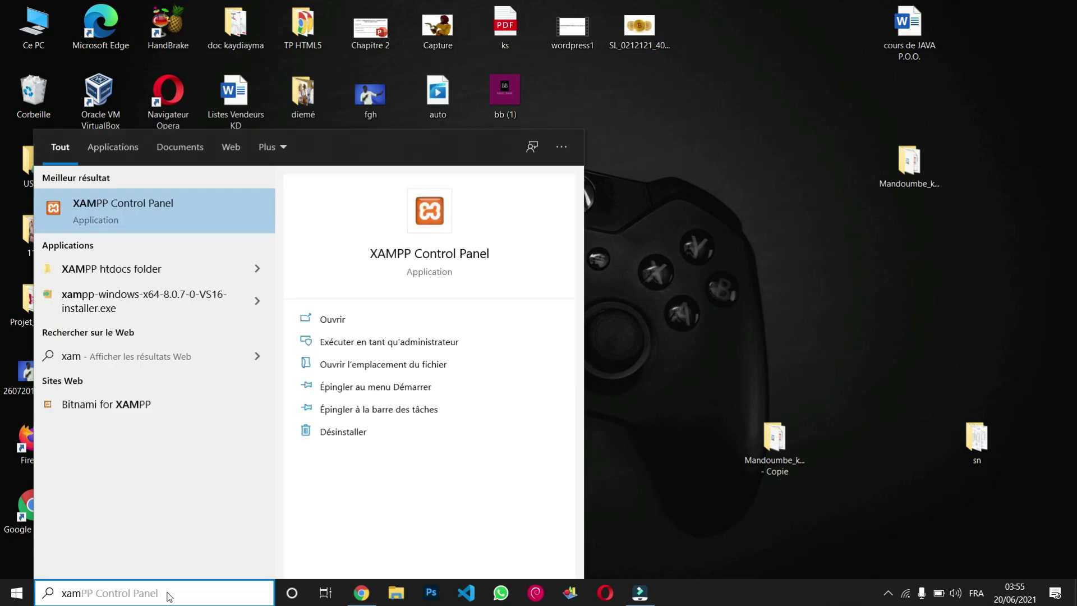
key("Return")
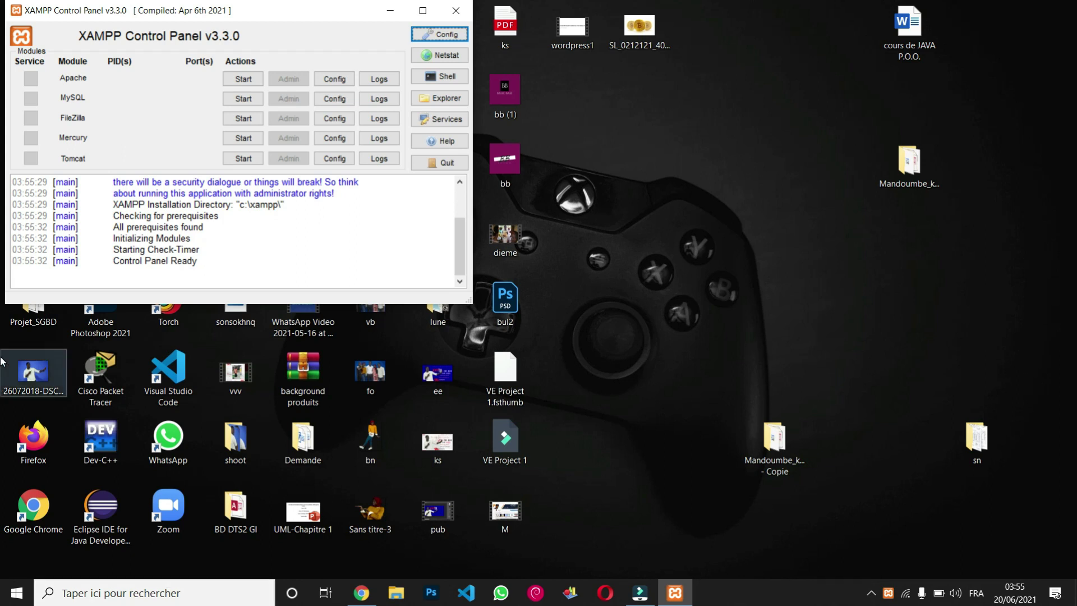
Step: Start the Apache and MySQL servers, then minimize the XAMPP Control Panel
left_click(251, 83)
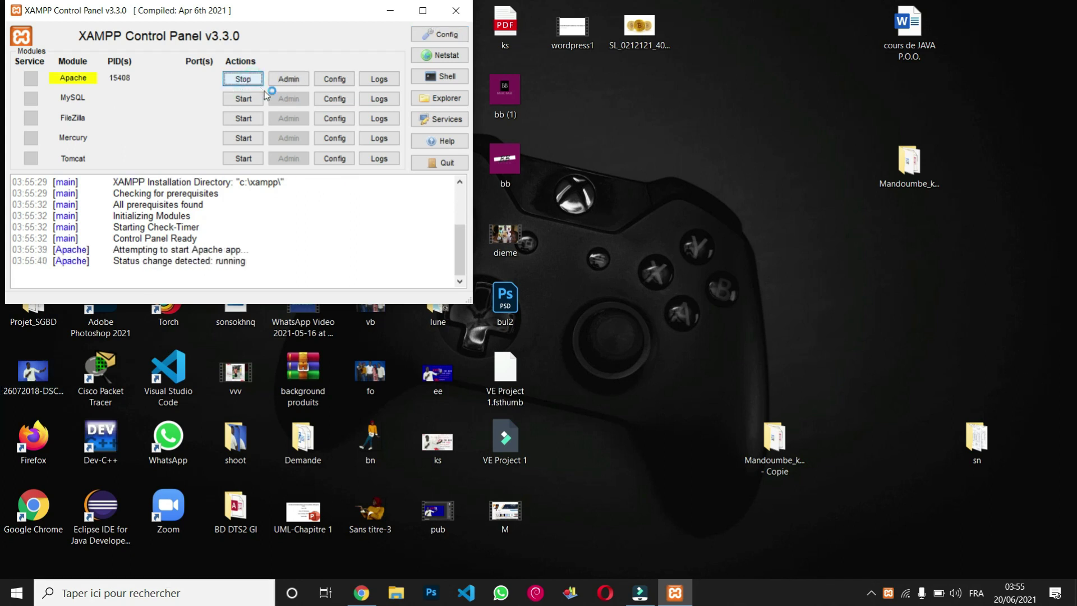
left_click(250, 99)
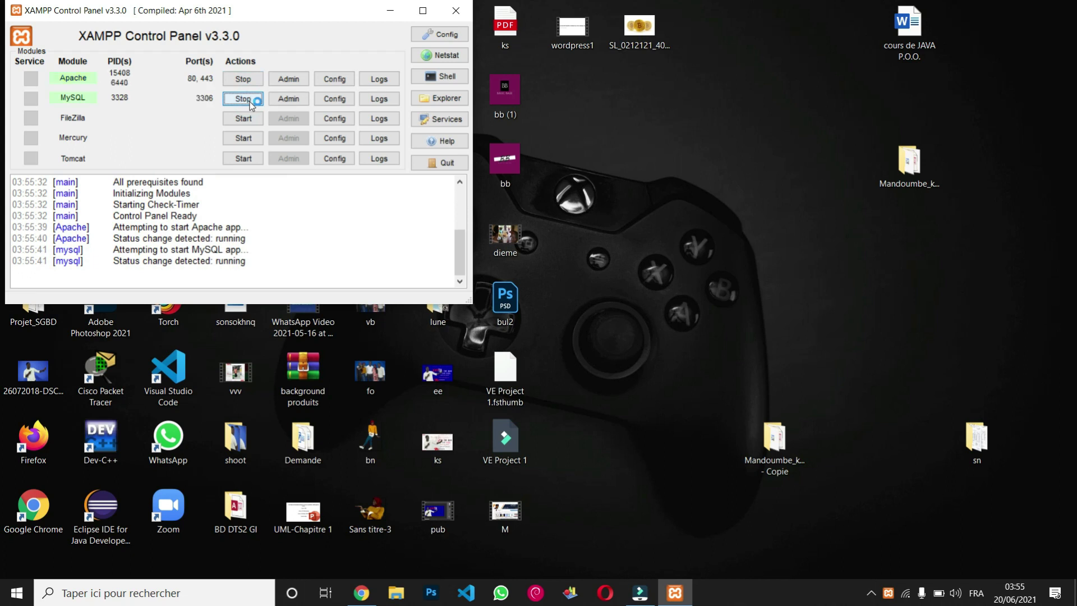
left_click(391, 17)
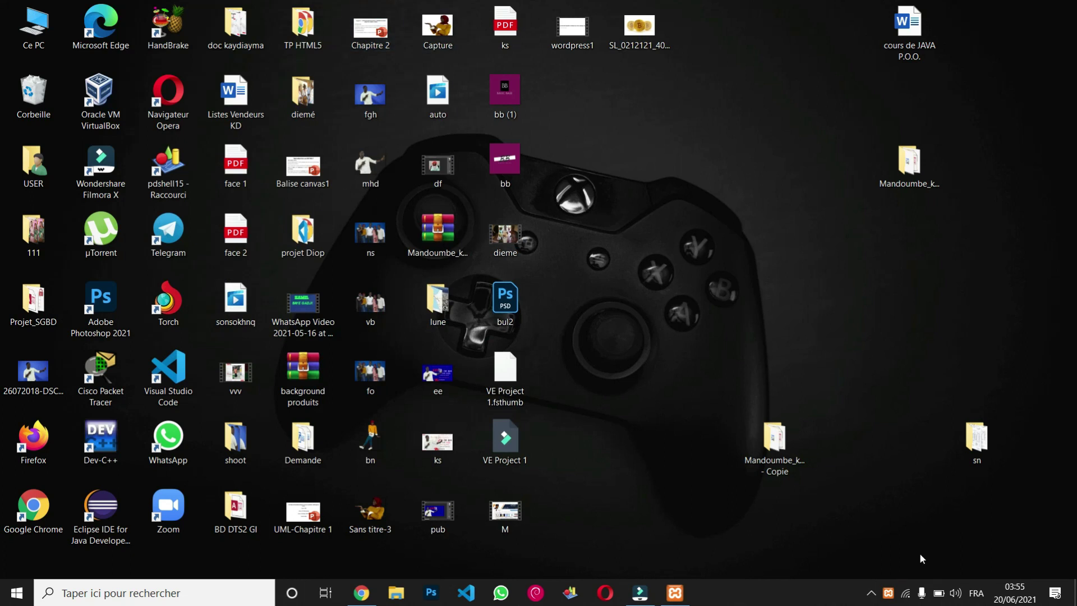
left_click(675, 593)
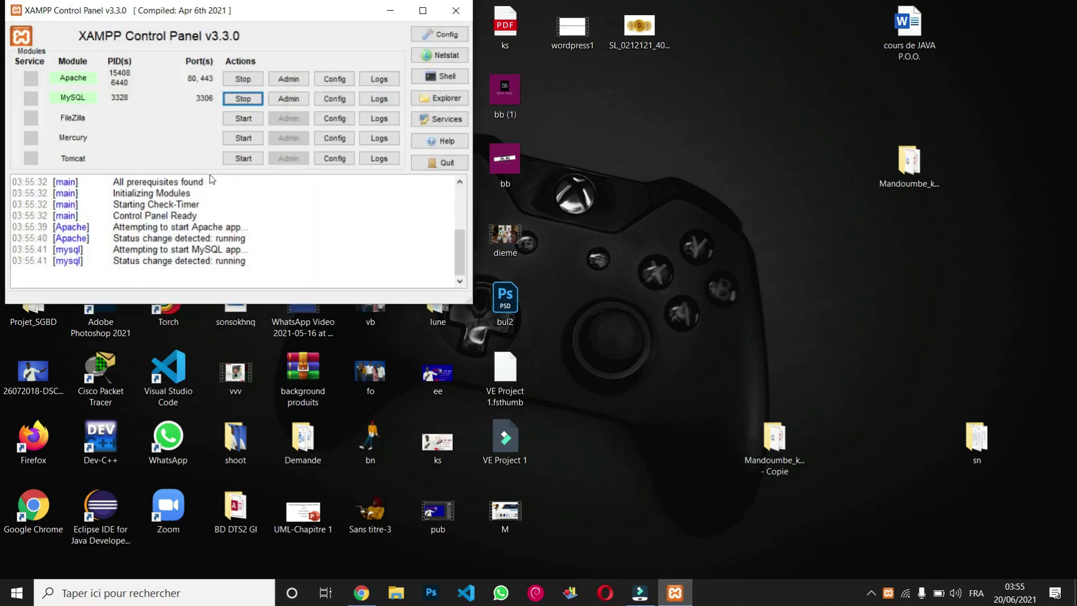
left_click(383, 16)
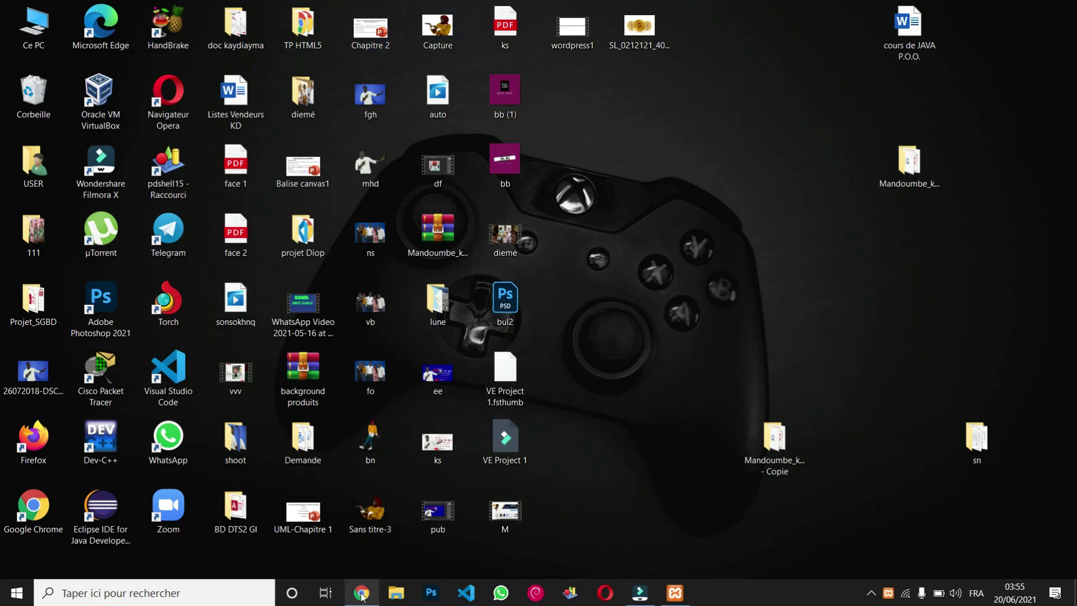
Step: Load localhost/kaydiayma in a new Chrome tab and dismiss the browser notification
left_click(362, 595)
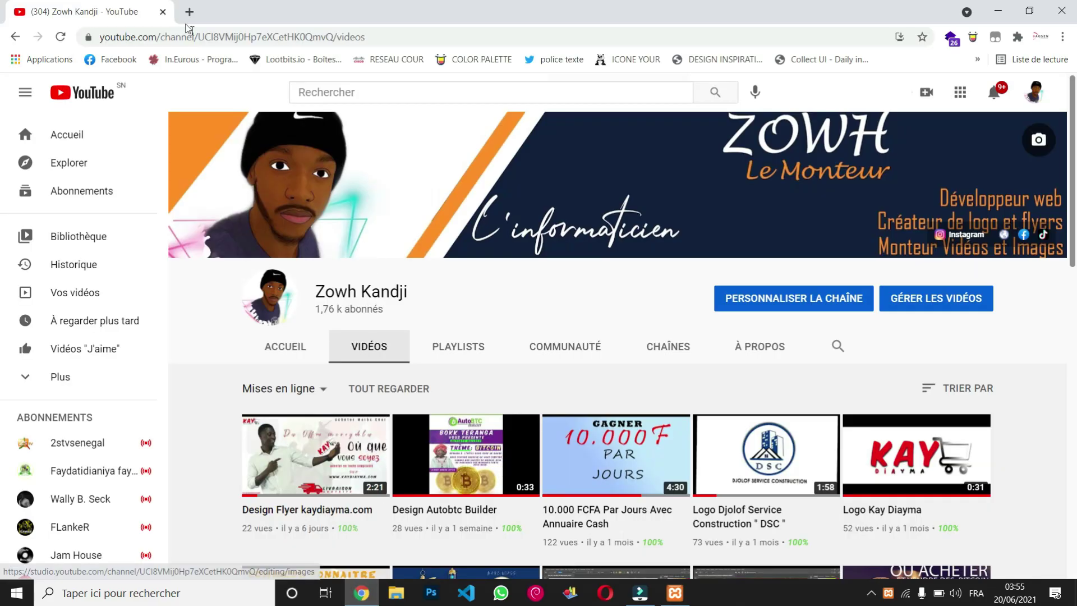
left_click(189, 12)
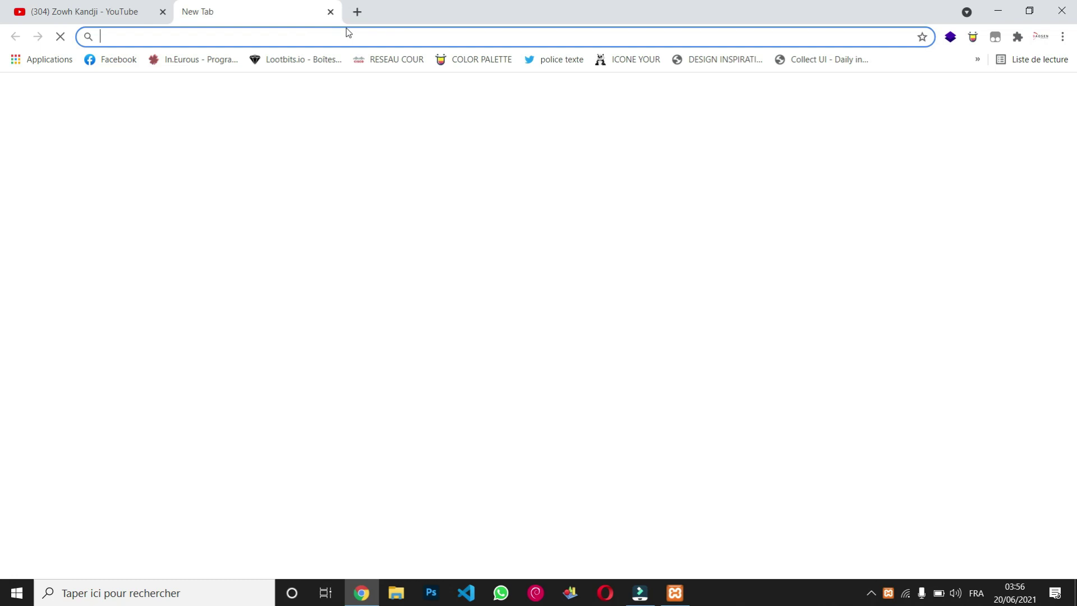
type("localhost")
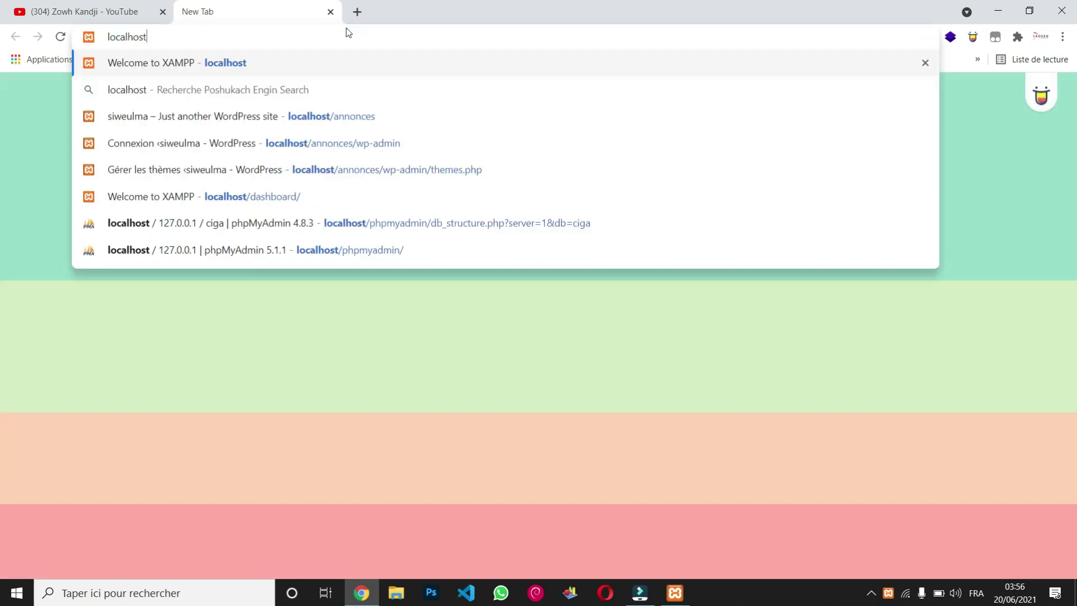
type("/")
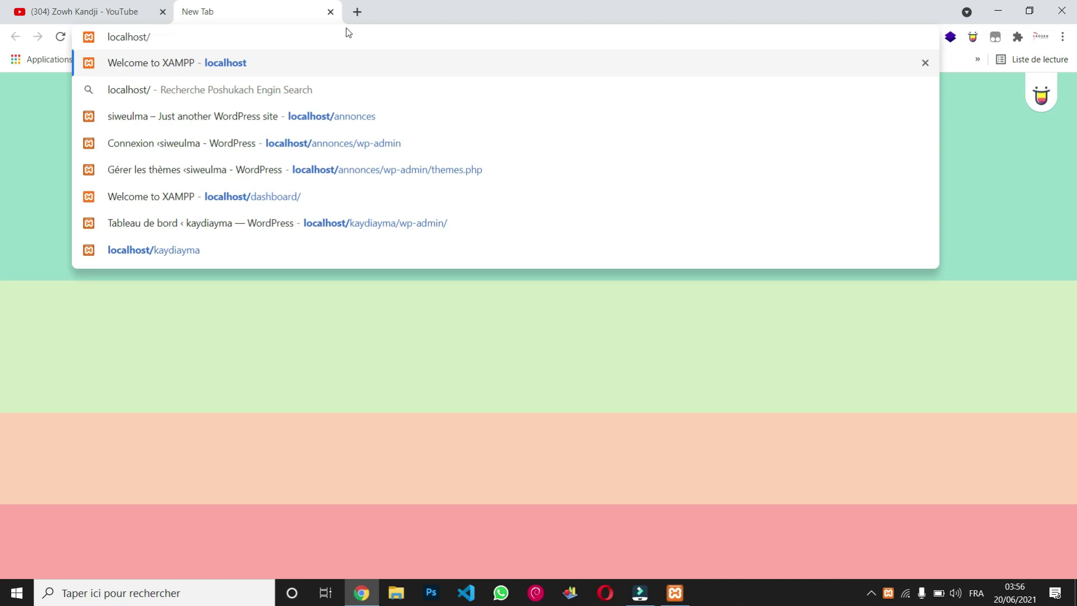
type("kay")
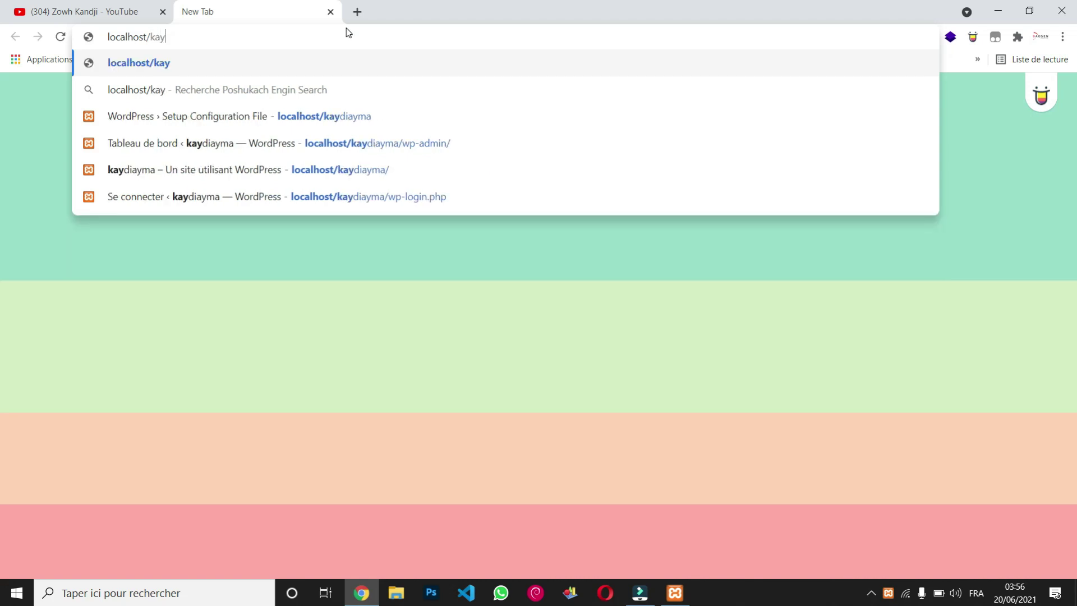
type("diayma")
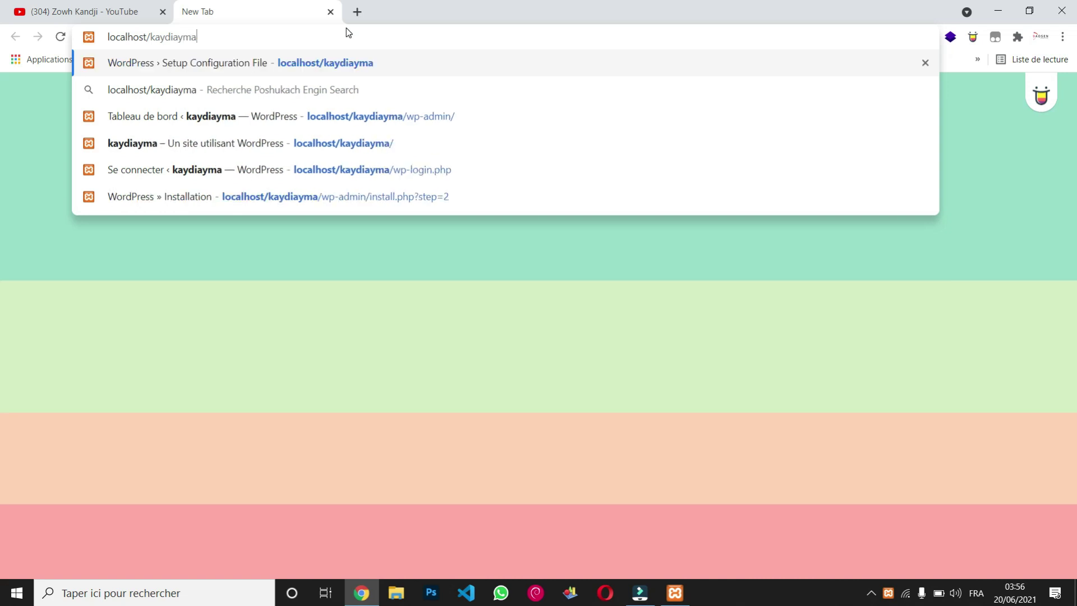
key("Return")
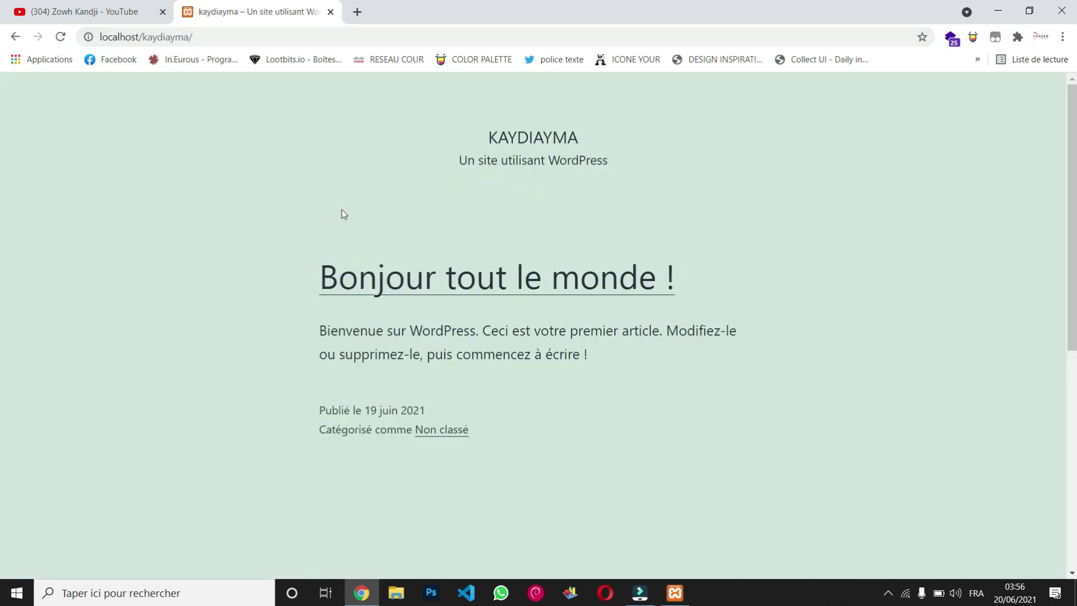
scroll(640, 424, "down", 5)
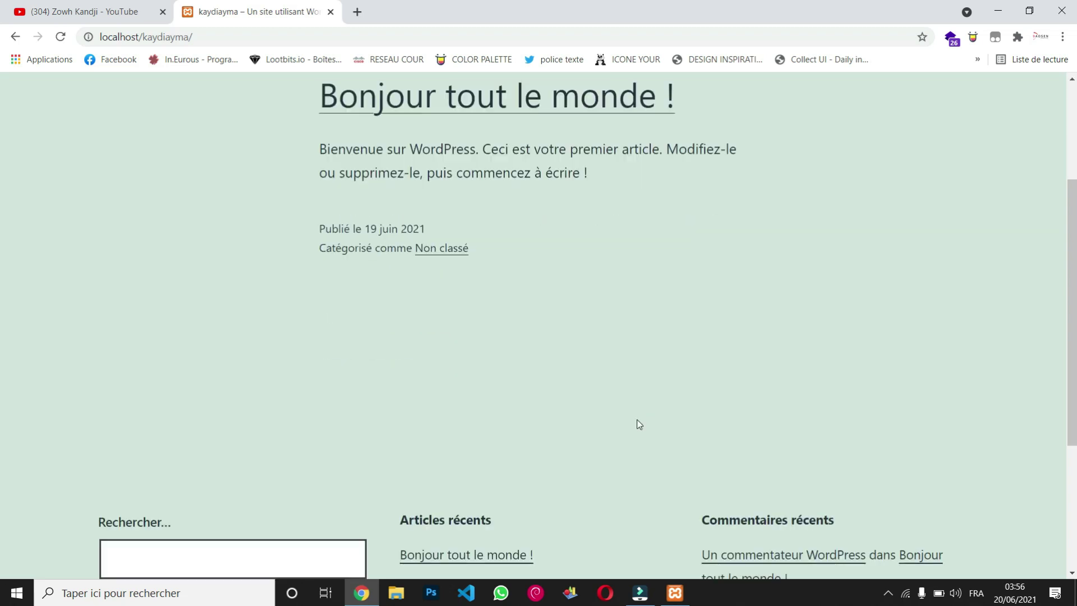
scroll(637, 420, "down", 2)
scroll(638, 419, "up", 7)
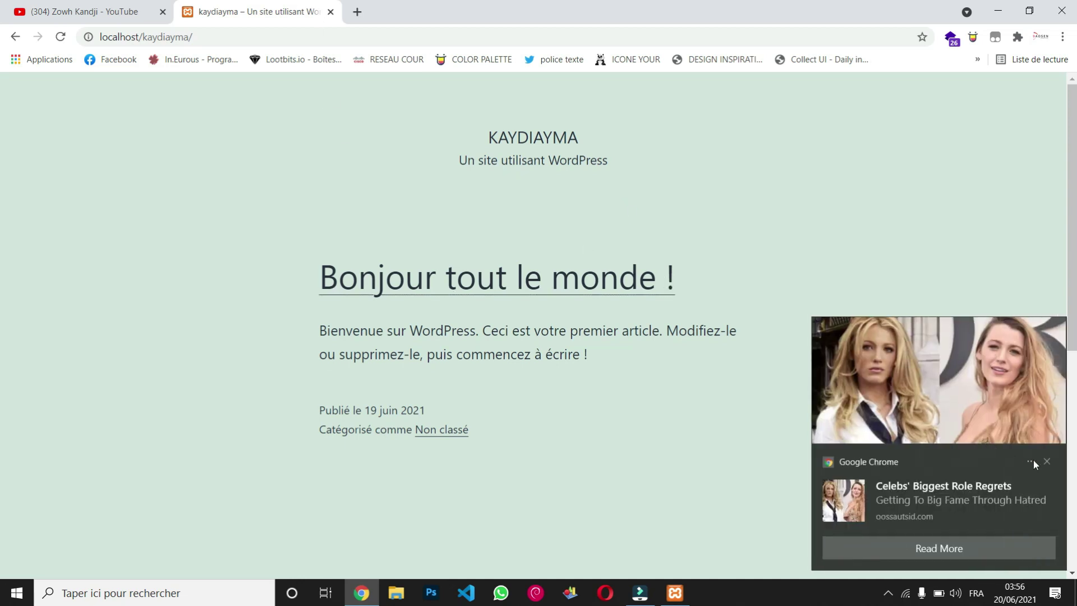
left_click(1047, 462)
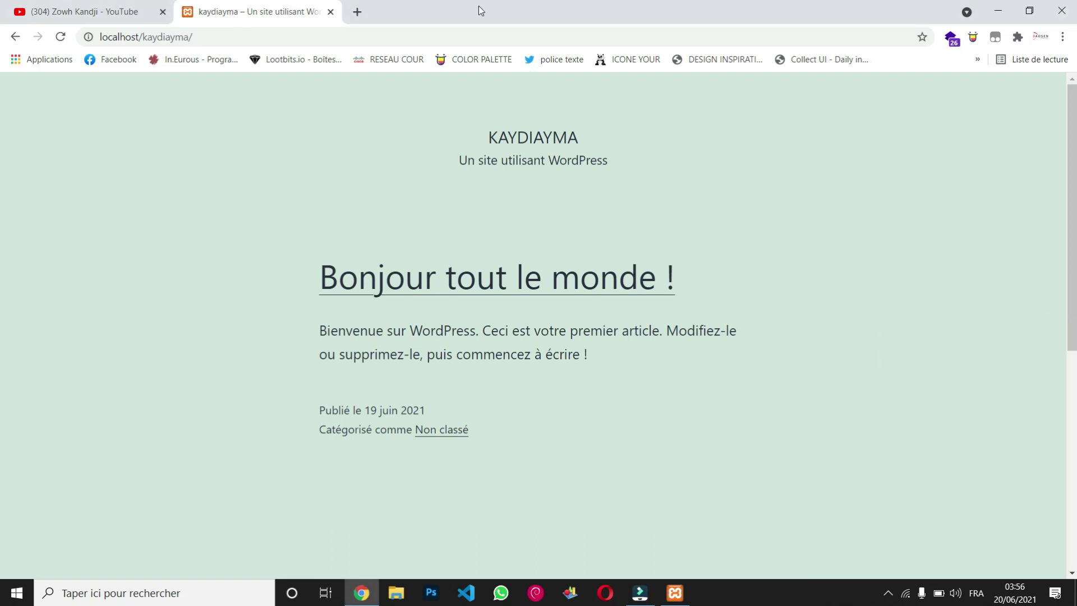
Step: Append wp-admin to the site address to reach the WordPress login
left_click(475, 35)
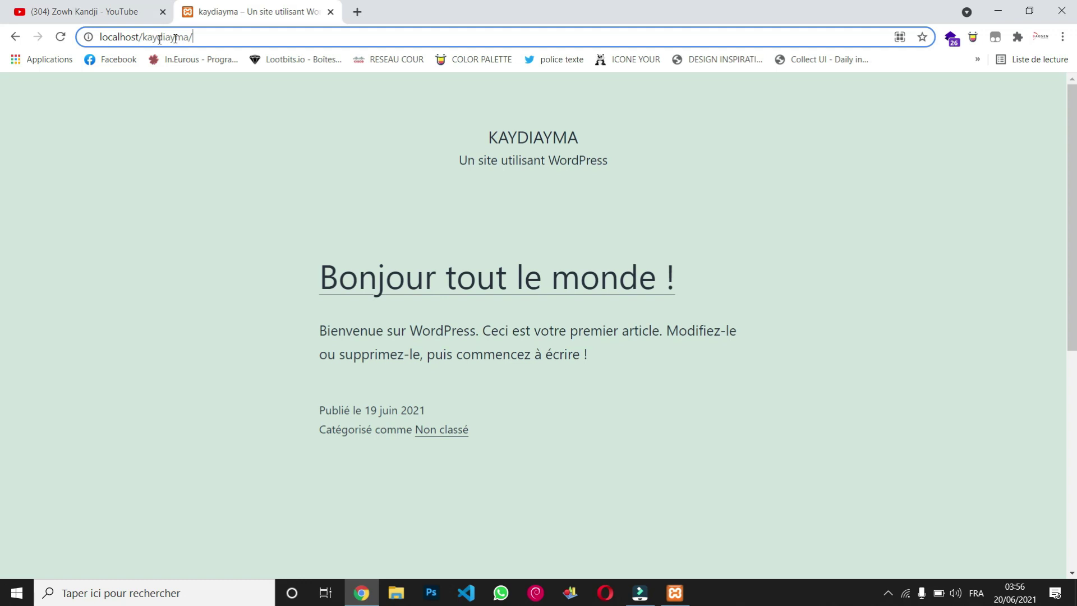
type("w")
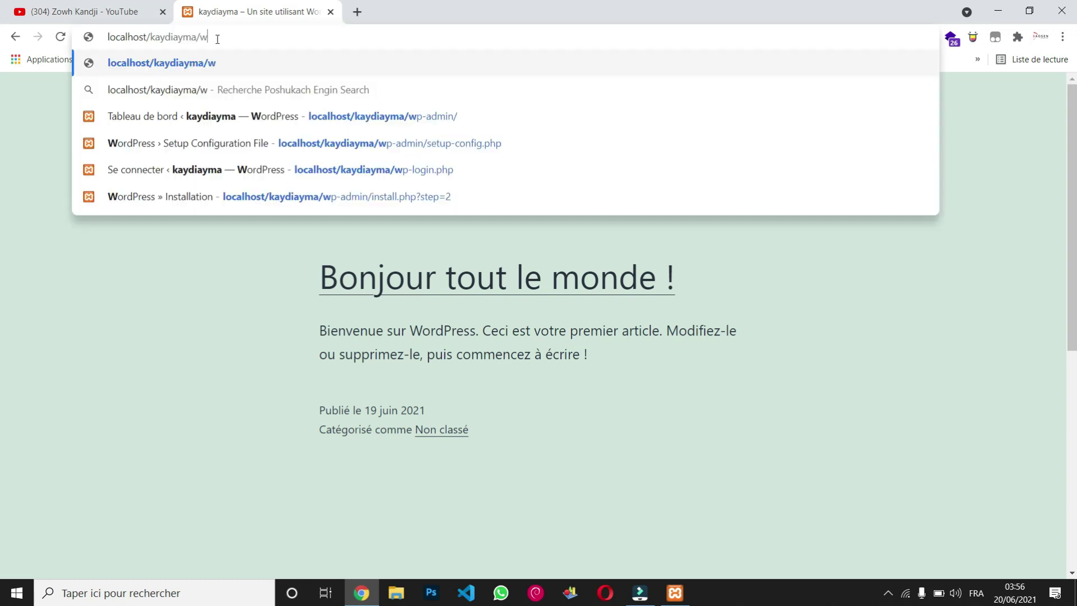
type("p-")
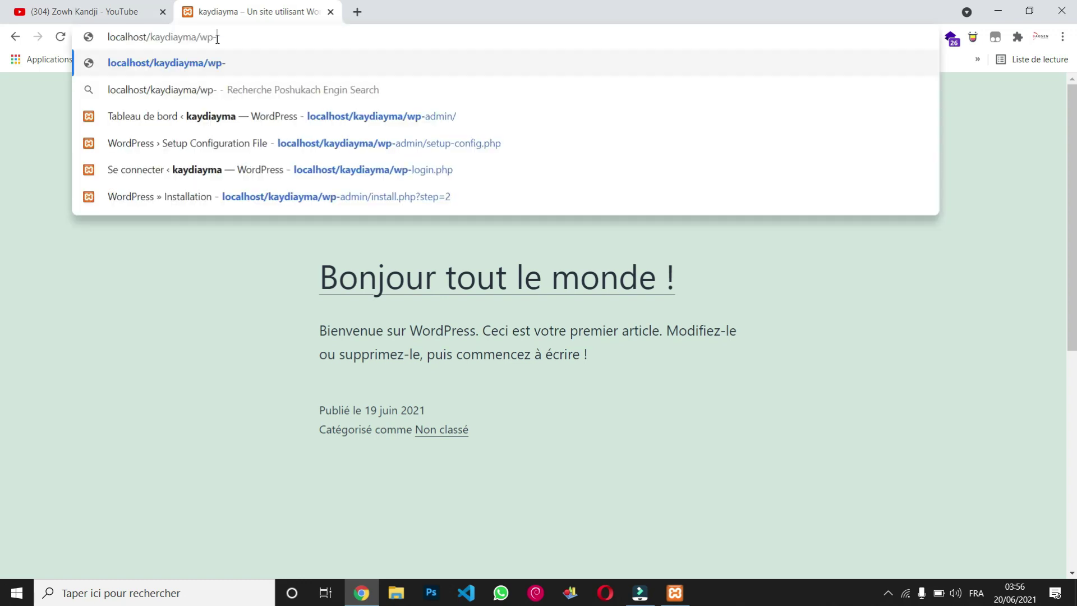
type("admin")
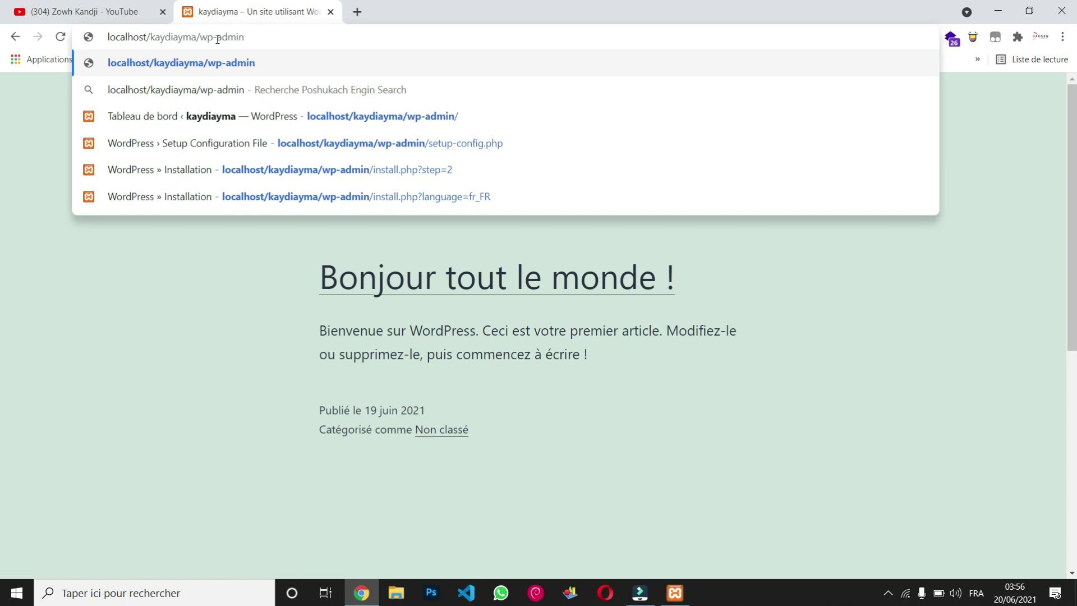
key("Return")
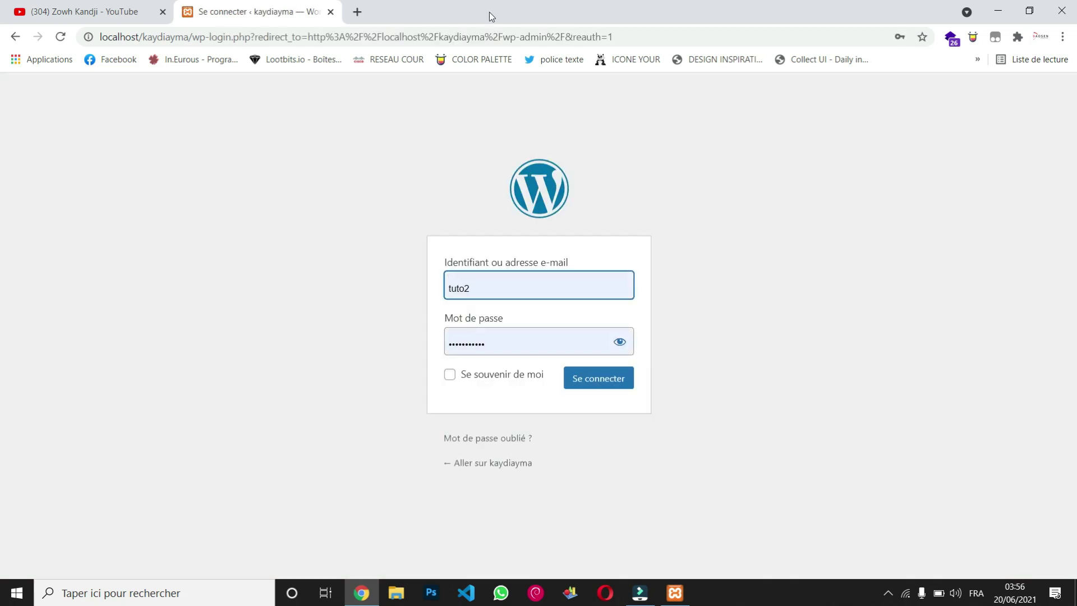
Step: Replace the prefilled username and password with another account's, and sign in
double_click(486, 288)
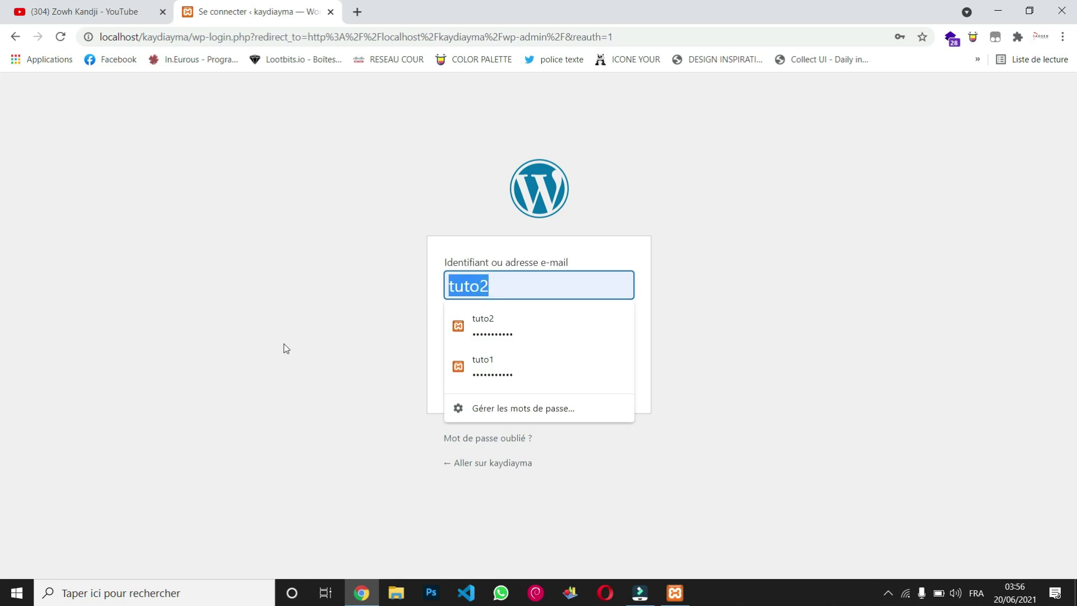
type("ka")
key("BackSpace")
key("BackSpace")
type("zowh")
left_click(541, 345)
key("ctrl+a")
type("••••••••")
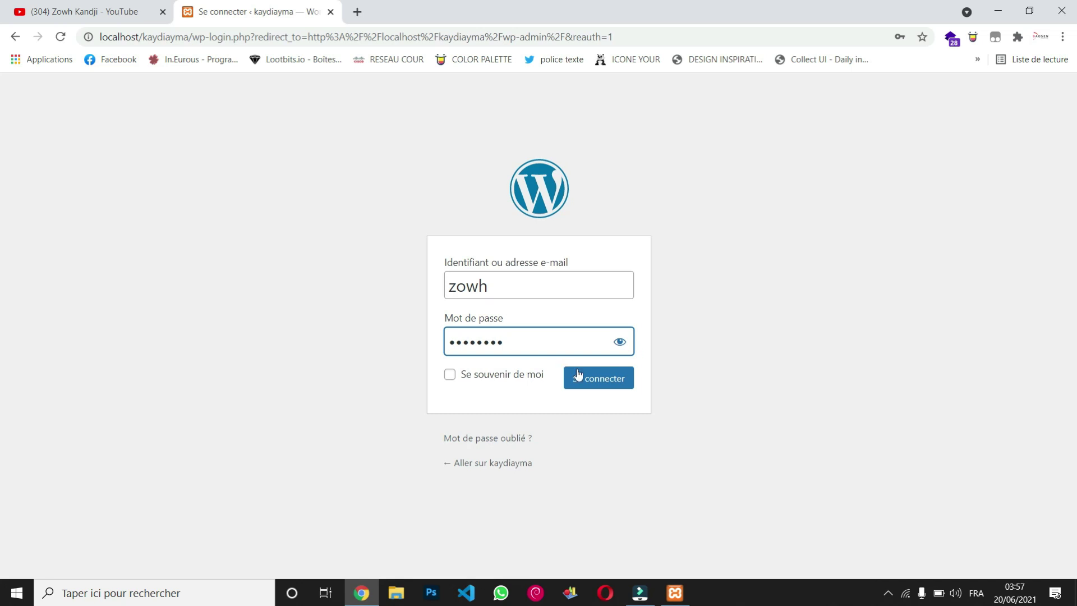
left_click(596, 376)
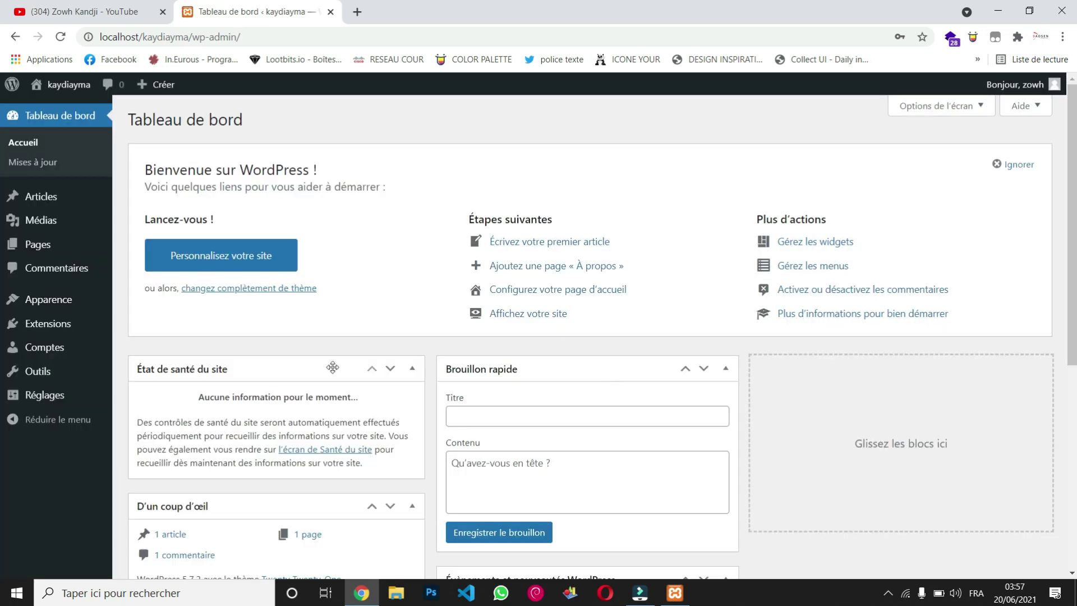
Step: Duplicate the Tableau de bord tab with the Dupliquer option
scroll(334, 370, "down", 6)
scroll(332, 368, "down", 1)
scroll(332, 368, "up", 7)
scroll(333, 368, "down", 7)
scroll(333, 368, "up", 7)
right_click(262, 5)
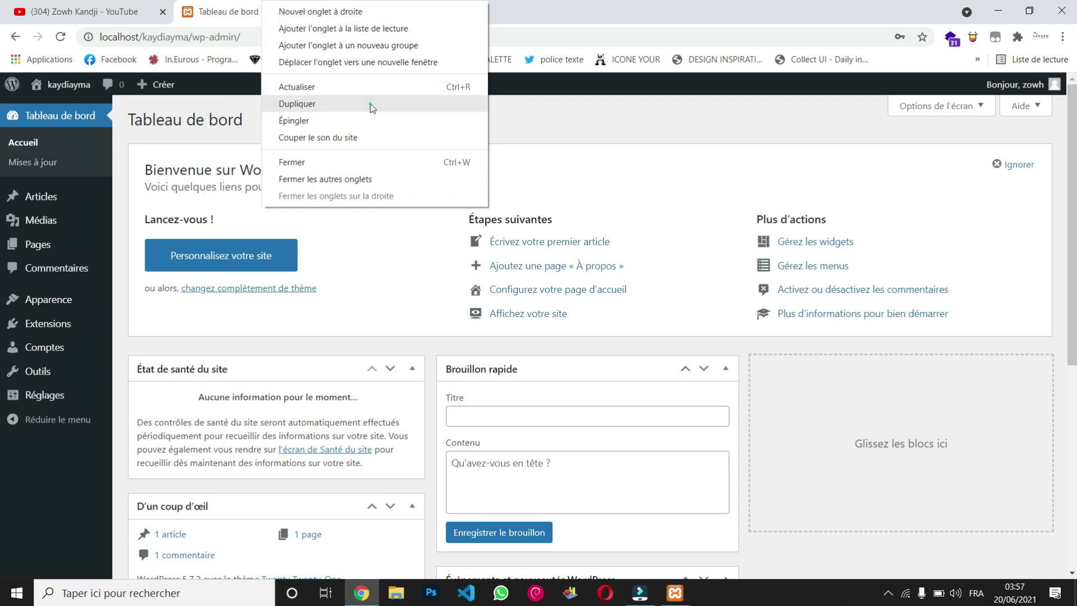
left_click(371, 104)
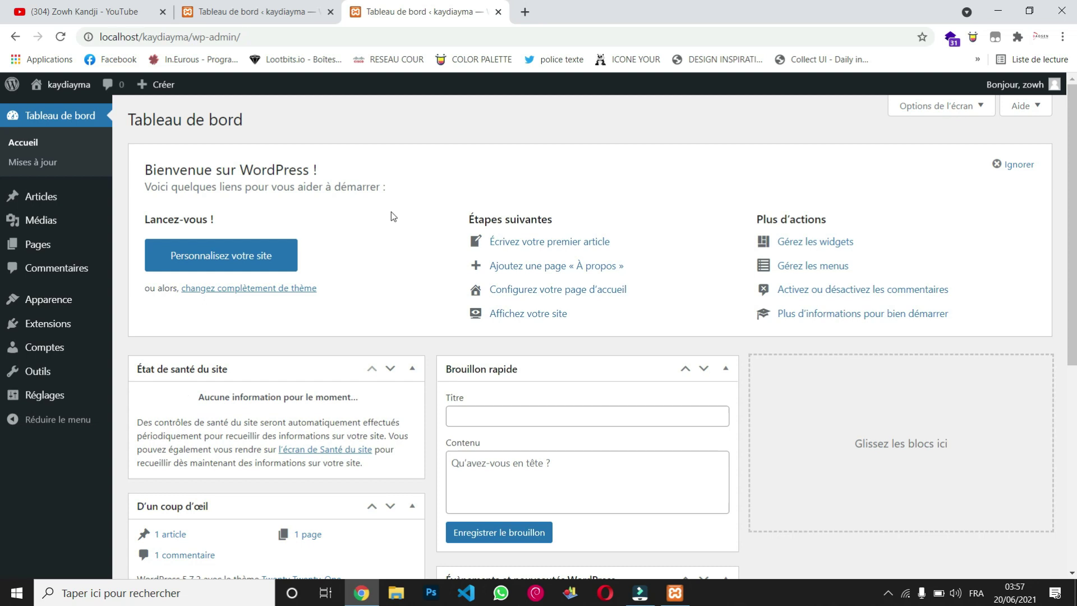
Step: Open the public front page via kaydiayma > Aller sur le site, then return to the dashboard tab
scroll(392, 211, "down", 4)
scroll(391, 211, "up", 4)
mouse_move(70, 87)
left_click(78, 111)
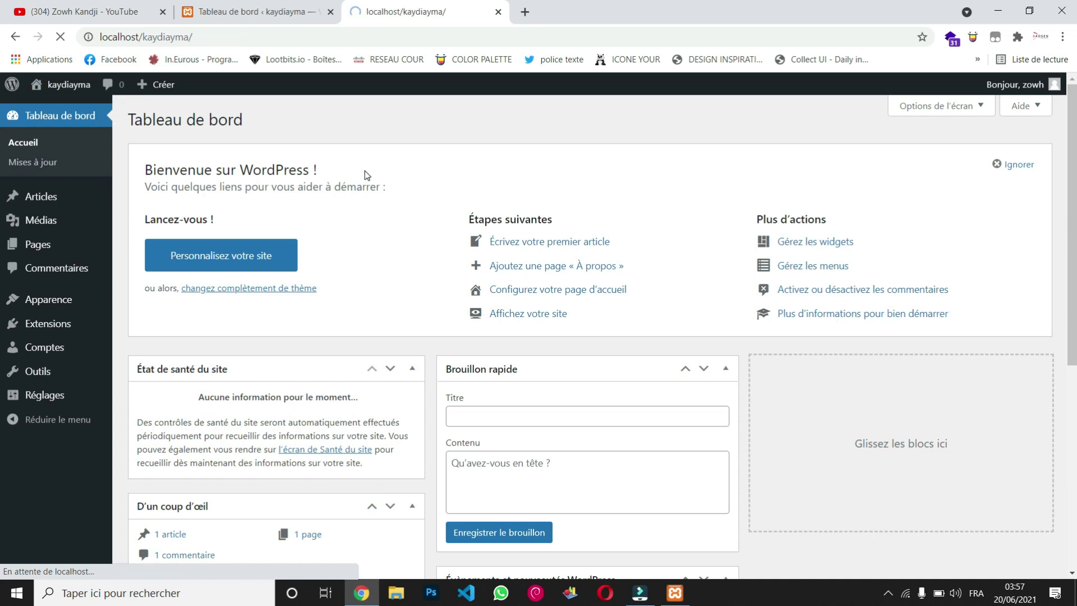
scroll(428, 375, "down", 5)
scroll(429, 374, "down", 3)
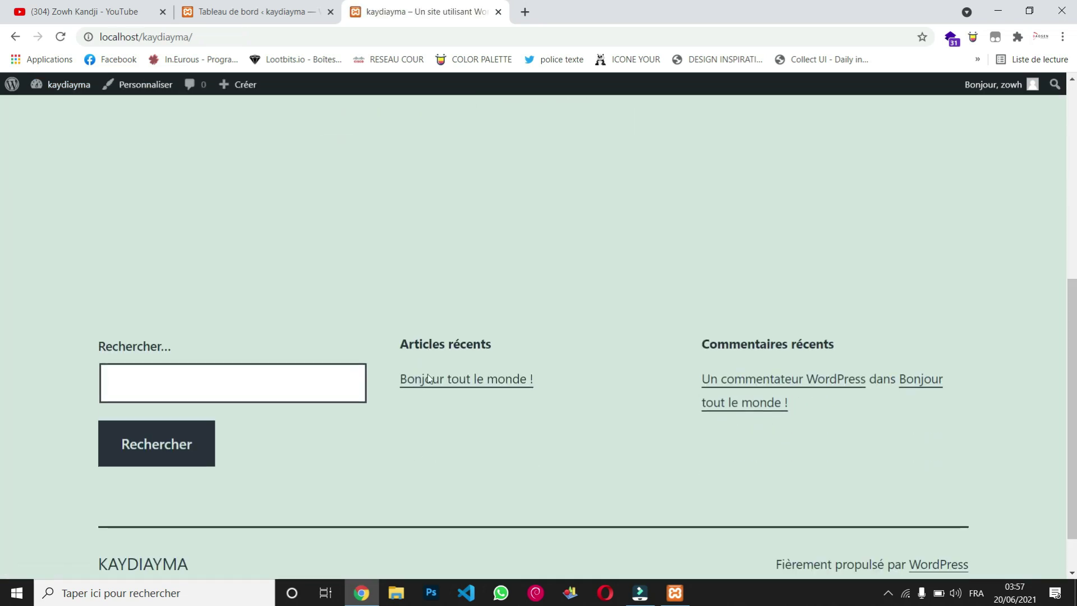
scroll(421, 359, "up", 8)
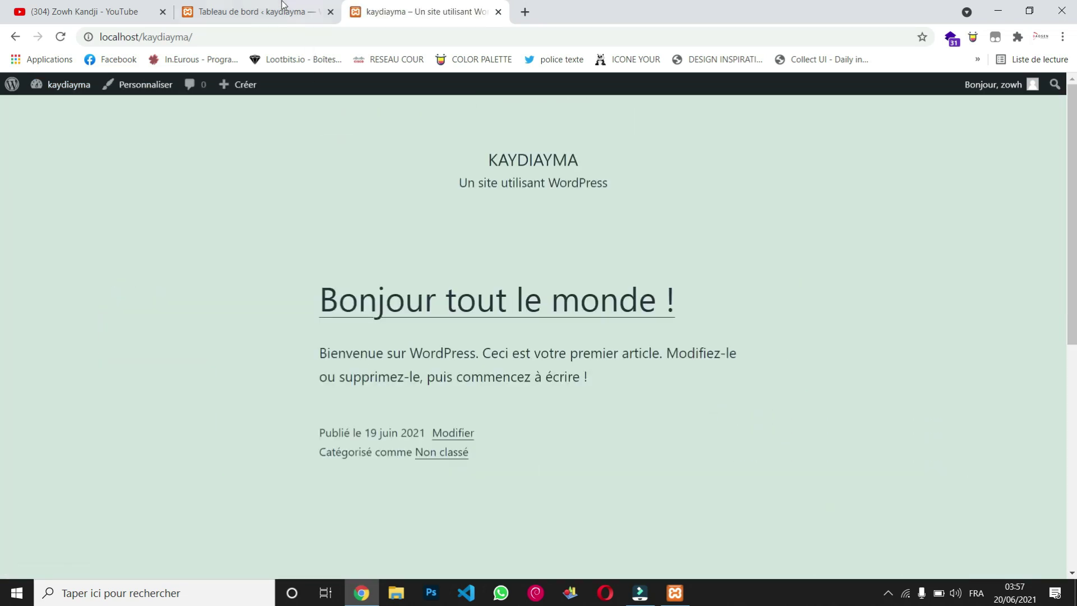
left_click(284, 10)
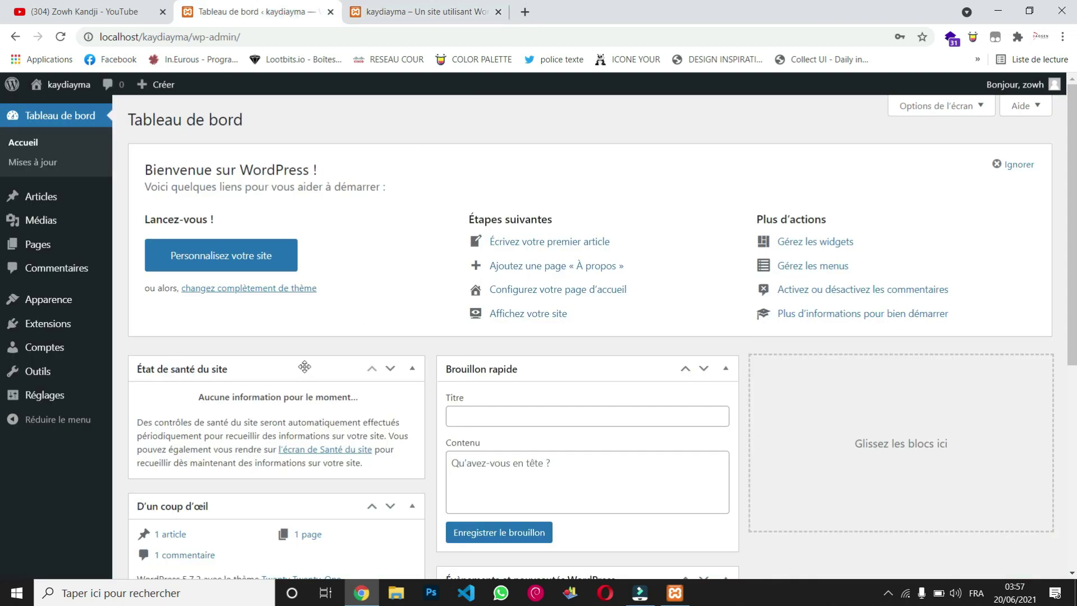
scroll(303, 359, "down", 6)
scroll(241, 332, "up", 6)
Step: Open Apparence > Thèmes and browse the Ajouter new themes page
mouse_move(62, 308)
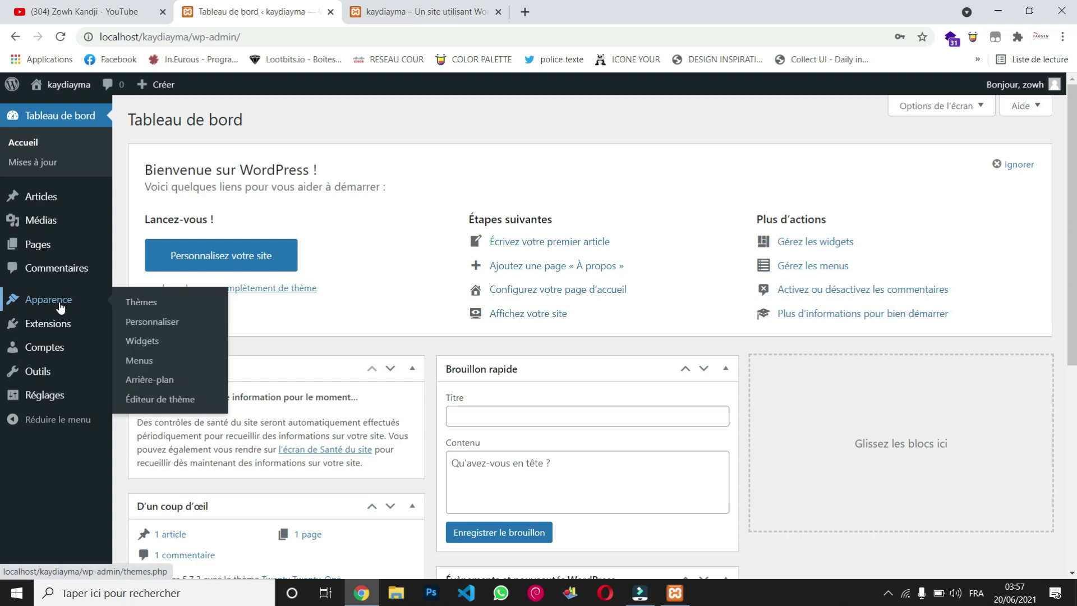
left_click(148, 304)
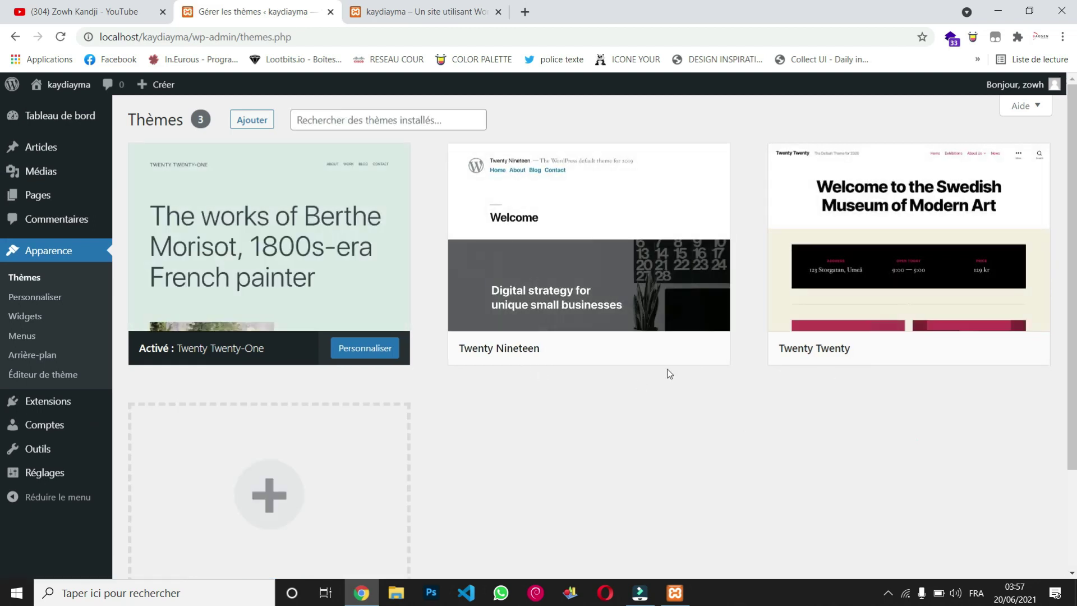
left_click(248, 123)
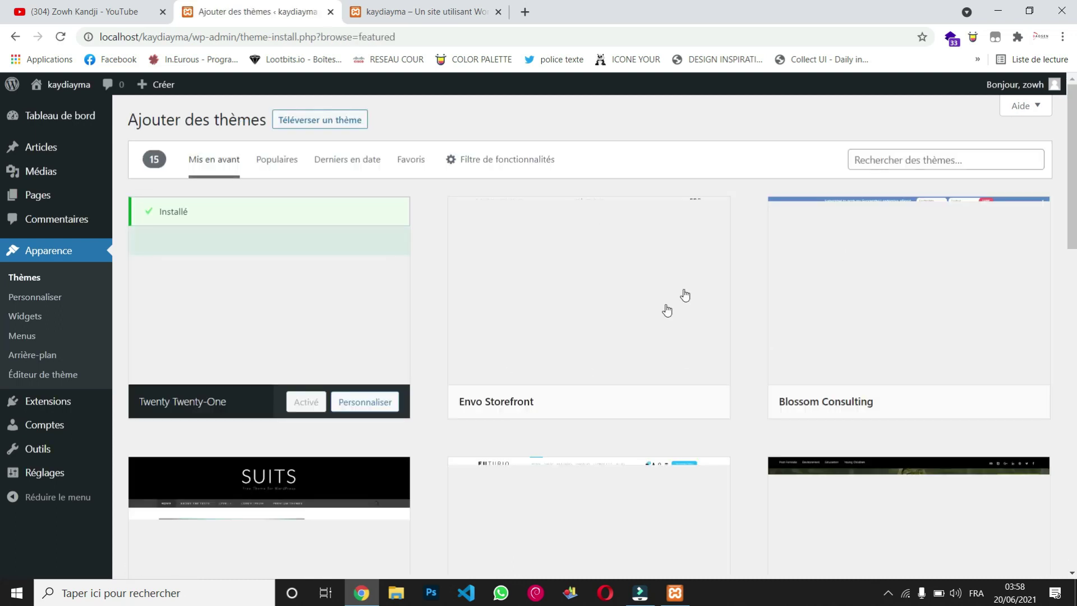
scroll(430, 211, "down", 1)
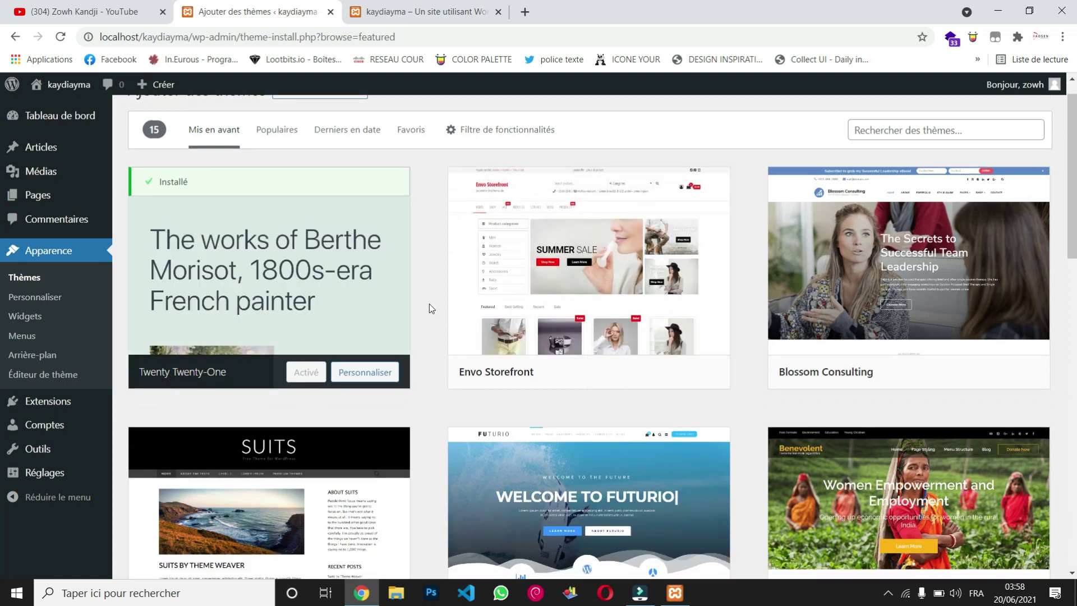
scroll(429, 306, "down", 1)
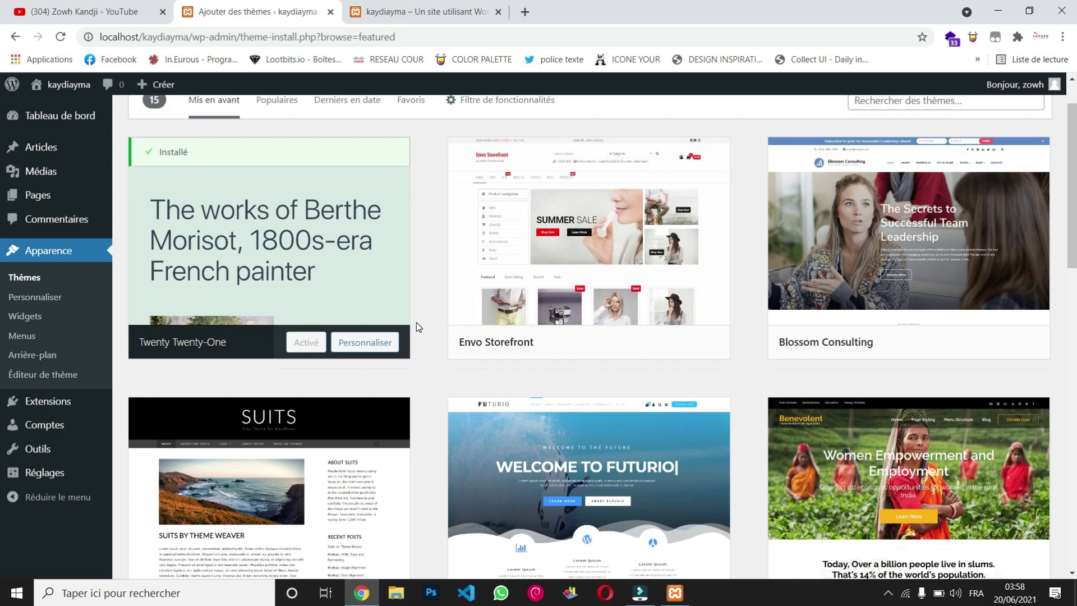
scroll(417, 322, "down", 3)
scroll(417, 323, "down", 13)
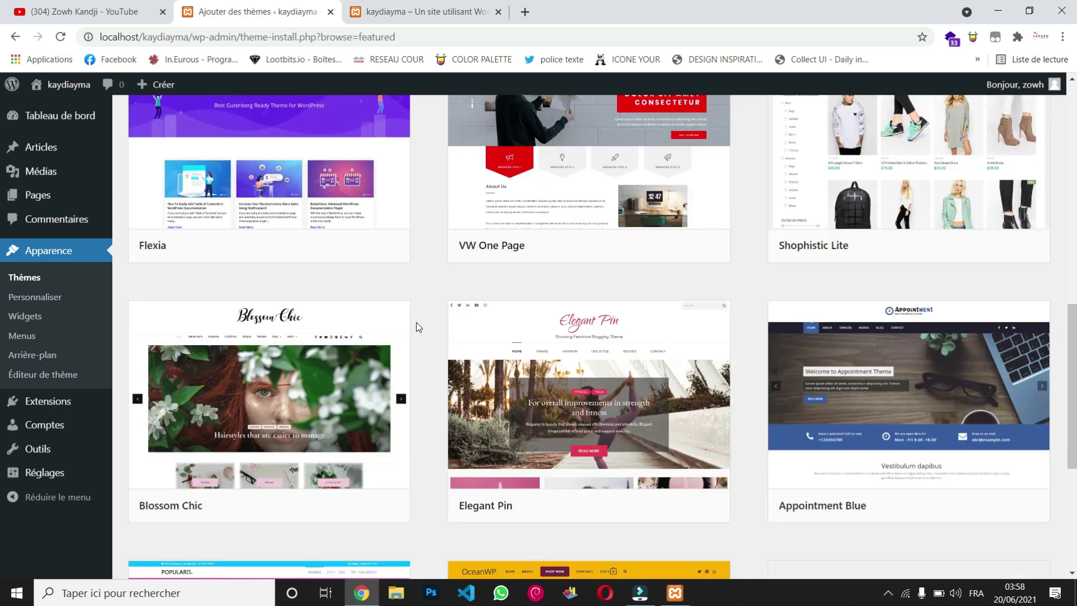
scroll(416, 322, "up", 14)
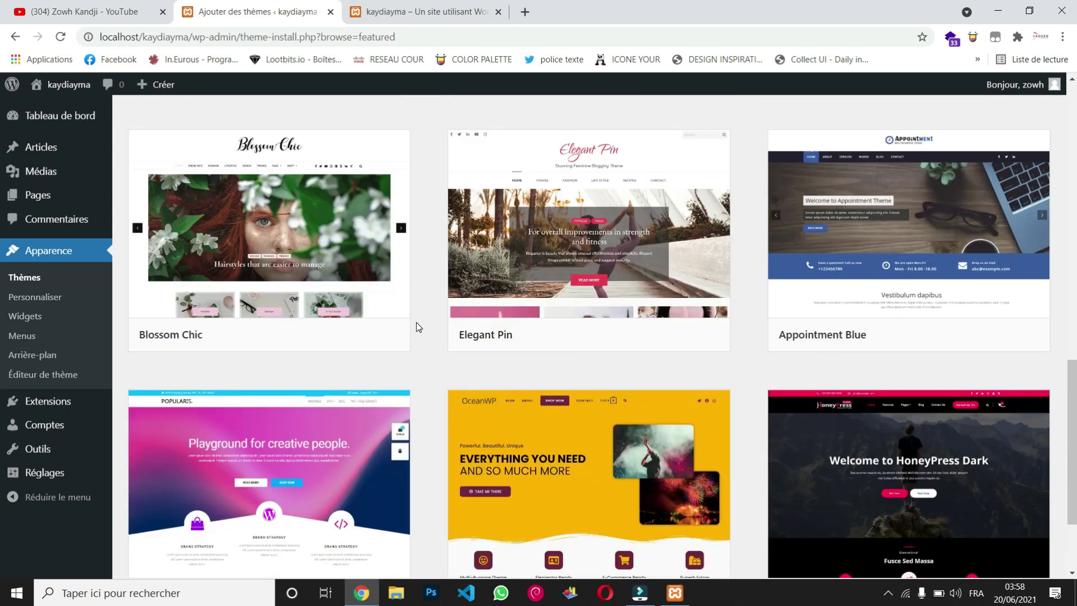
scroll(416, 322, "up", 3)
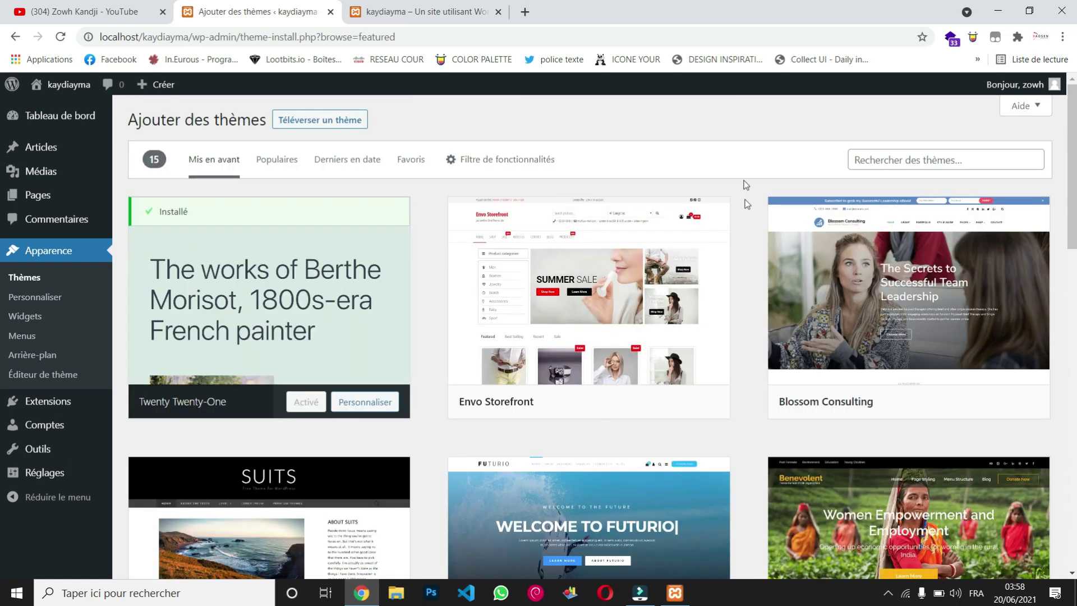
scroll(757, 259, "down", 14)
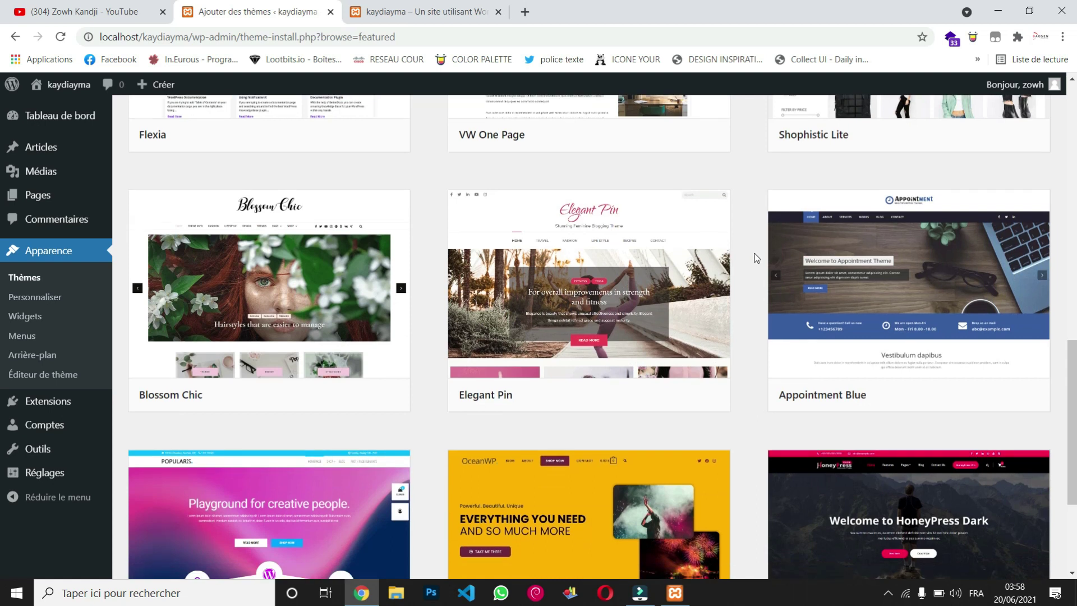
scroll(756, 258, "up", 14)
Step: Search for 'astra', install the Astra theme and activate it
left_click(887, 160)
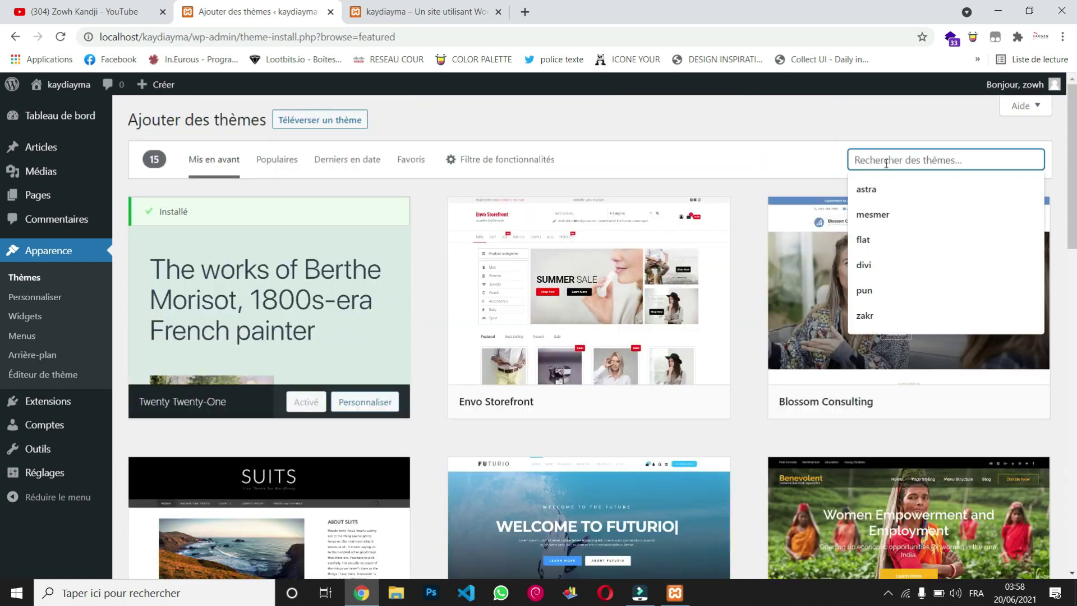
left_click(885, 193)
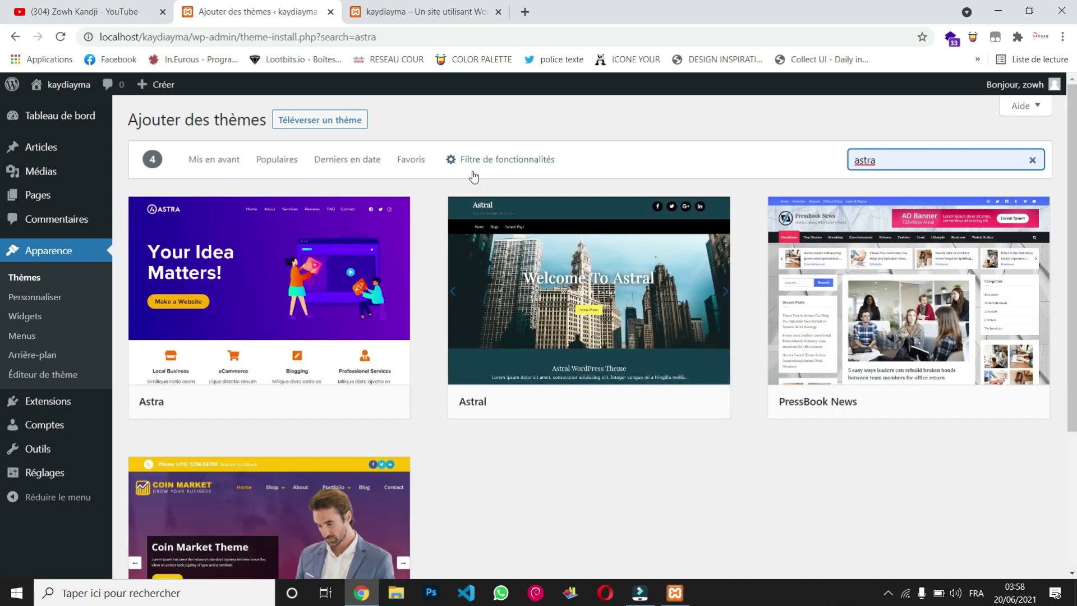
mouse_move(216, 343)
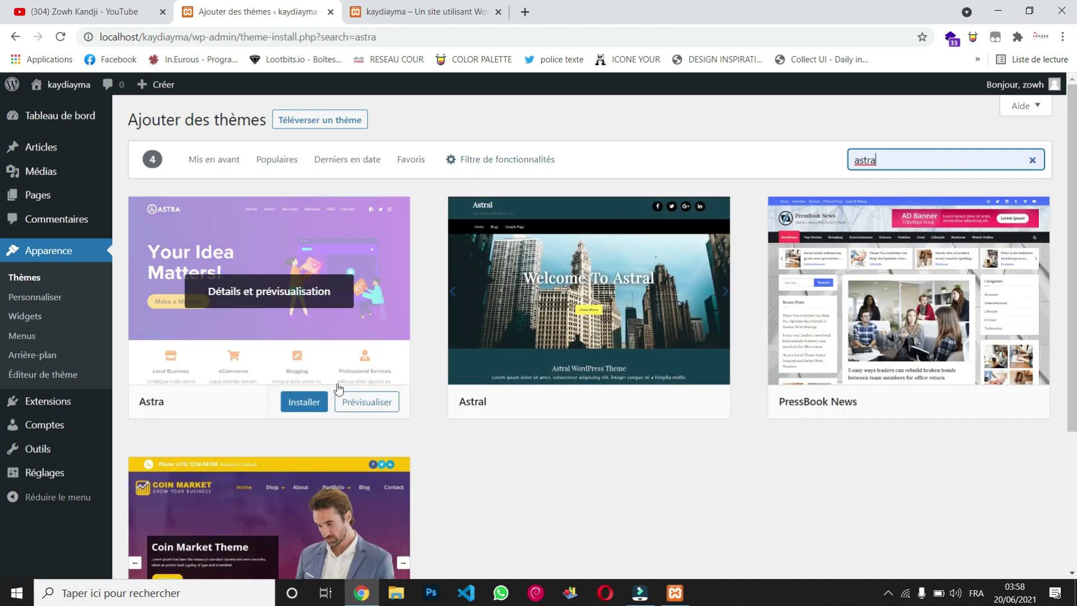
left_click(310, 404)
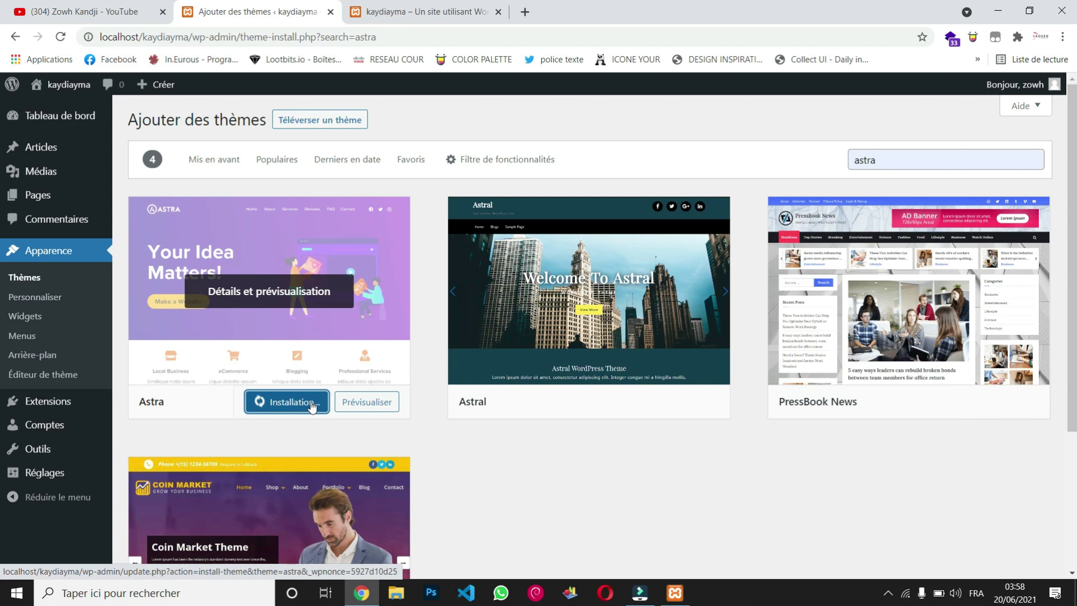
scroll(420, 432, "down", 3)
scroll(420, 431, "up", 3)
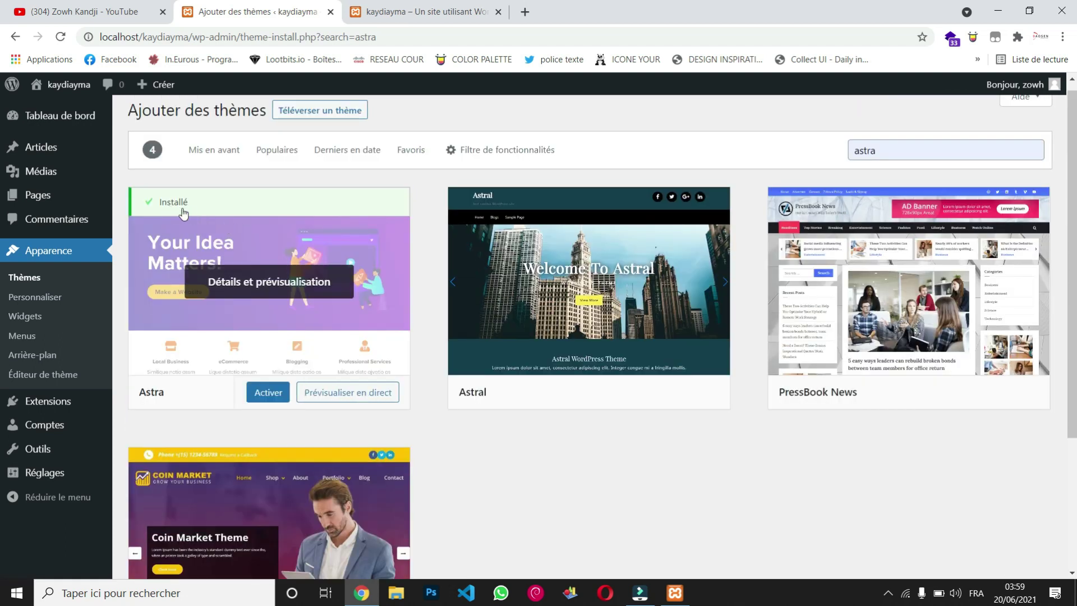
left_click(269, 400)
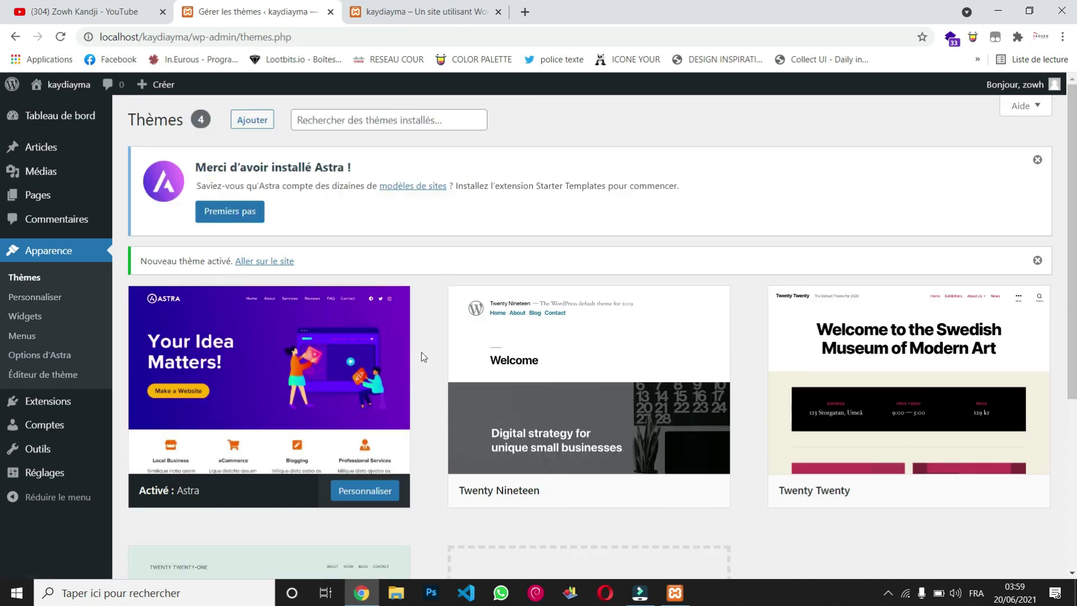
Step: Reload the front-page tab to view the Astra layout, then return to the themes tab
scroll(420, 352, "down", 3)
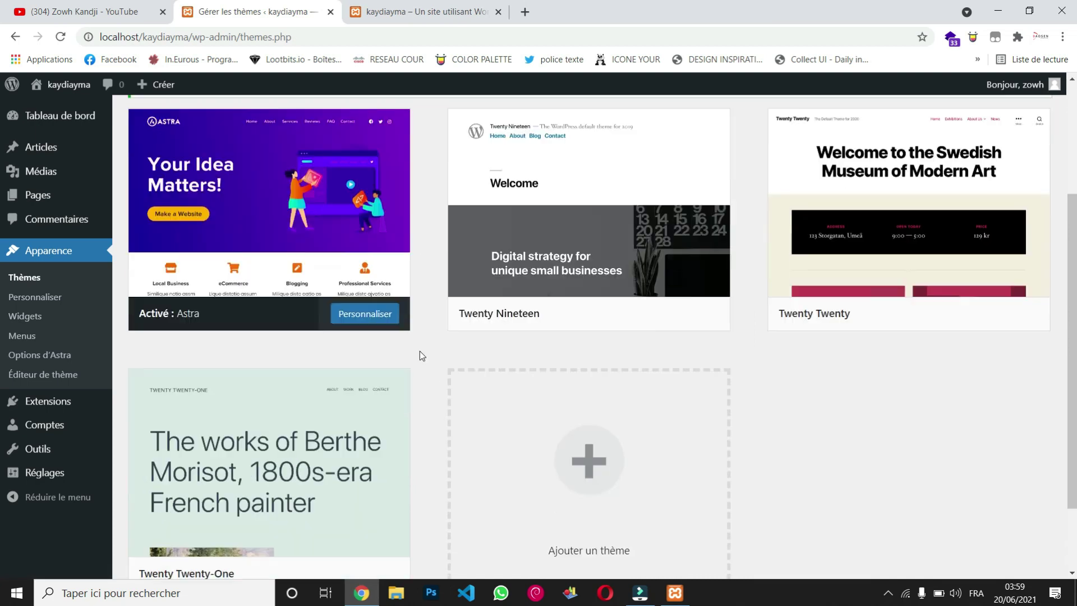
left_click(413, 10)
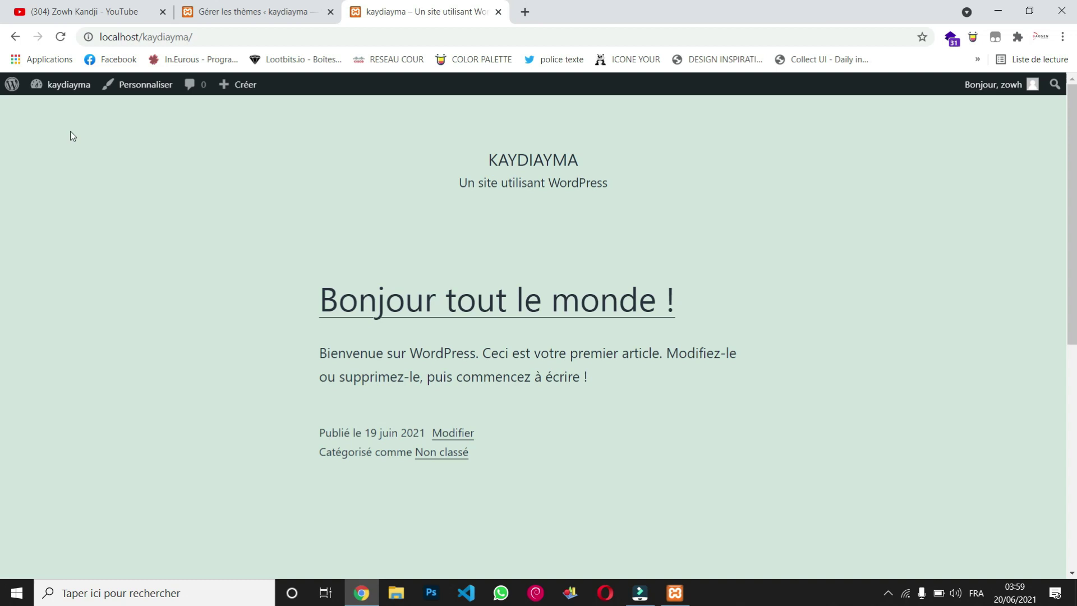
left_click(60, 37)
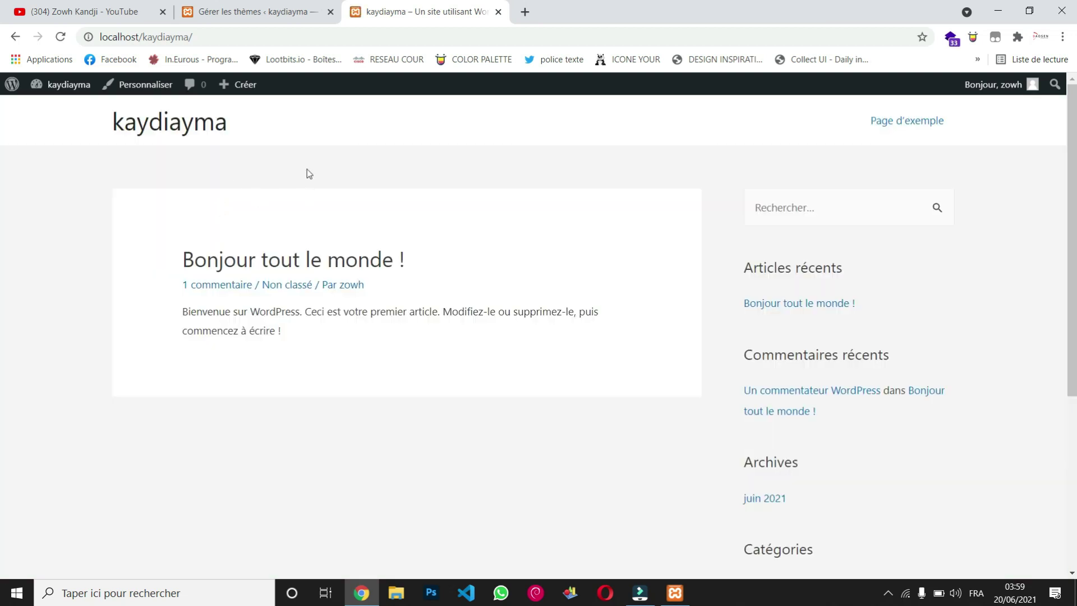
scroll(601, 348, "down", 5)
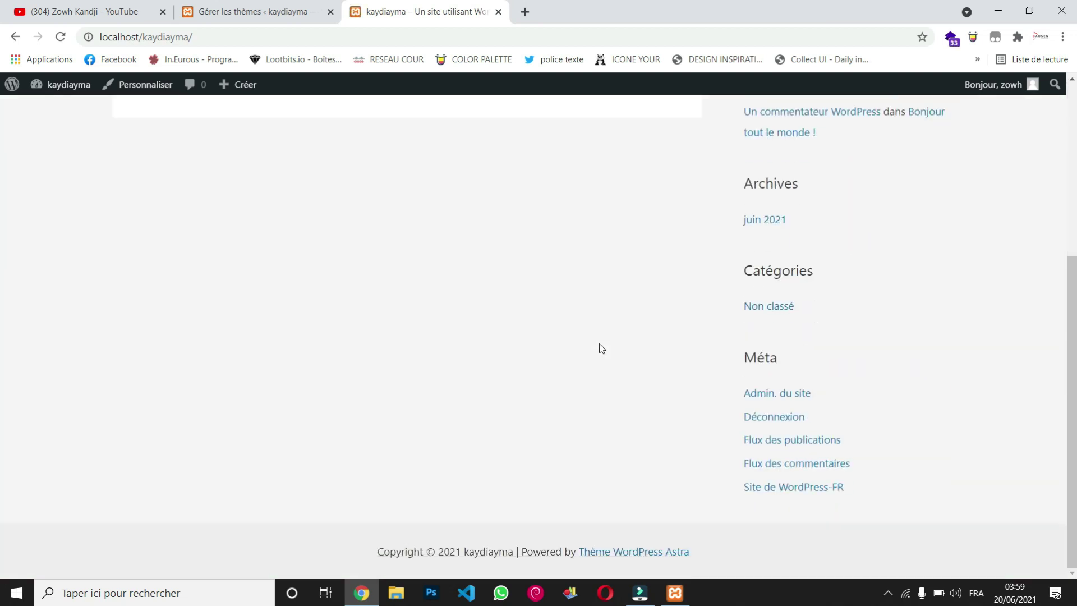
scroll(600, 348, "up", 5)
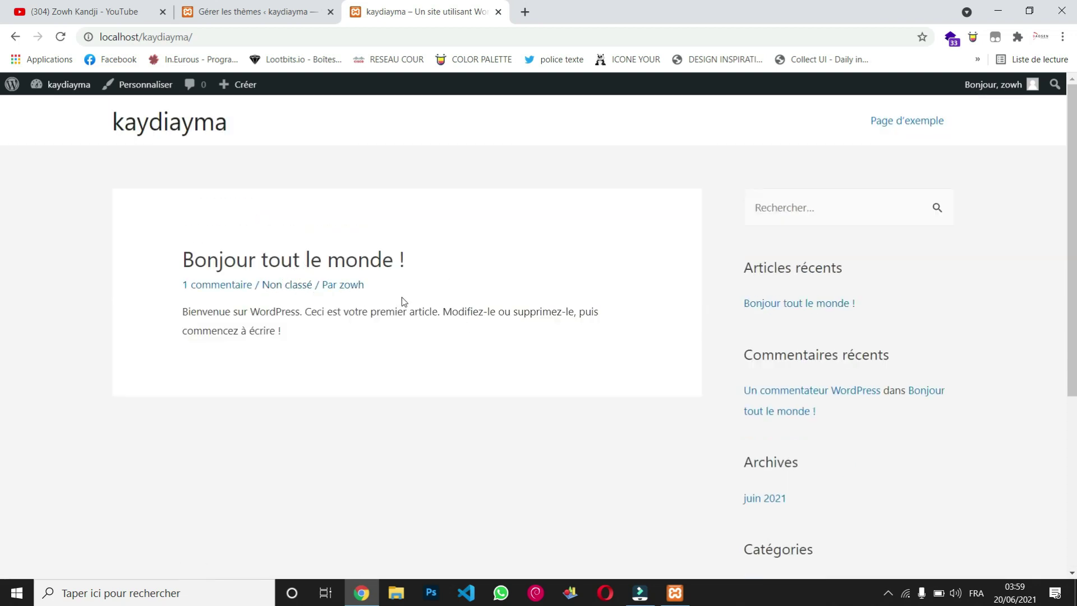
scroll(452, 308, "down", 5)
scroll(452, 308, "up", 5)
scroll(452, 307, "down", 3)
scroll(452, 308, "up", 3)
left_click(275, 11)
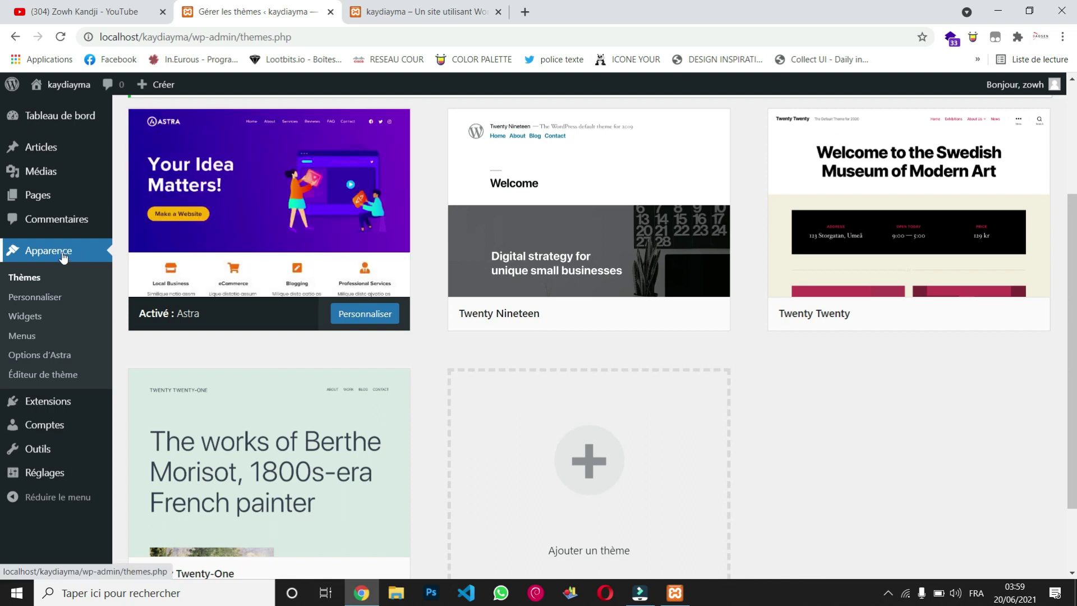
Step: Open the Astra options page and dismiss three Chrome advertising notifications
left_click(40, 359)
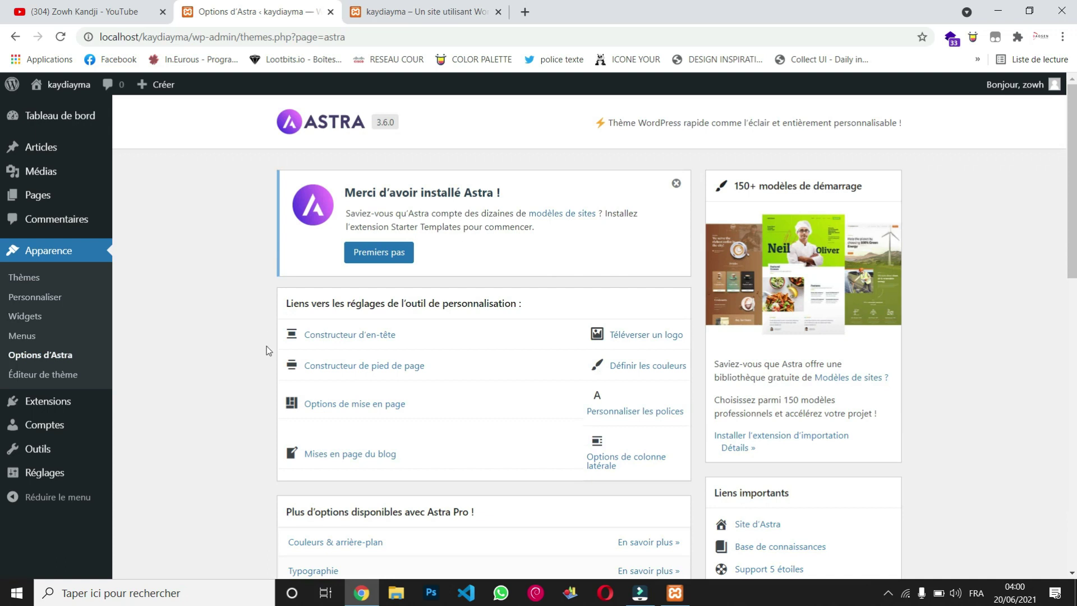
scroll(267, 346, "down", 7)
scroll(267, 346, "down", 5)
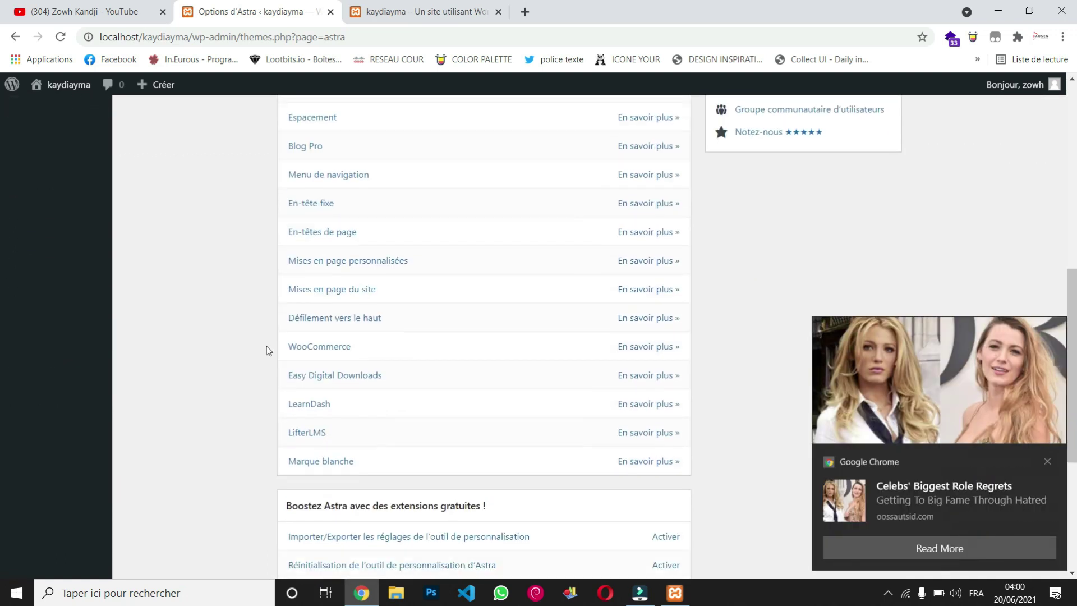
left_click(1047, 463)
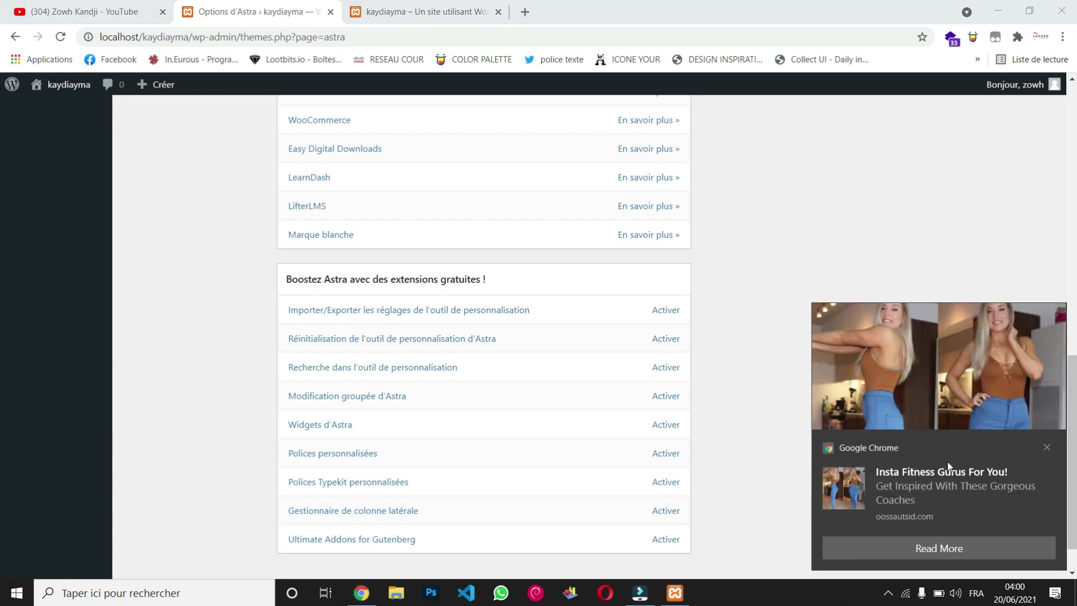
left_click(1048, 447)
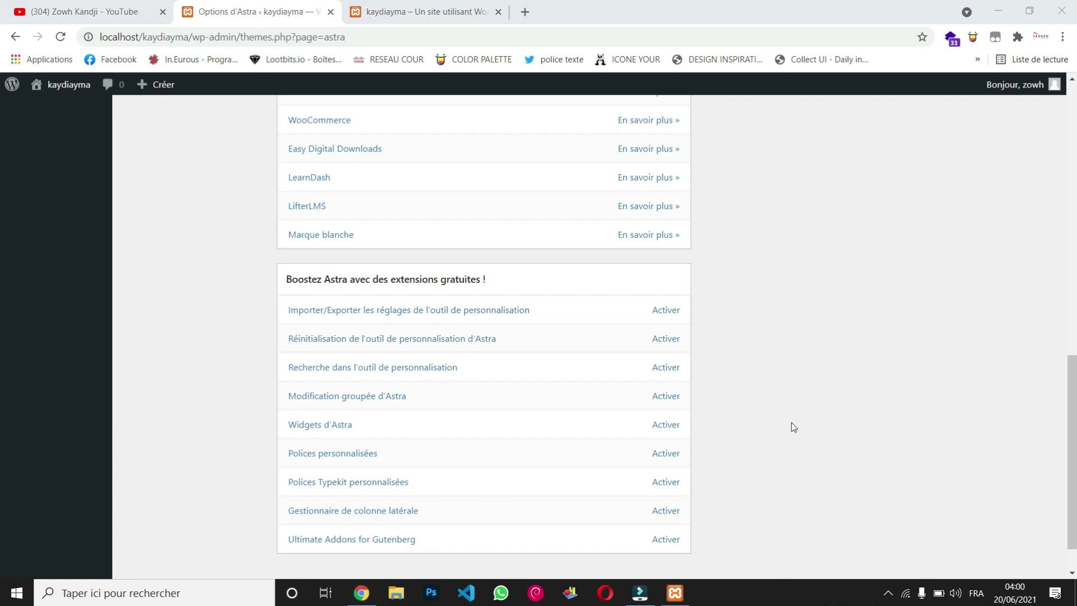
scroll(769, 417, "down", 1)
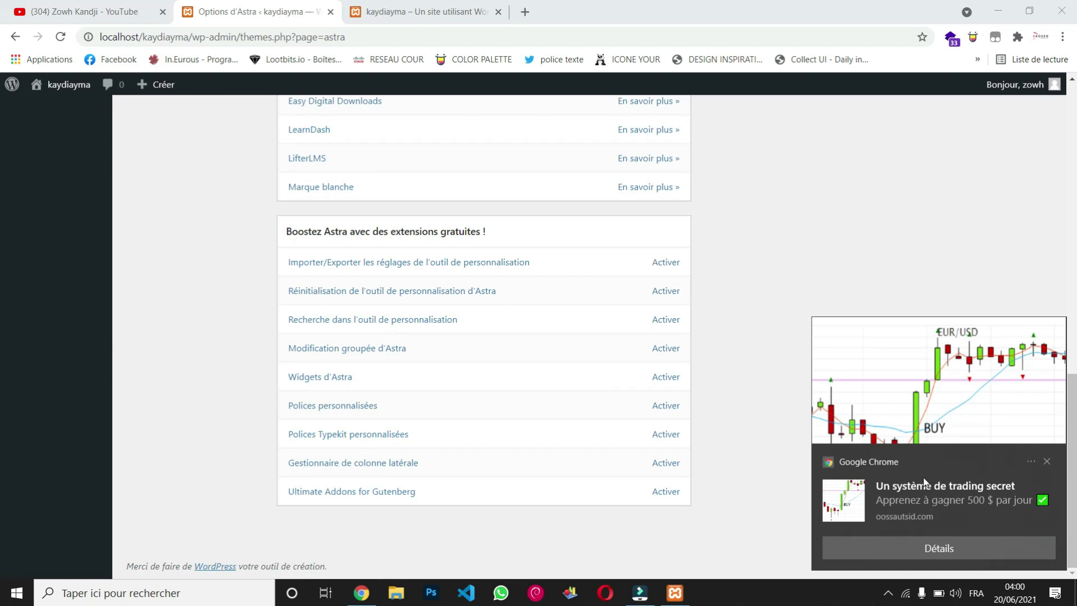
left_click(1048, 461)
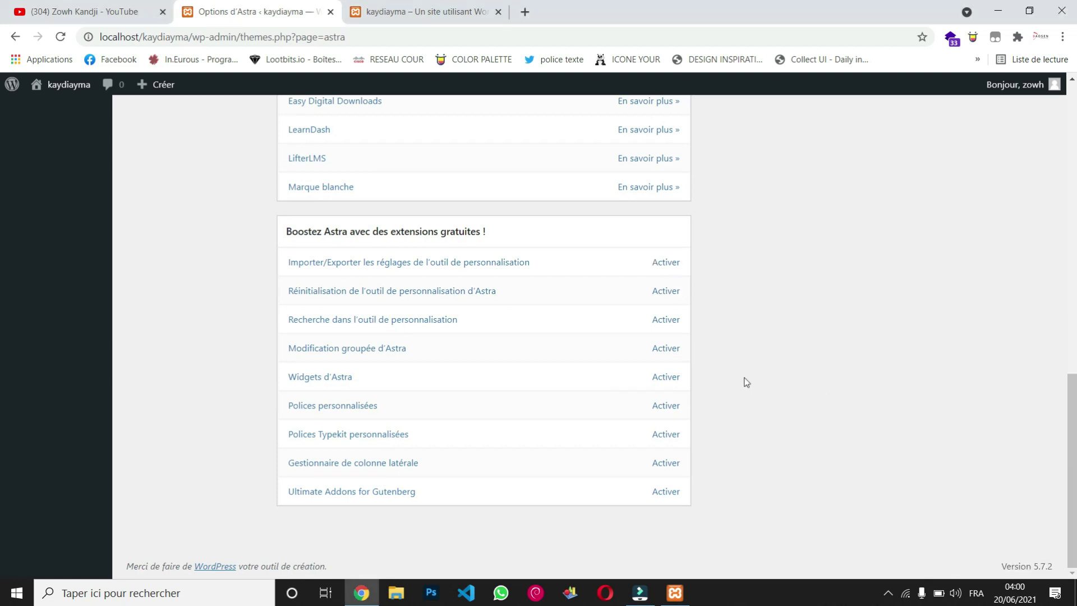
Step: Scroll back to the top and go to the Tableau de bord dashboard
scroll(746, 380, "up", 1)
scroll(746, 381, "up", 10)
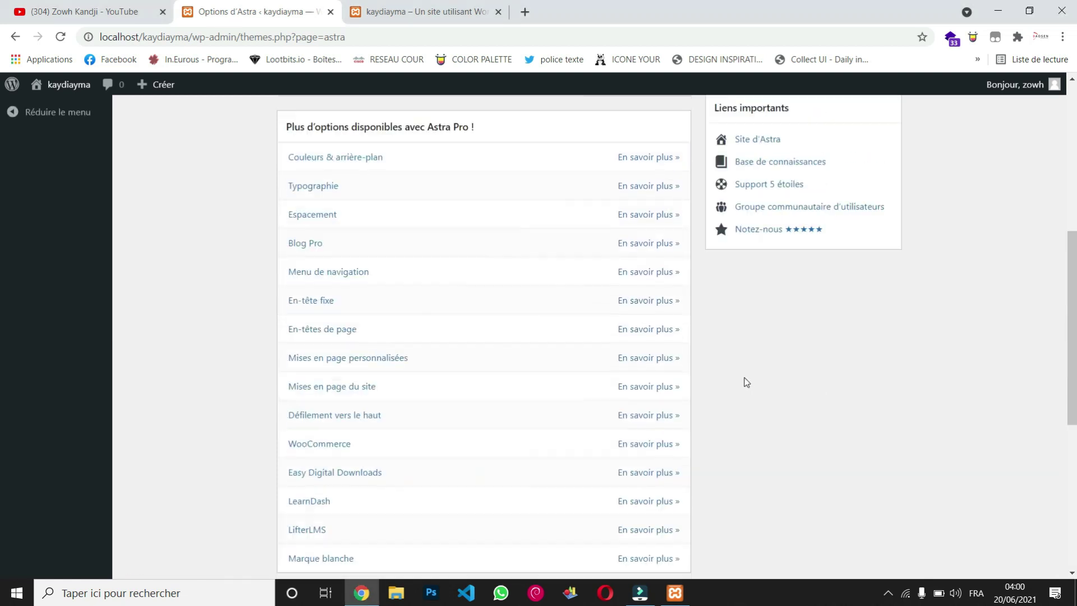
scroll(746, 382, "up", 4)
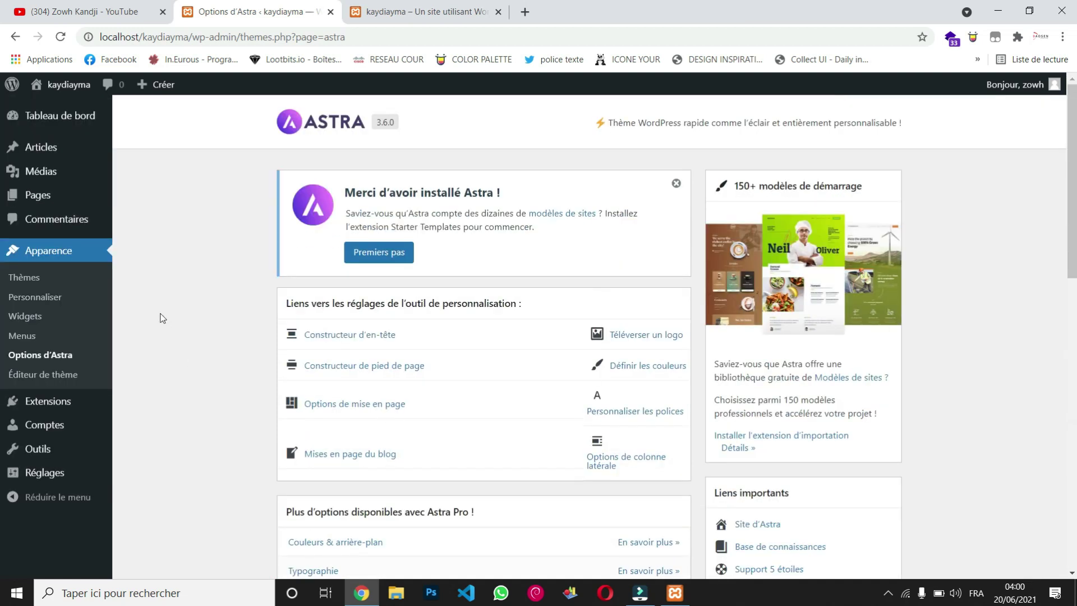
left_click(69, 124)
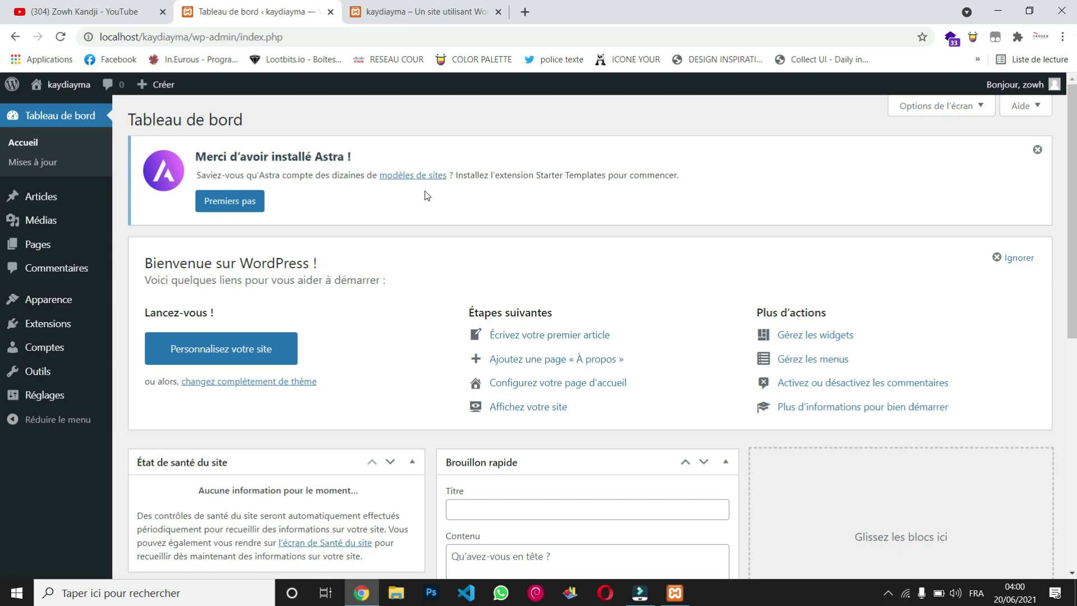
Step: Activate Starter Templates with the Premiers pas button in the Astra notice
left_click(247, 208)
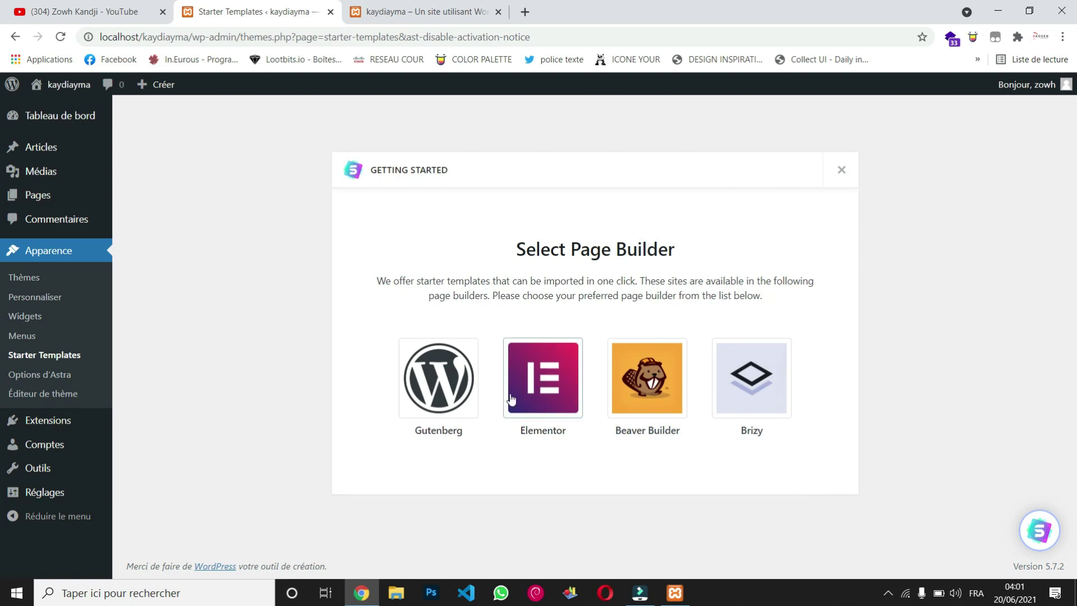
Step: Choose Elementor as the page builder and browse the grid of starter site templates
left_click(551, 391)
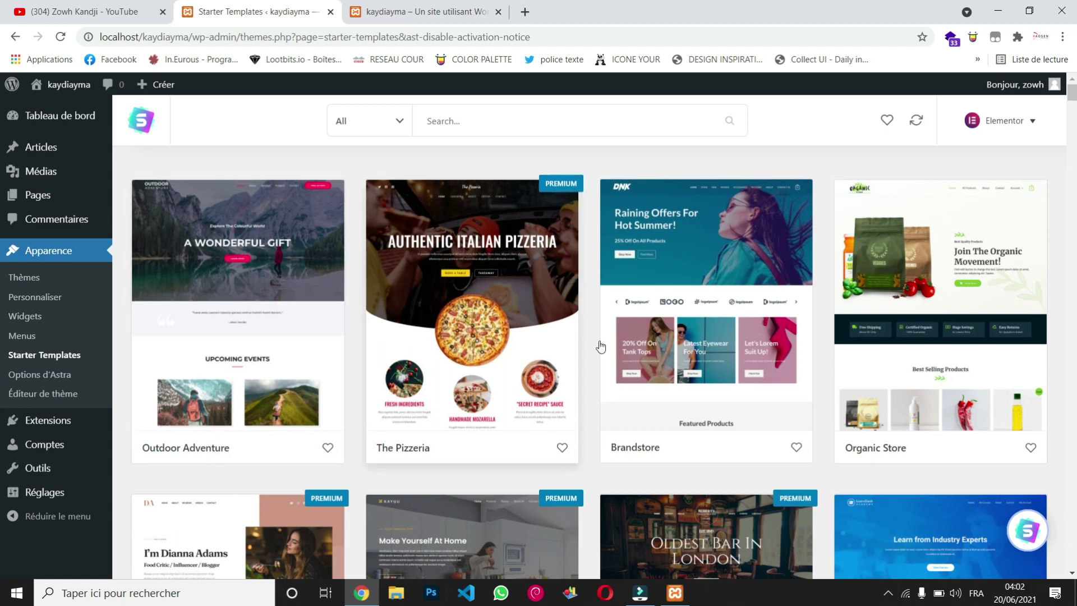
scroll(600, 344, "down", 2)
scroll(601, 346, "down", 6)
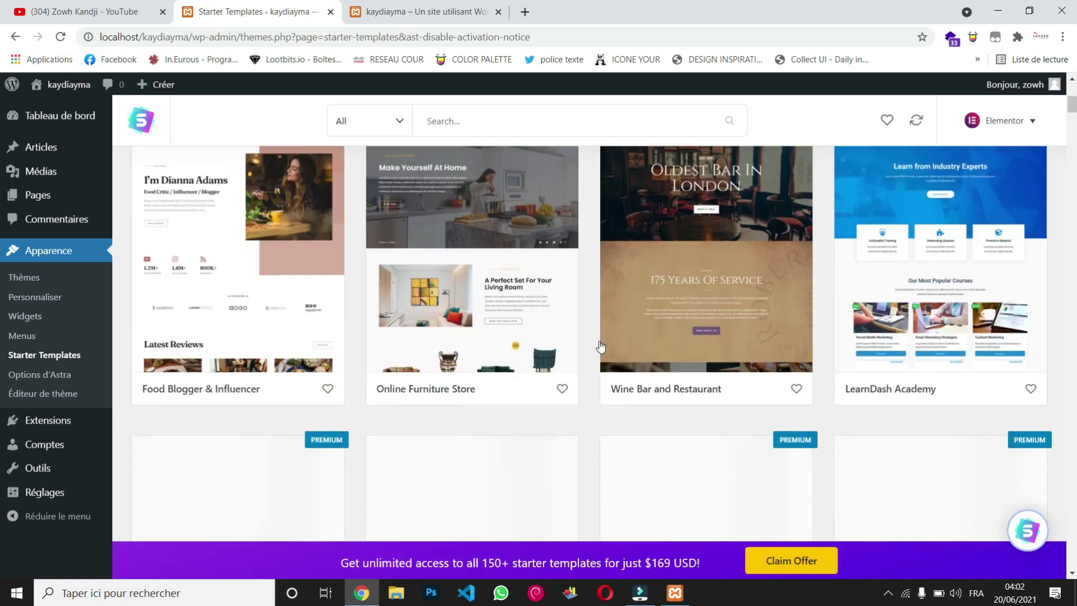
scroll(601, 346, "down", 1)
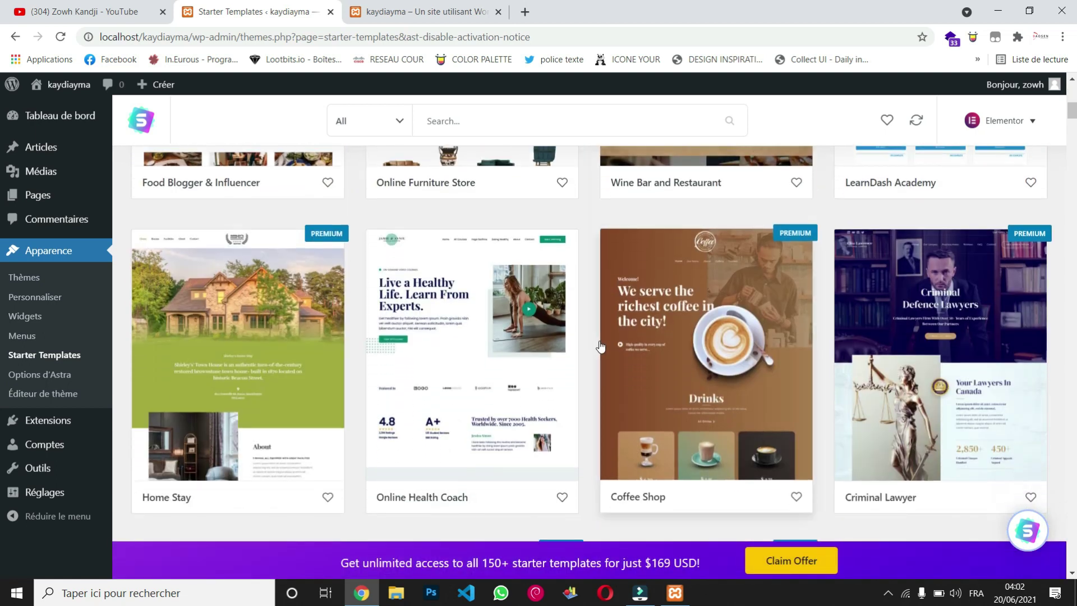
scroll(601, 346, "down", 8)
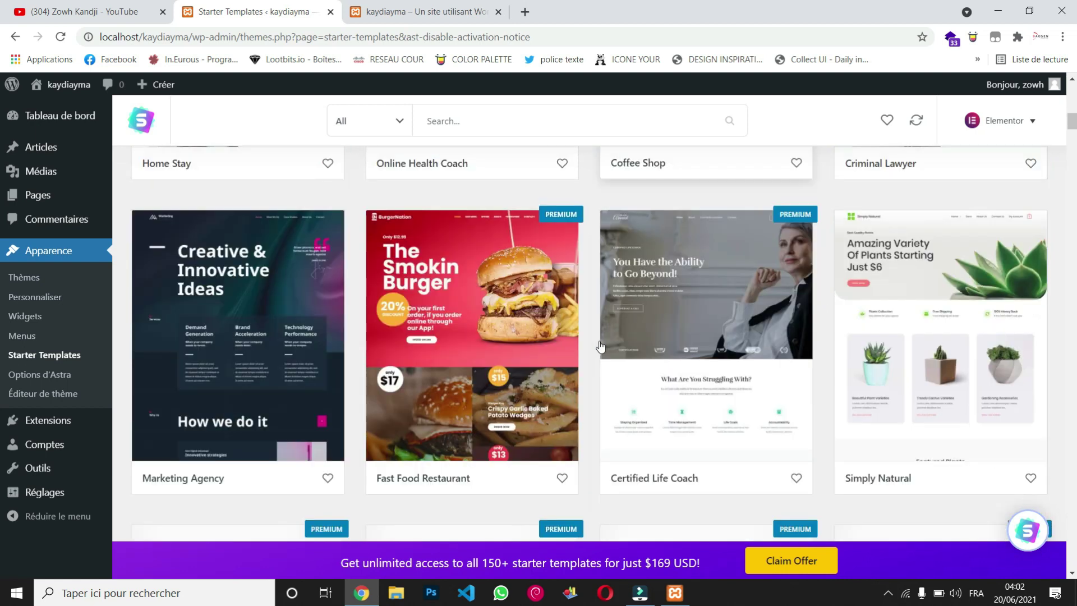
scroll(601, 346, "down", 1)
scroll(601, 347, "up", 2)
scroll(601, 346, "down", 2)
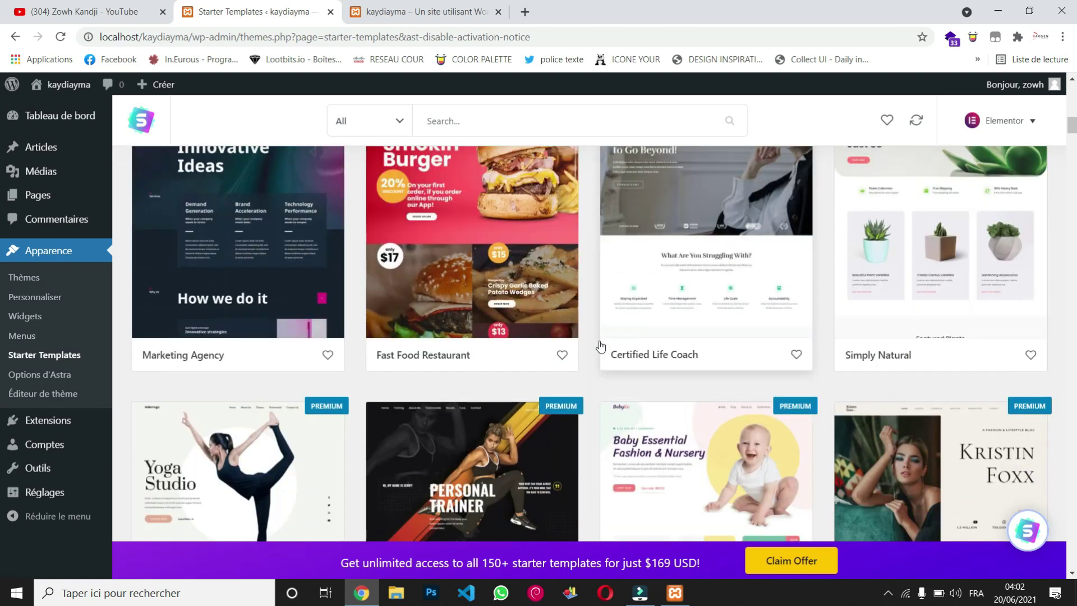
scroll(601, 346, "down", 3)
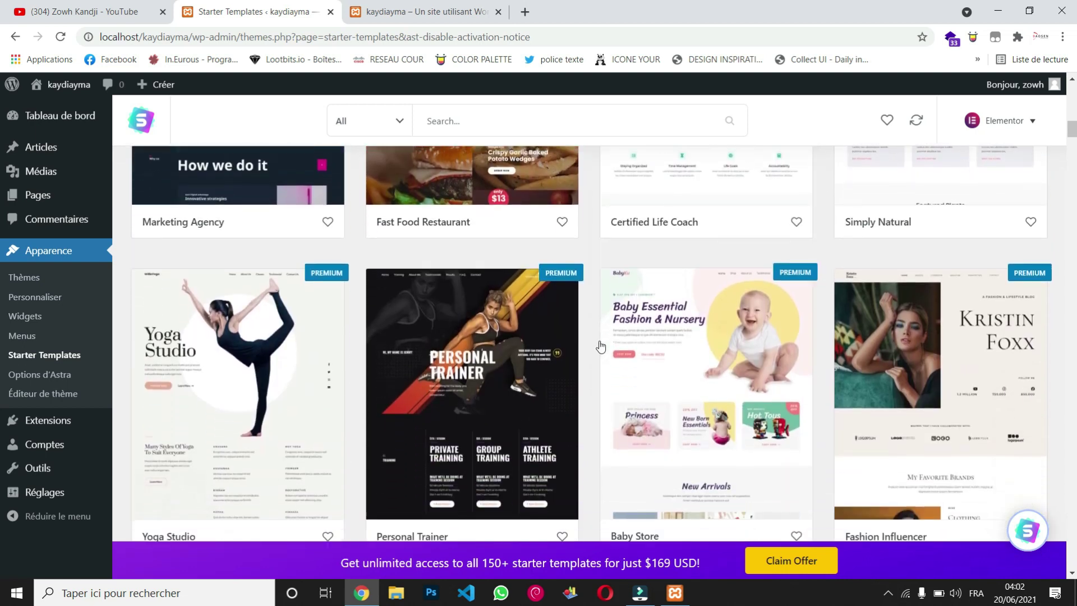
scroll(601, 346, "down", 5)
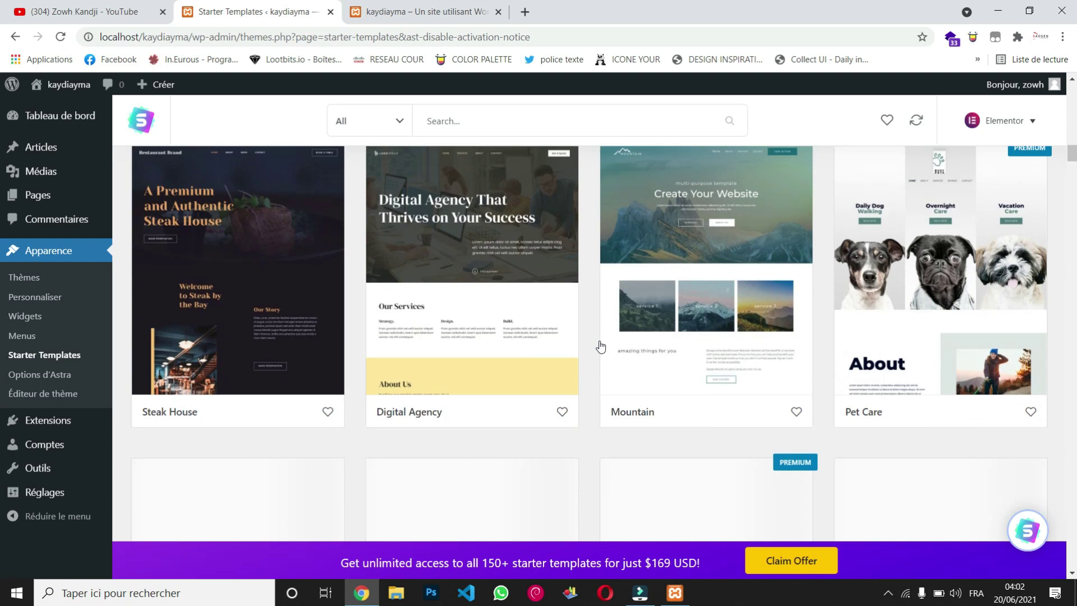
scroll(601, 346, "up", 5)
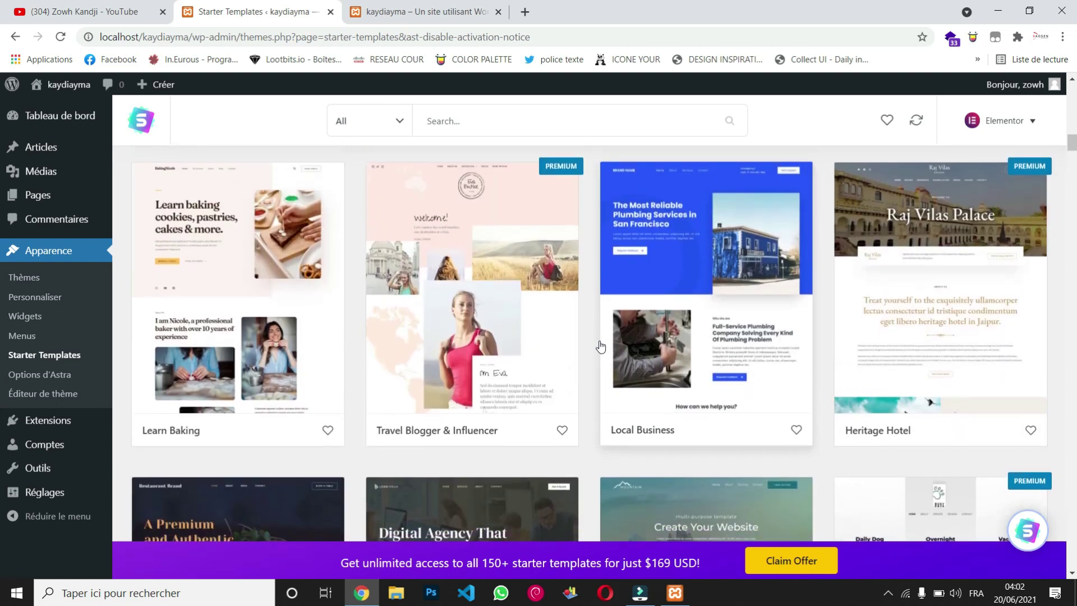
scroll(601, 346, "down", 4)
scroll(601, 347, "down", 7)
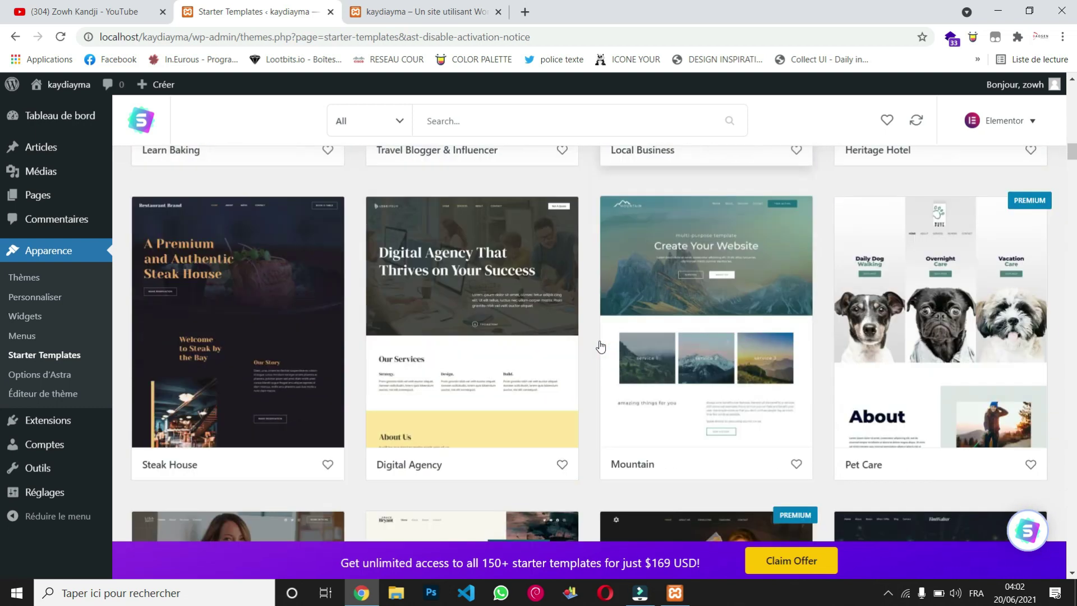
scroll(601, 346, "down", 3)
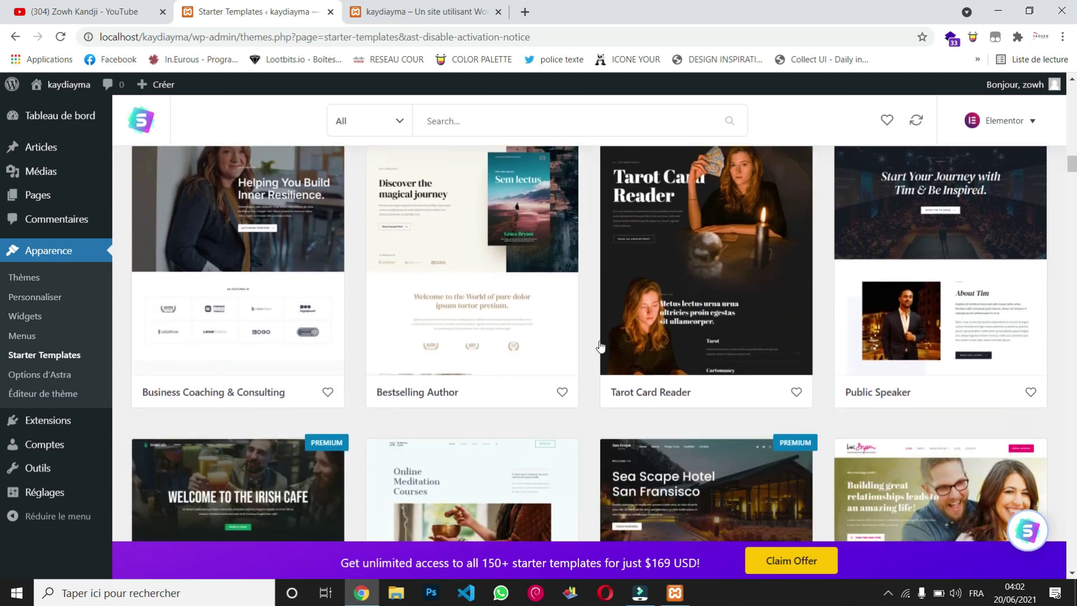
scroll(601, 347, "down", 6)
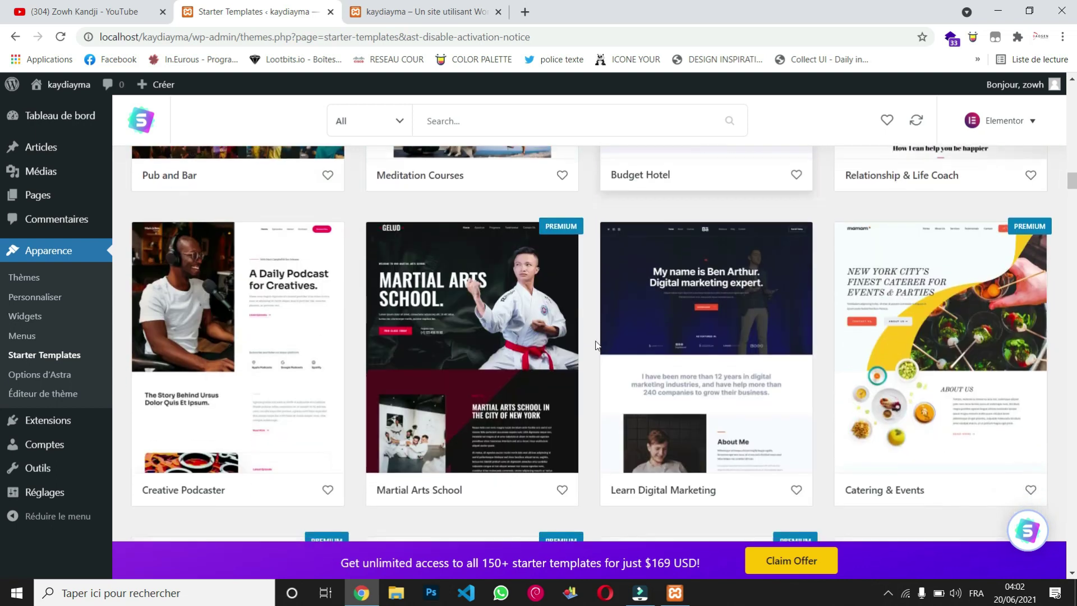
scroll(599, 344, "down", 6)
scroll(586, 345, "down", 4)
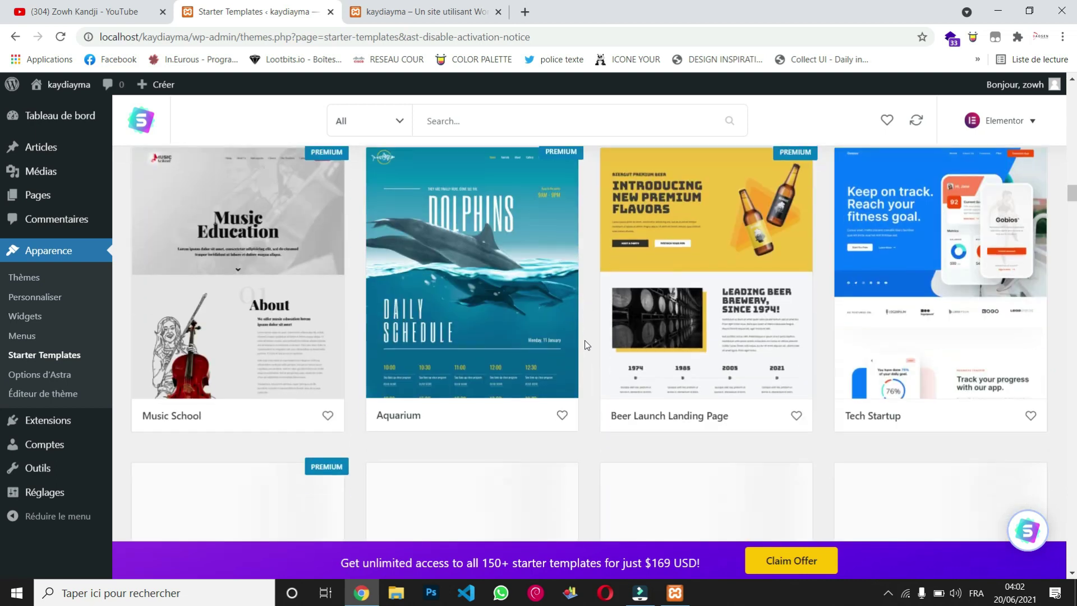
scroll(585, 344, "down", 7)
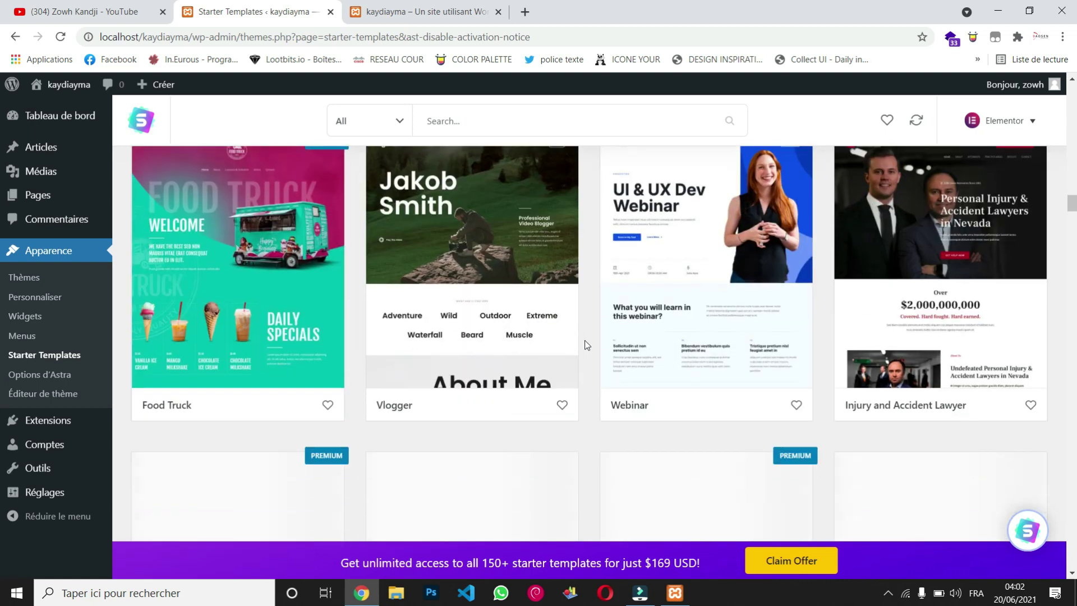
scroll(585, 342, "down", 8)
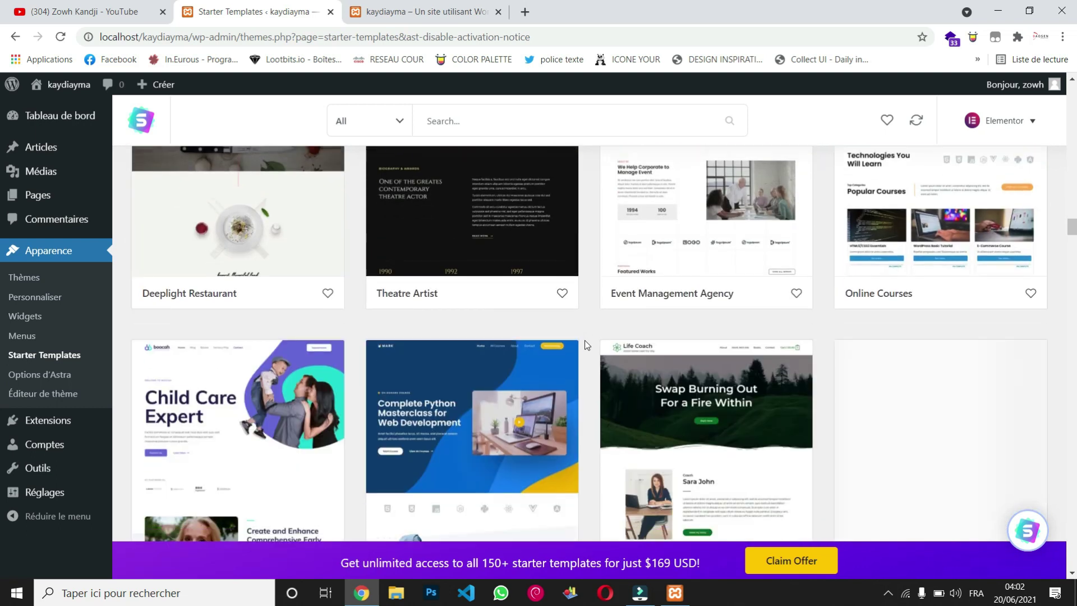
scroll(585, 340, "up", 9)
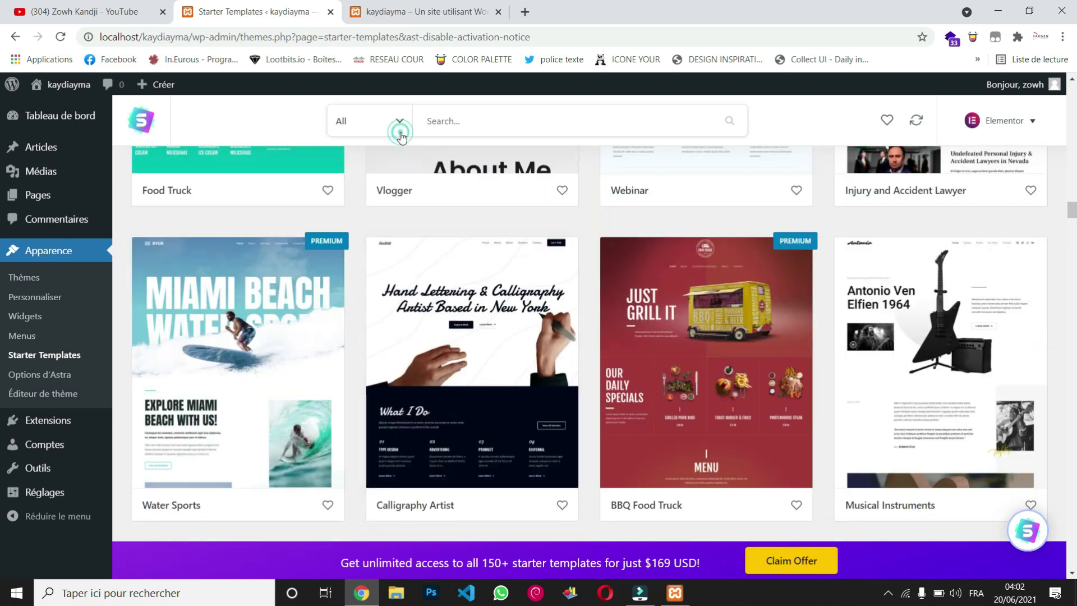
left_click(401, 134)
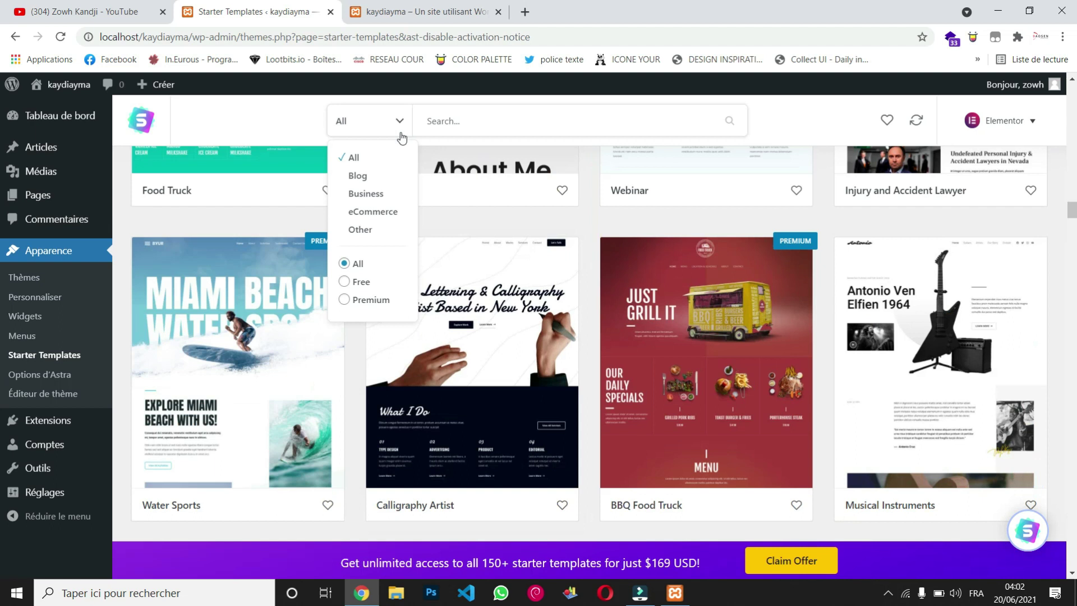
left_click(383, 213)
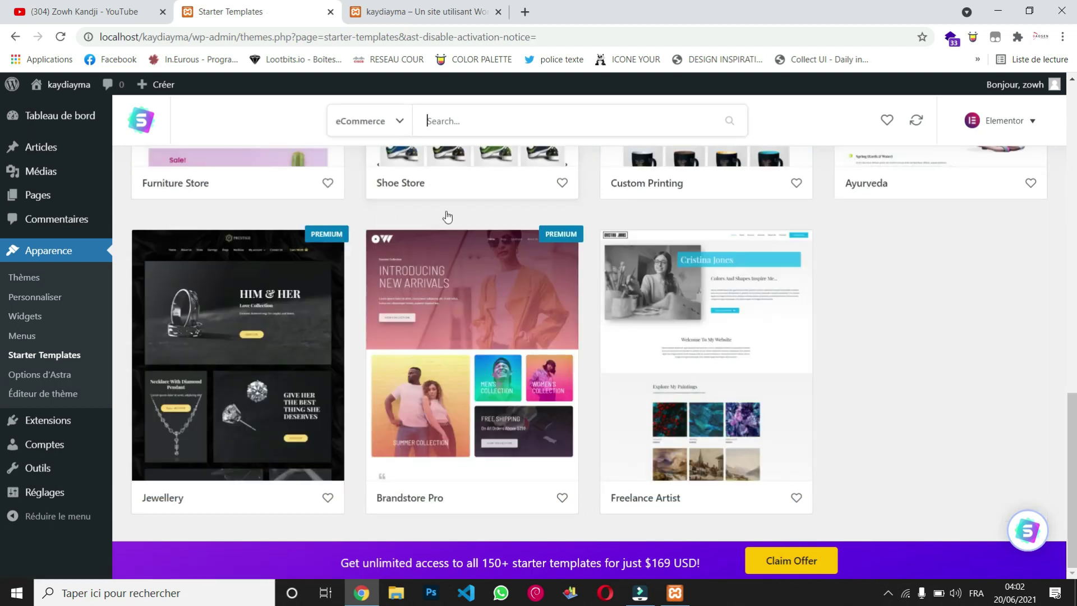
scroll(493, 300, "up", 10)
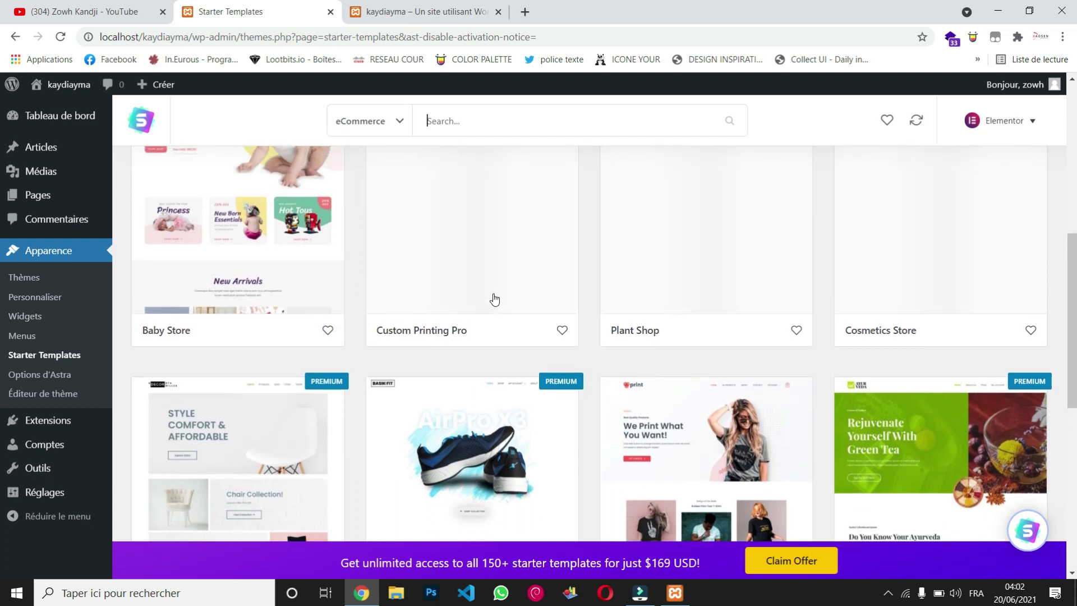
scroll(493, 299, "up", 5)
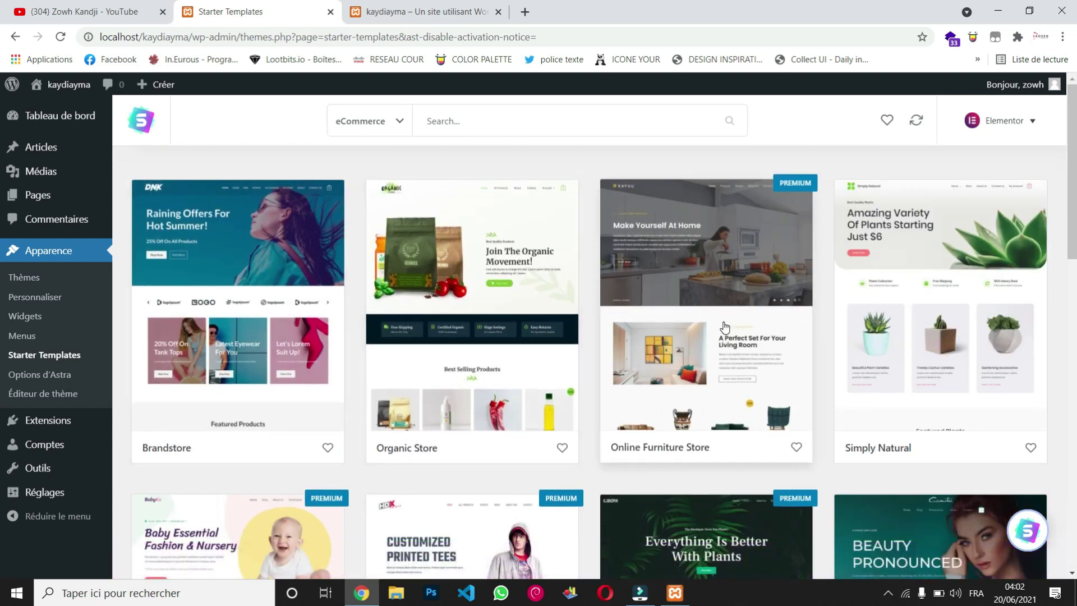
scroll(668, 369, "down", 5)
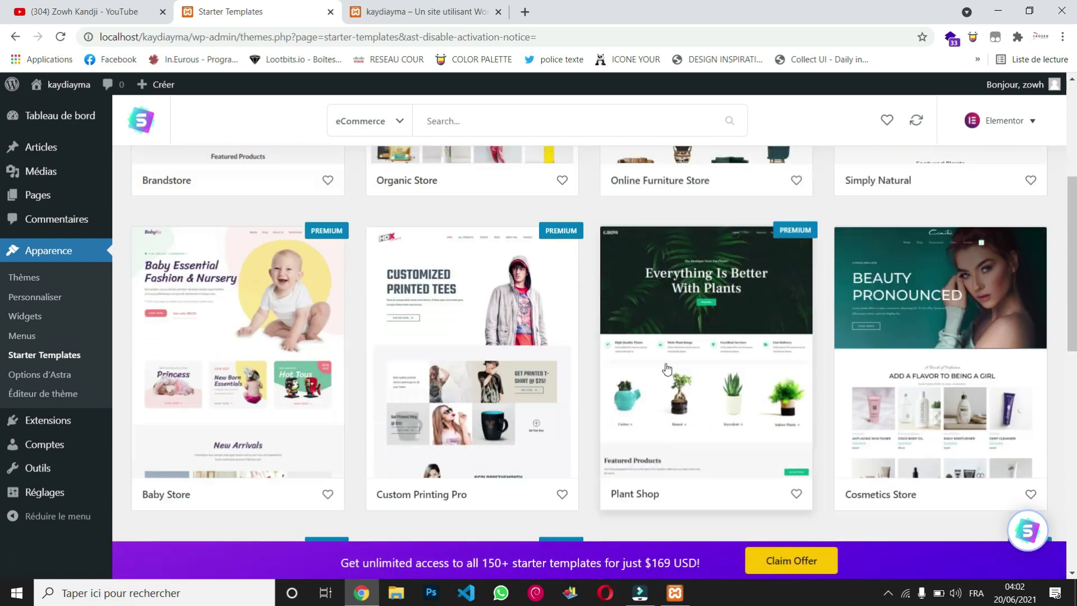
scroll(668, 368, "down", 1)
scroll(668, 368, "down", 4)
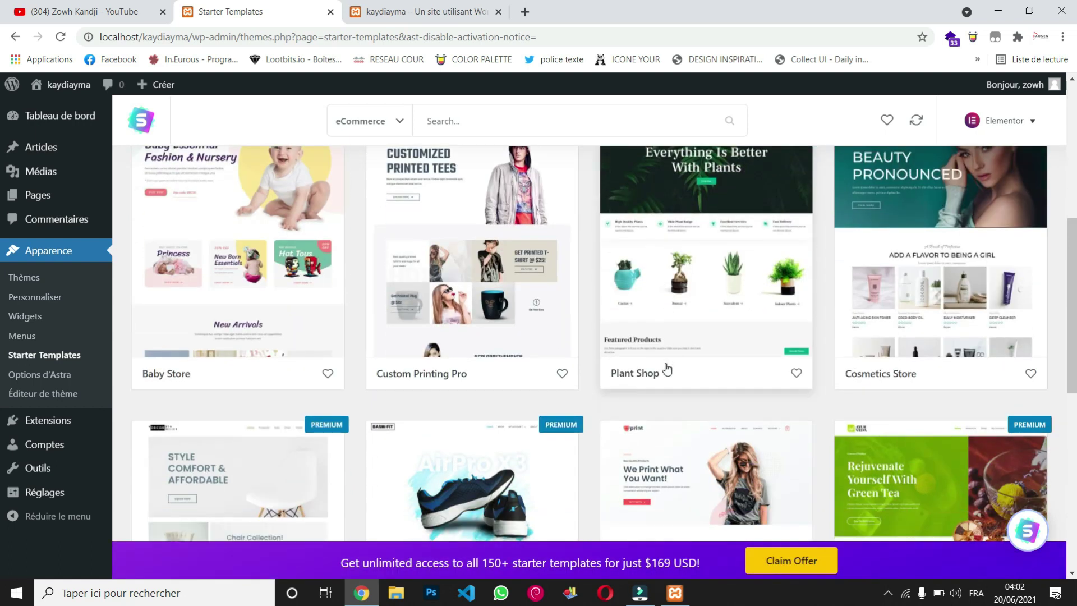
scroll(667, 368, "down", 6)
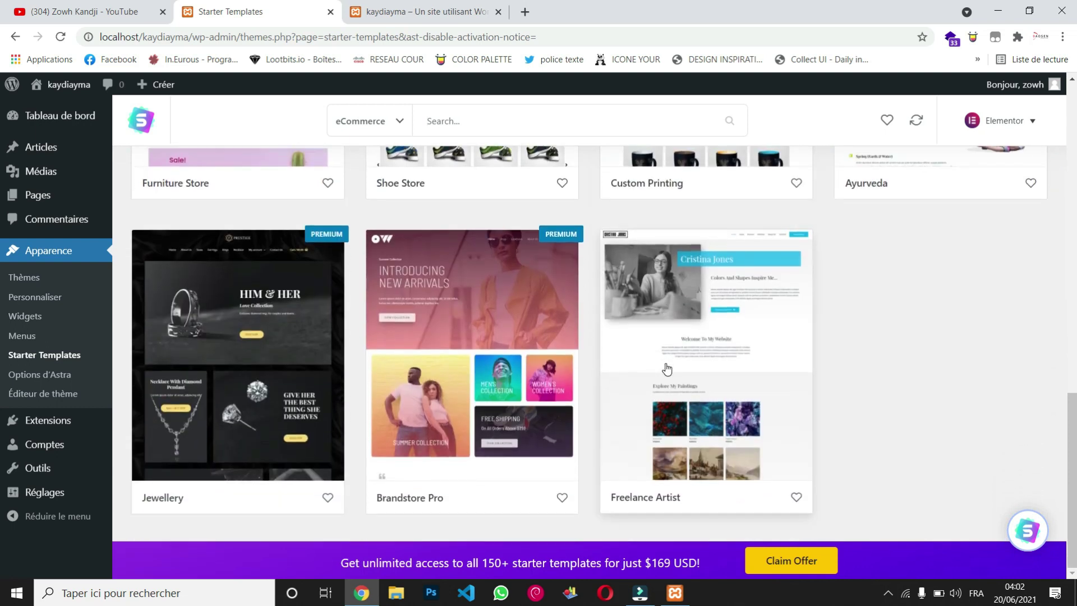
scroll(478, 276, "up", 15)
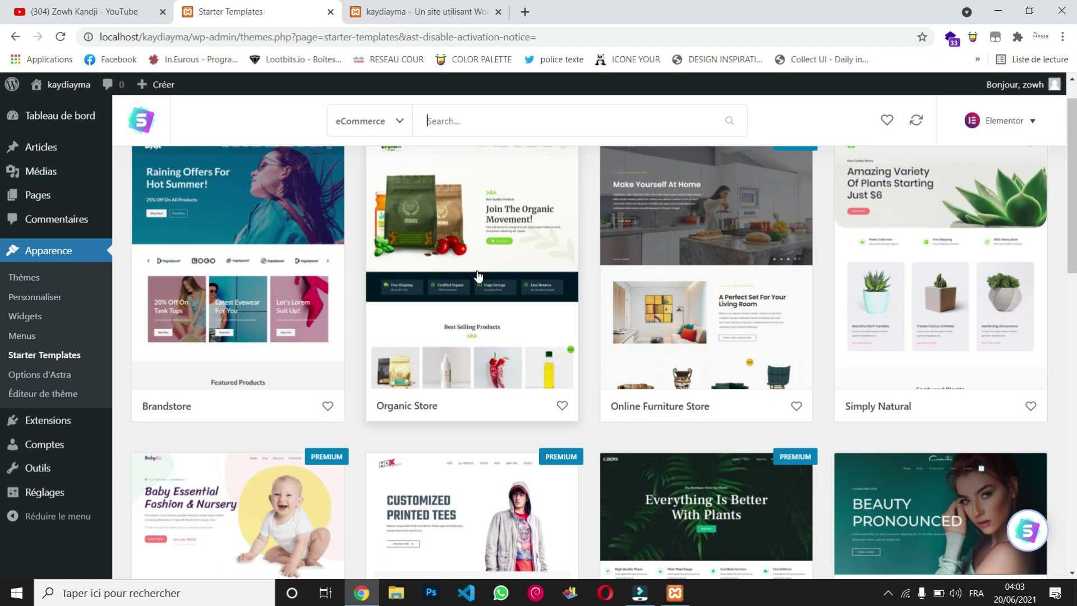
Step: Open the Organic Store starter site and preview its About, Contact, then Home pages
left_click(478, 276)
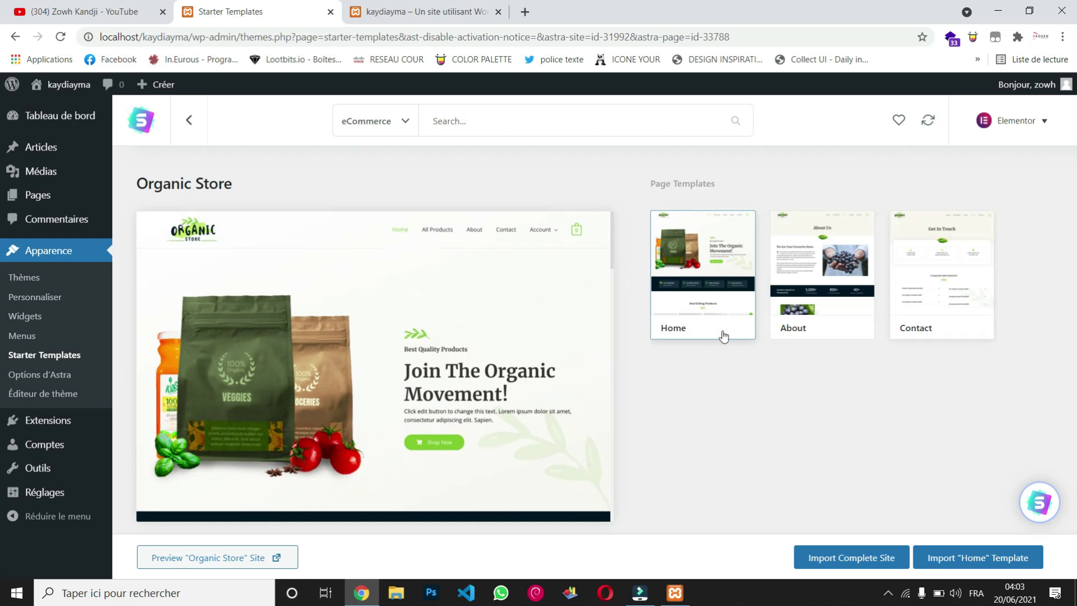
mouse_move(473, 355)
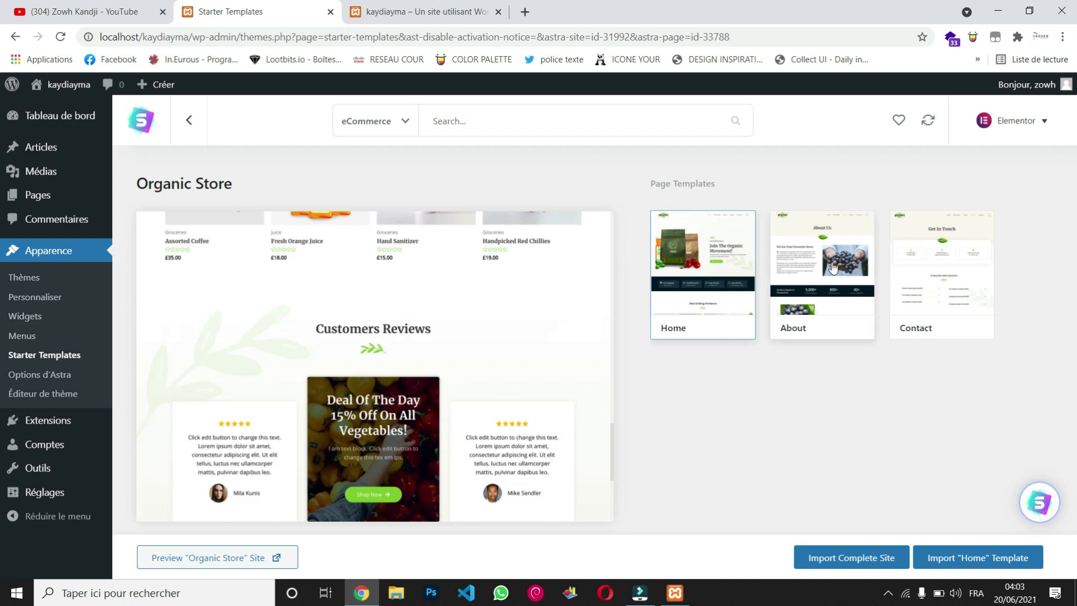
left_click(833, 268)
mouse_move(347, 405)
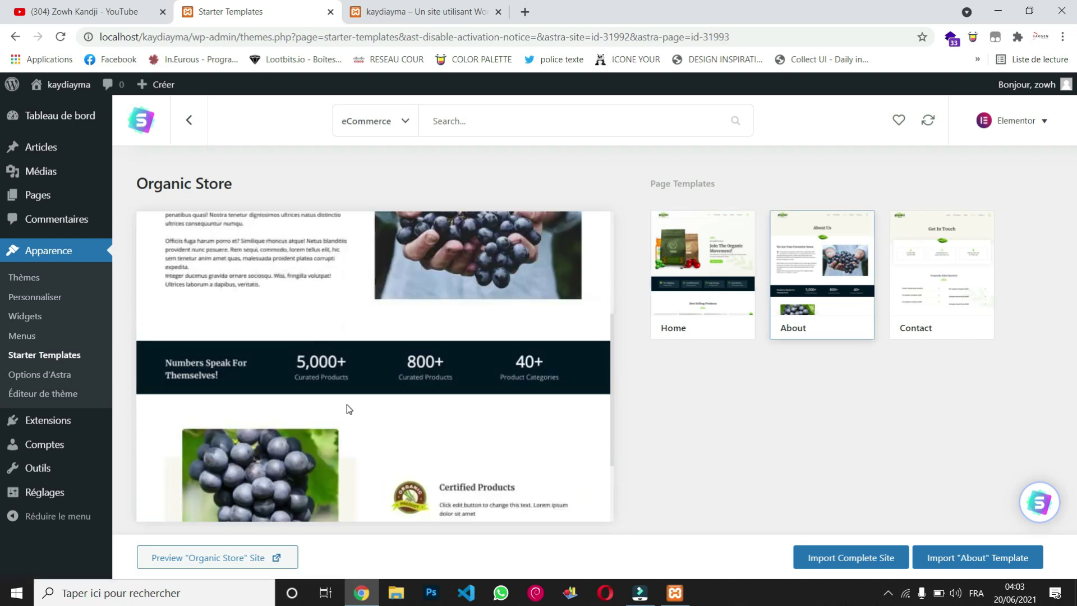
left_click(922, 273)
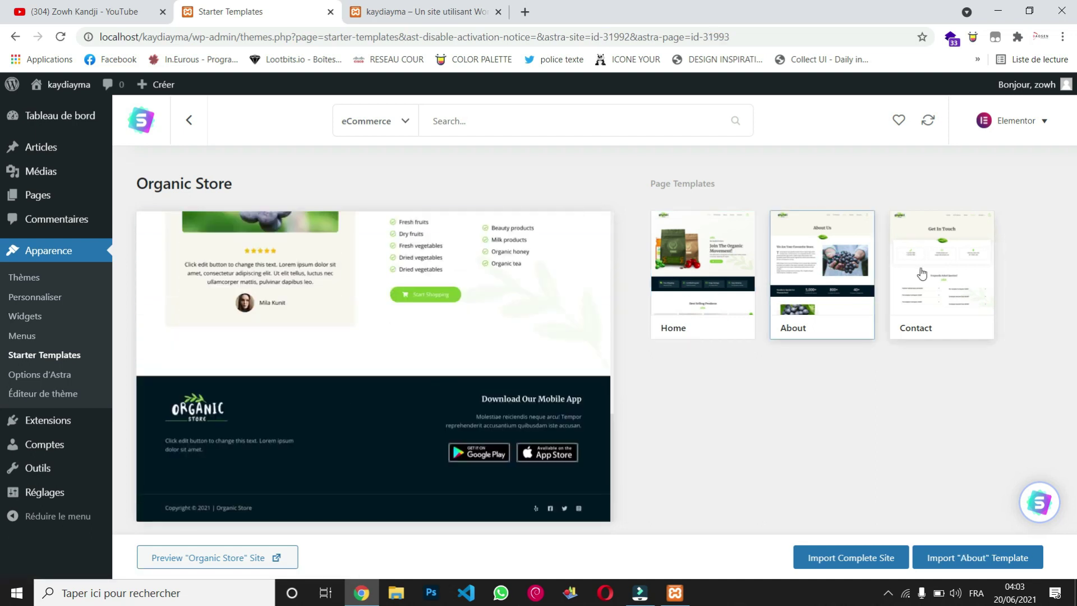
scroll(413, 435, "down", 5)
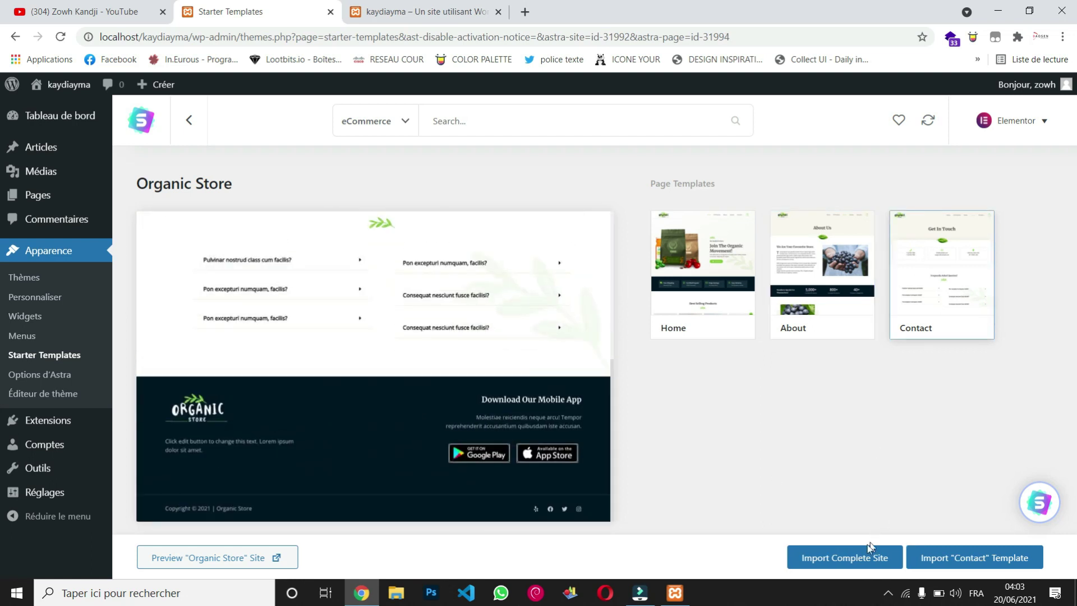
left_click(710, 276)
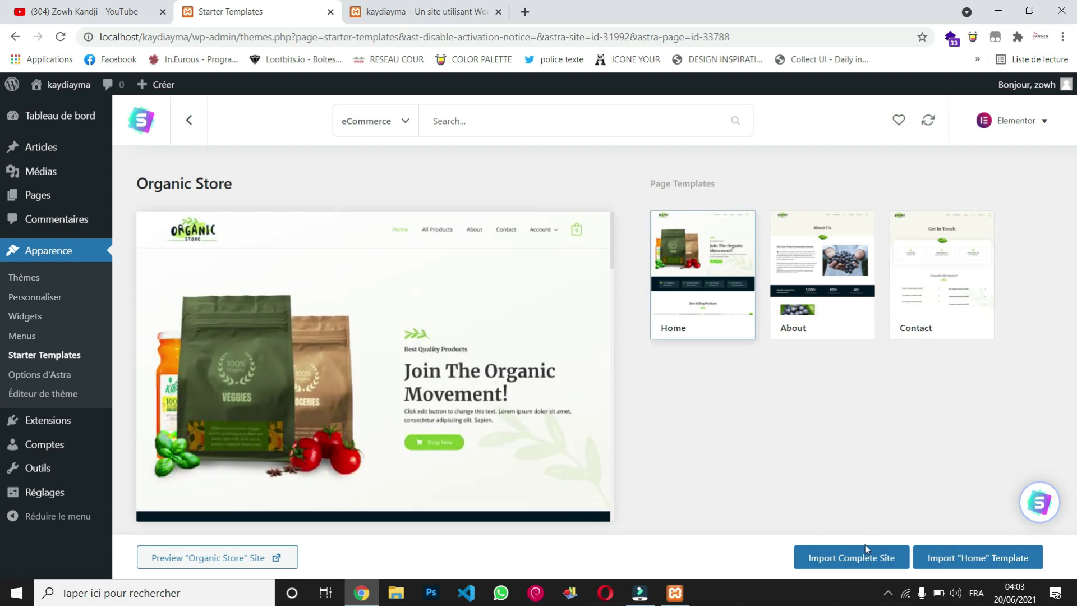
Step: Start the complete Organic Store site import and translate the page into French
left_click(856, 557)
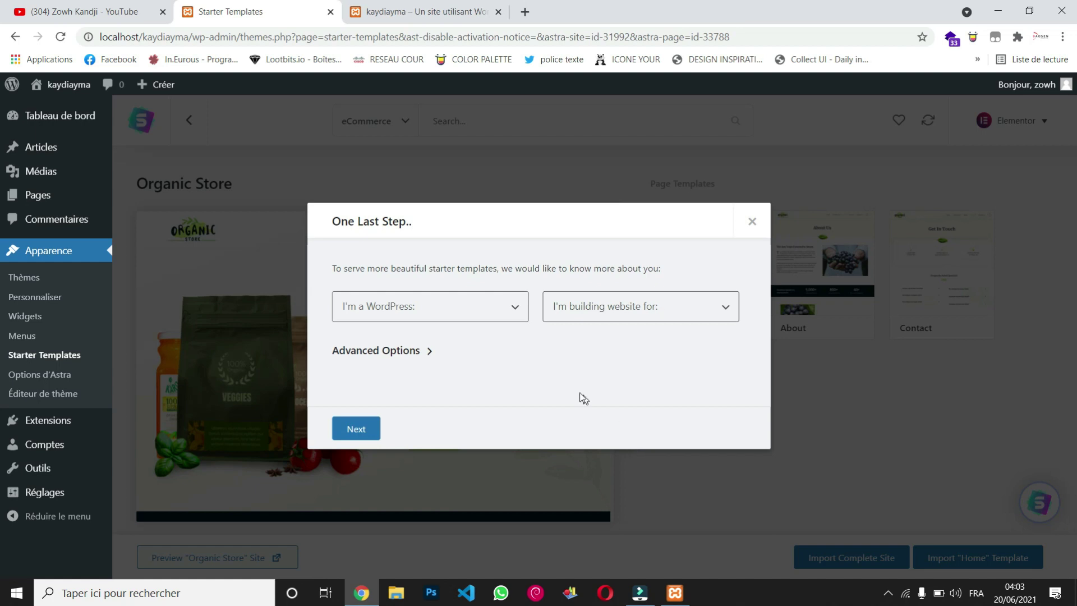
right_click(562, 361)
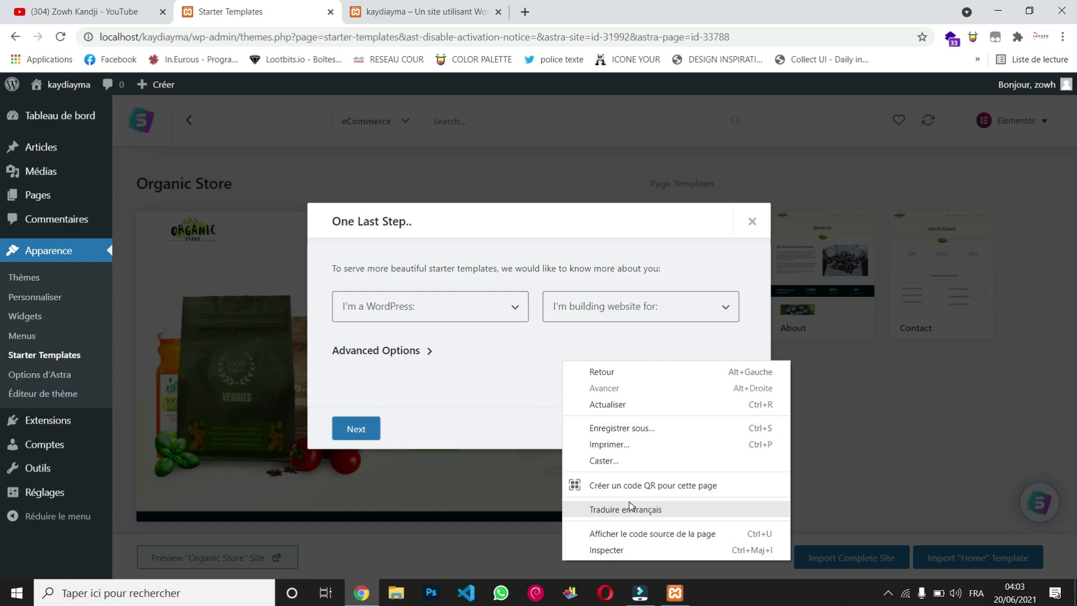
left_click(644, 514)
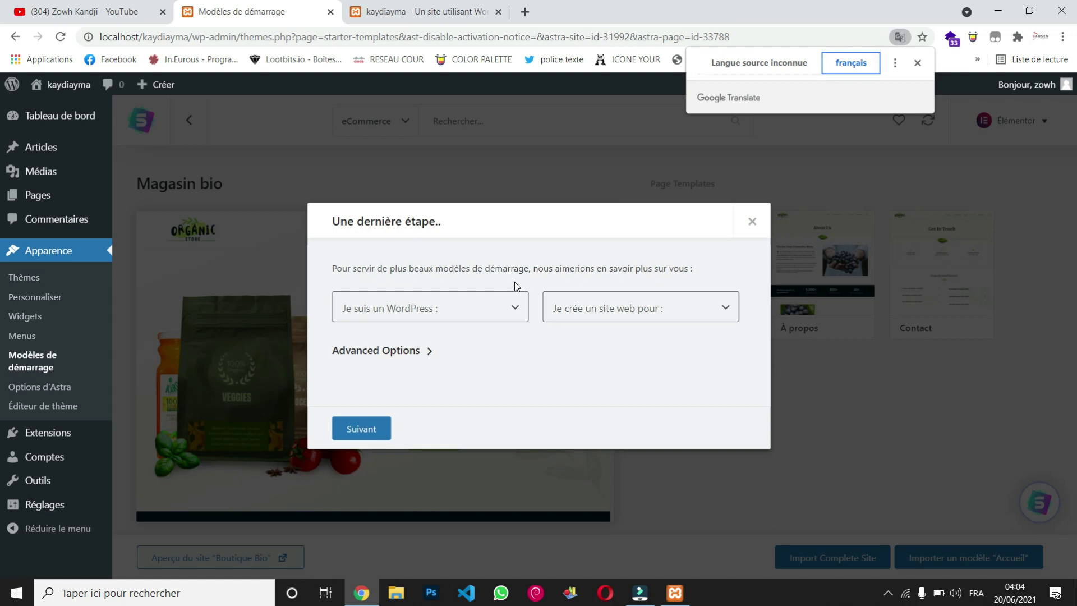
Step: Answer the survey with WordPress level Expert and site audience Moi/Mon entreprise
left_click(516, 309)
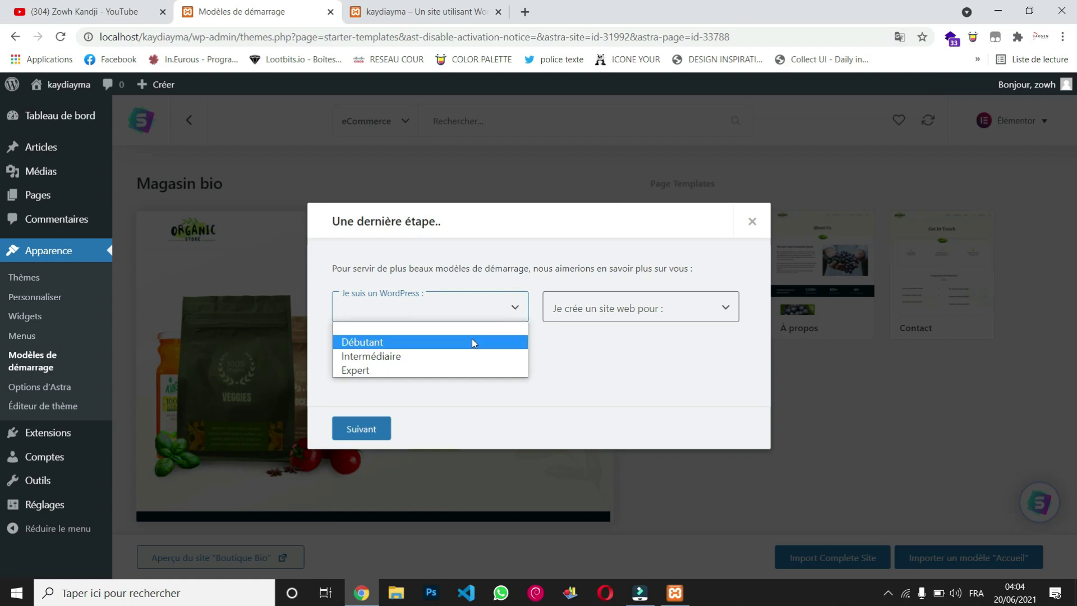
left_click(448, 372)
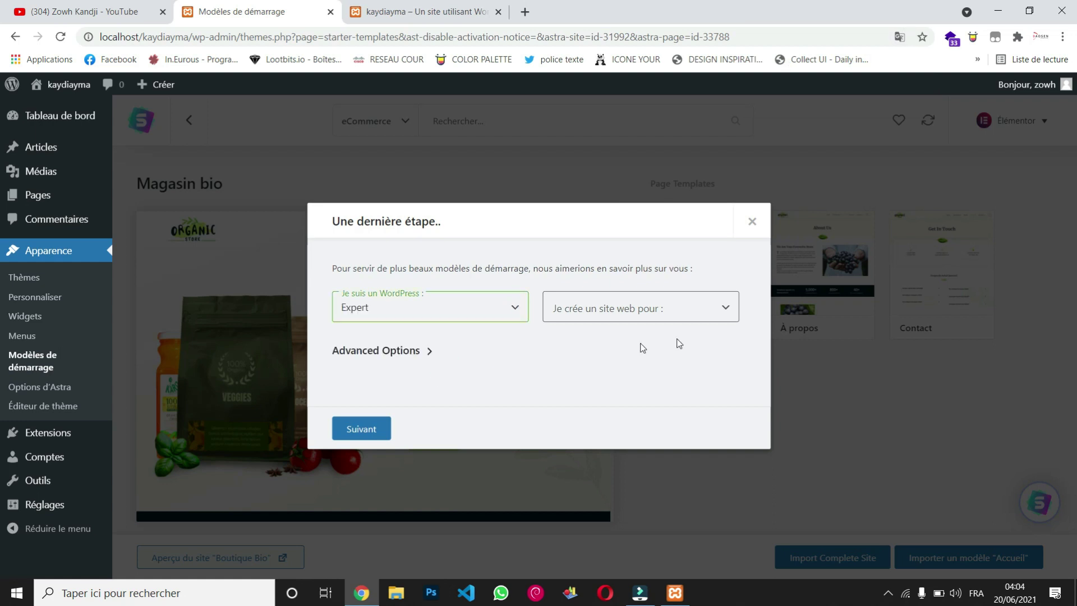
left_click(731, 316)
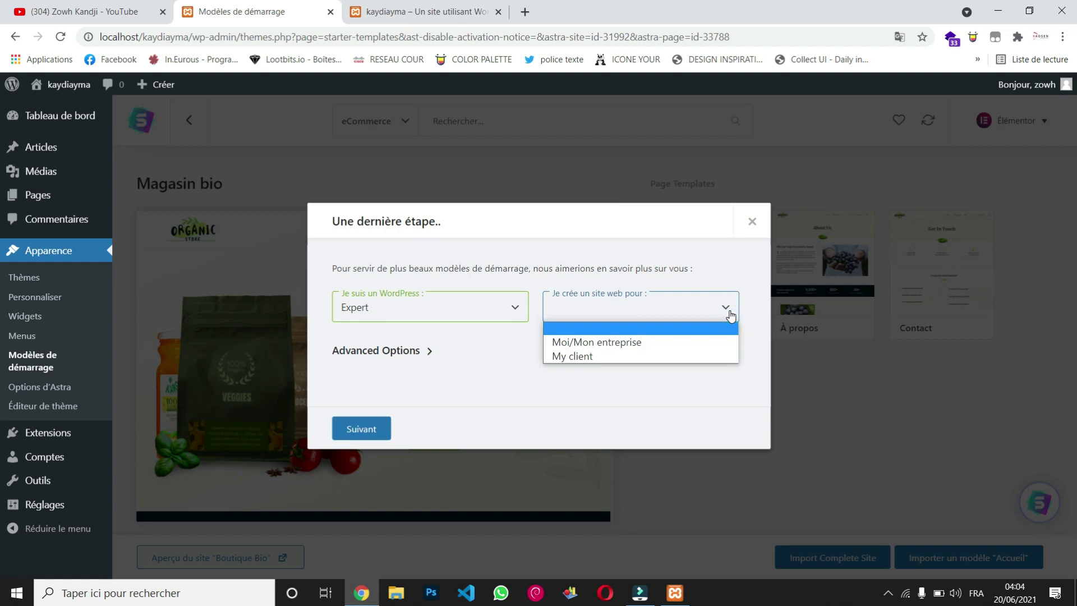
left_click(708, 343)
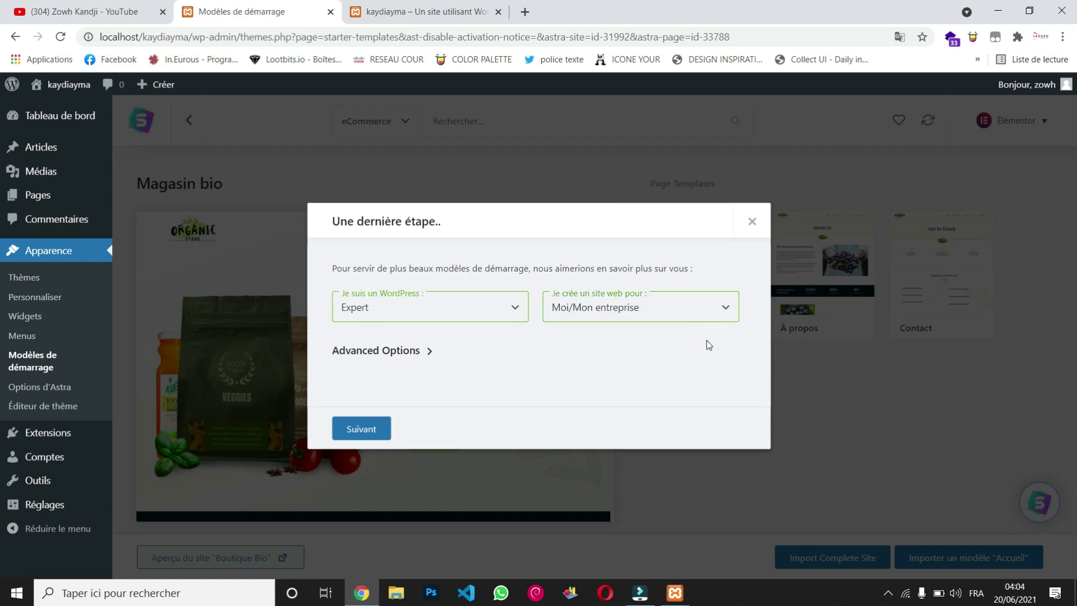
Step: Submit the sign-up form with a first name and the saved work e-mail, then open a new tab
left_click(368, 430)
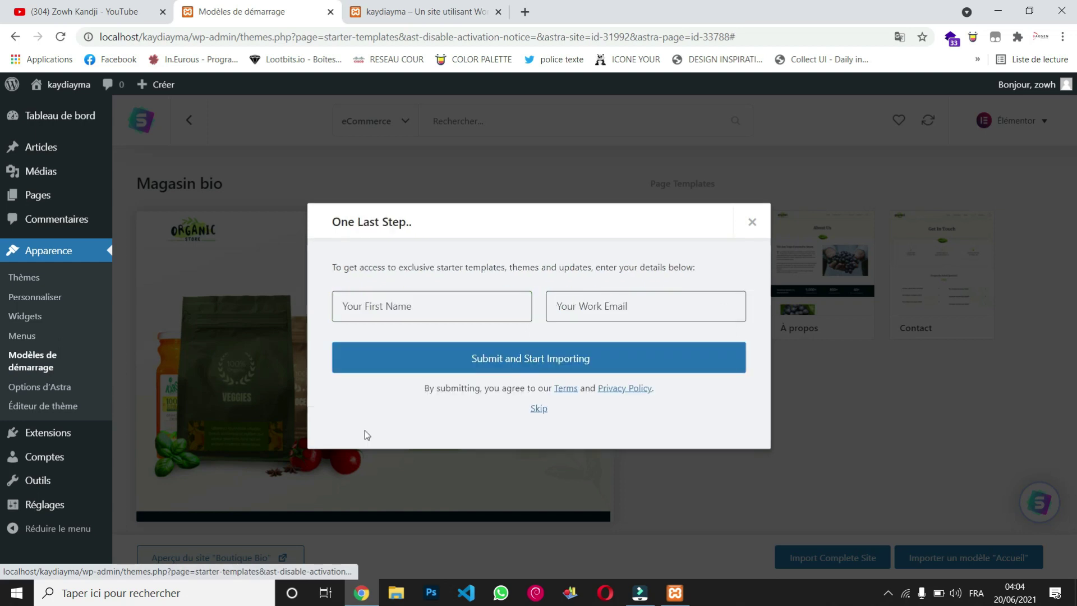
left_click(403, 314)
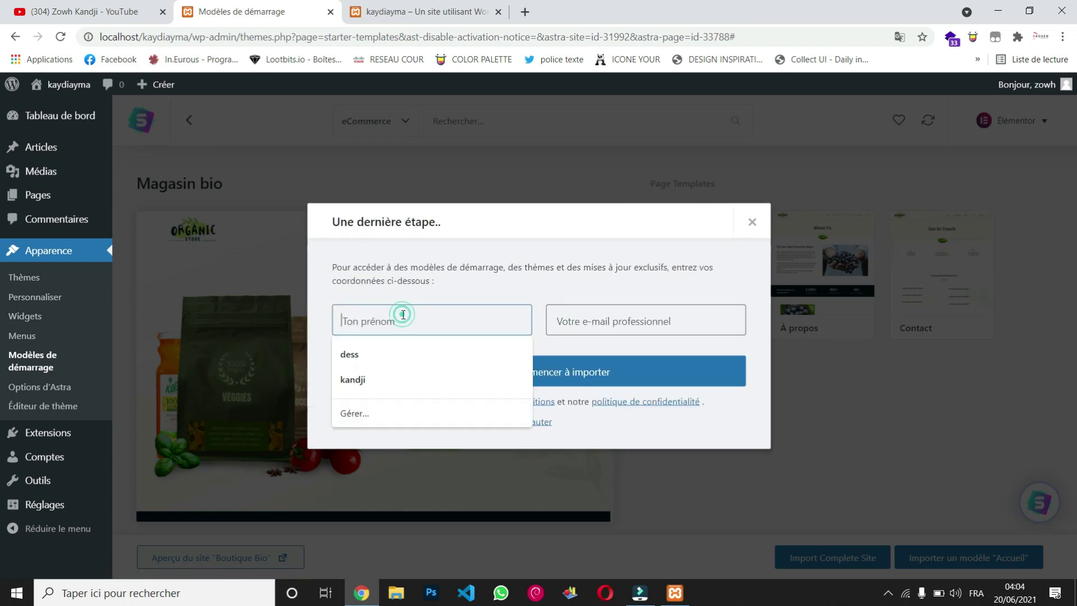
type("e")
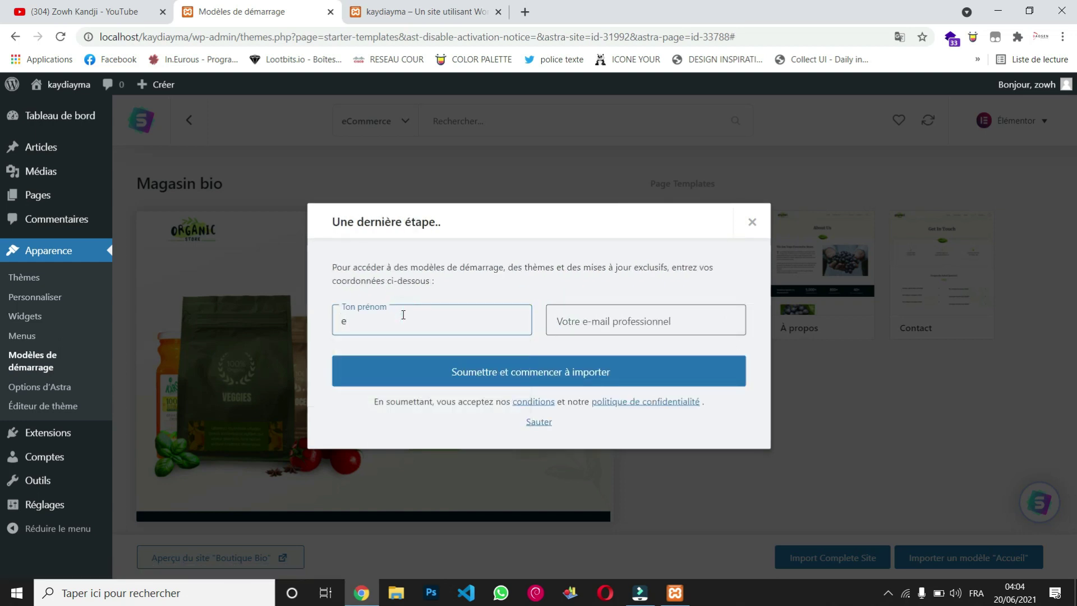
type("zoro")
left_click(616, 333)
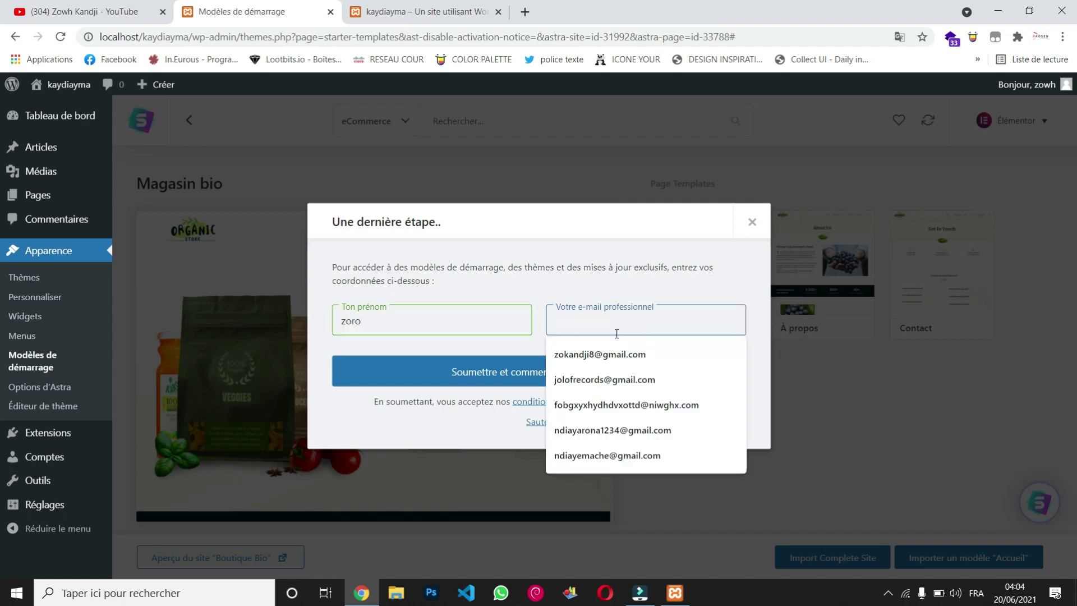
left_click(626, 354)
left_click(575, 379)
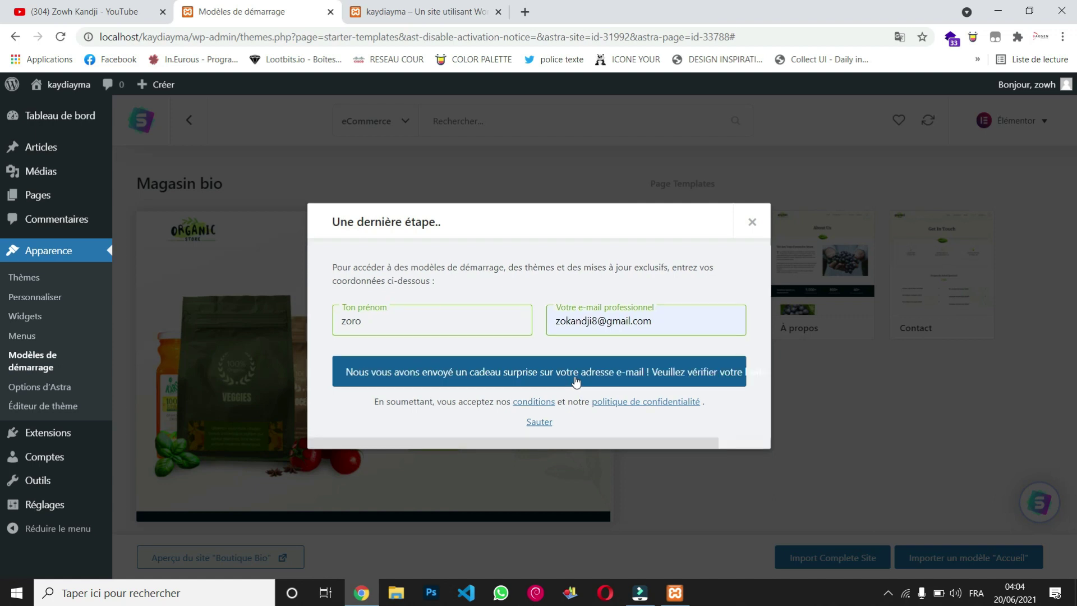
left_click(526, 11)
Step: Return to the Modèles de démarrage tab and follow the import until it finishes
left_click(414, 11)
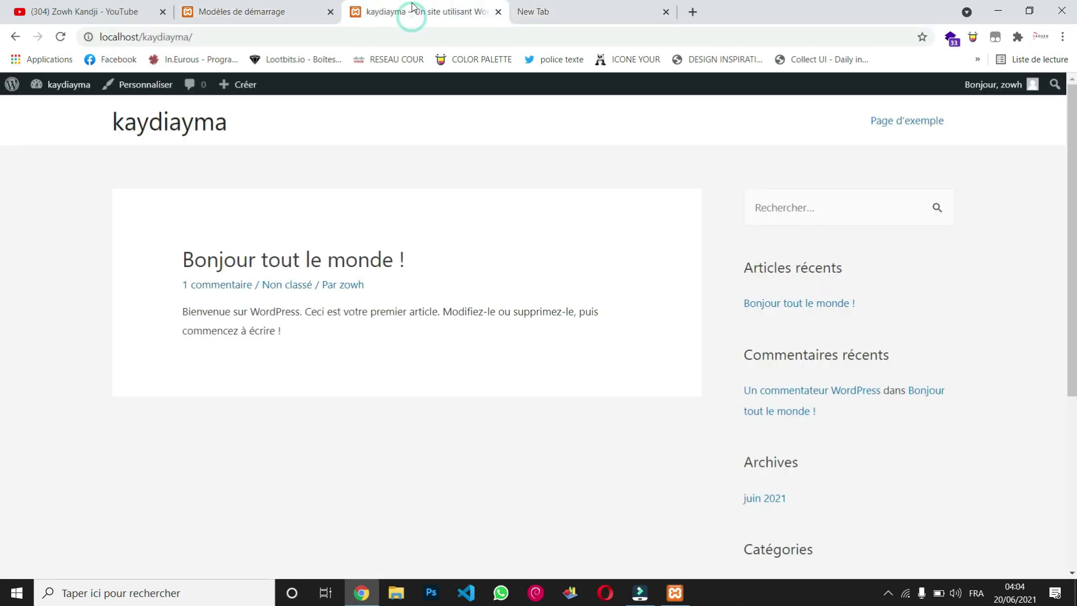
left_click(300, 6)
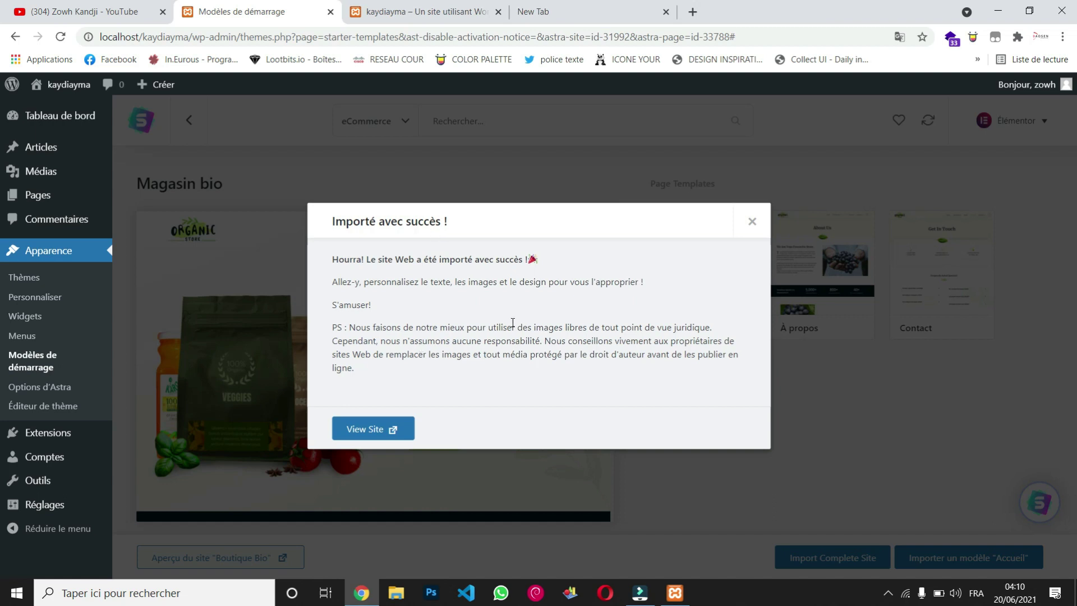
Step: View the imported site, closing the blank loading tab and showing the kaydiayma front page
left_click(364, 436)
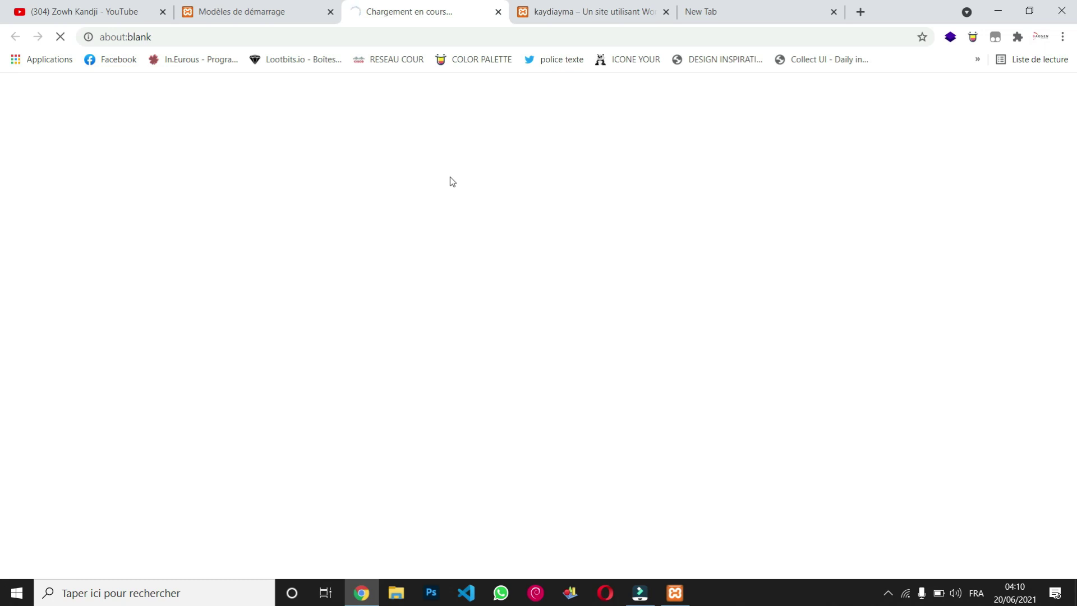
left_click(498, 12)
left_click(433, 12)
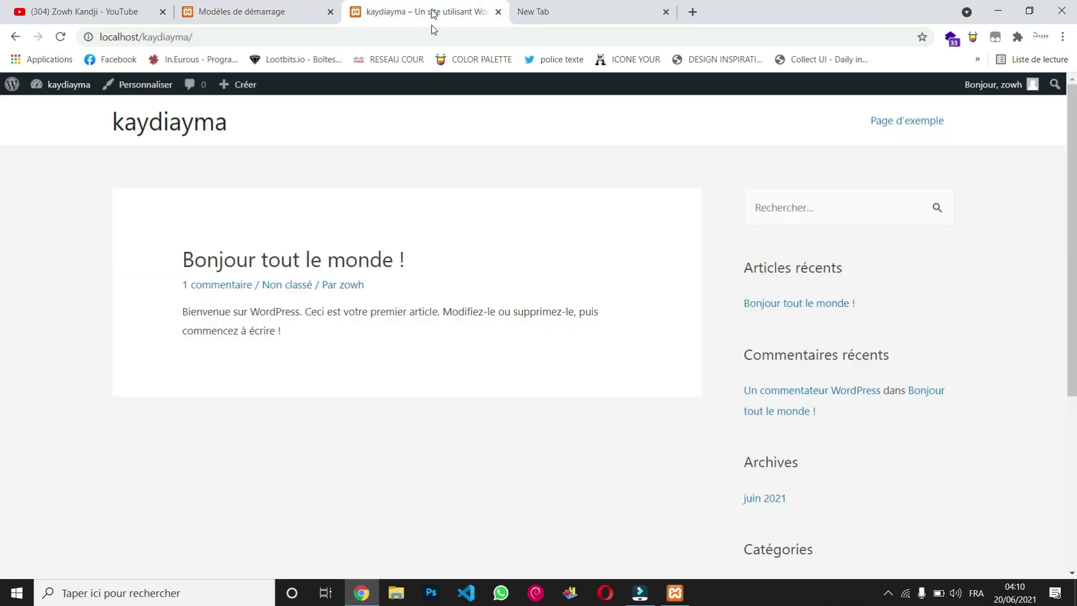
scroll(520, 369, "down", 4)
scroll(505, 337, "up", 4)
Step: Reload the site, review the Organic Store home page down to the footer, then go to All Products
left_click(60, 37)
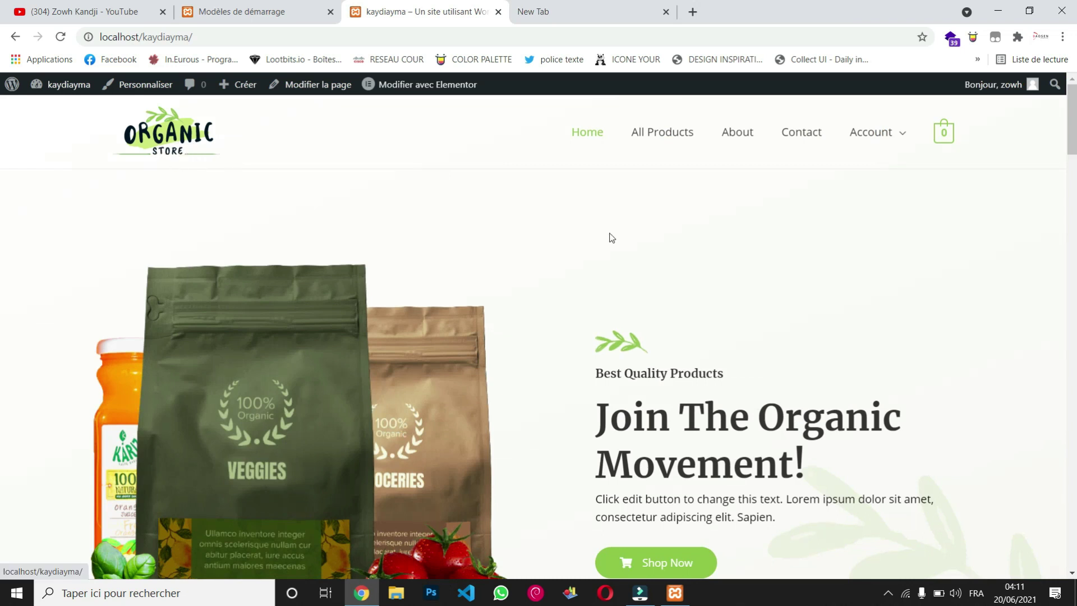
scroll(669, 258, "down", 6)
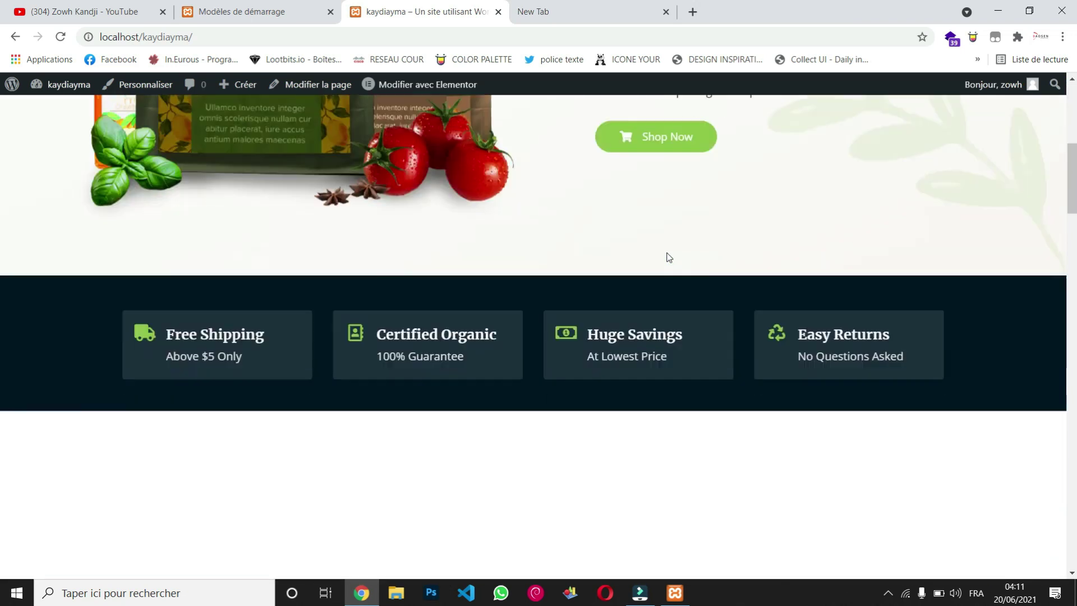
scroll(669, 258, "down", 7)
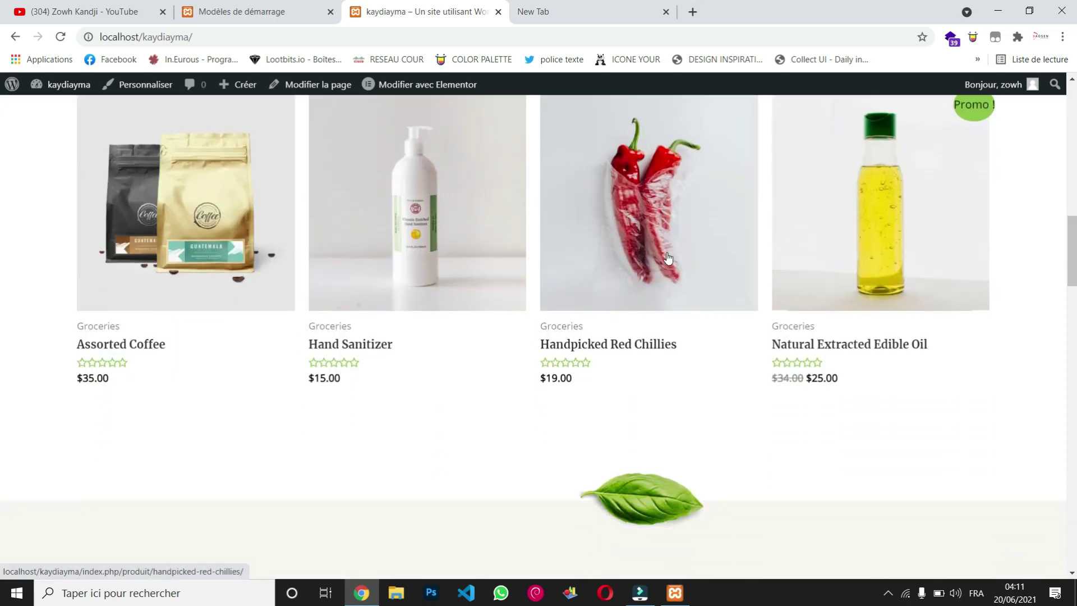
scroll(669, 258, "up", 3)
scroll(669, 257, "down", 3)
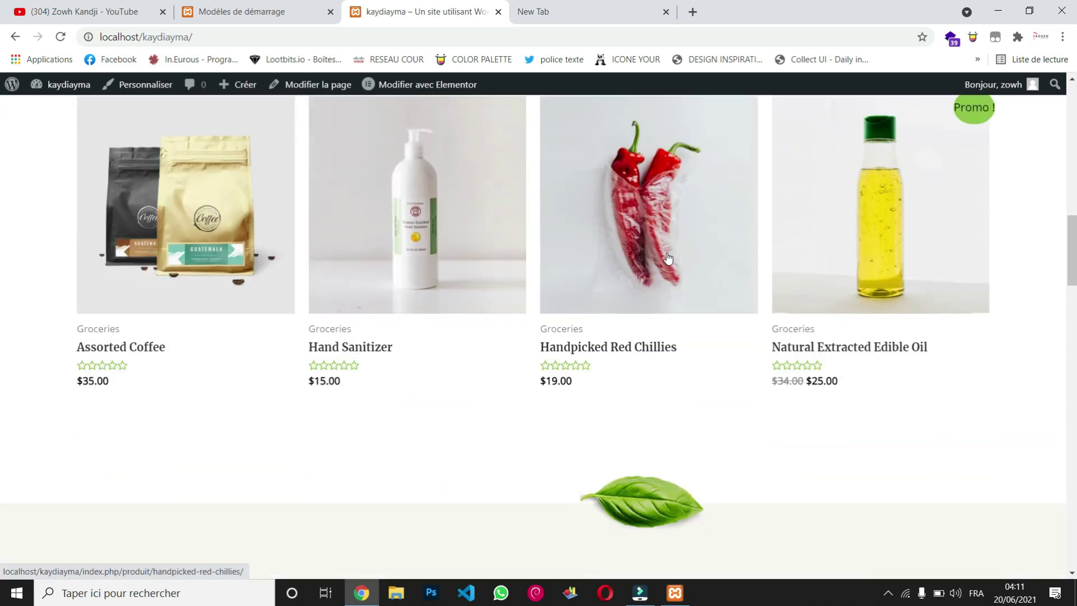
scroll(669, 258, "down", 5)
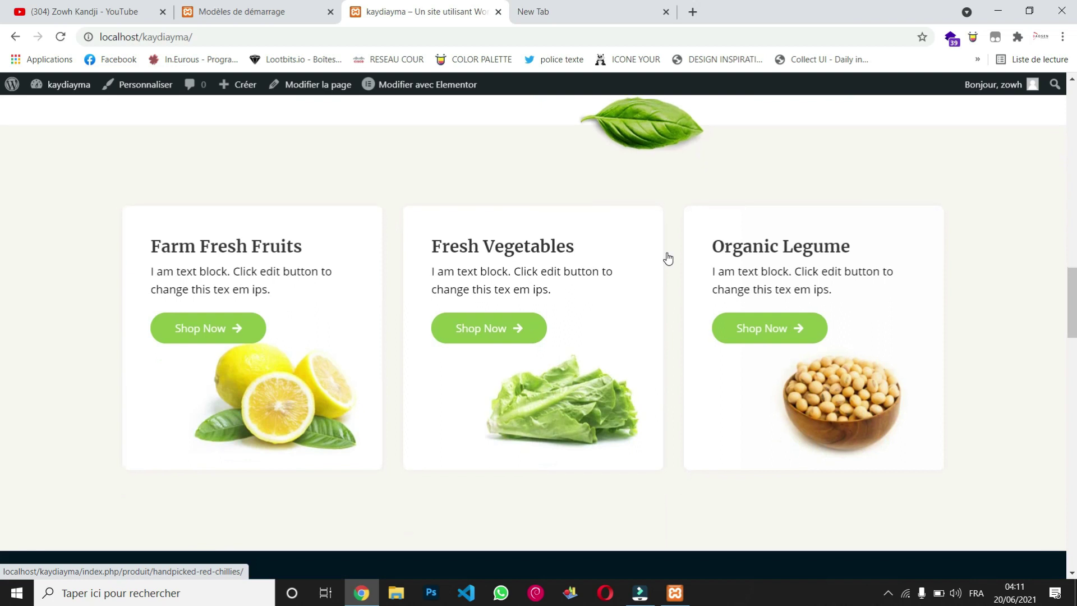
scroll(668, 258, "down", 8)
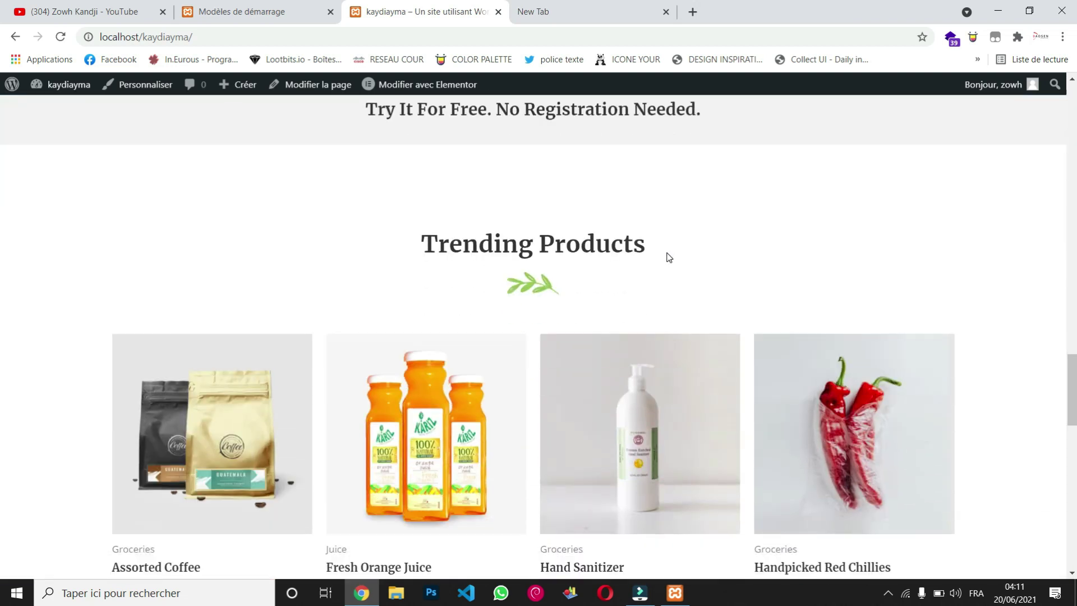
scroll(669, 257, "down", 4)
scroll(668, 258, "up", 1)
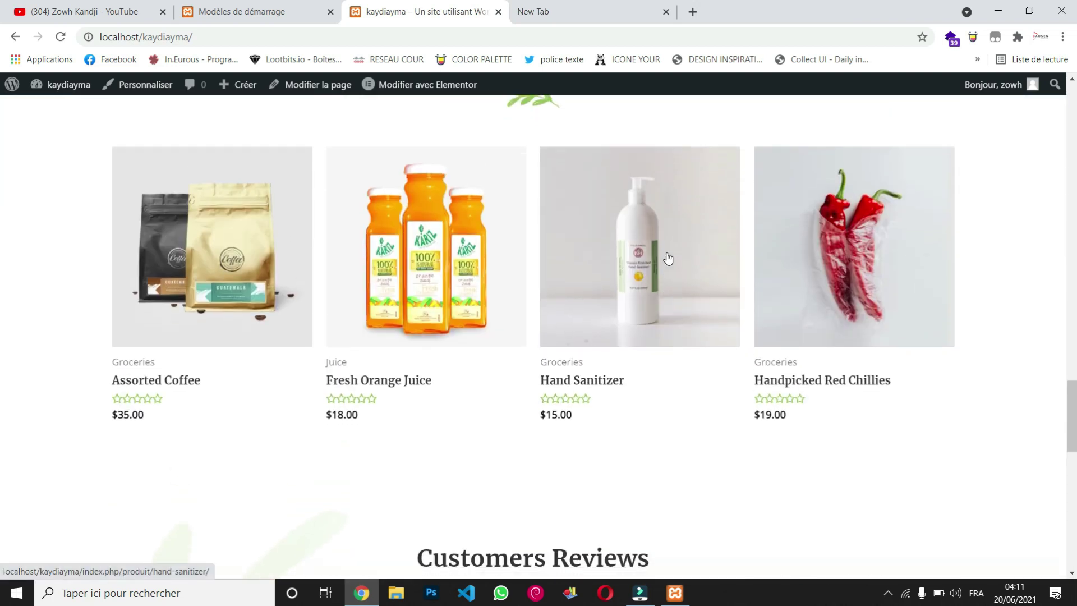
scroll(668, 258, "down", 10)
scroll(667, 257, "down", 2)
scroll(667, 257, "up", 5)
scroll(668, 258, "down", 3)
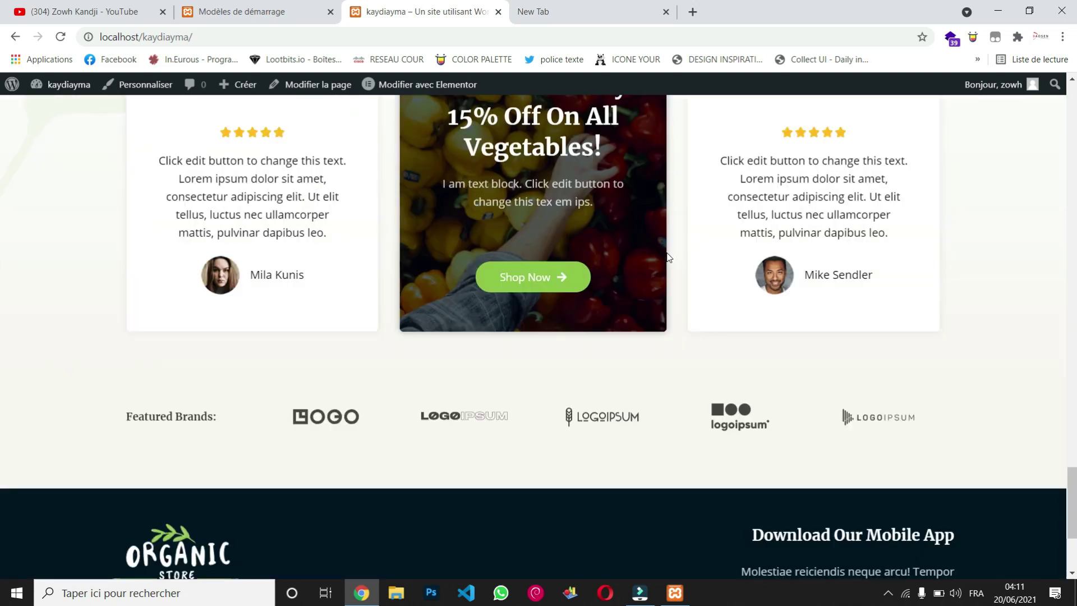
scroll(668, 258, "down", 3)
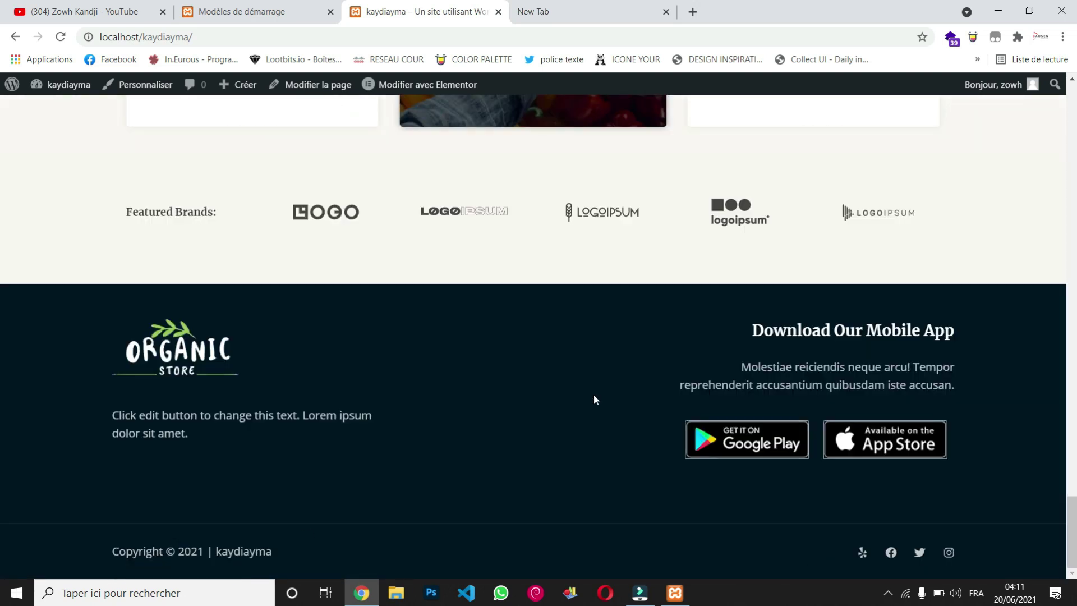
scroll(594, 396, "up", 15)
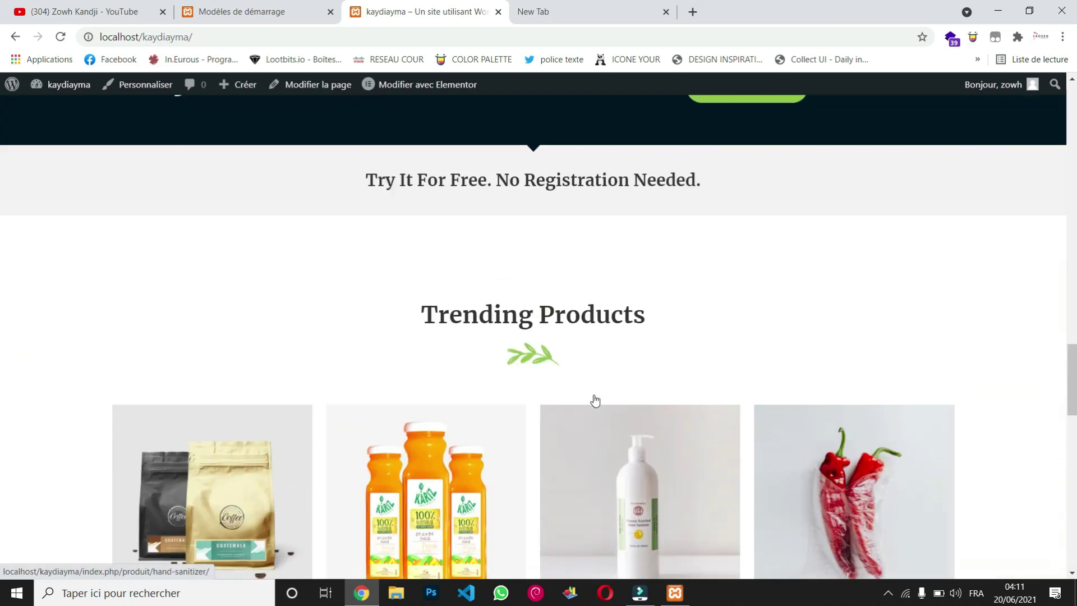
scroll(595, 399, "up", 20)
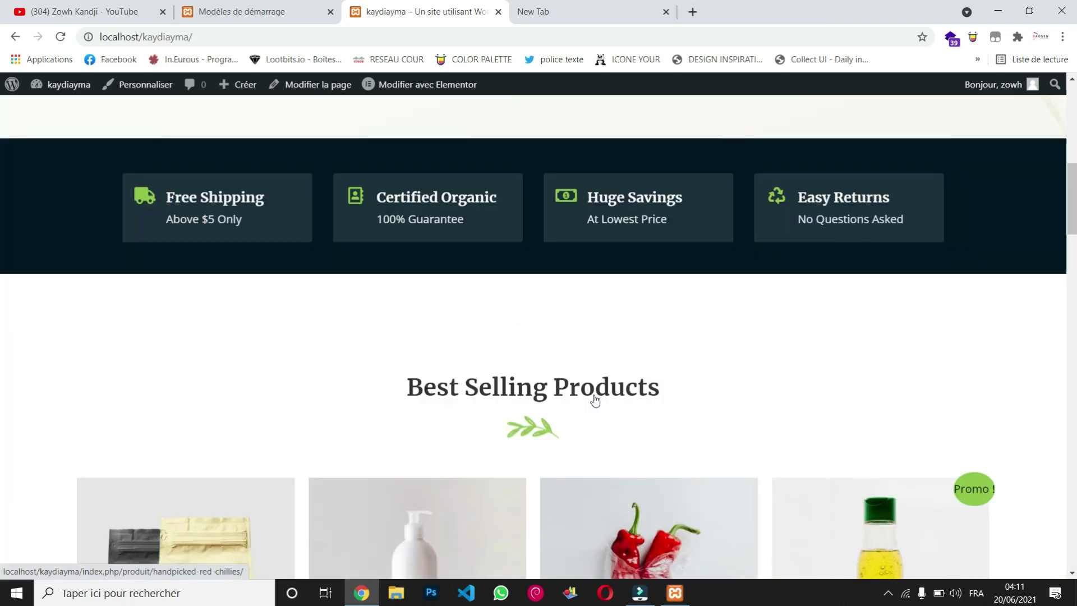
scroll(595, 399, "up", 8)
scroll(595, 399, "down", 13)
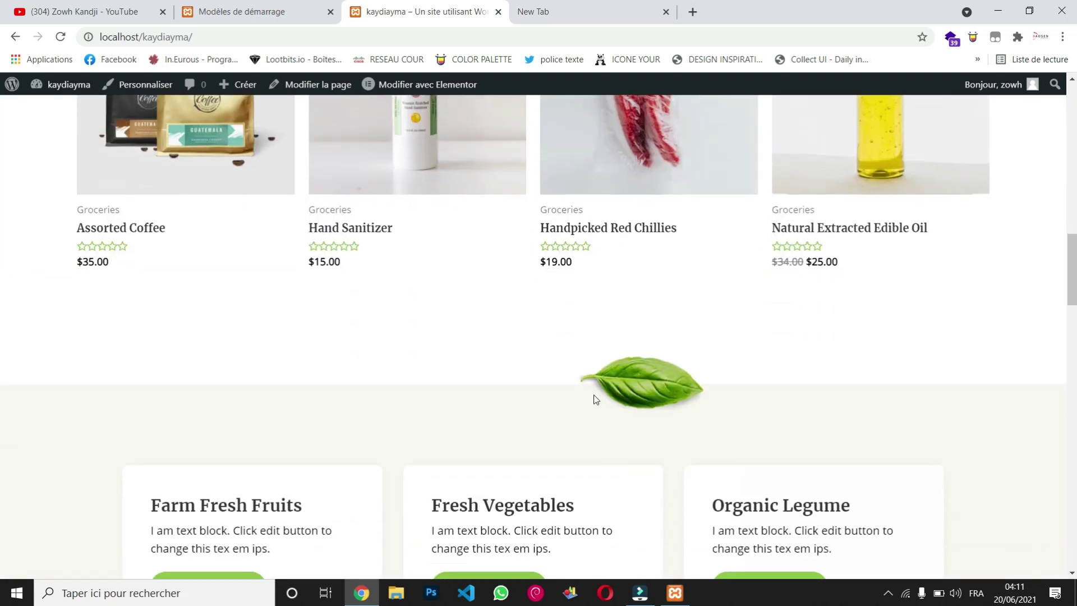
scroll(595, 399, "down", 10)
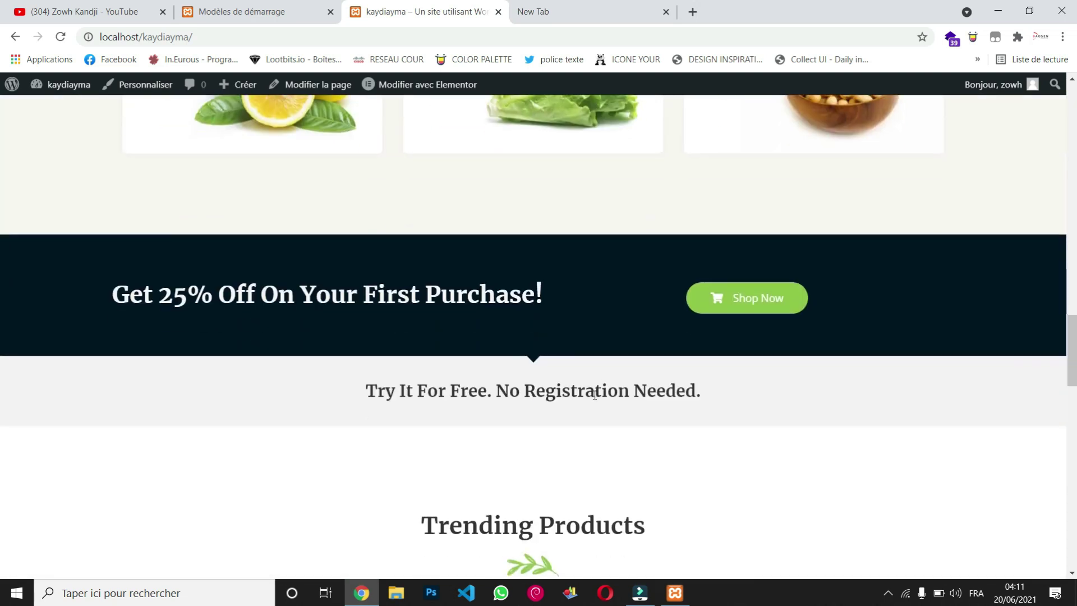
scroll(595, 395, "down", 12)
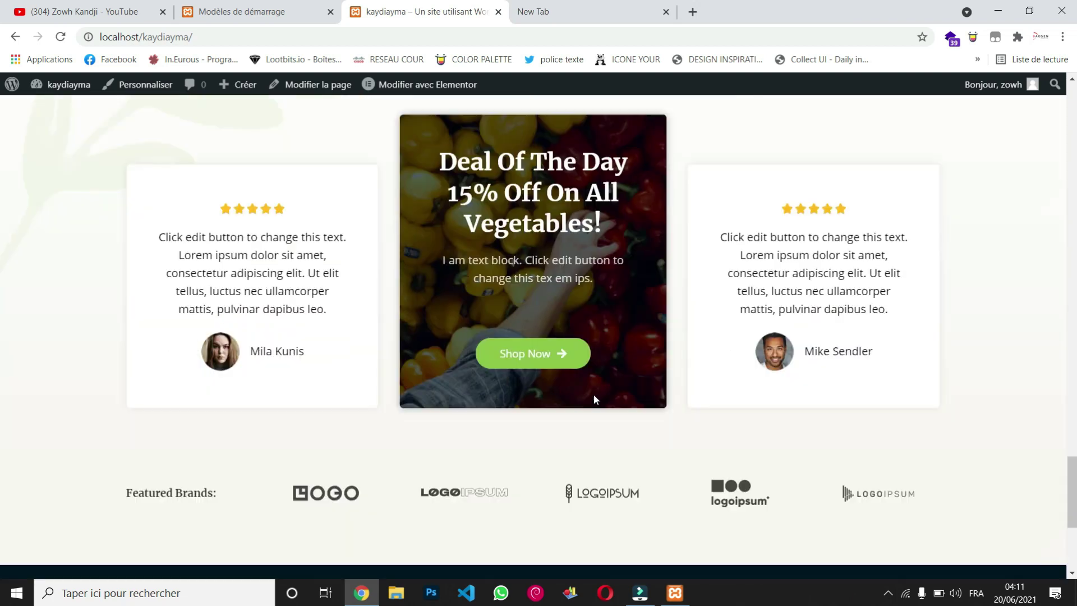
scroll(594, 394, "down", 5)
scroll(594, 394, "up", 8)
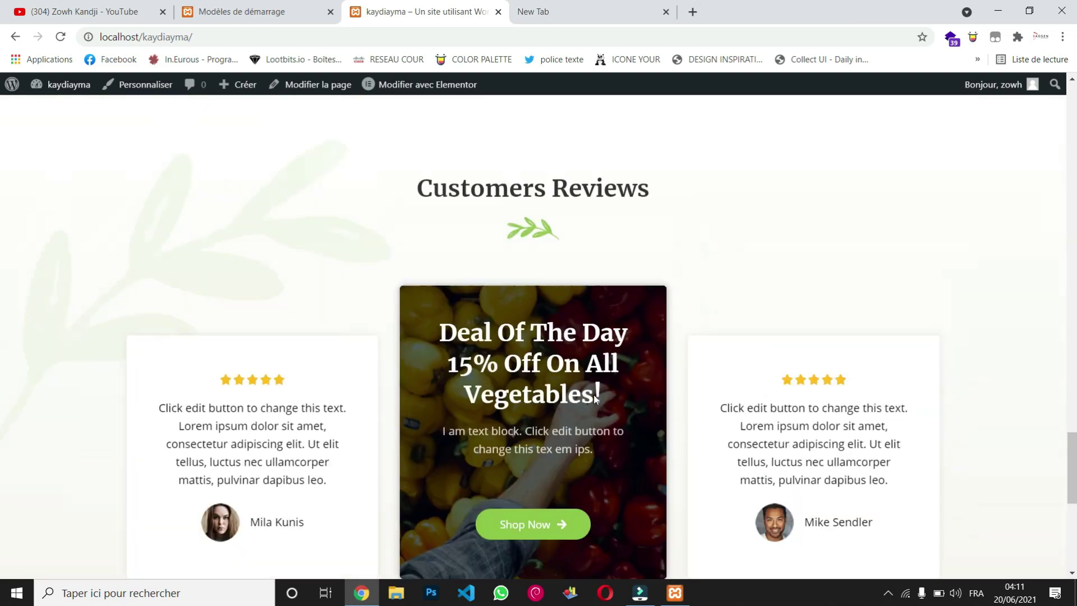
scroll(593, 395, "up", 10)
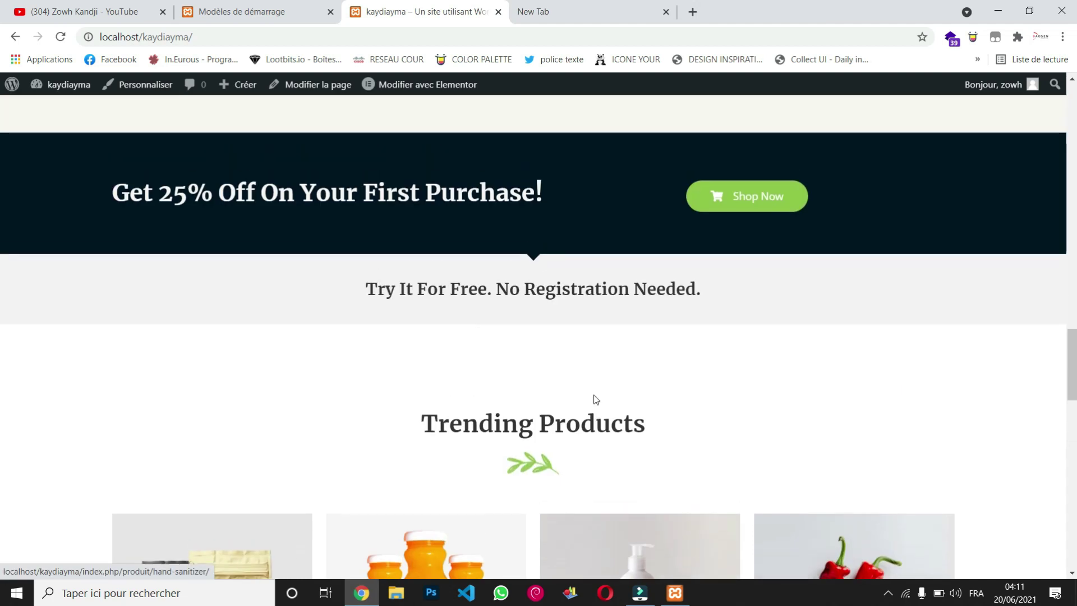
scroll(594, 395, "up", 12)
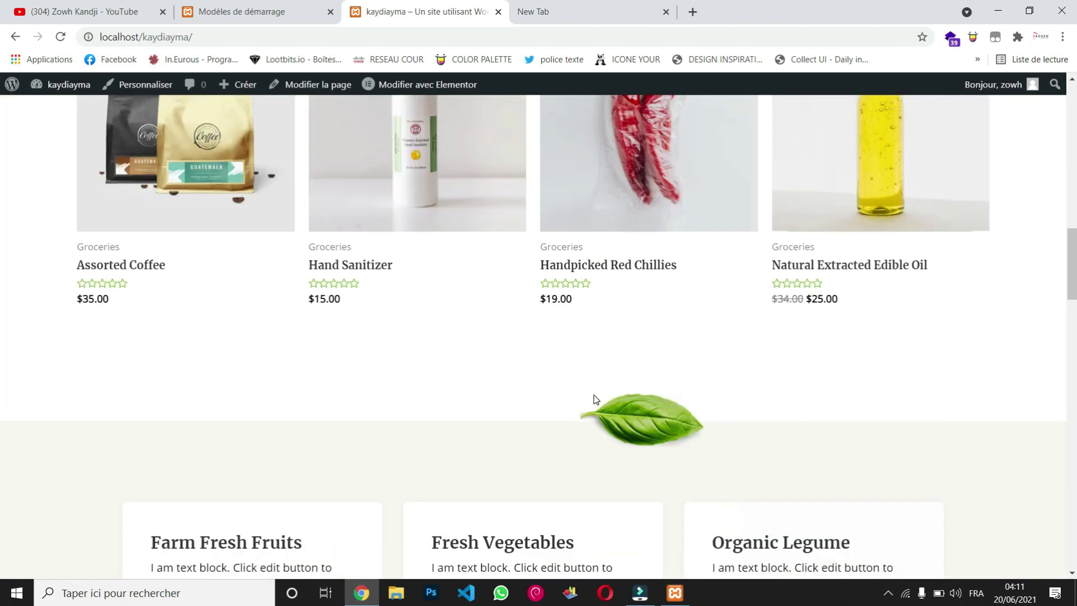
scroll(596, 399, "up", 10)
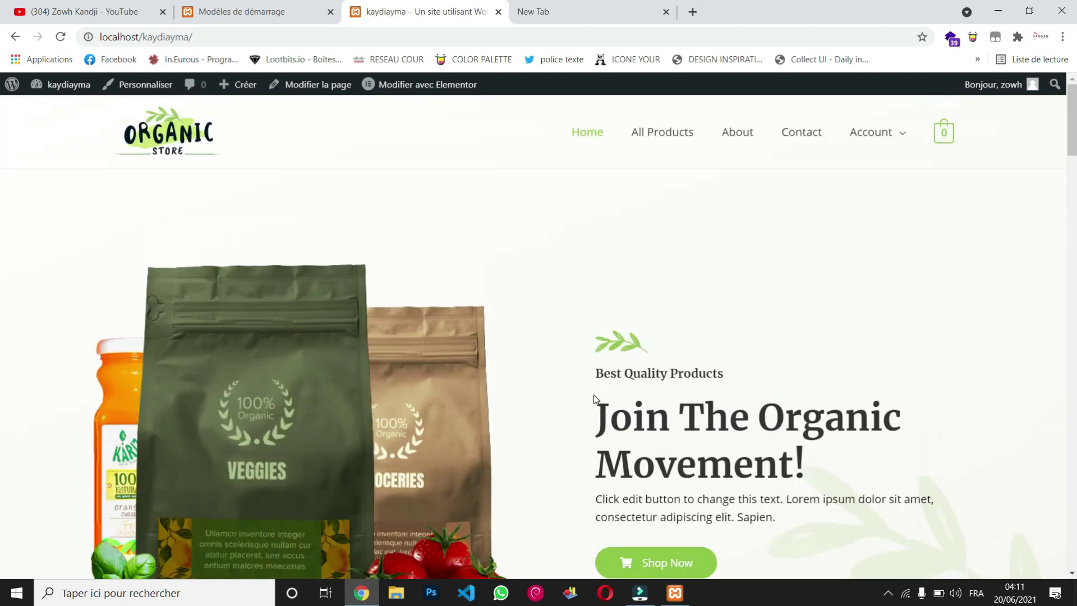
left_click(685, 134)
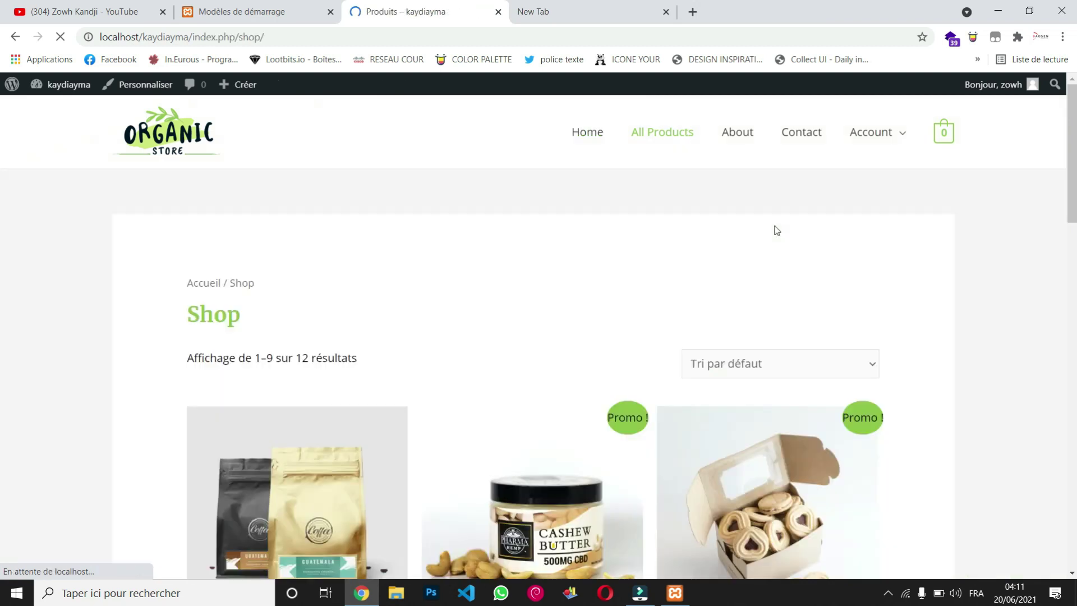
Step: Browse the Shop page, then open and scroll through the About page
scroll(776, 230, "down", 10)
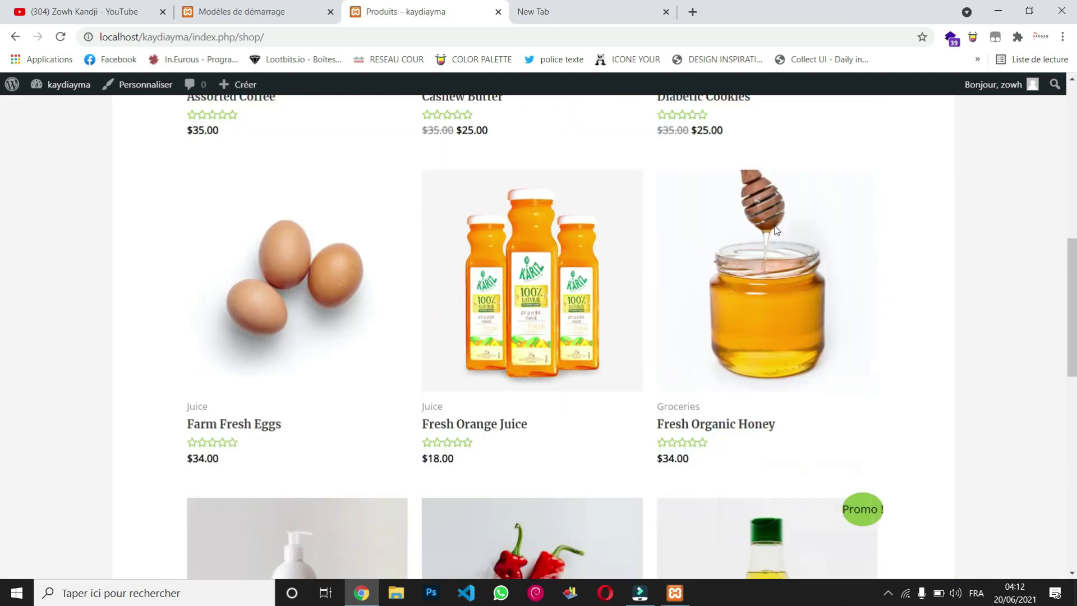
scroll(777, 230, "down", 11)
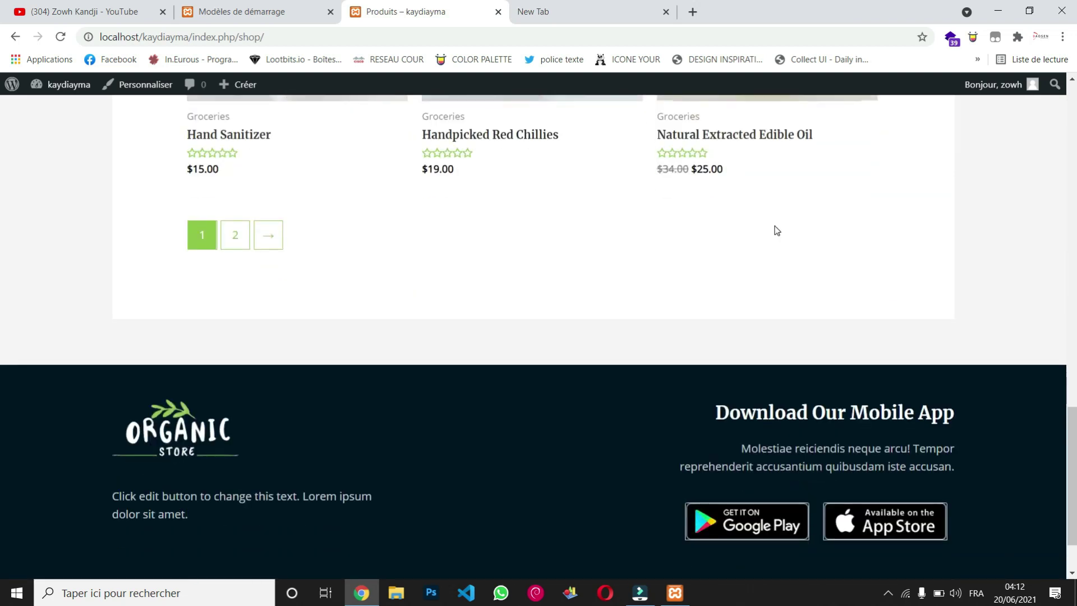
scroll(777, 230, "up", 20)
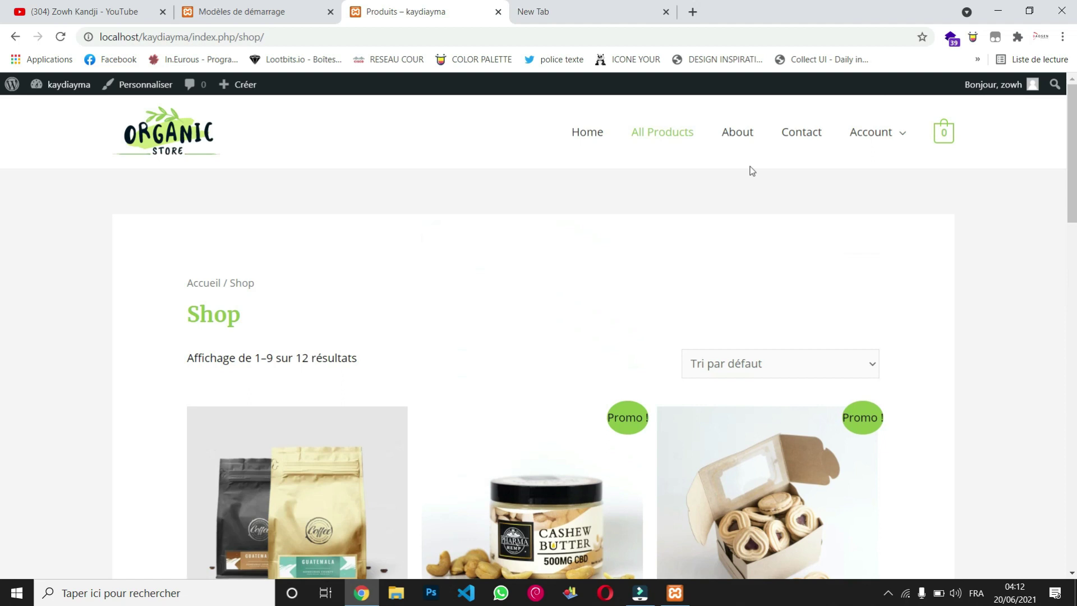
left_click(748, 138)
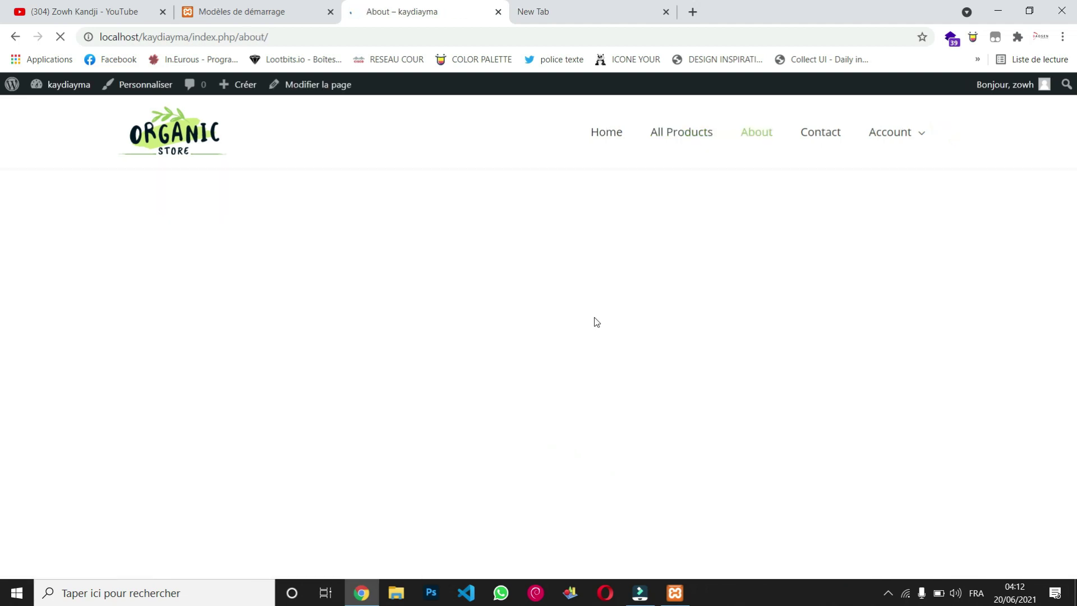
scroll(597, 322, "down", 15)
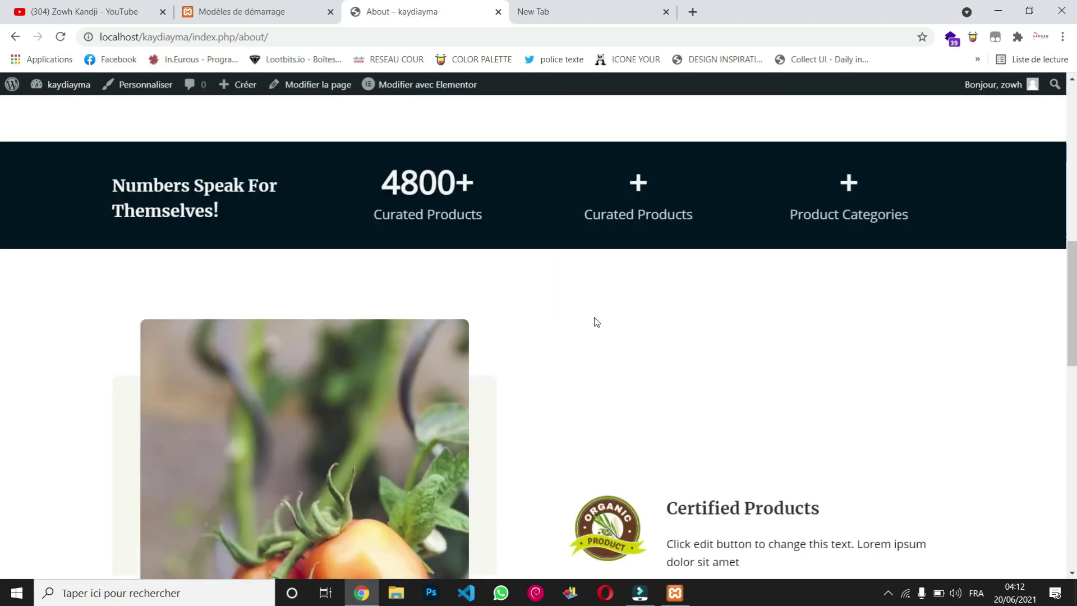
scroll(596, 322, "up", 15)
Step: Return to the starter templates tab and close the 'Importé avec succès' message
key("ctrl+shift+Tab")
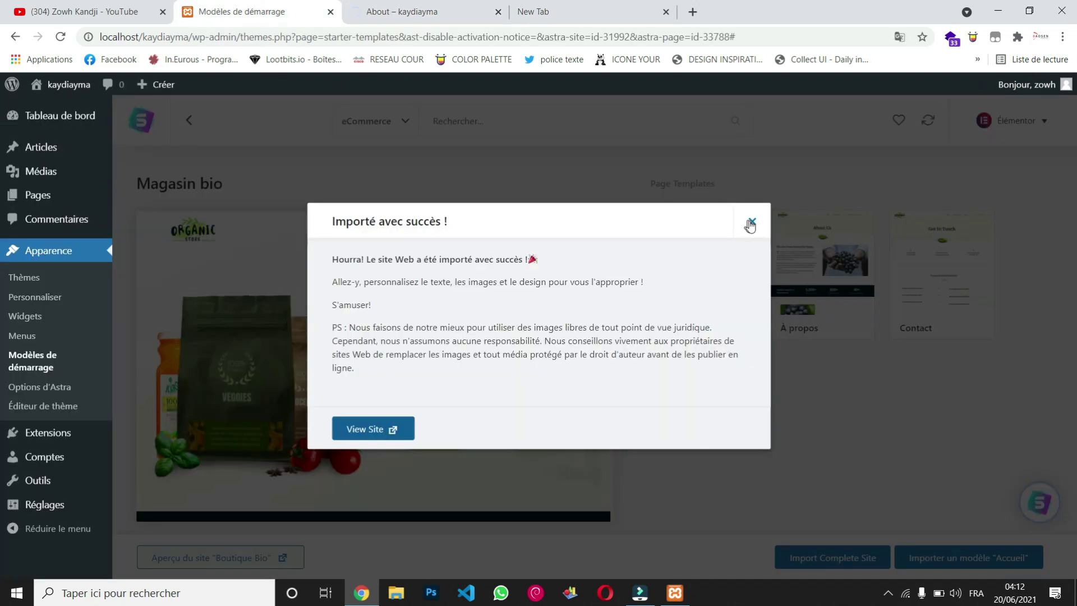
left_click(751, 223)
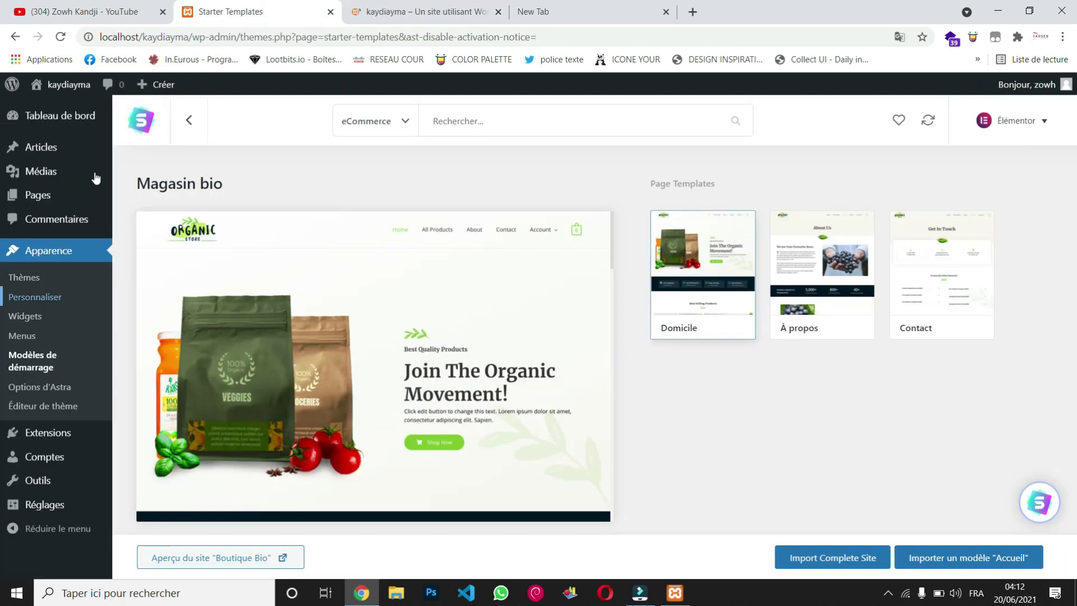
mouse_move(73, 115)
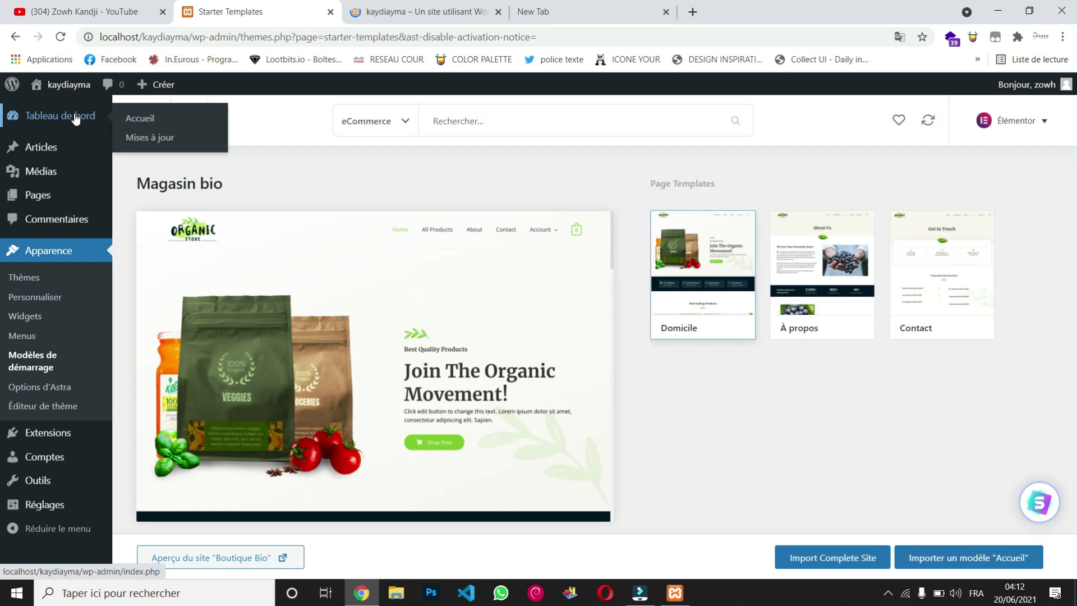
Step: Open the Tableau de bord and look over the CartFlows, WooCommerce and Modèles admin menus
mouse_move(64, 85)
left_click(57, 121)
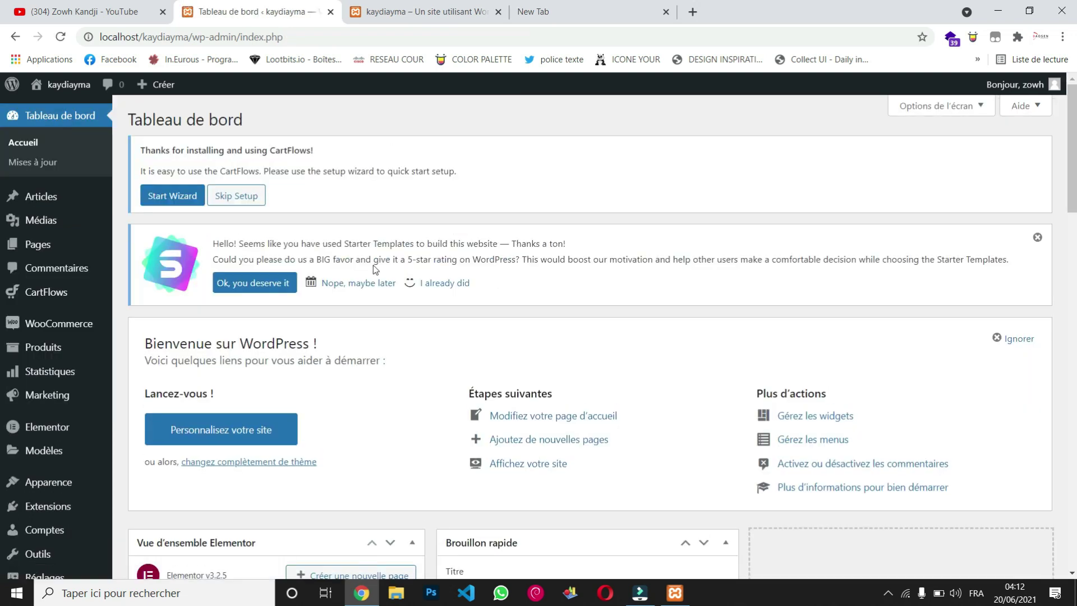
mouse_move(65, 302)
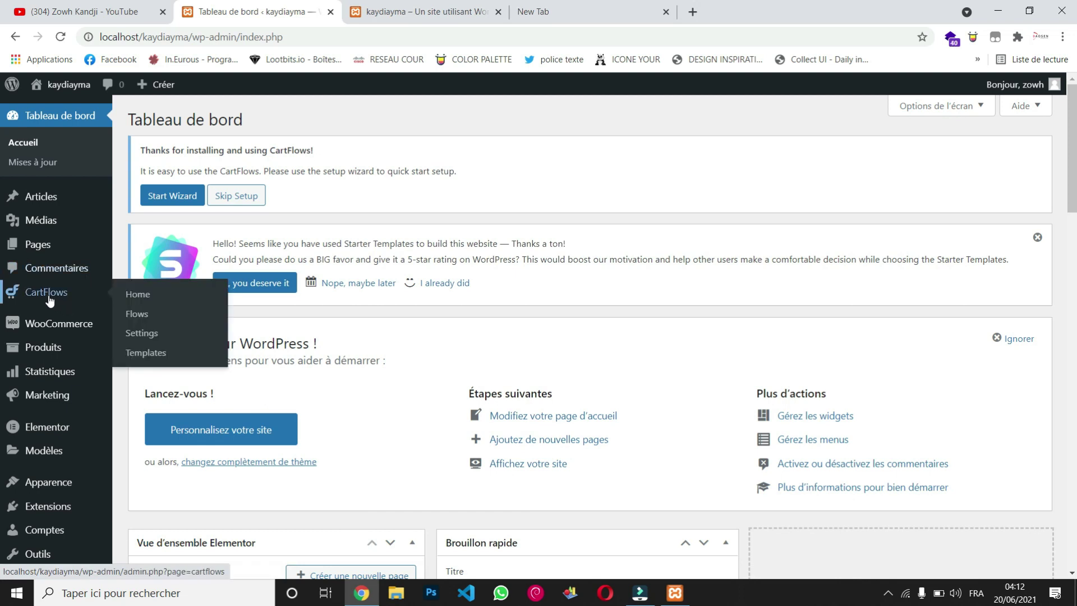
mouse_move(77, 332)
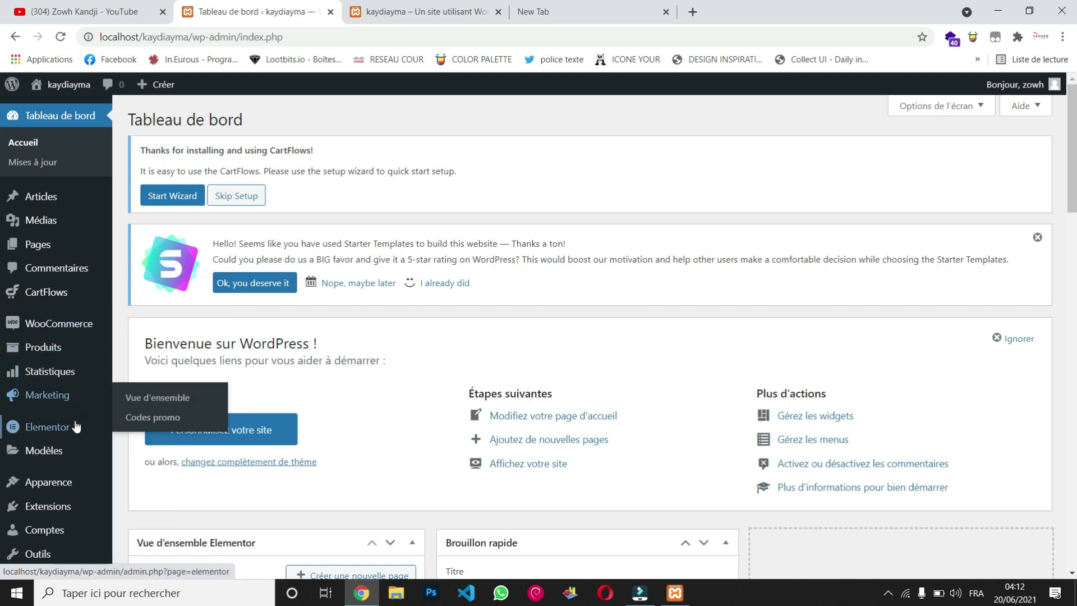
mouse_move(75, 458)
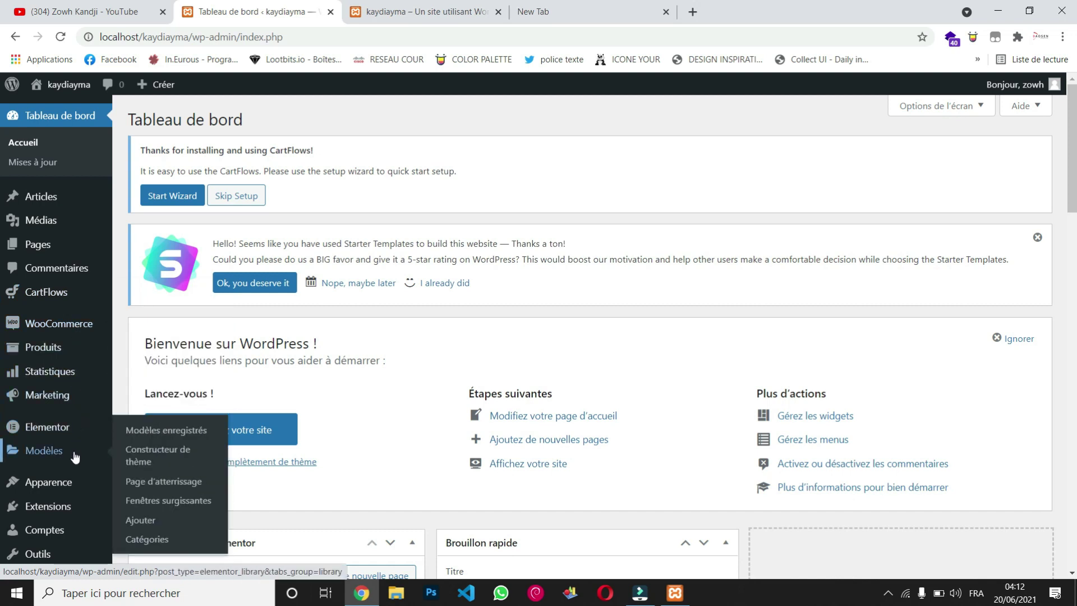
scroll(75, 457, "down", 6)
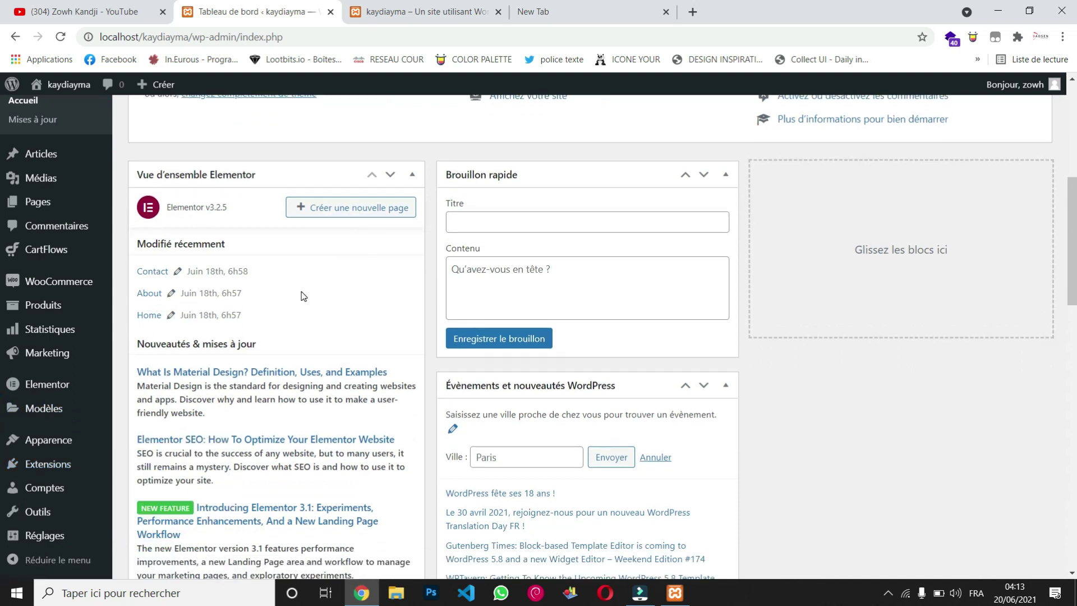
scroll(303, 296, "up", 7)
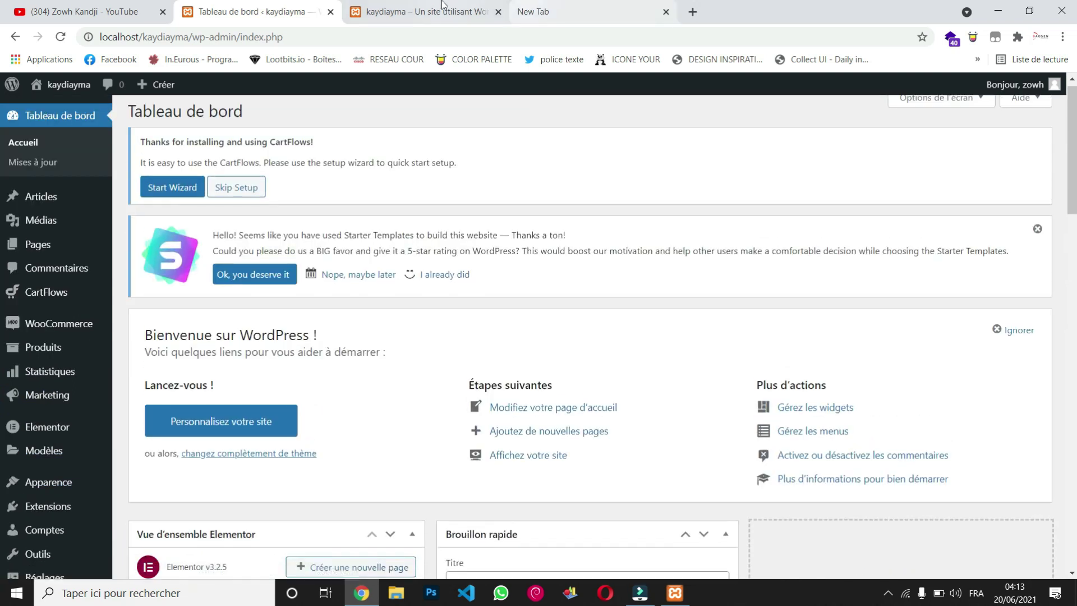
left_click(440, 11)
scroll(527, 278, "down", 5)
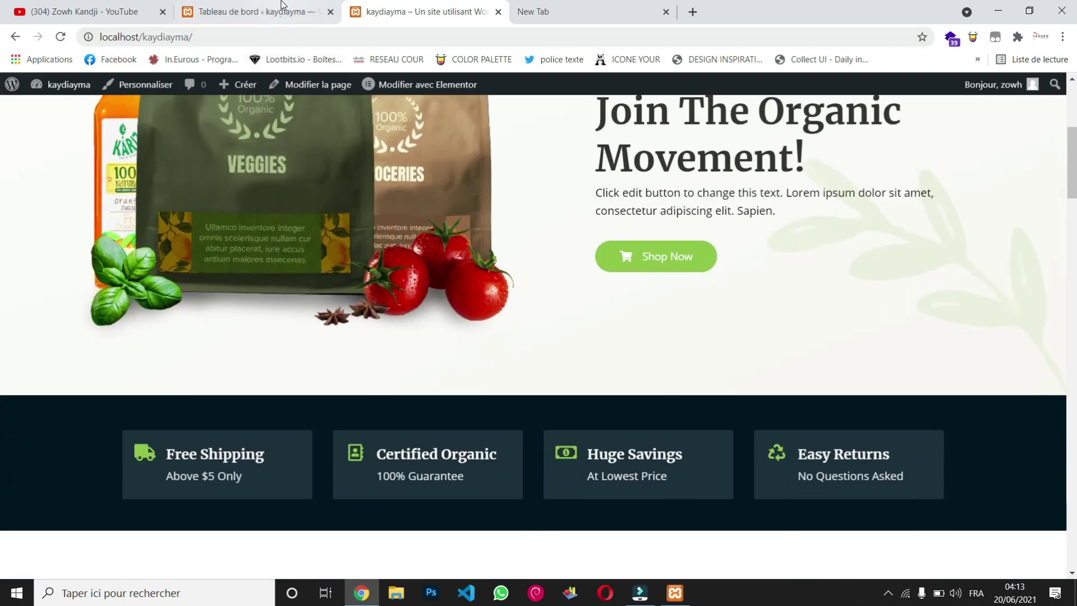
left_click(275, 11)
mouse_move(68, 325)
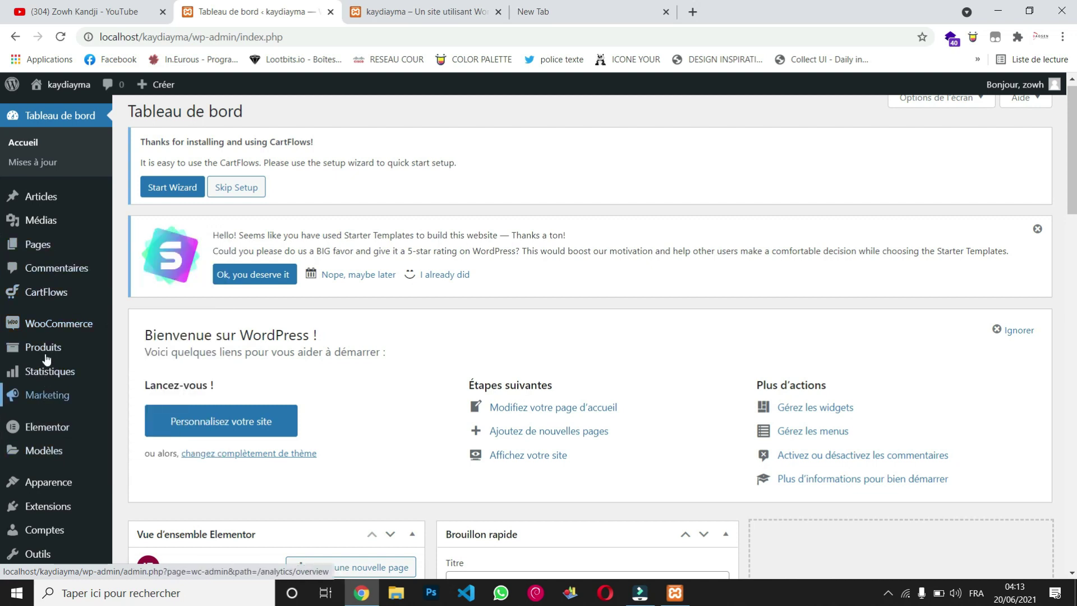
scroll(392, 395, "down", 5)
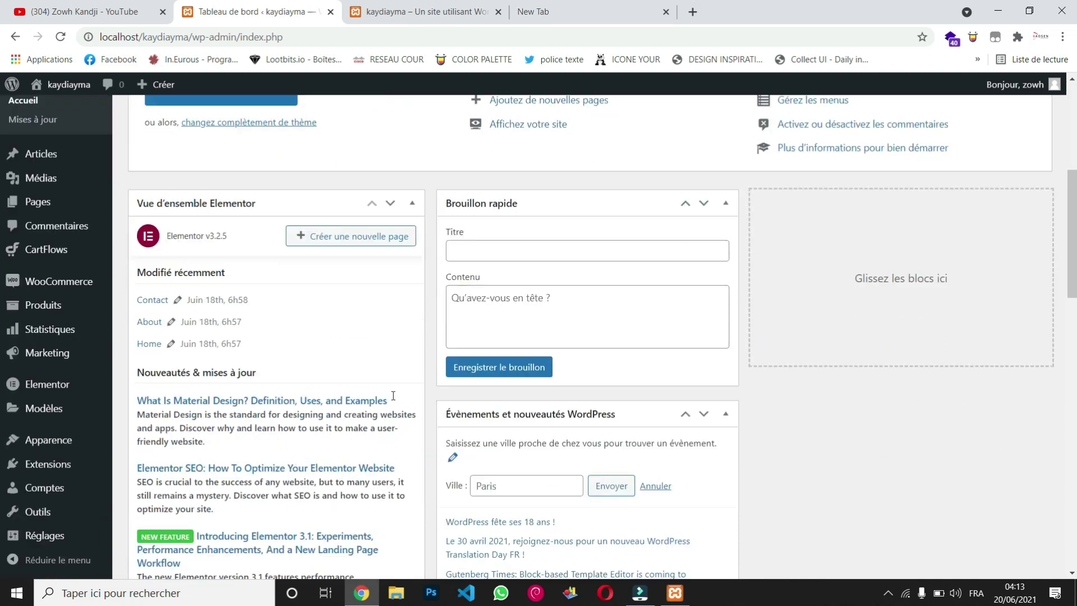
scroll(392, 396, "down", 10)
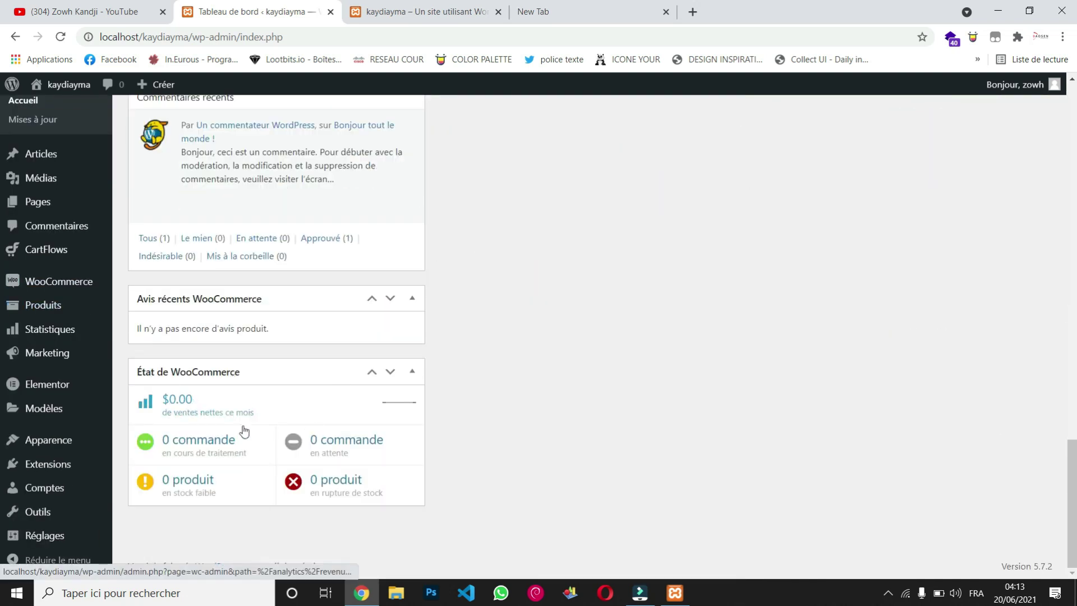
scroll(531, 359, "up", 5)
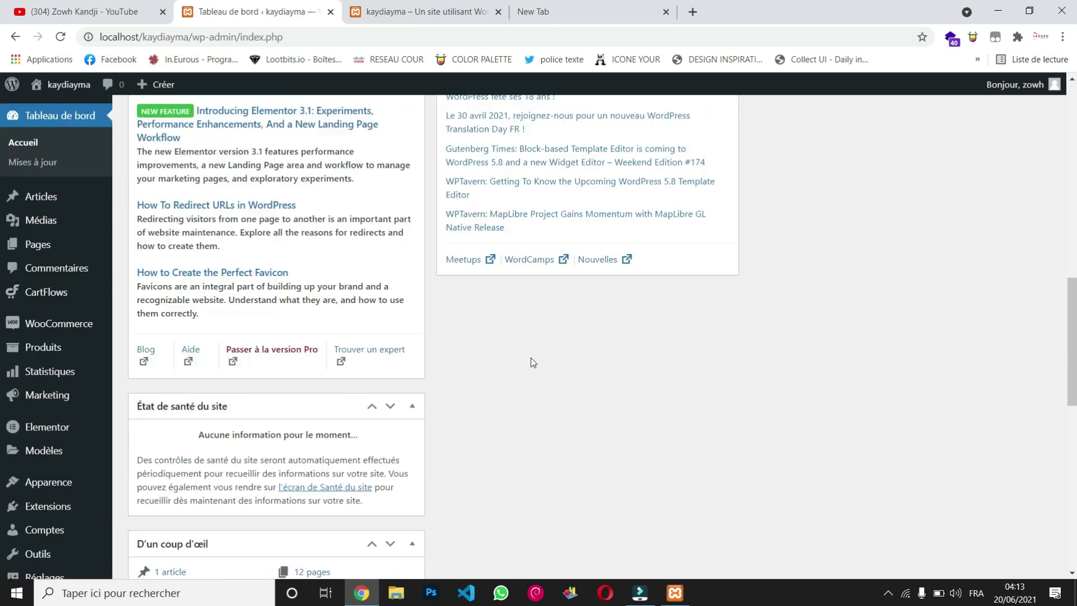
scroll(531, 359, "up", 10)
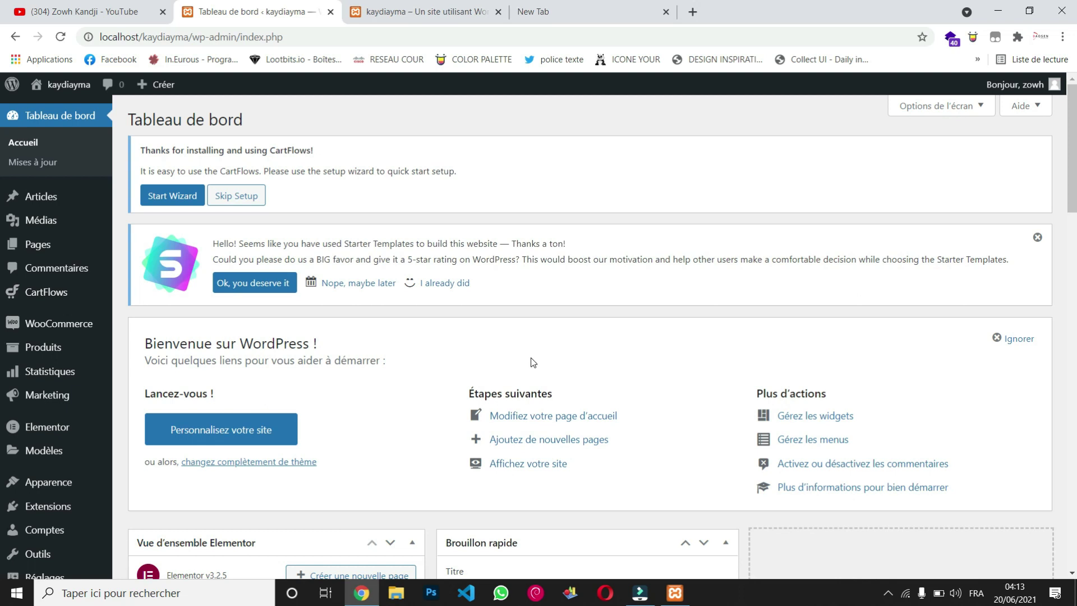
left_click(427, 12)
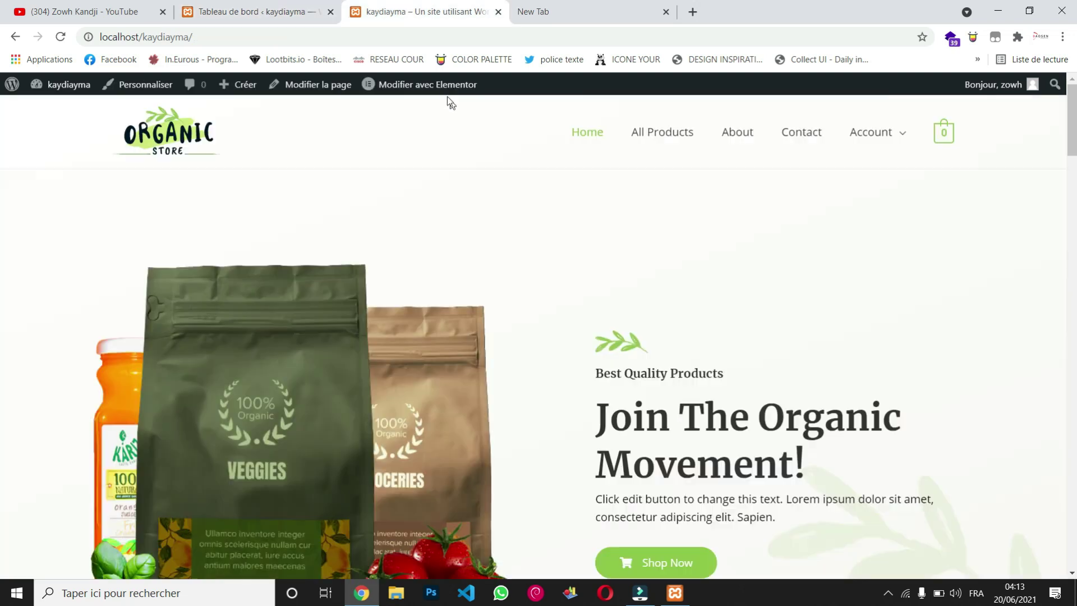
mouse_move(446, 98)
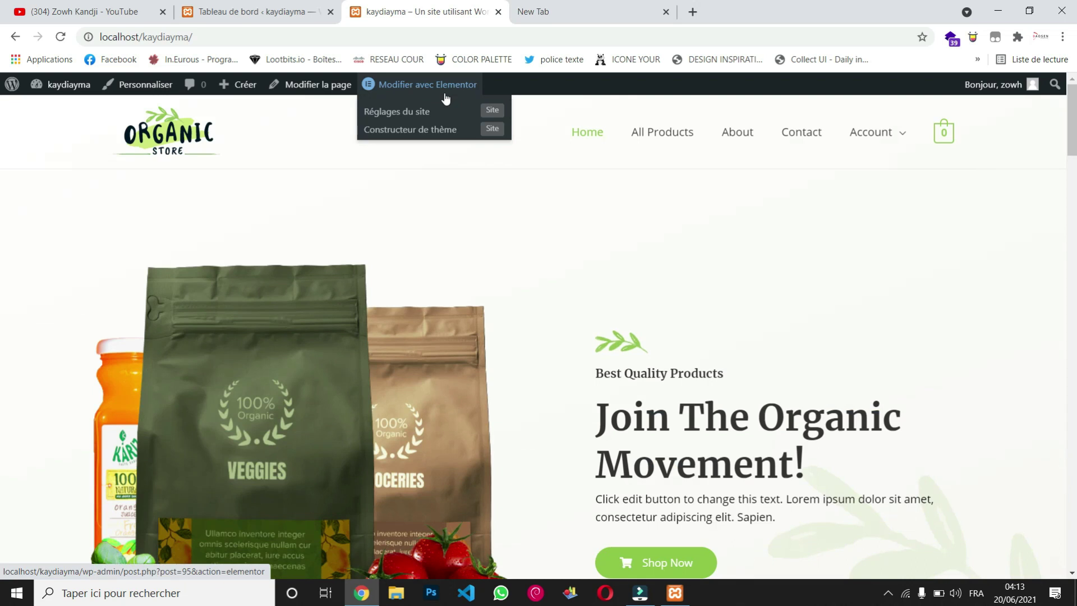
Step: Open the Home page in Elementor and scroll through the preview
left_click(425, 85)
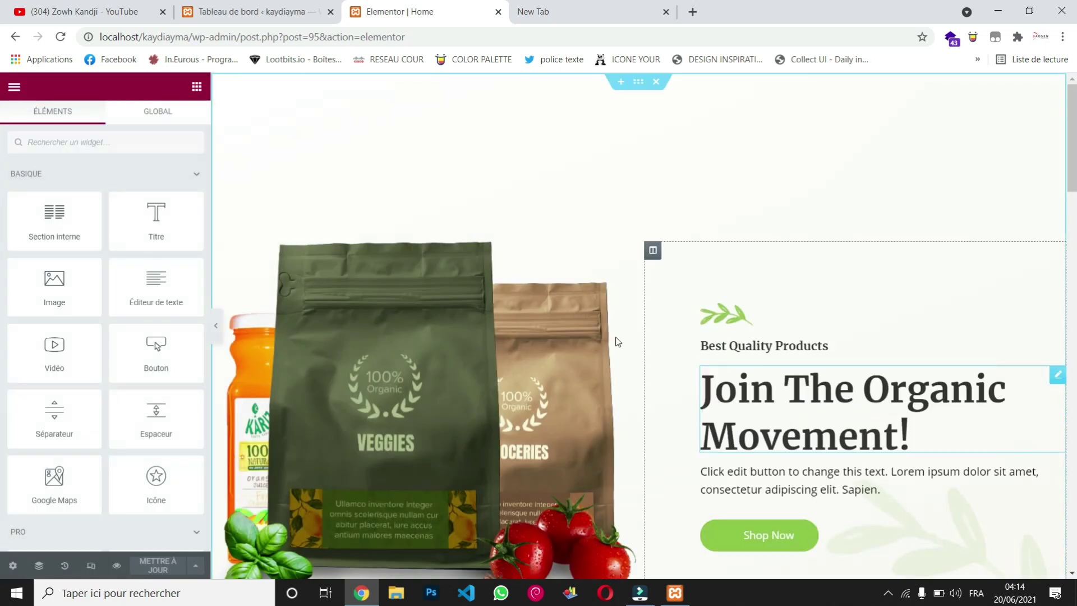
scroll(574, 304, "down", 5)
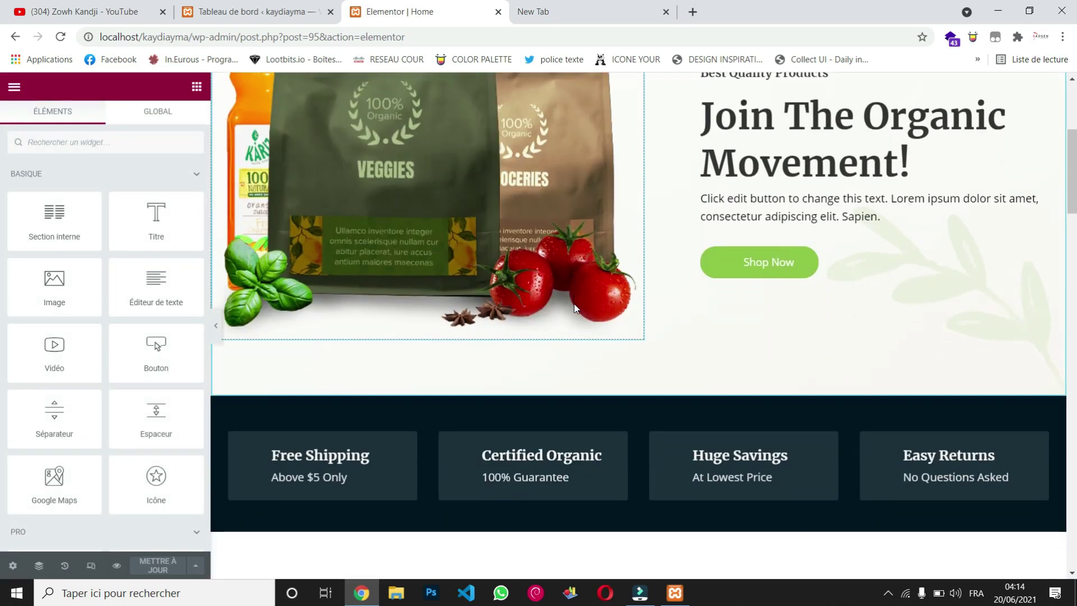
scroll(574, 308, "down", 5)
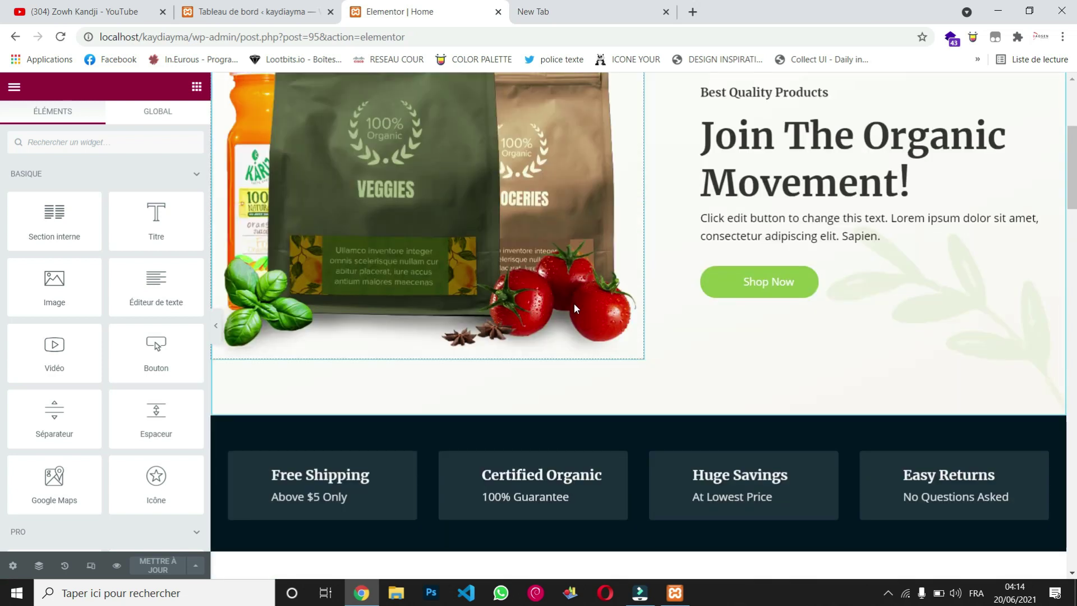
scroll(574, 307, "down", 15)
scroll(574, 306, "down", 10)
scroll(574, 306, "up", 10)
scroll(574, 308, "up", 20)
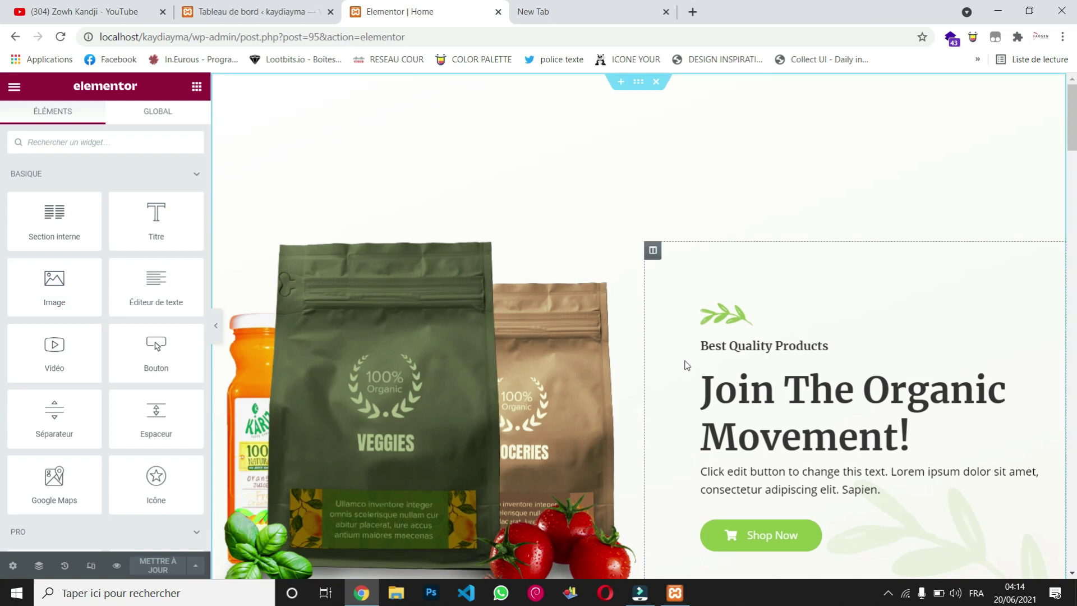
scroll(689, 409, "down", 5)
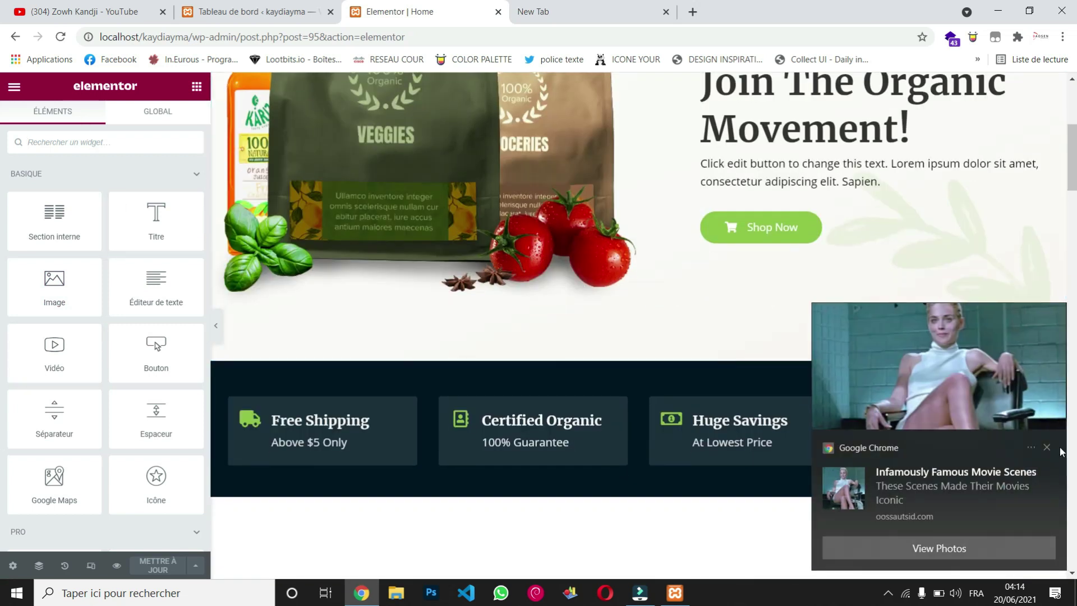
Step: Dismiss the Chrome notification and open the hero product image's settings
left_click(1047, 449)
scroll(686, 308, "up", 5)
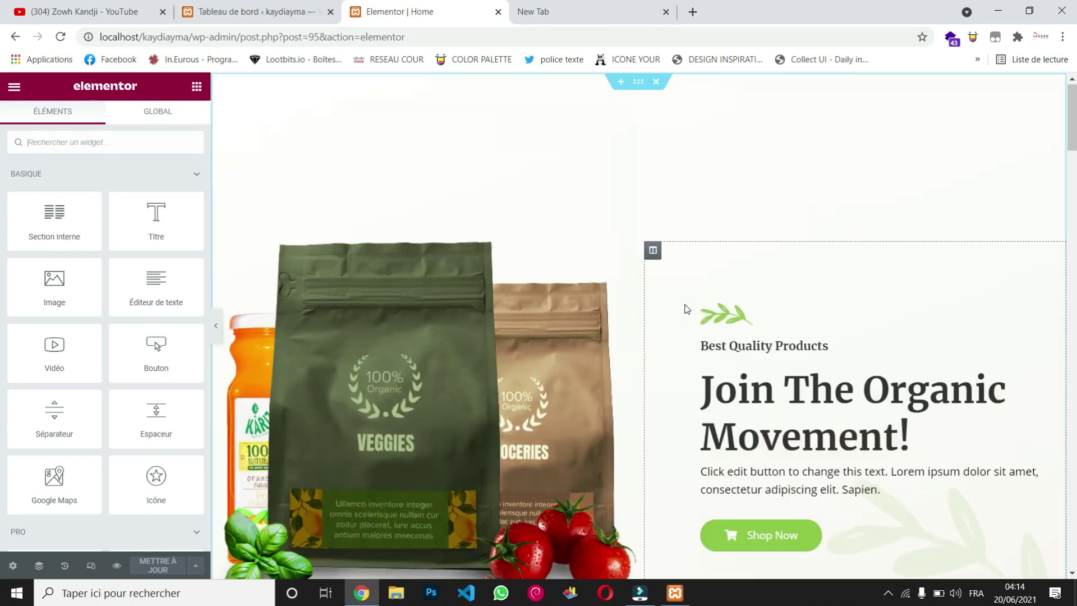
scroll(685, 308, "down", 1)
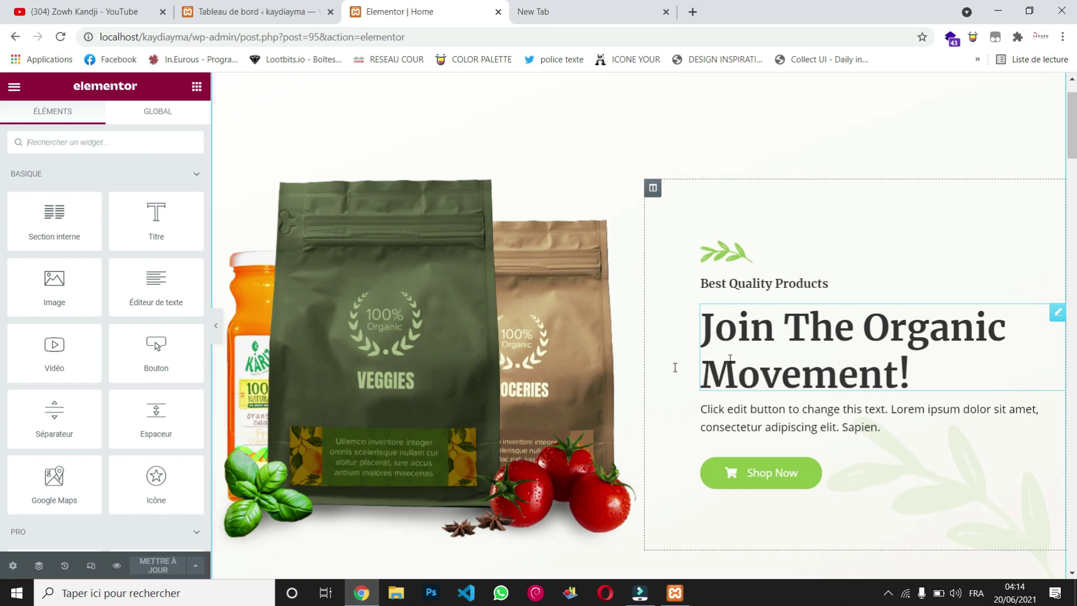
scroll(575, 357, "down", 5)
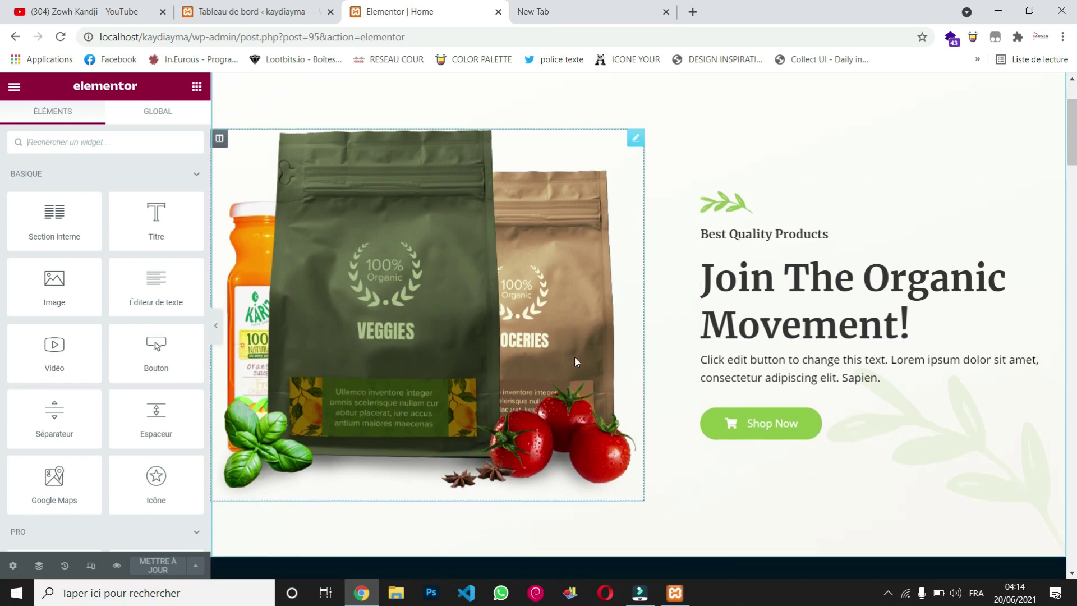
scroll(575, 359, "down", 10)
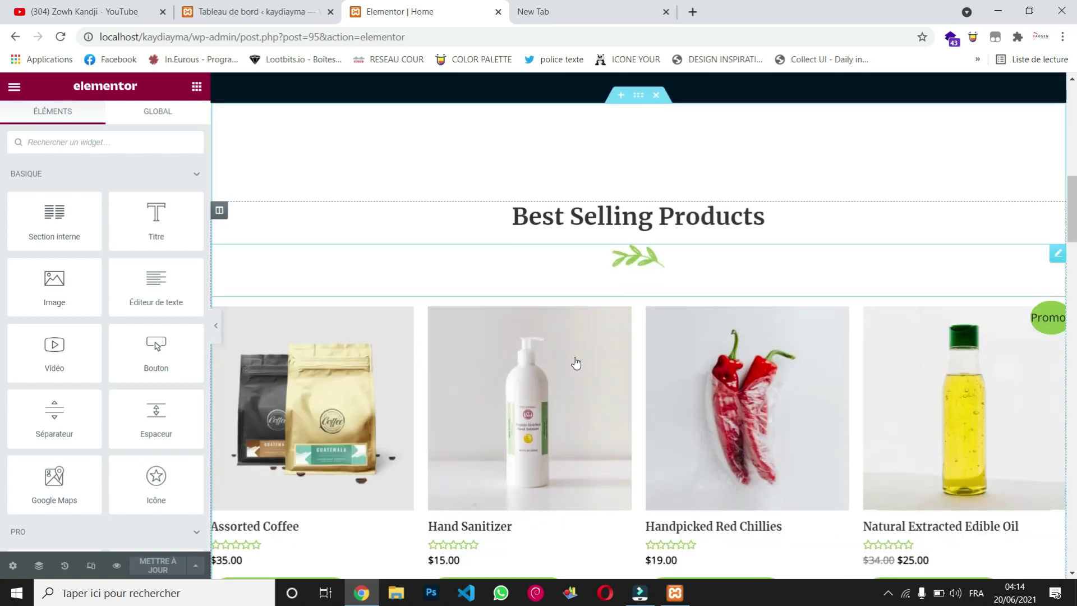
scroll(575, 359, "up", 15)
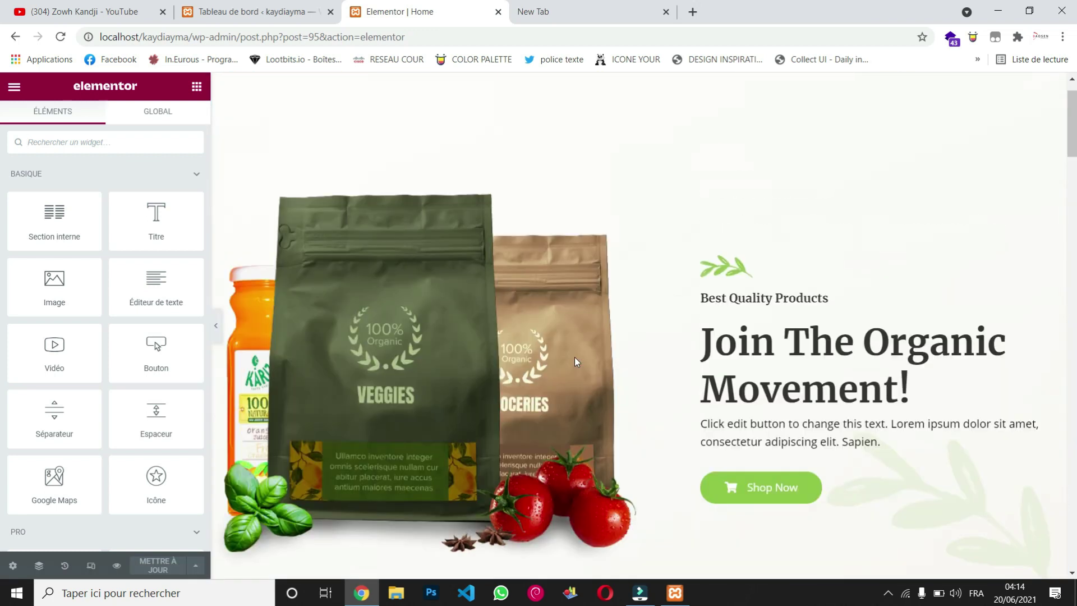
scroll(620, 299, "down", 1)
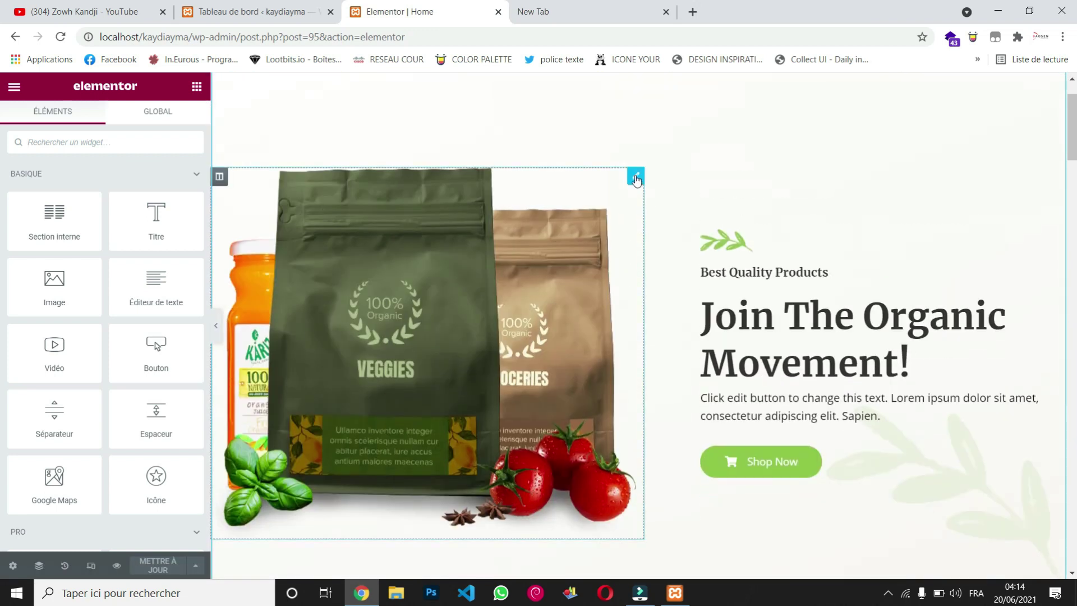
left_click(636, 180)
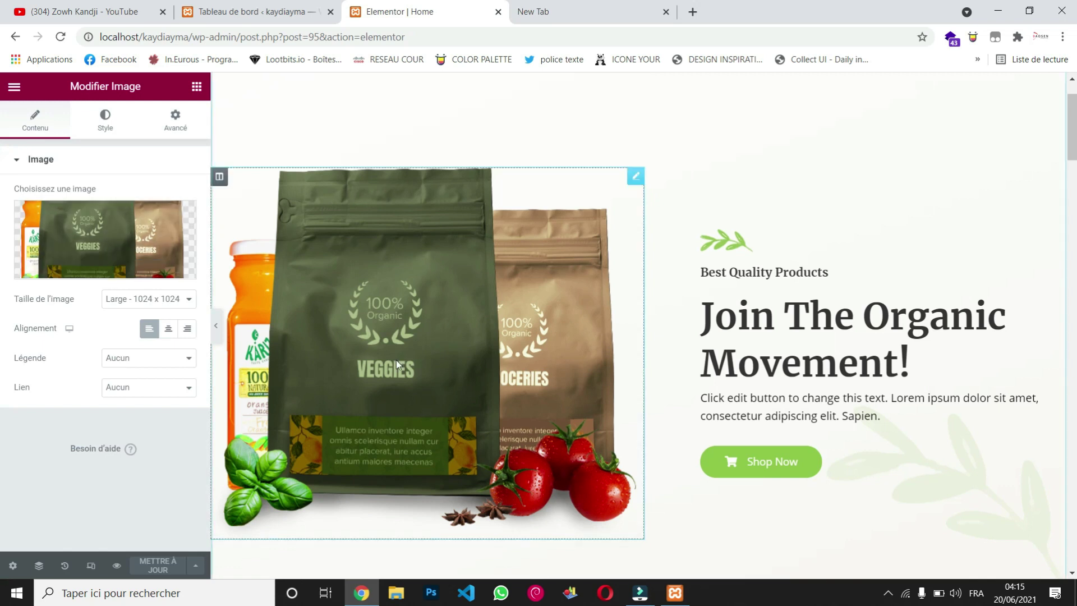
Step: Replace the hero heading 'Join The Organic Movement!' with 'zowh le monteur'
scroll(701, 404, "down", 2)
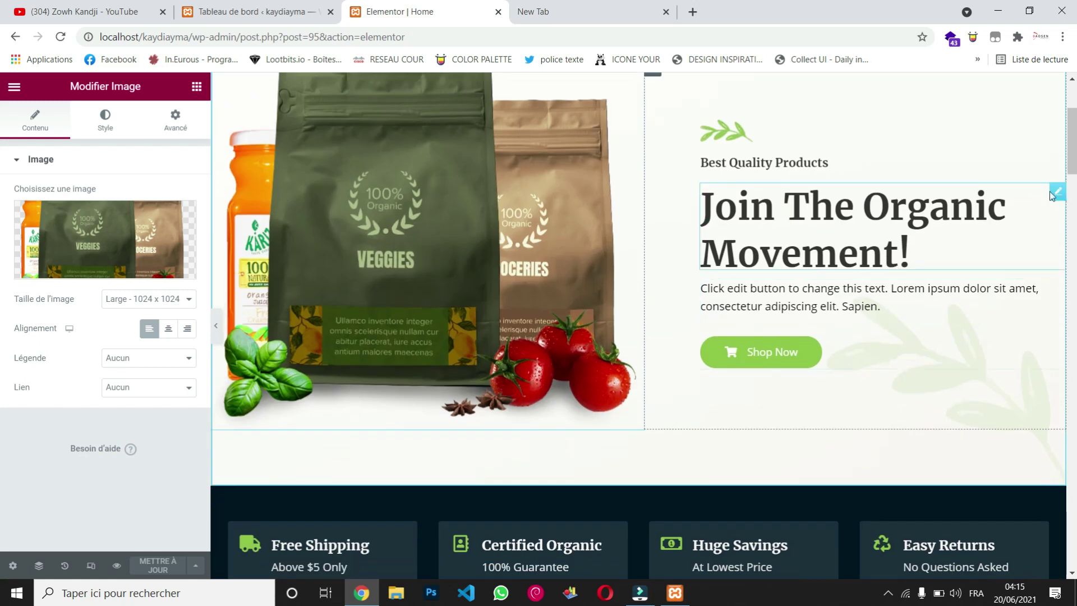
left_click(1058, 194)
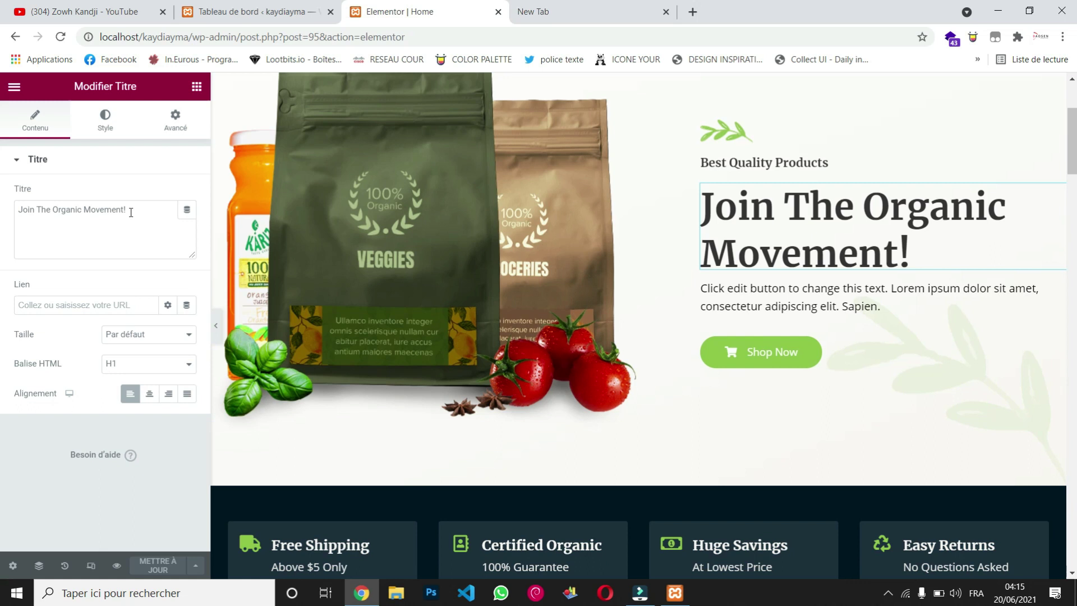
left_click_drag(131, 212, 2, 207)
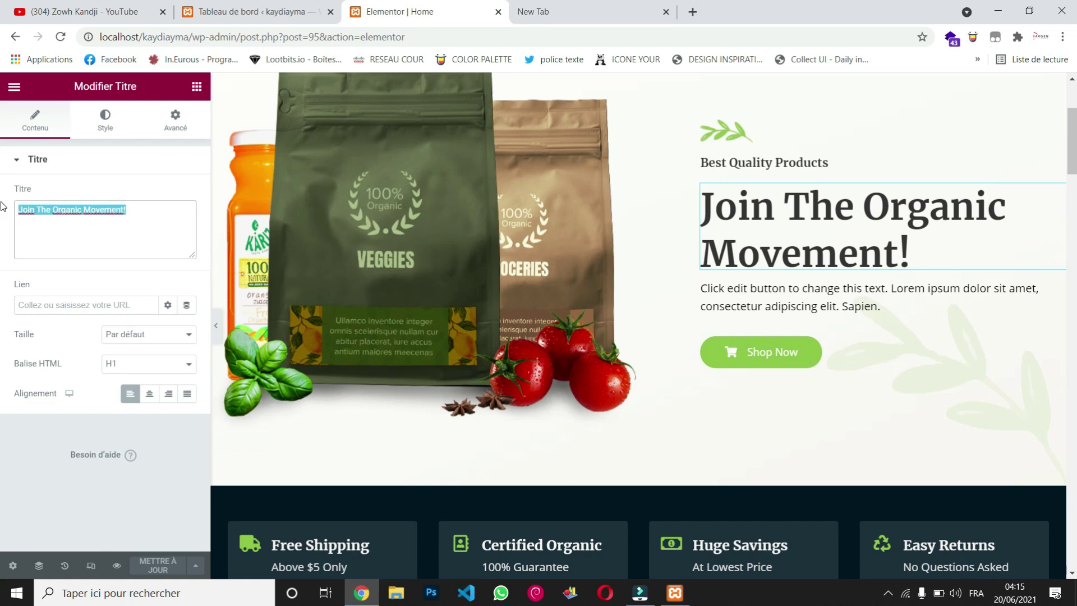
type("zowh ")
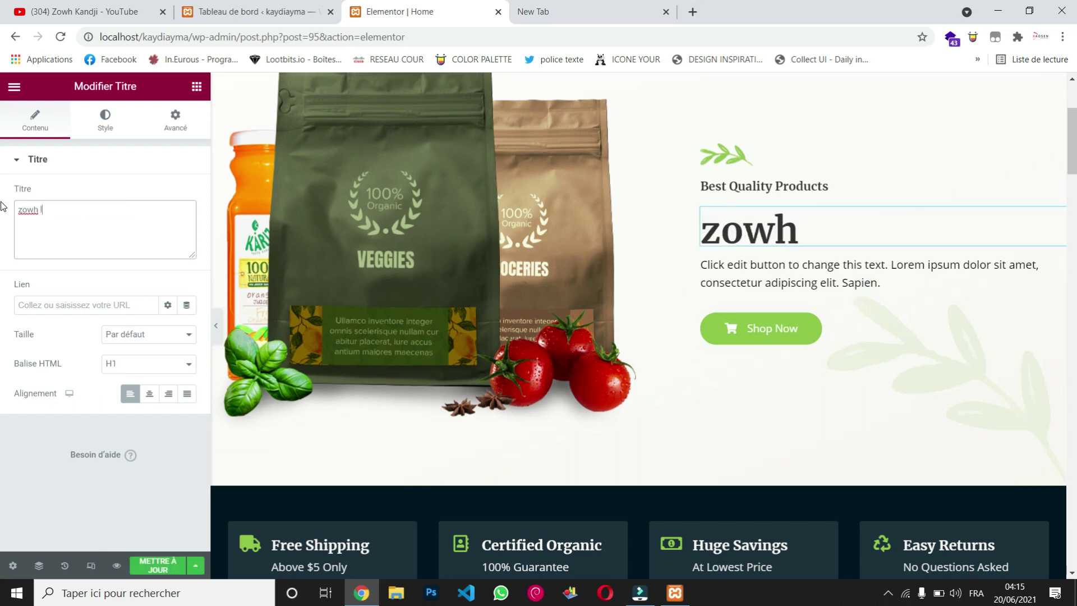
type("le monte")
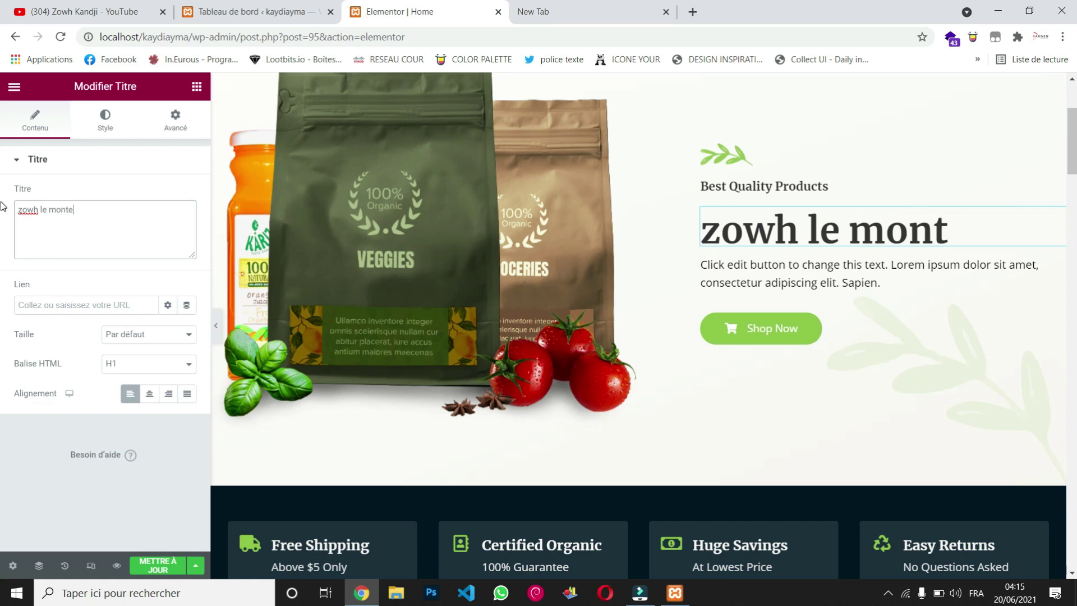
type("ur")
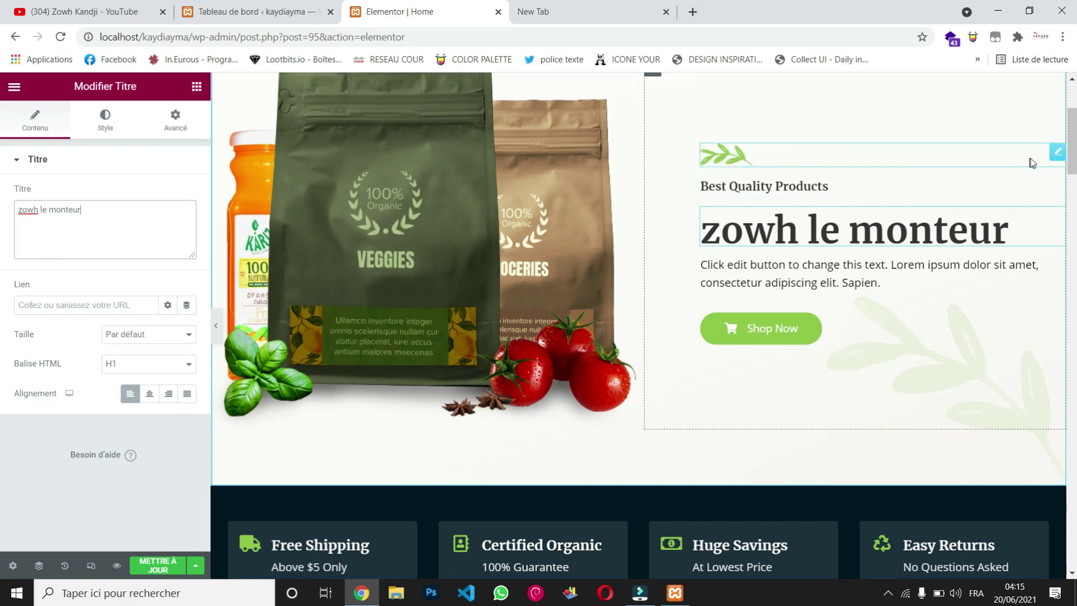
left_click(738, 161)
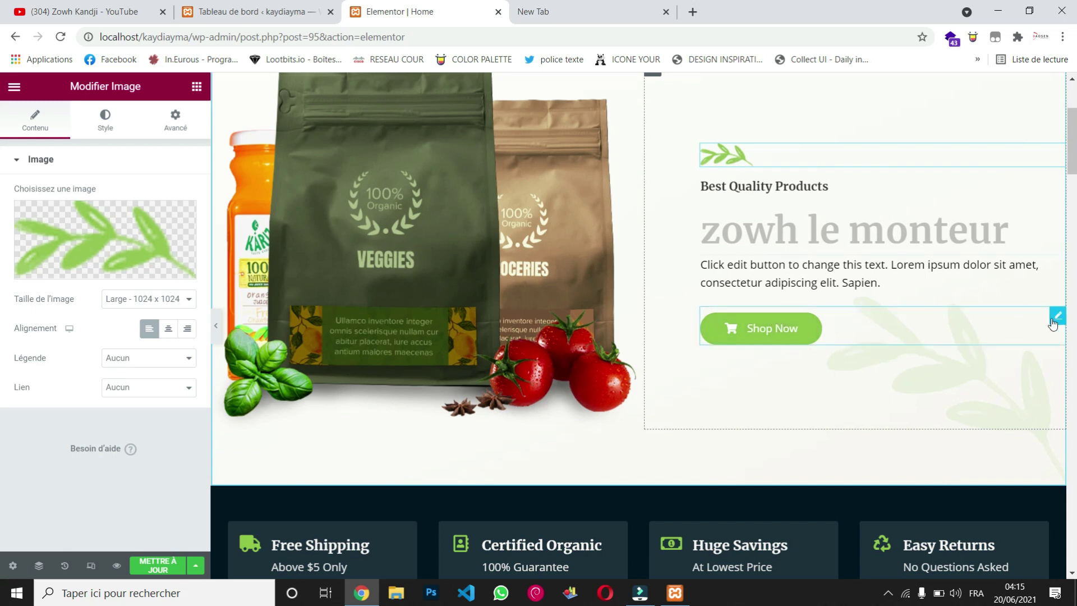
Step: Change the hero button text from 'Shop Now' to 'boutique', keeping the link as #
left_click(1057, 317)
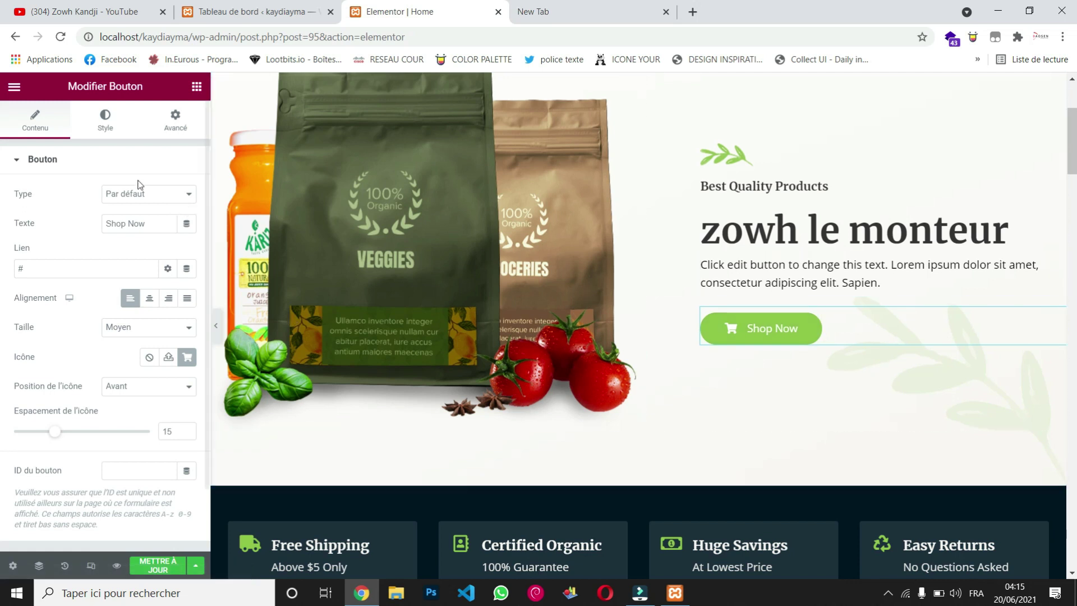
left_click_drag(153, 225, 87, 228)
type("bo")
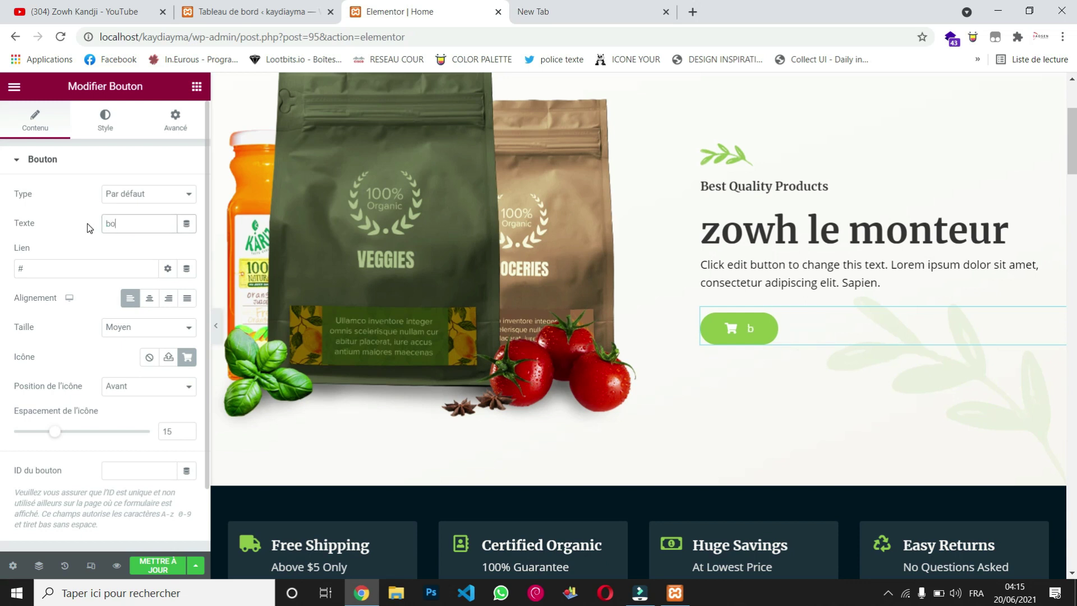
type("utique")
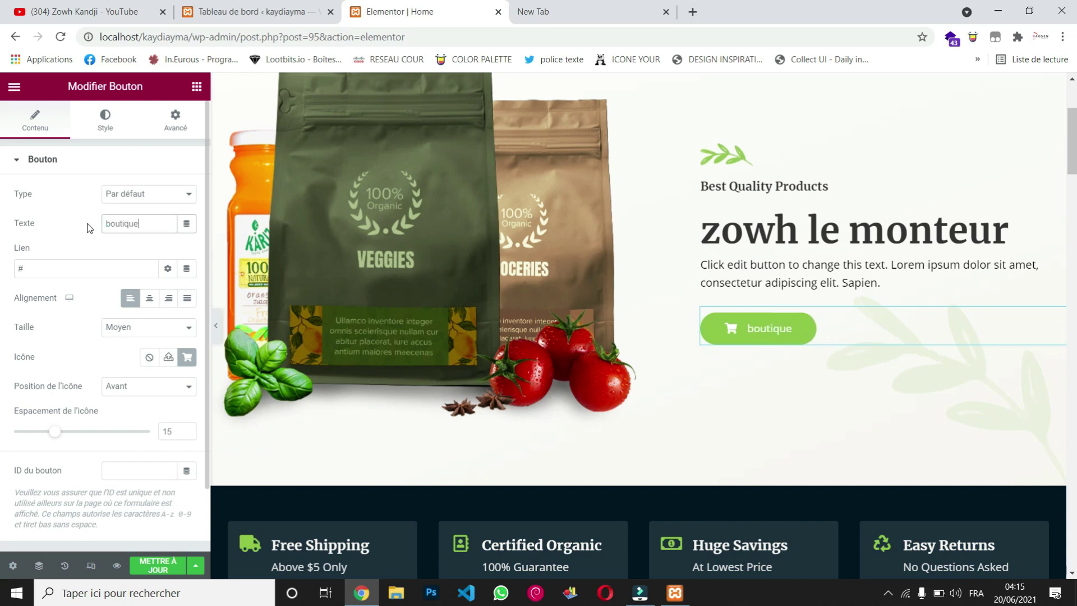
left_click(48, 271)
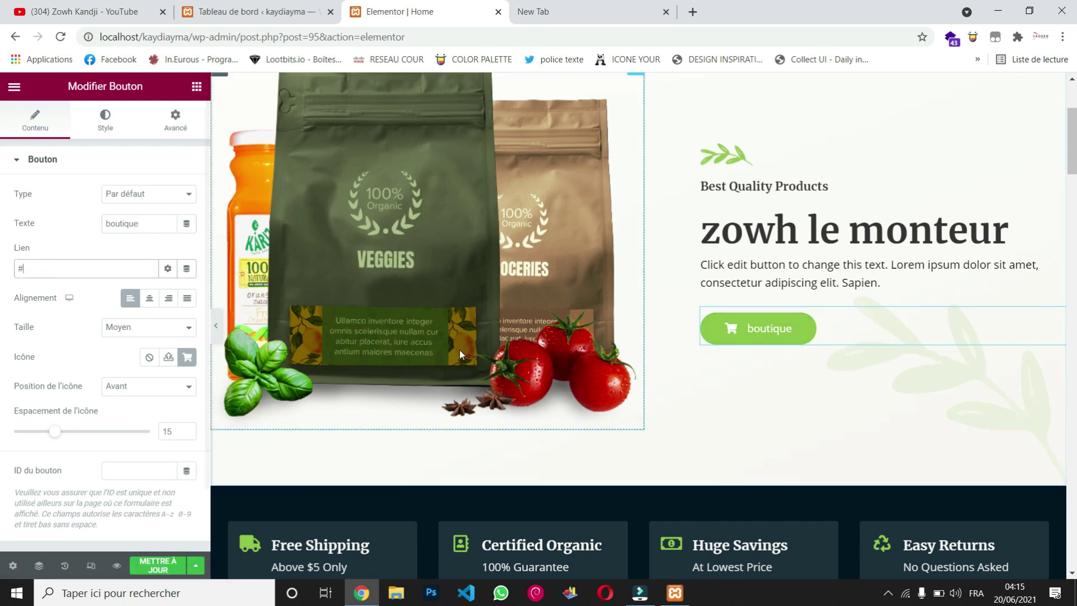
scroll(460, 351, "down", 6)
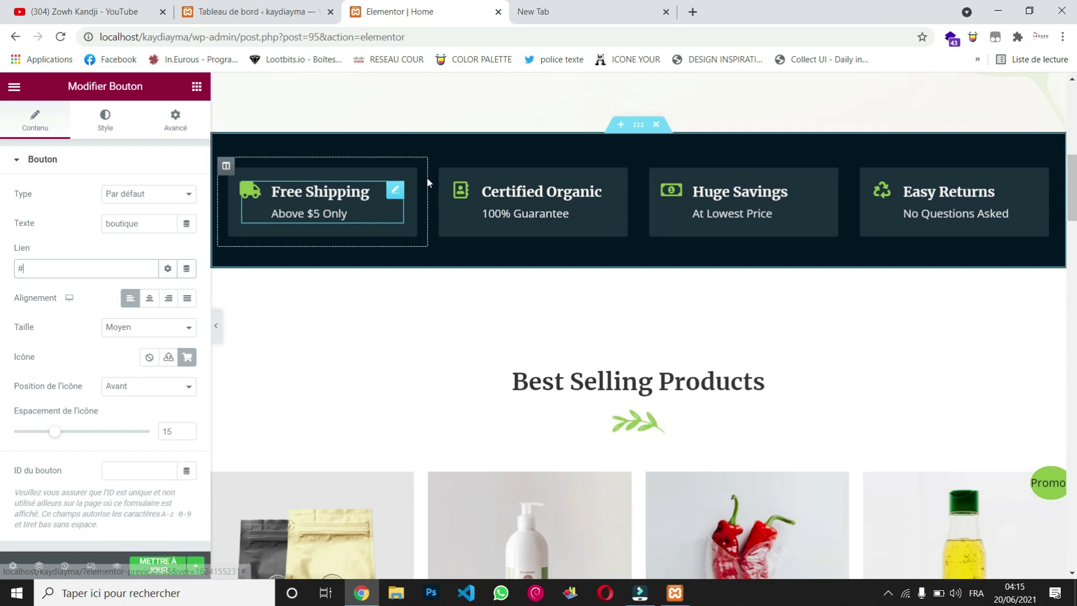
Step: Inspect the Free Shipping icon box, best-selling products shortcode and Trending Products heading widgets
left_click(395, 192)
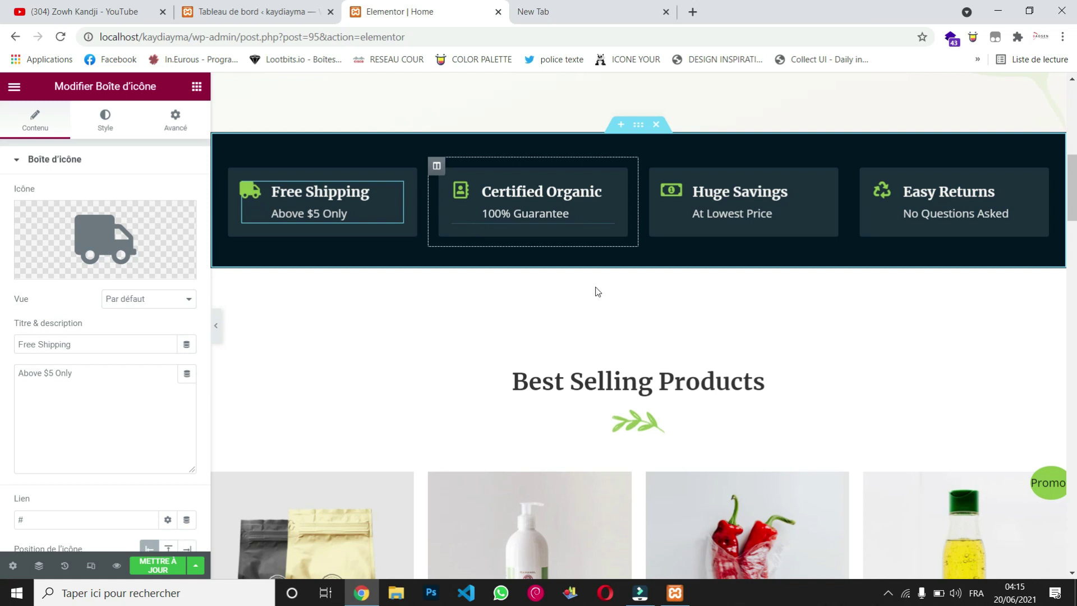
scroll(639, 421, "down", 3)
scroll(797, 411, "down", 3)
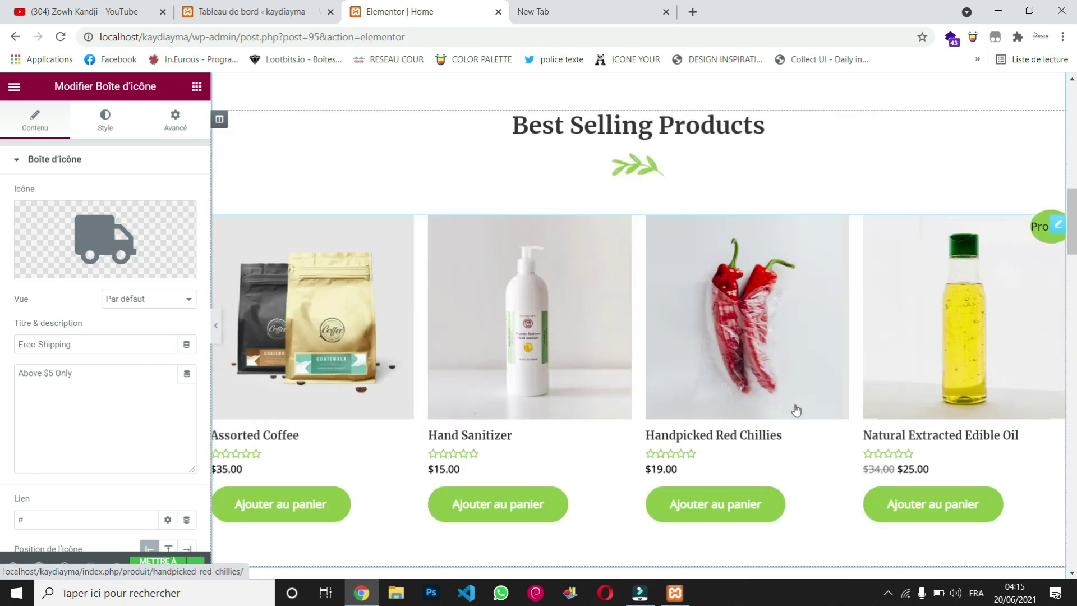
left_click(1058, 180)
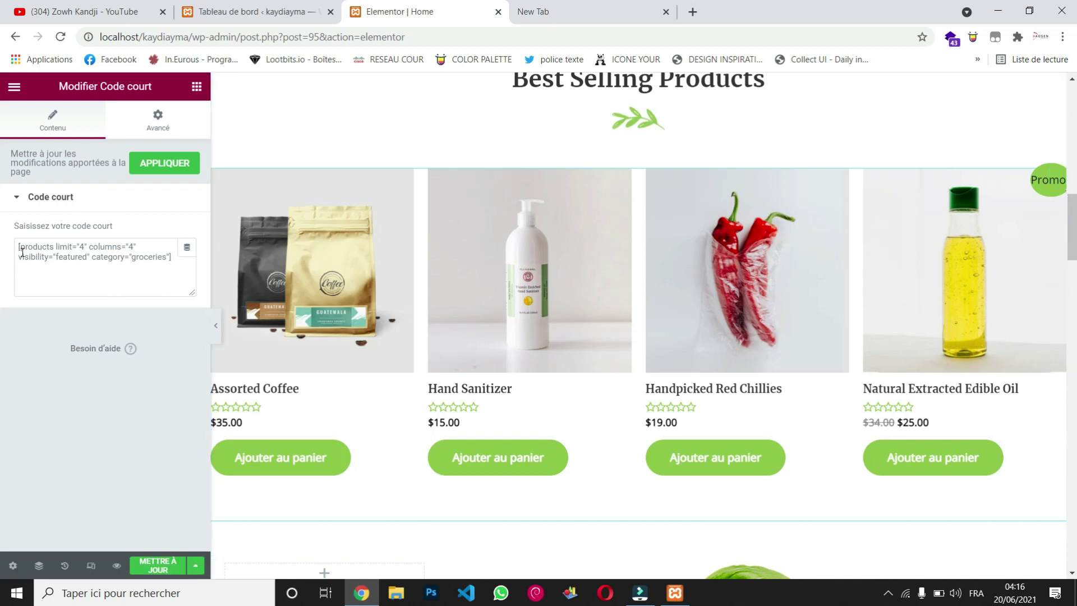
scroll(404, 481, "down", 5)
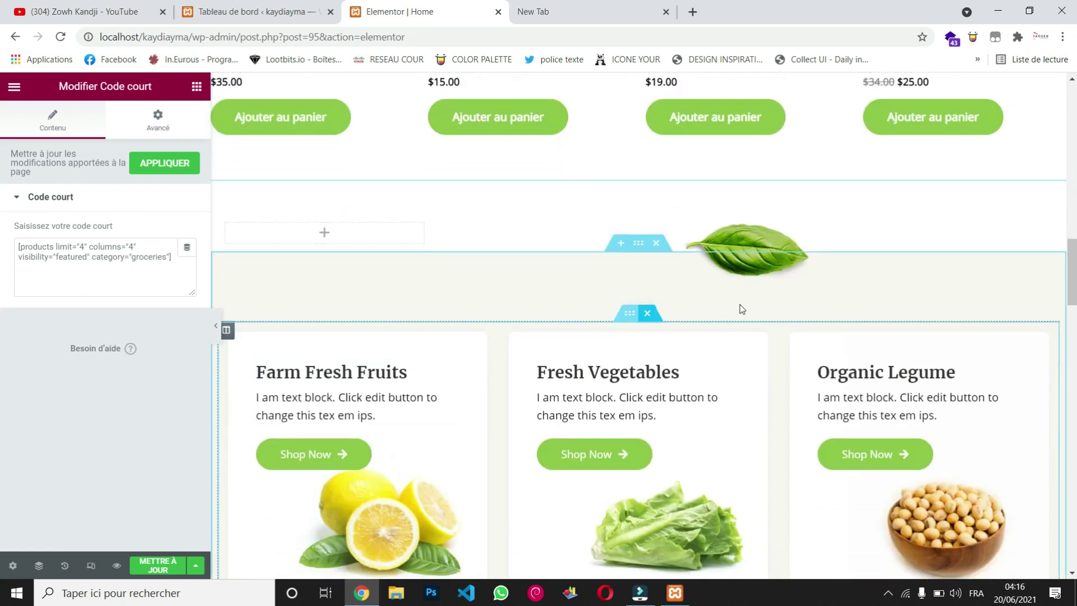
scroll(739, 308, "down", 7)
scroll(740, 308, "up", 5)
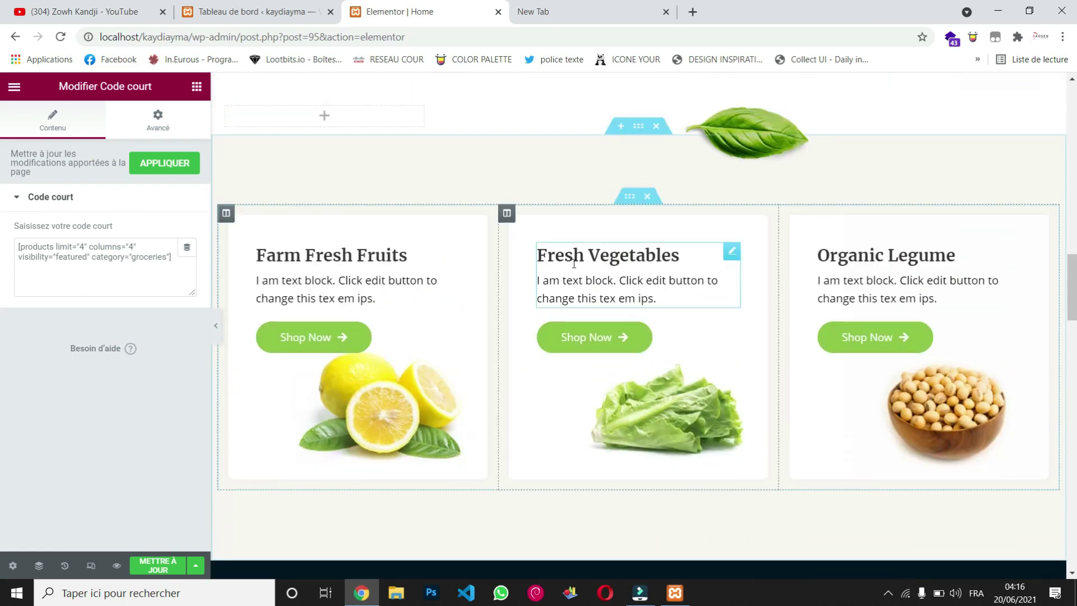
scroll(570, 379, "down", 11)
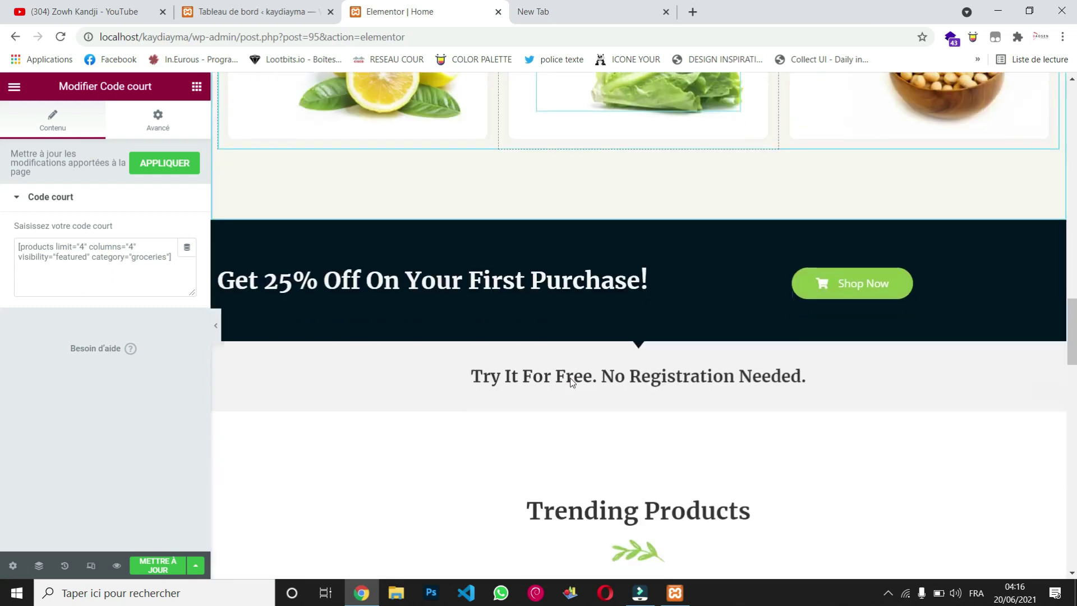
scroll(571, 383, "down", 2)
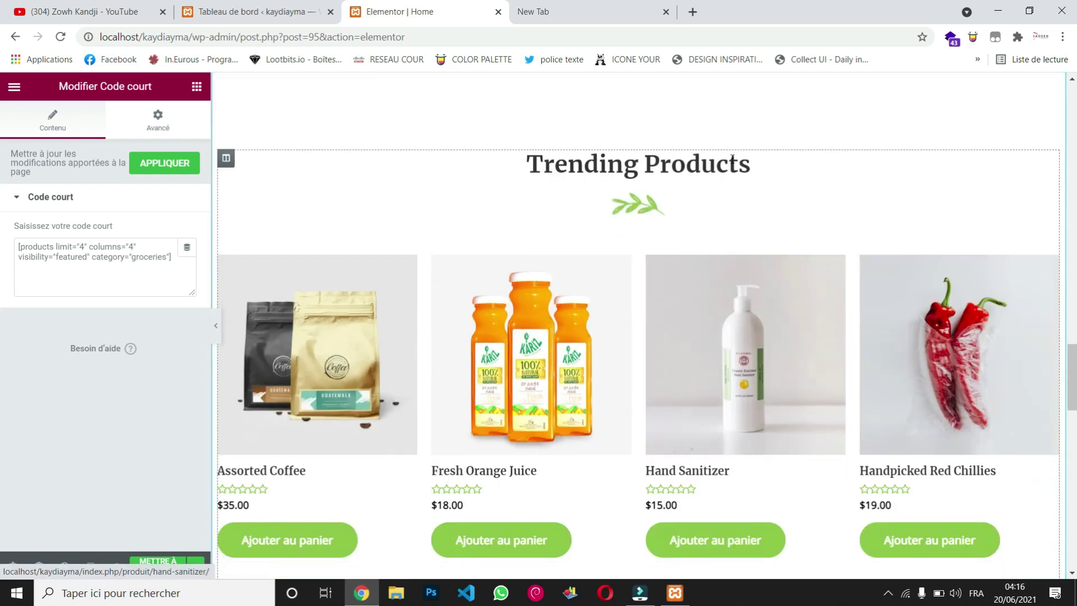
left_click(1053, 161)
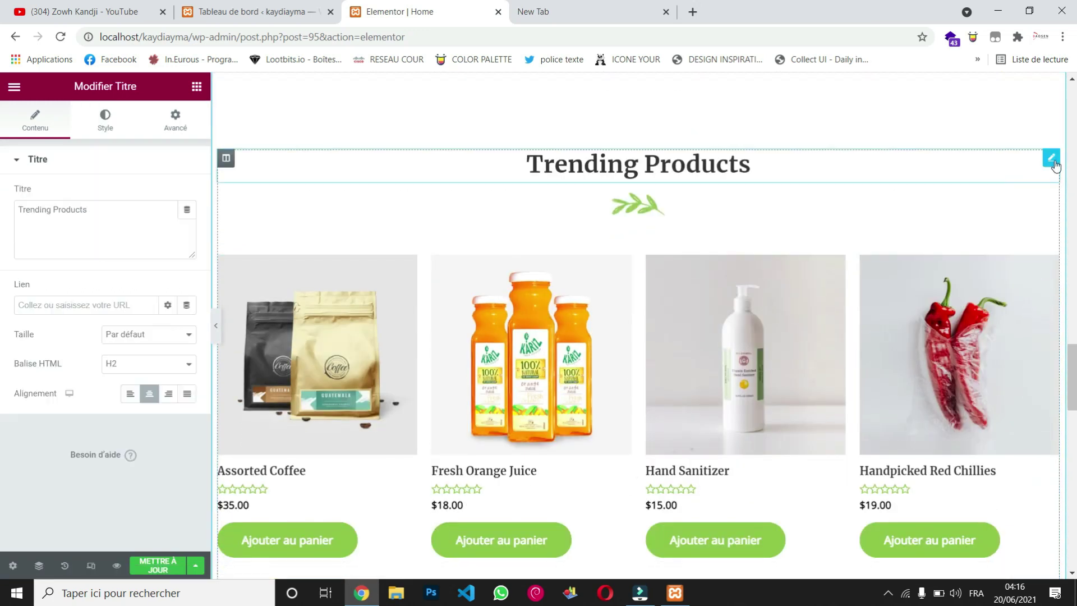
scroll(566, 363, "down", 5)
scroll(567, 364, "down", 16)
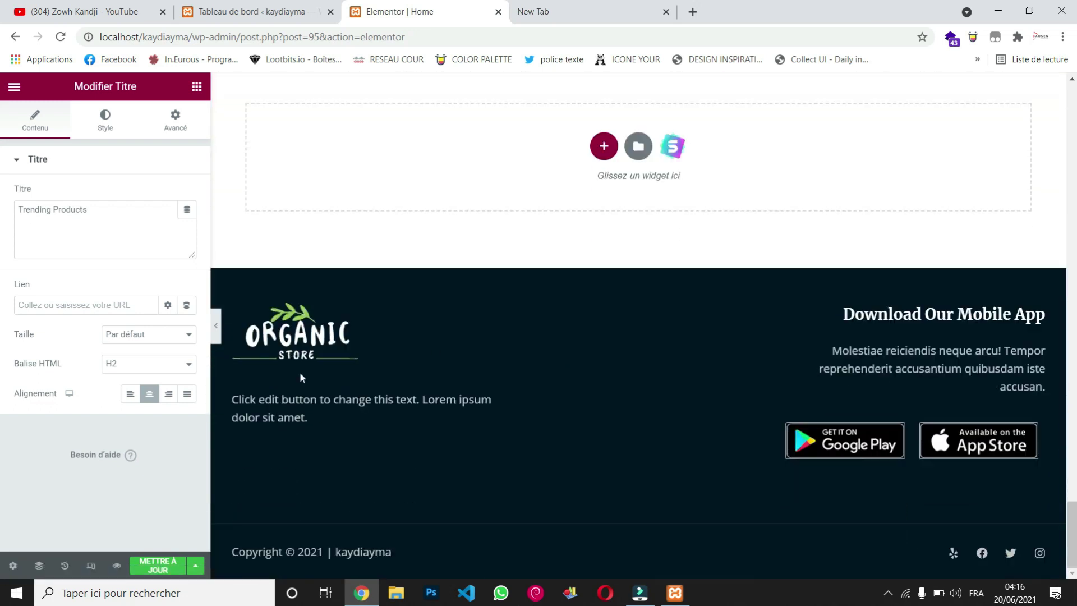
Step: Save the home page changes with METTRE À JOUR
left_click(157, 571)
scroll(628, 358, "up", 12)
scroll(631, 358, "up", 15)
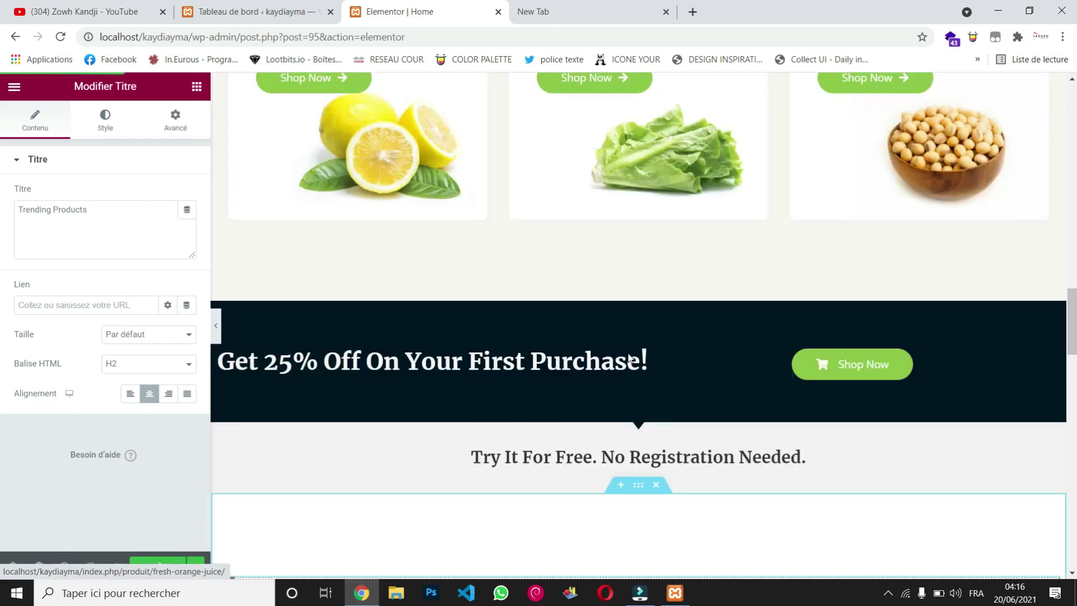
scroll(629, 359, "up", 15)
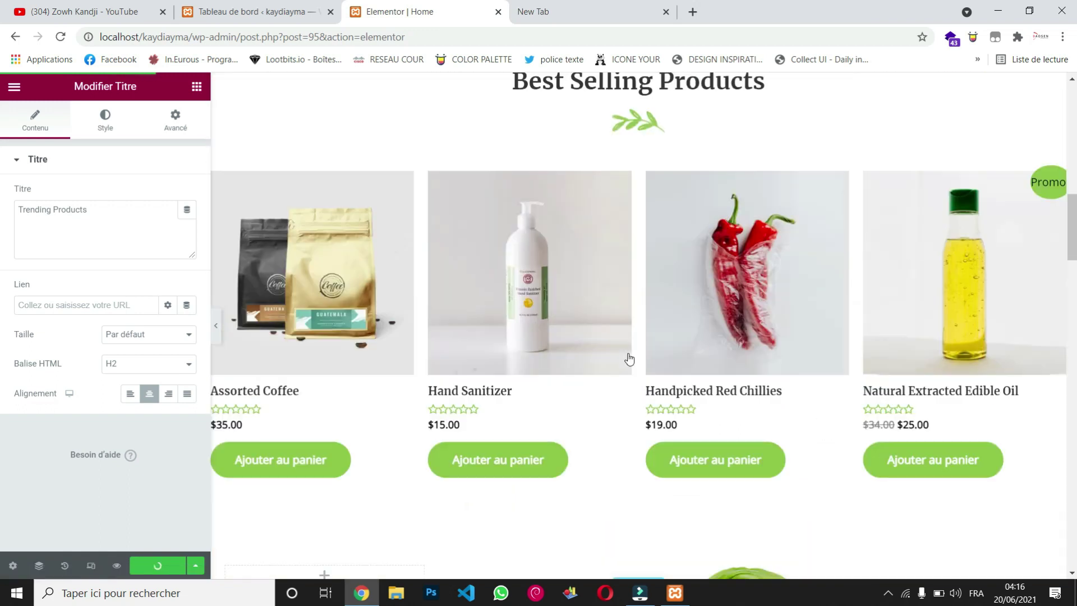
scroll(630, 357, "up", 2)
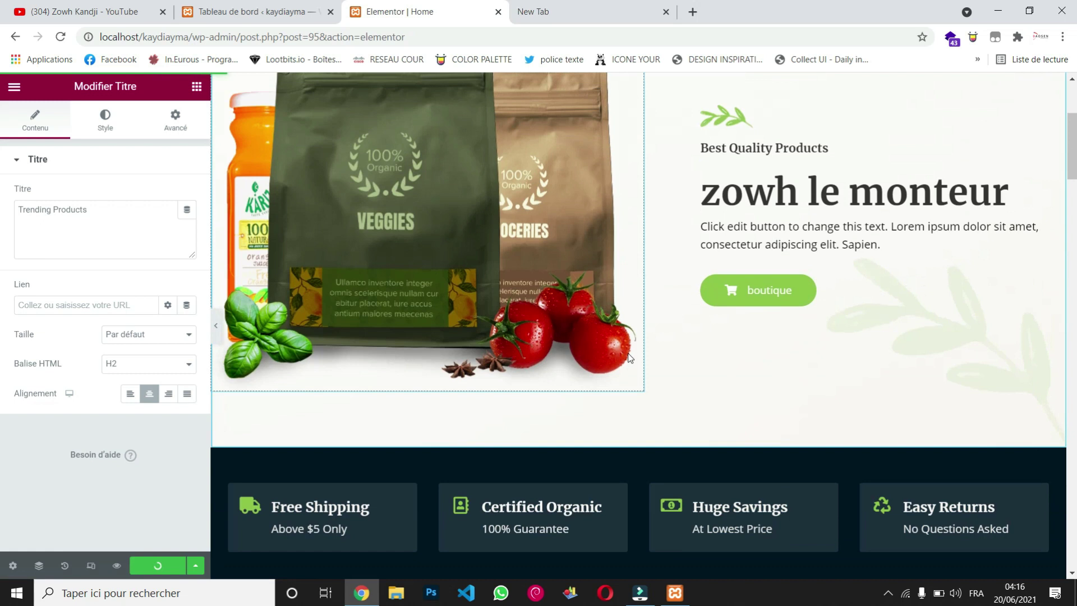
scroll(629, 354, "down", 4)
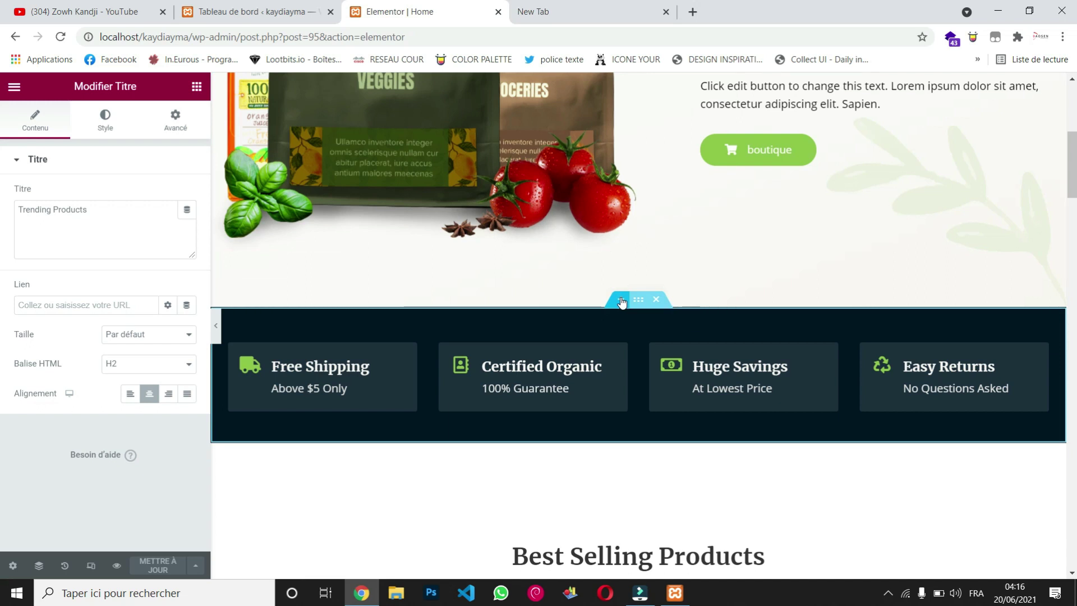
Step: Insert a six-column section above the Free Shipping features bar
left_click(621, 300)
left_click(616, 372)
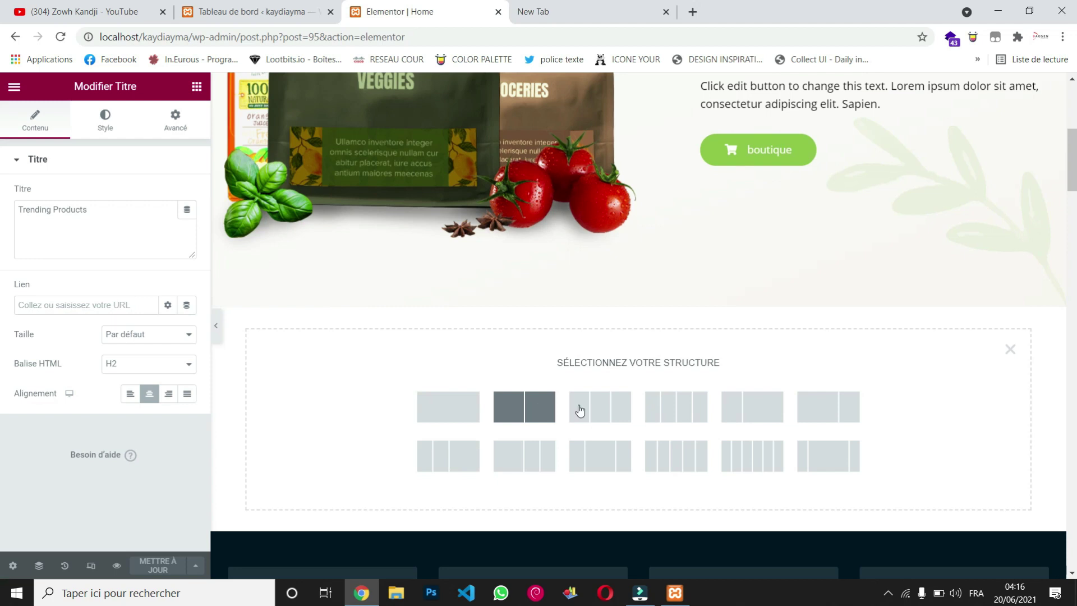
left_click(730, 448)
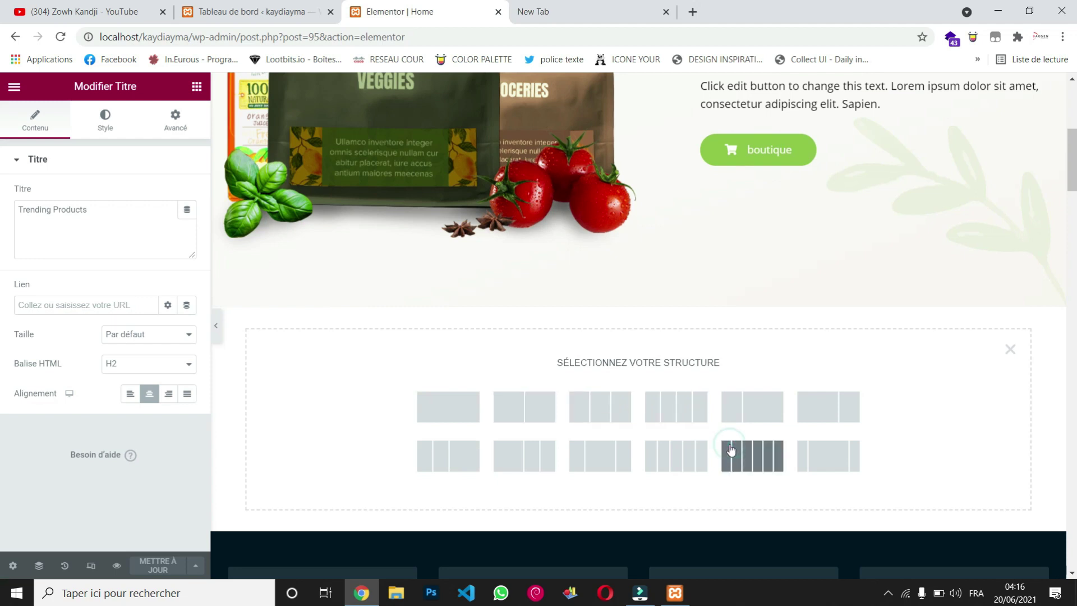
left_click(754, 463)
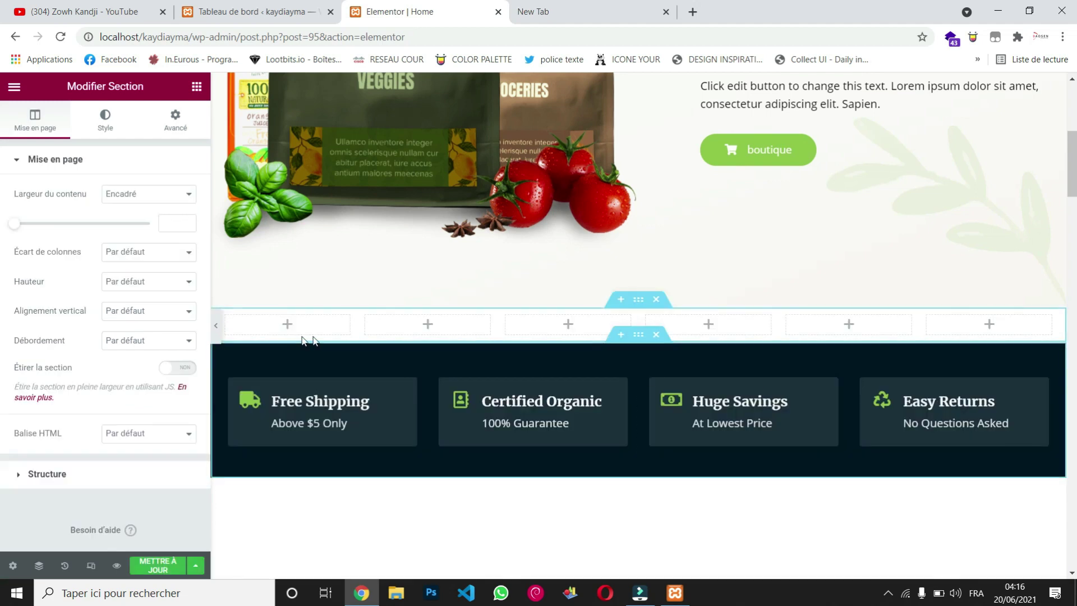
Step: Drag the Compteur widget from the widget library into the new section
left_click(196, 87)
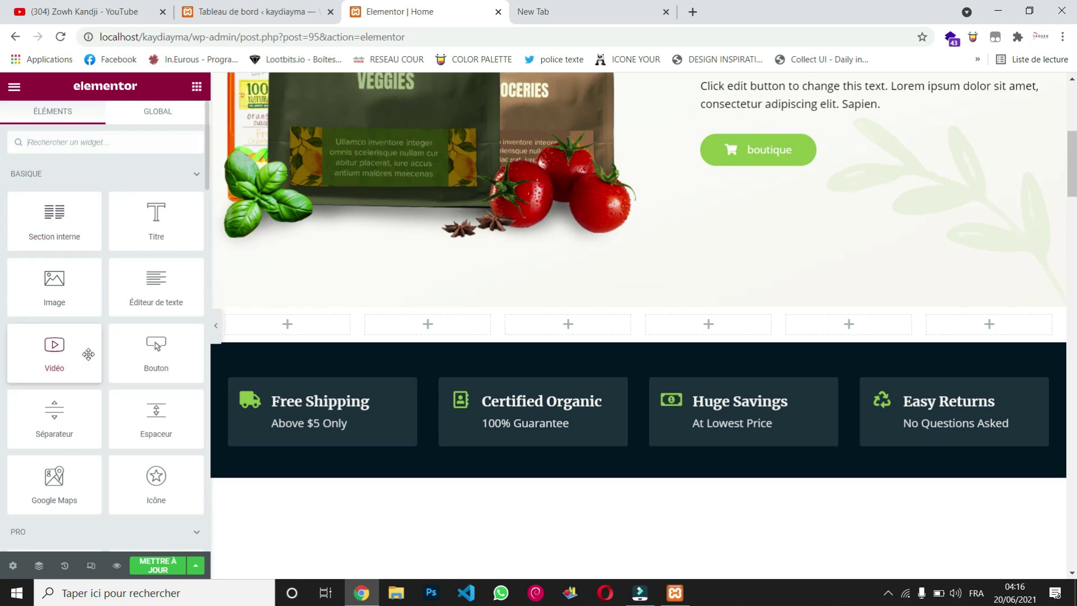
scroll(56, 370, "down", 3)
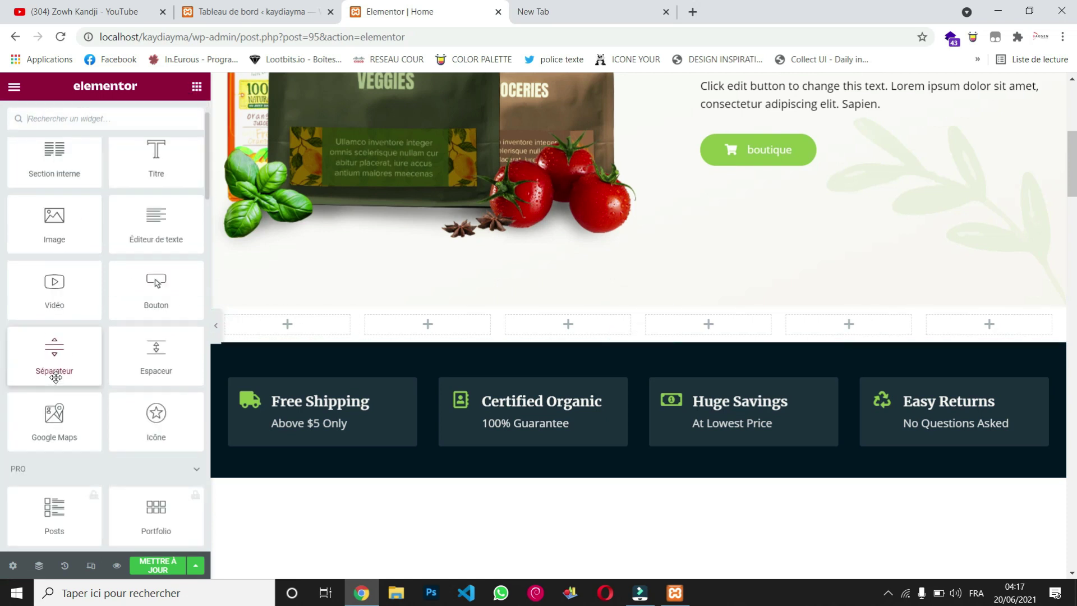
scroll(56, 383, "down", 10)
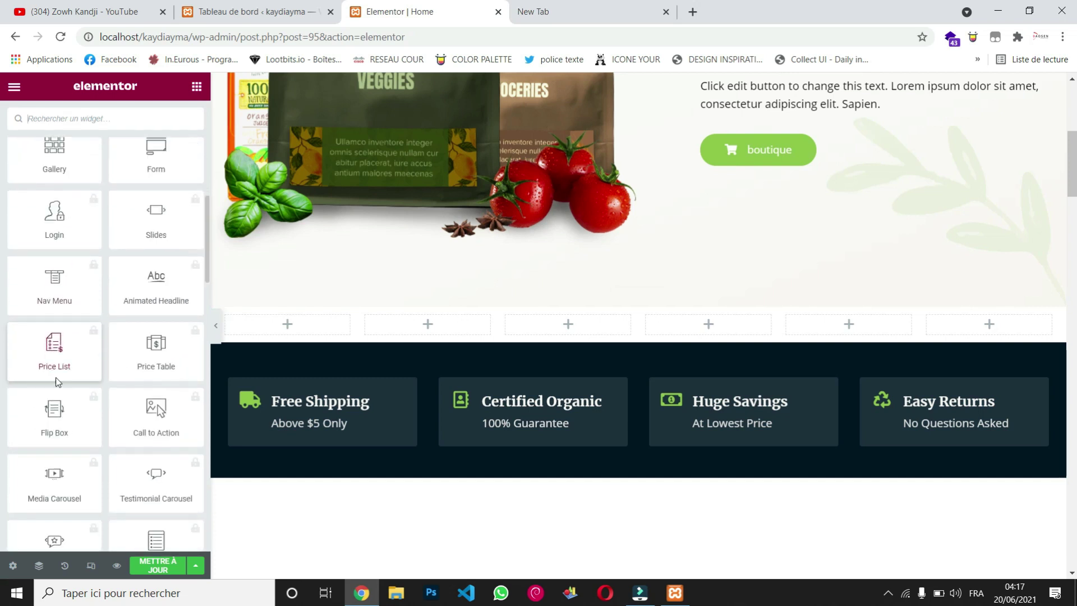
scroll(57, 381, "down", 7)
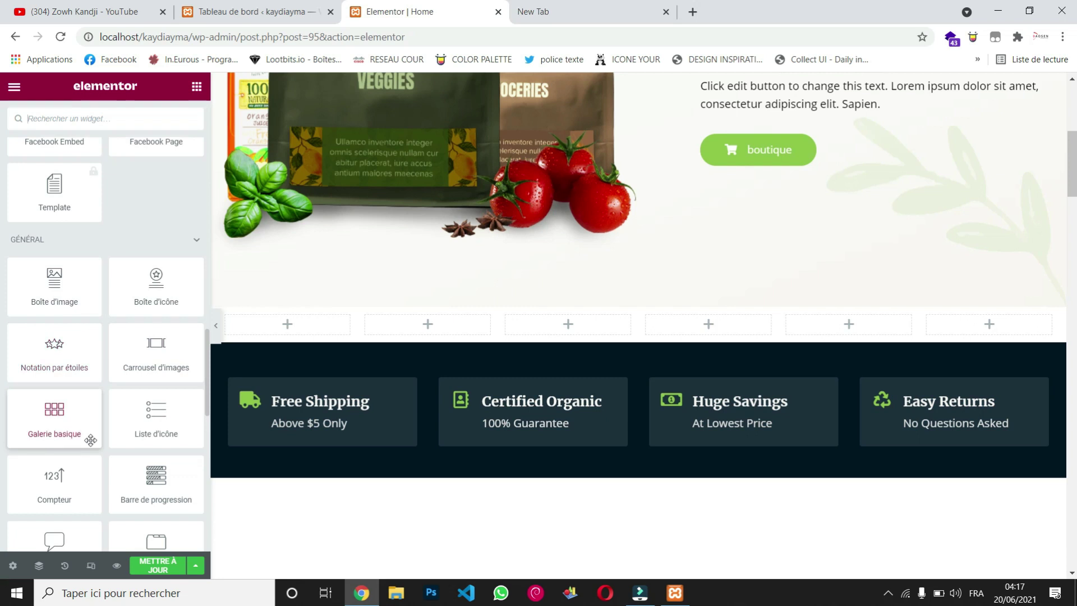
scroll(89, 437, "down", 3)
left_click_drag(70, 306, 626, 314)
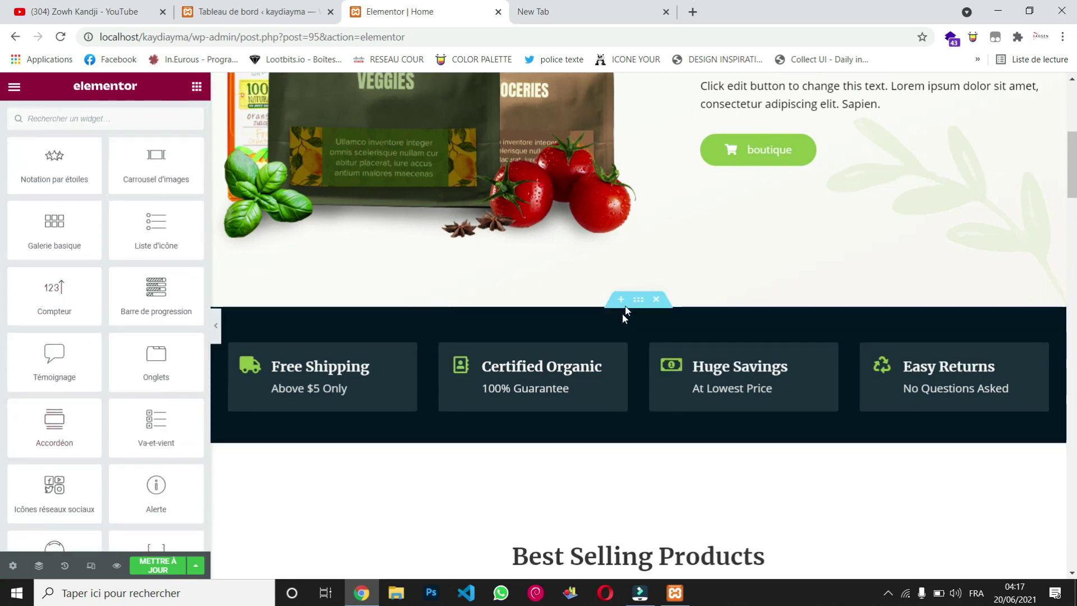
Step: Add a single-column section below the hero and drop a Compteur widget into it
left_click(619, 299)
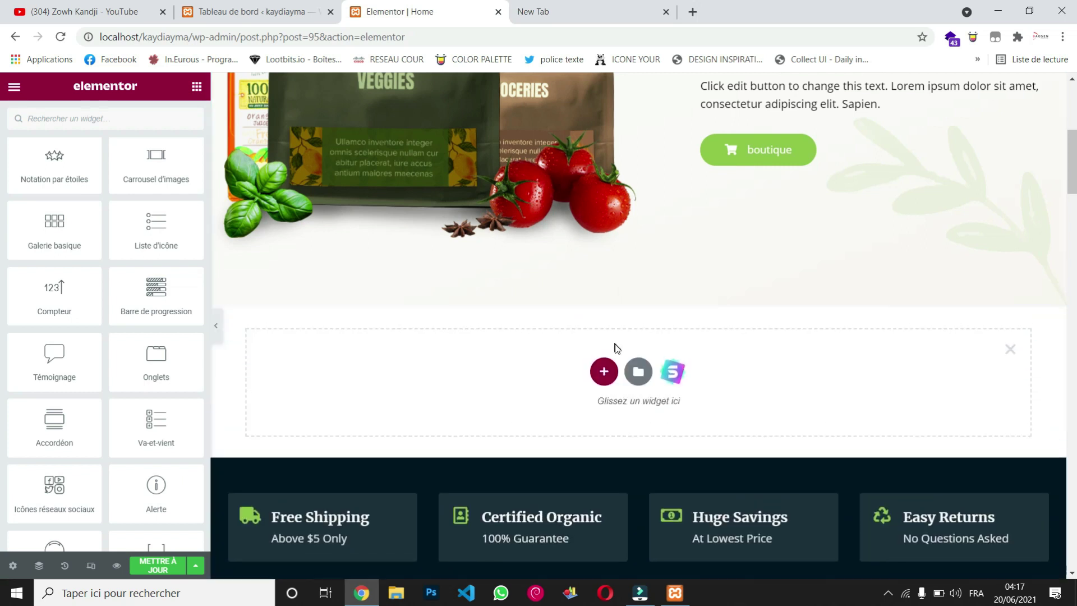
left_click(604, 371)
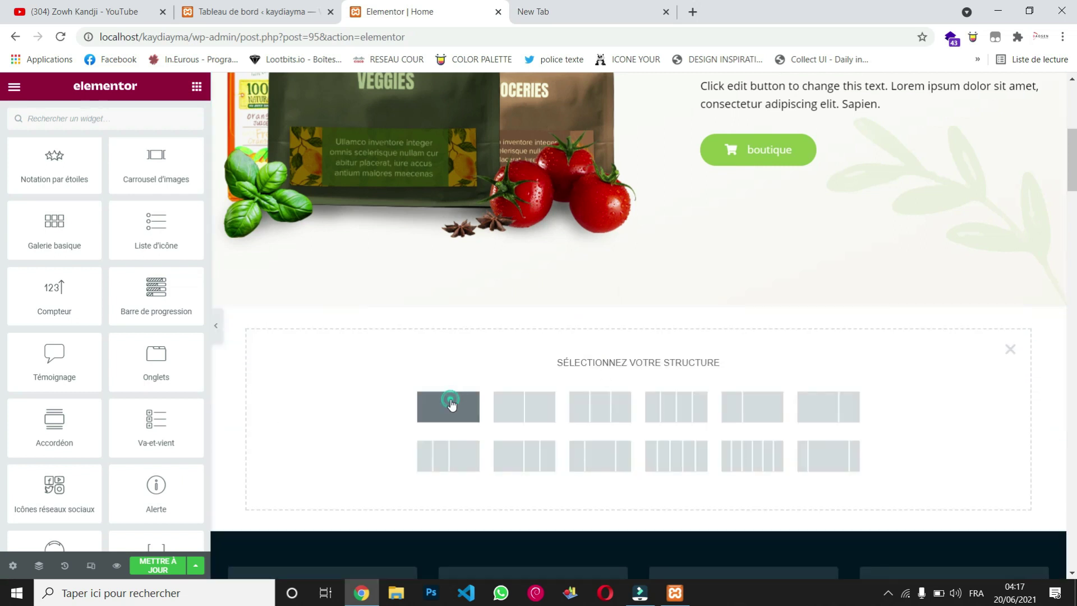
left_click(451, 405)
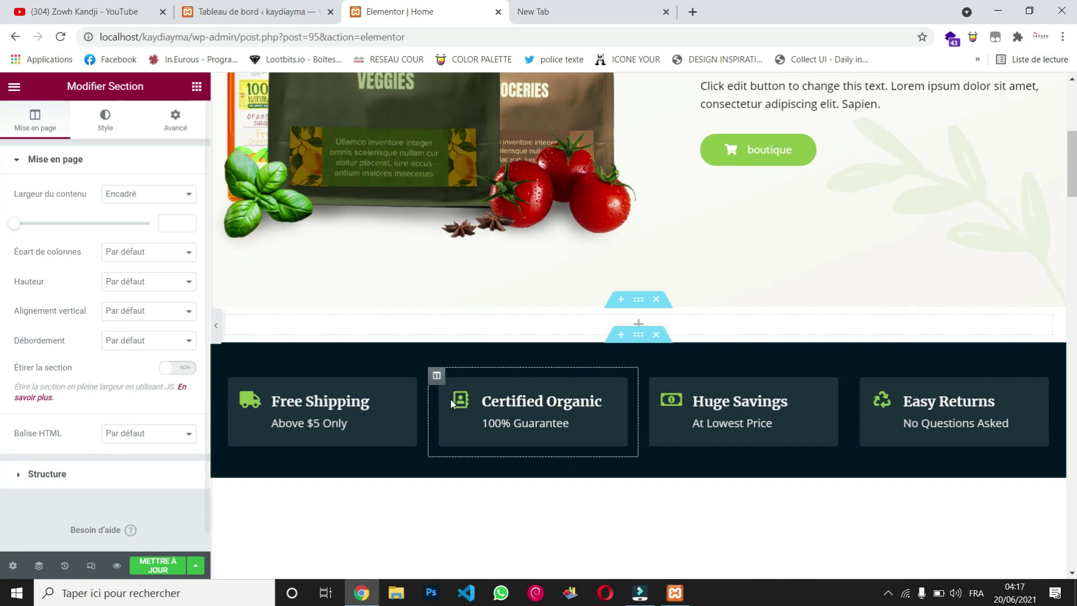
left_click(196, 86)
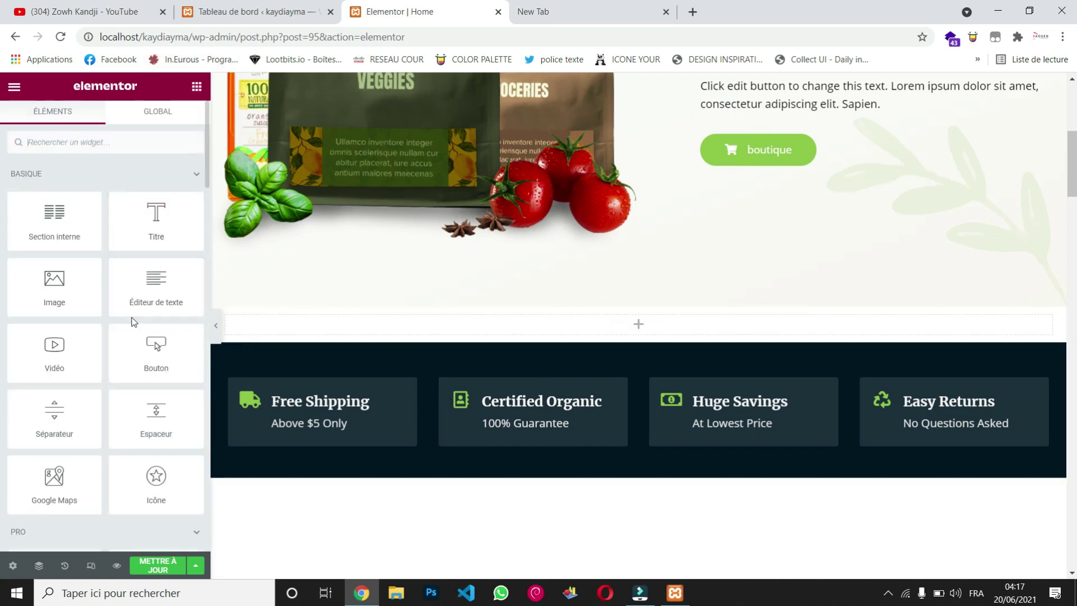
scroll(131, 316, "down", 10)
scroll(132, 321, "down", 8)
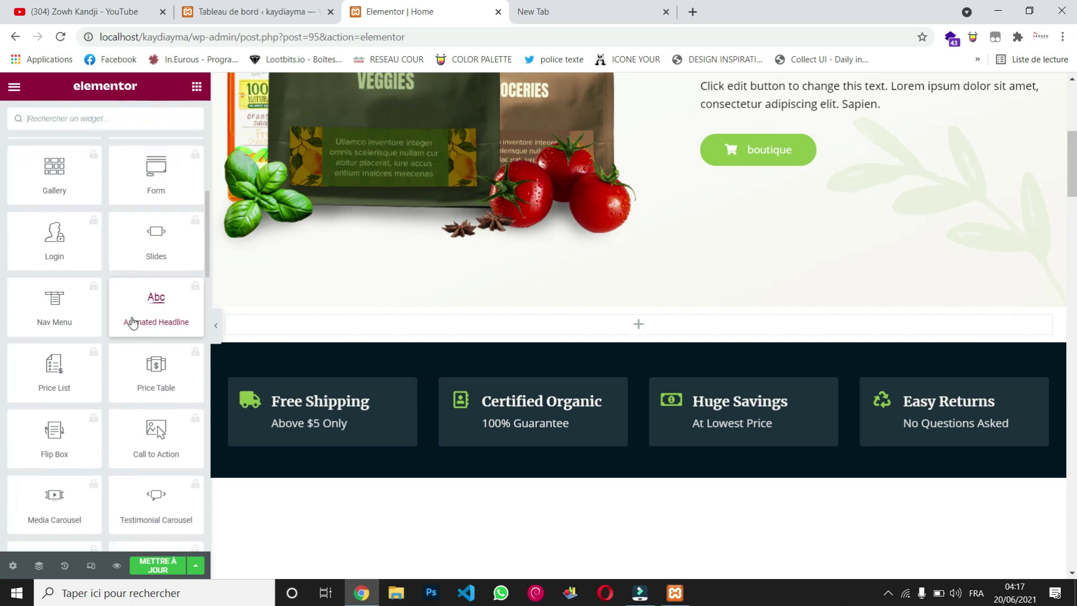
scroll(132, 322, "down", 6)
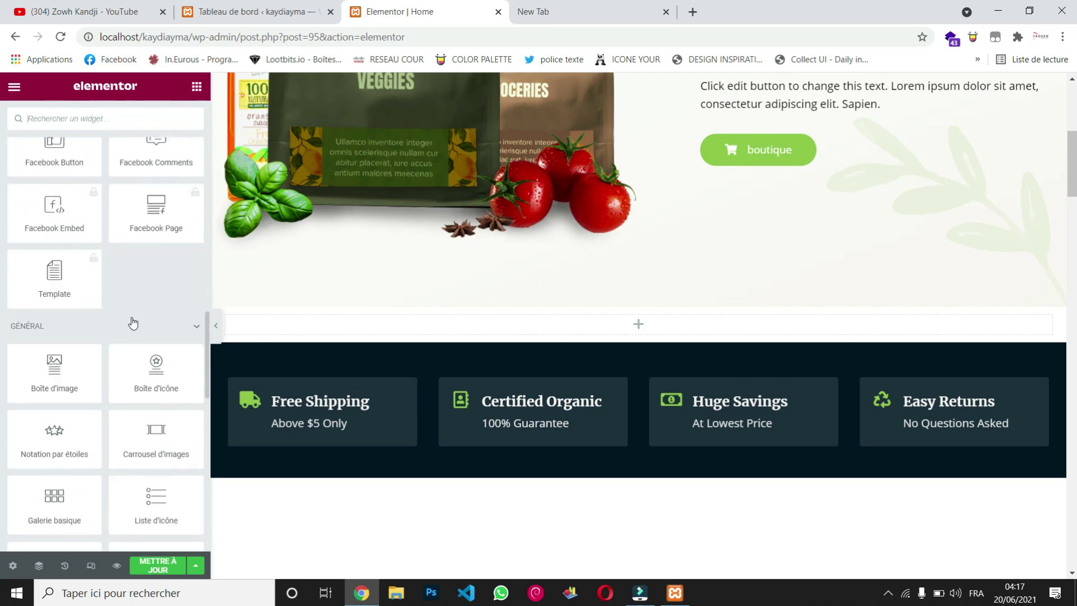
left_click_drag(70, 445, 391, 328)
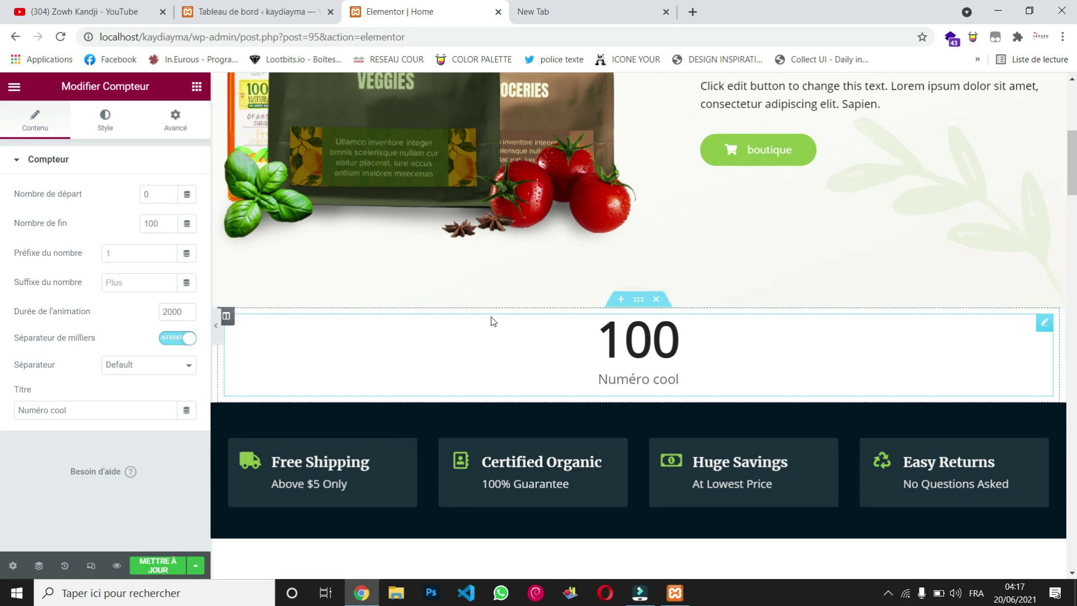
Step: Set the counter's Nombre de fin to 1000 and Préfixe du nombre to 2
left_click(161, 228)
type("0")
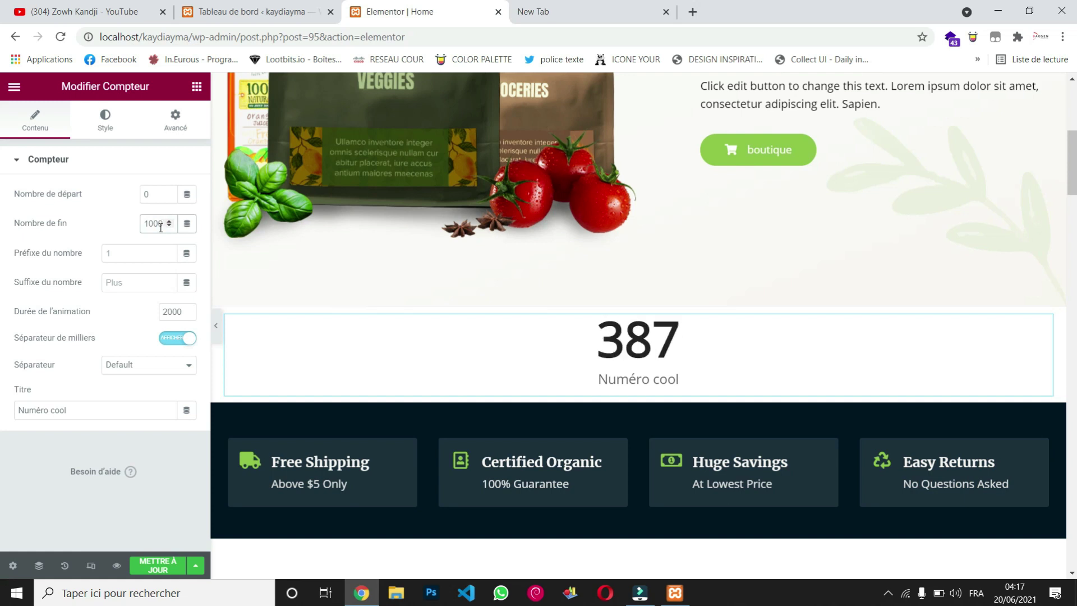
scroll(353, 254, "up", 3)
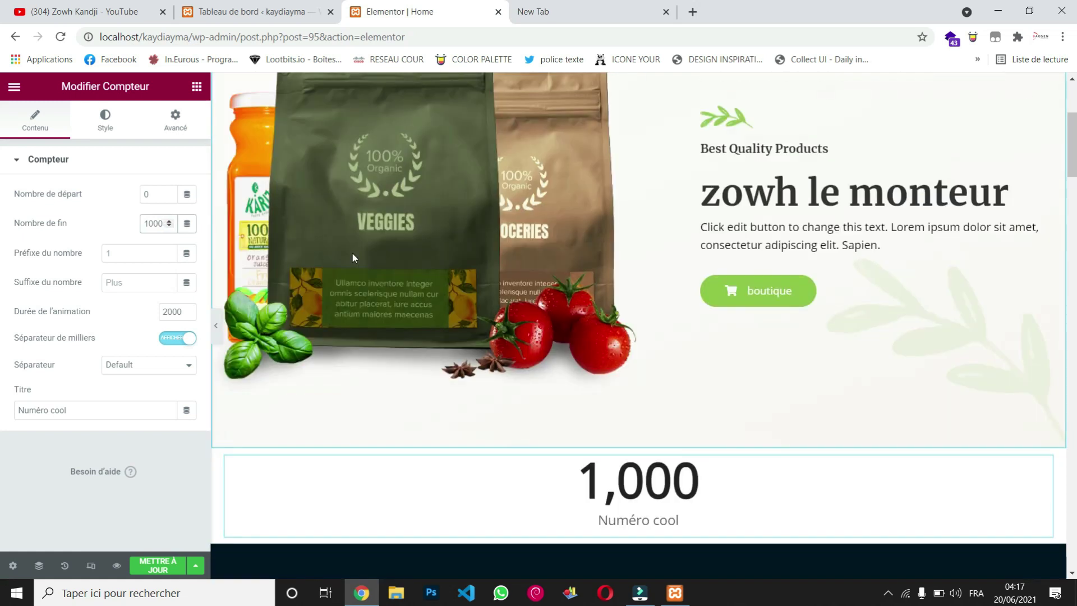
scroll(352, 253, "down", 6)
left_click(132, 255)
type("2")
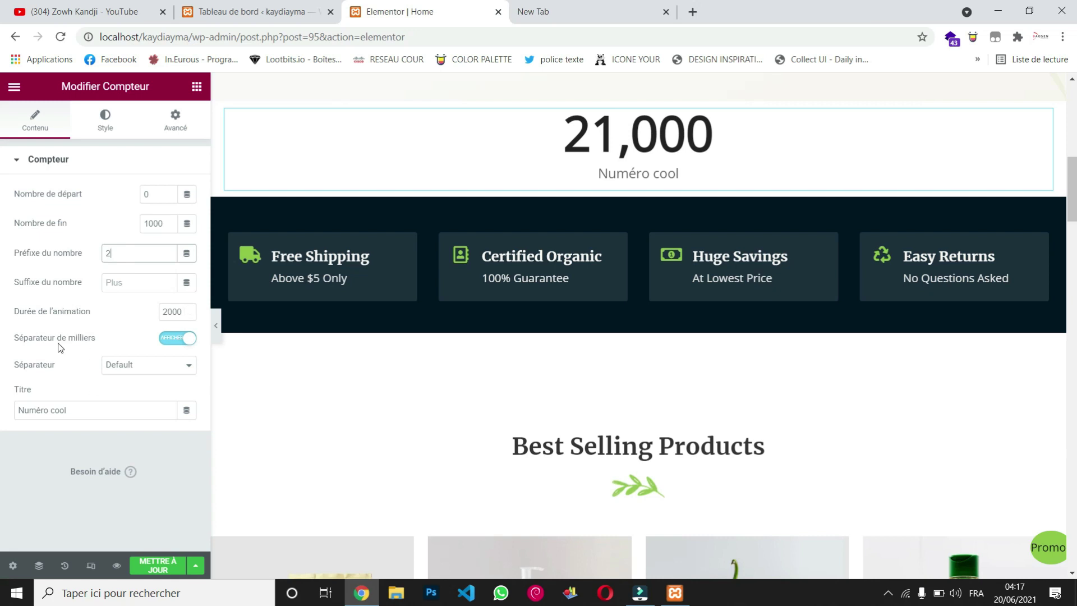
Step: Scroll through the edited home page to review the new counter section
scroll(496, 351, "down", 8)
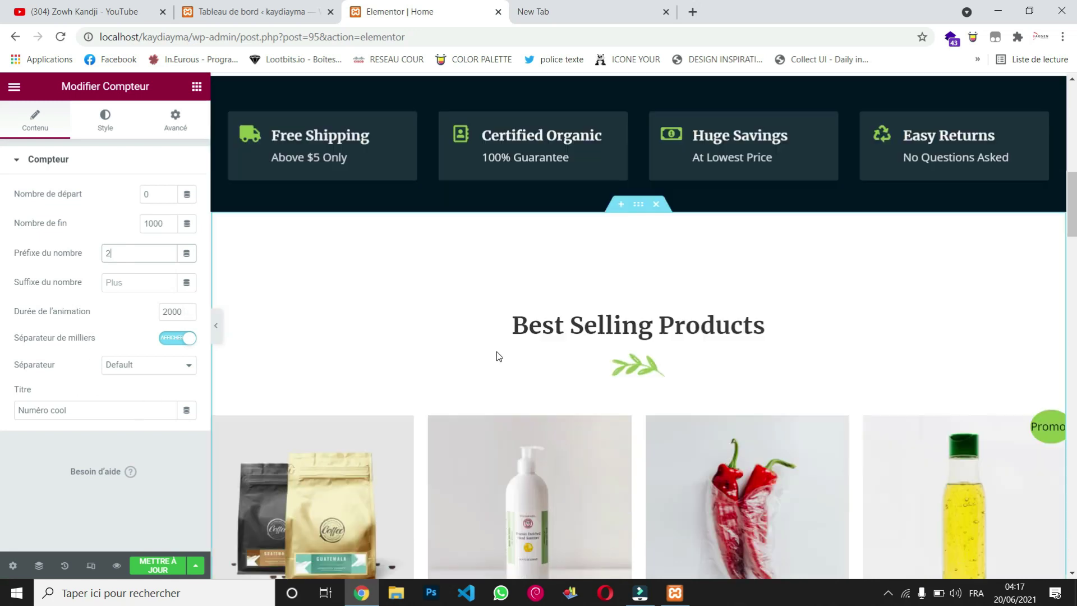
scroll(498, 353, "down", 7)
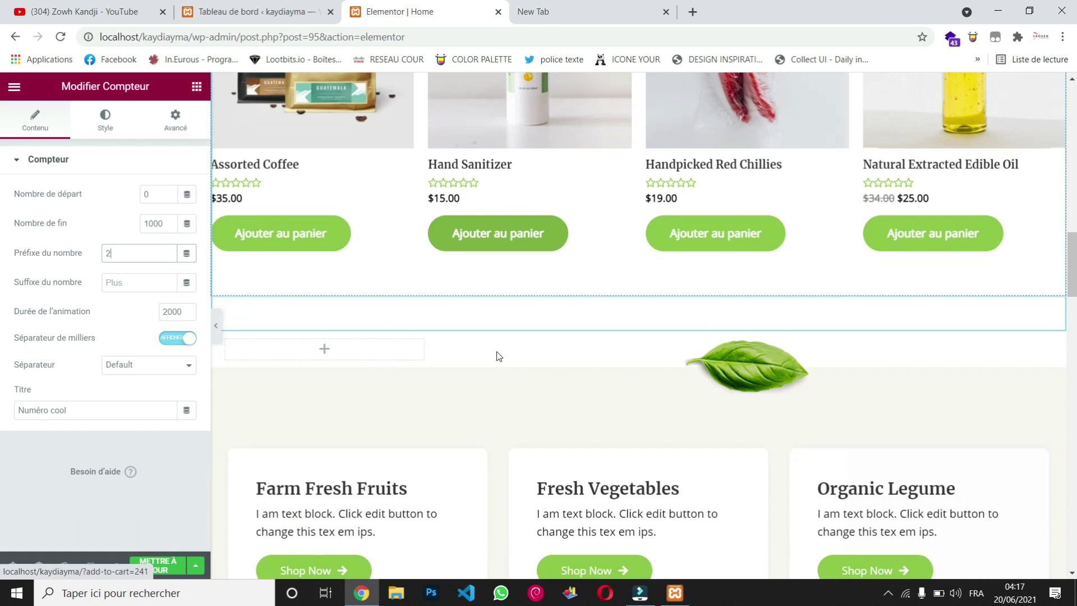
scroll(497, 351, "down", 10)
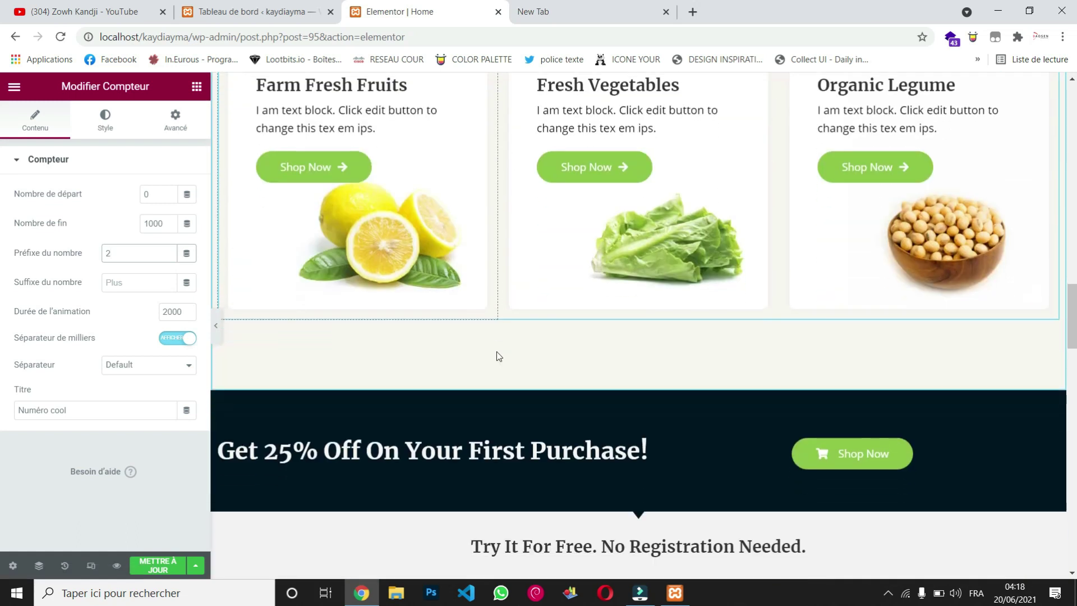
scroll(496, 352, "down", 7)
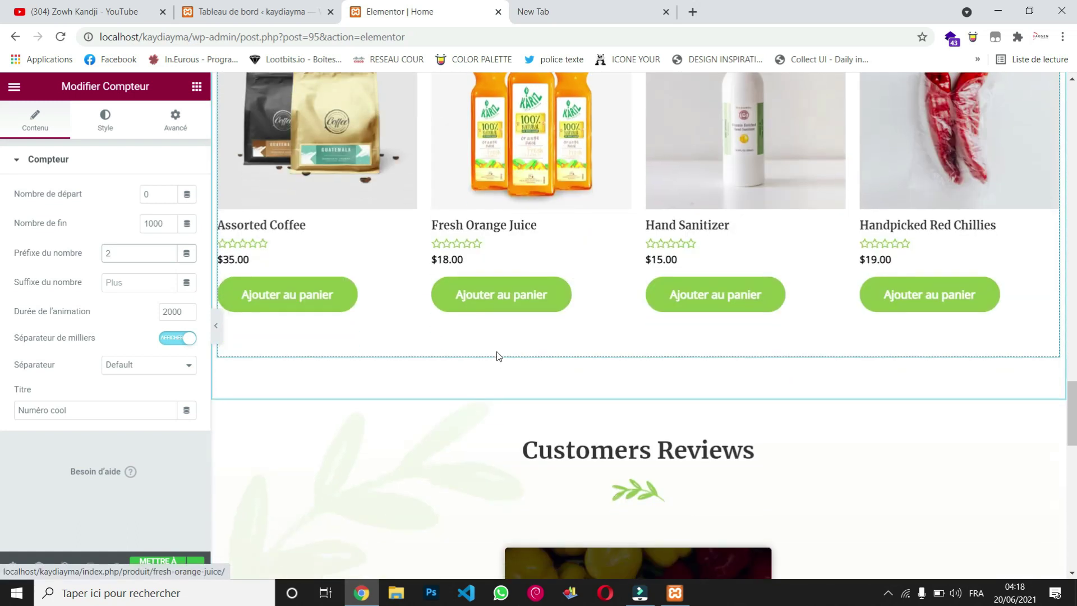
scroll(497, 351, "up", 2)
scroll(496, 351, "down", 13)
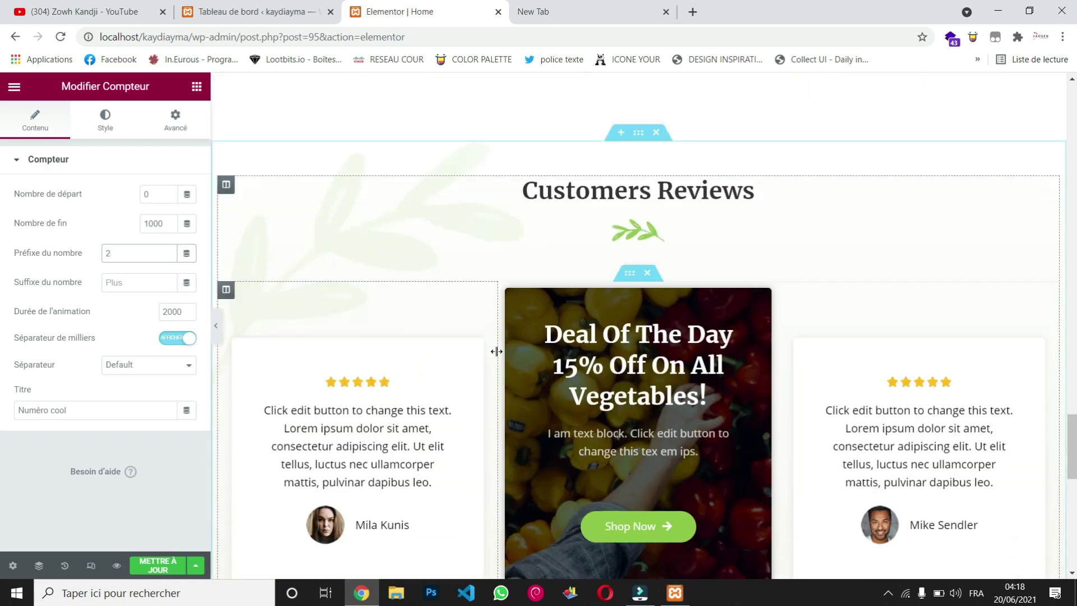
scroll(497, 352, "down", 3)
scroll(497, 351, "up", 2)
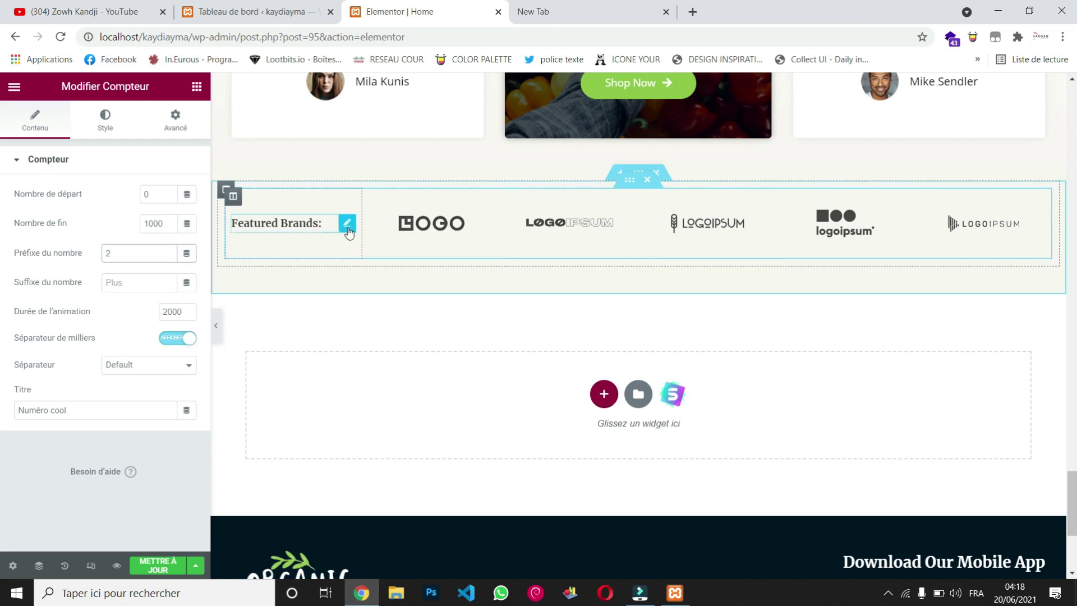
Step: Inspect the Featured Brands heading and two brand logos, then save with METTRE À JOUR
left_click(347, 228)
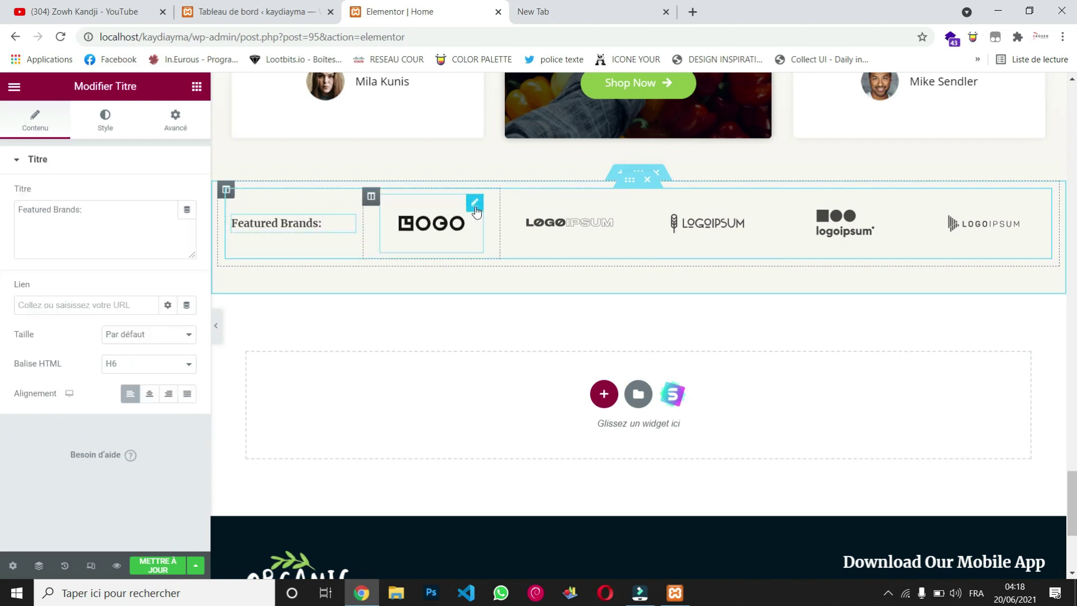
left_click(476, 211)
left_click(624, 212)
scroll(465, 372, "up", 15)
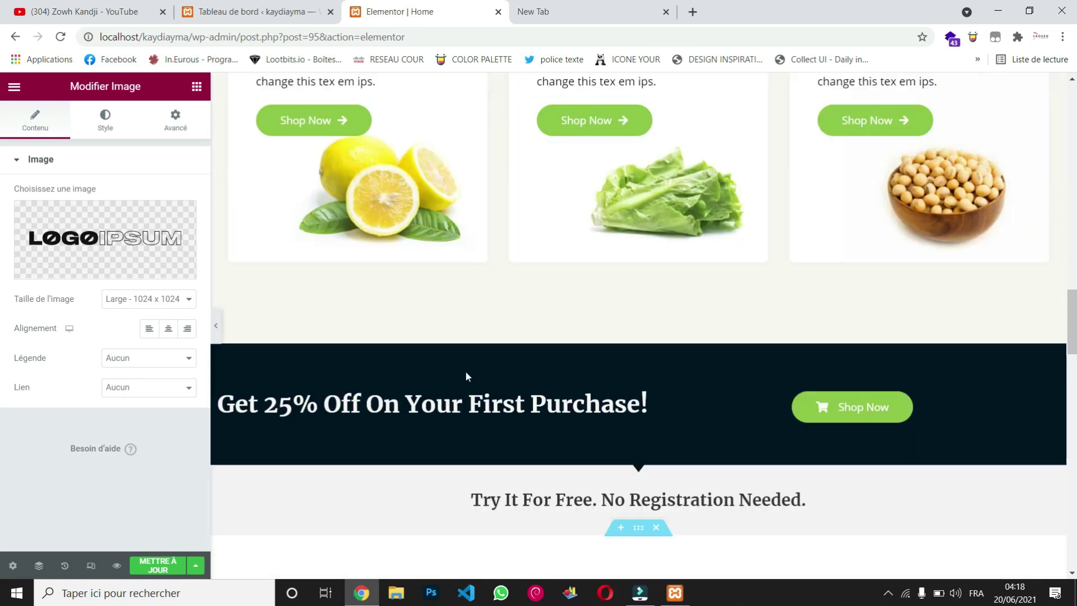
left_click(158, 565)
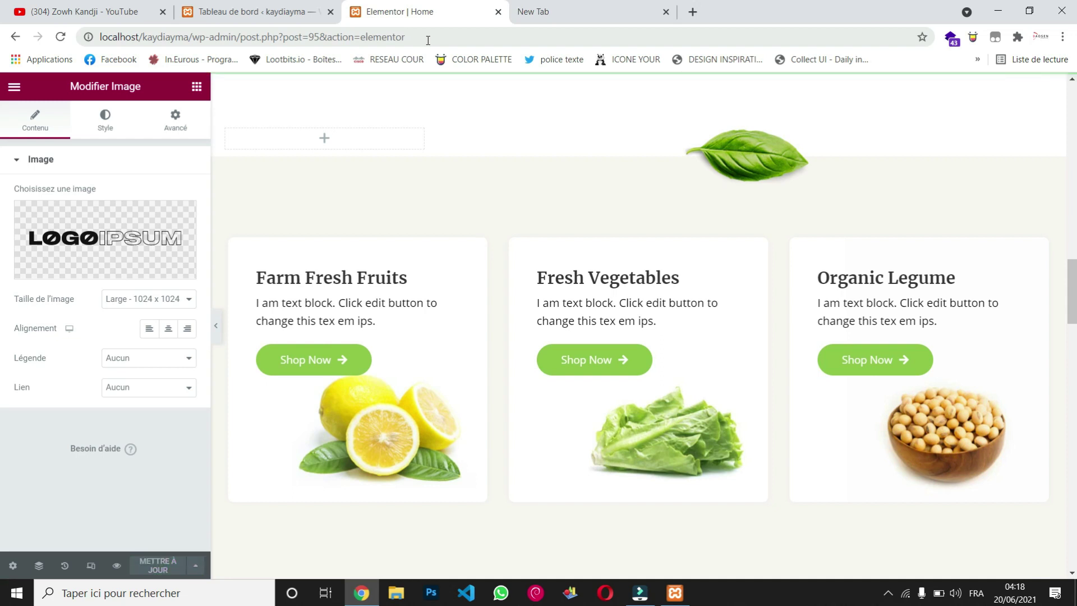
Step: Load the public site at localhost/kaydiayma/ and check the 21,000 counter below the hero
left_click_drag(429, 40, 215, 37)
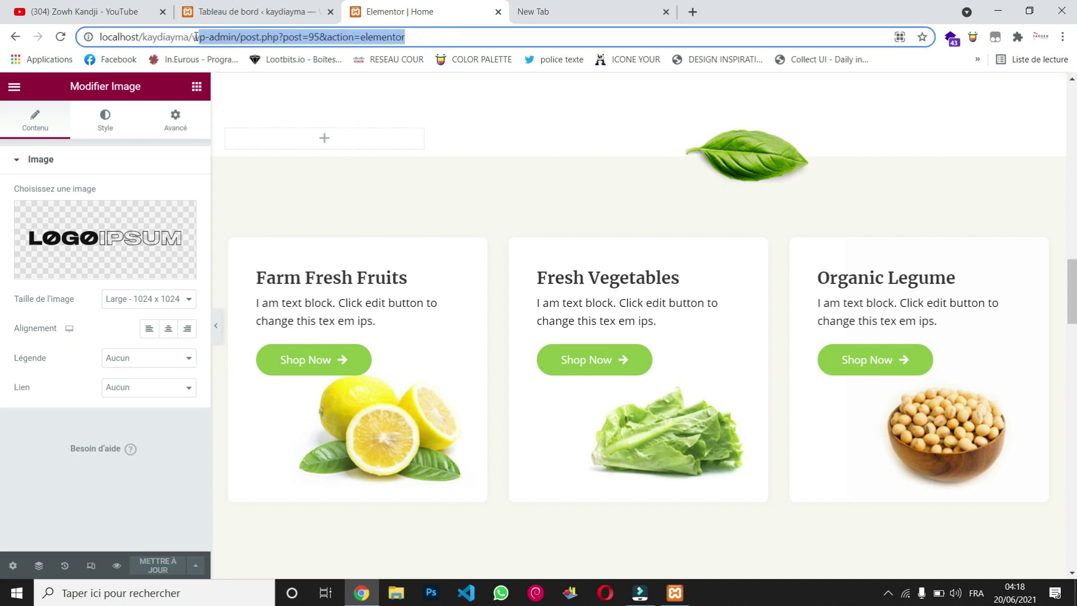
key("BackSpace")
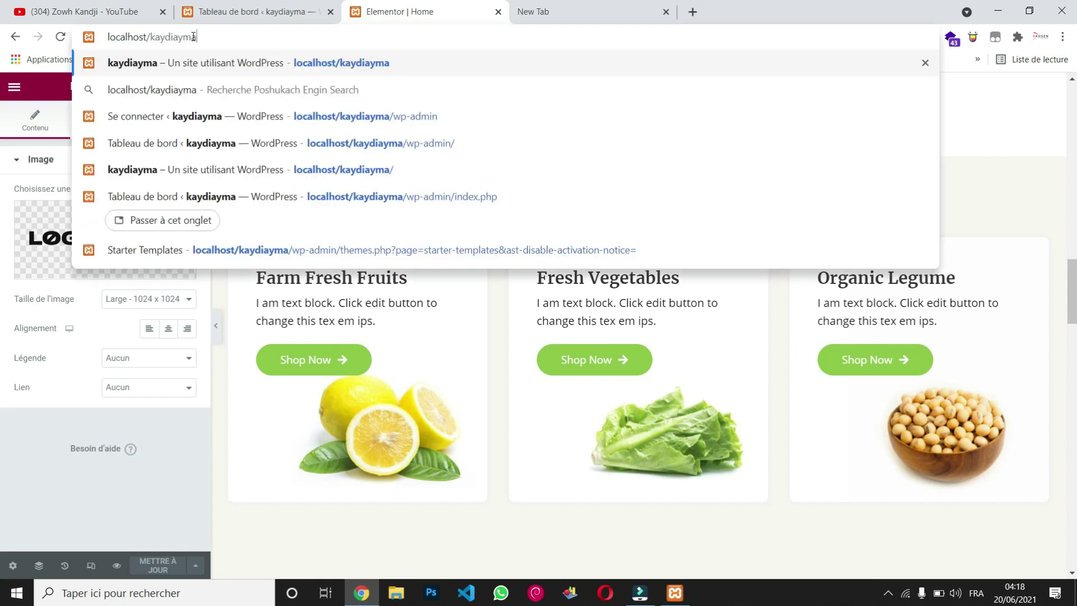
key("Return")
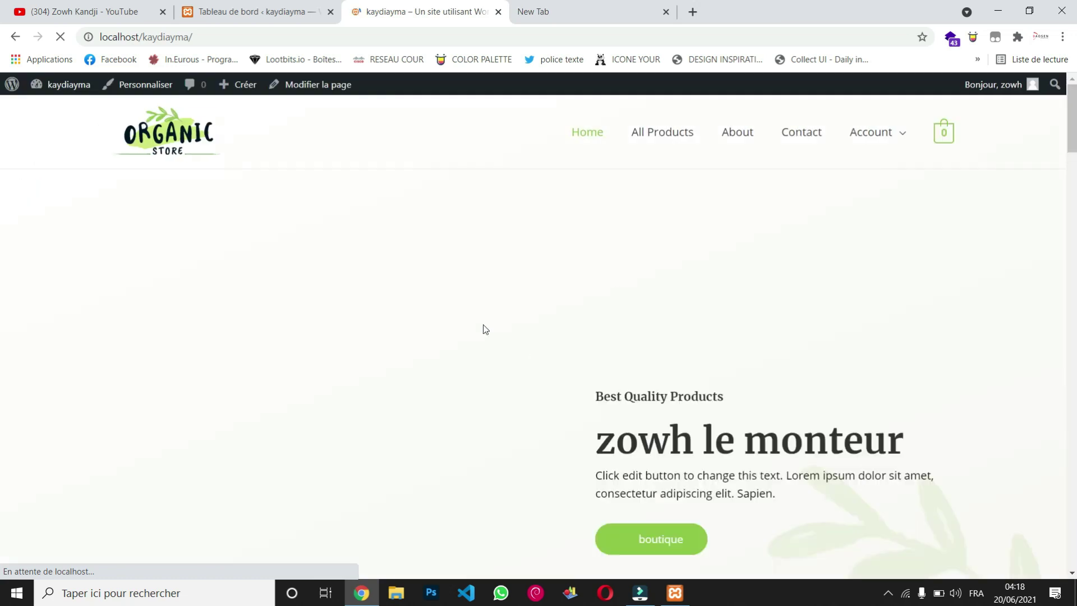
scroll(609, 260, "down", 2)
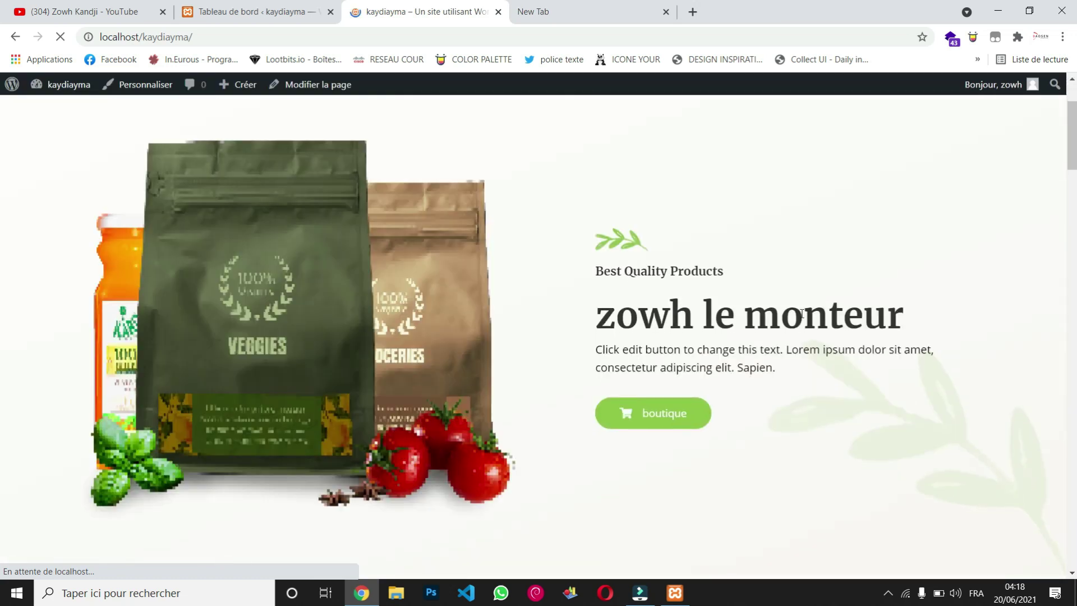
scroll(449, 422, "down", 5)
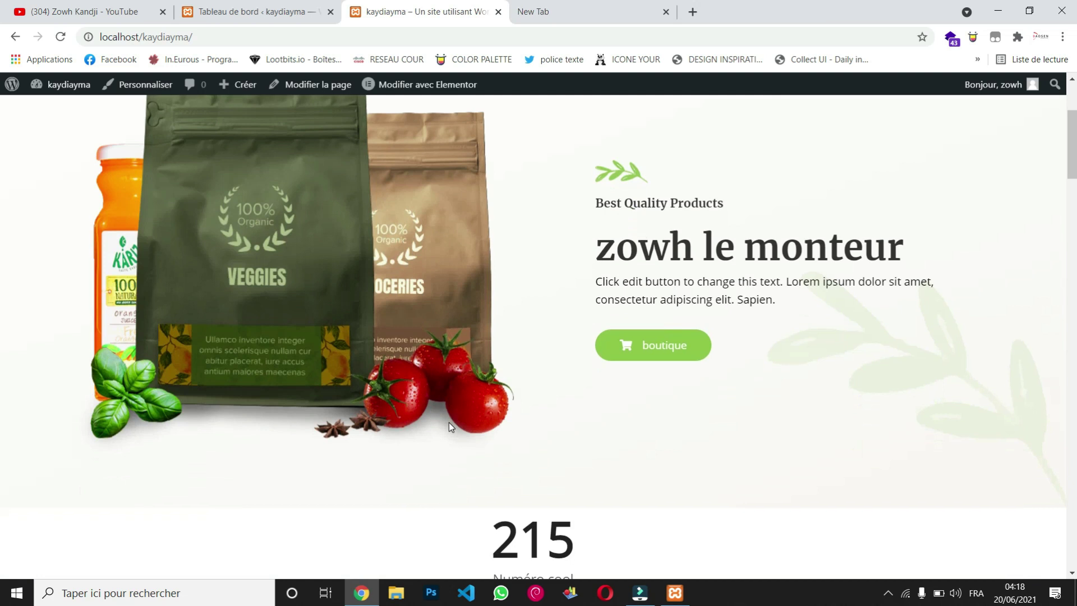
scroll(449, 425, "down", 12)
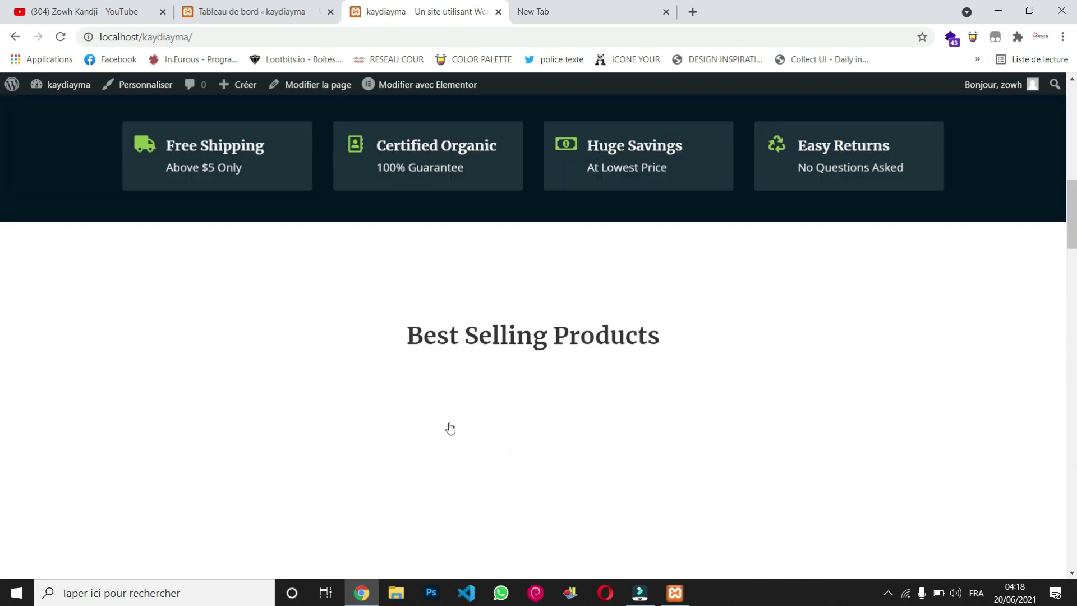
scroll(452, 427, "up", 20)
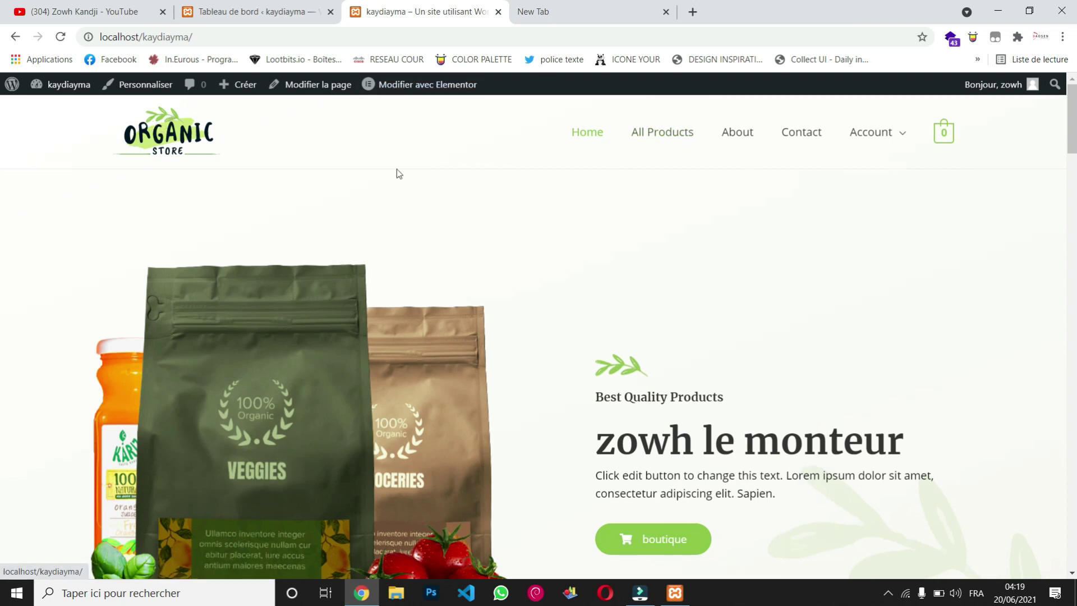
Step: Open the Personnaliser customizer for the home page and browse its preview
left_click(147, 87)
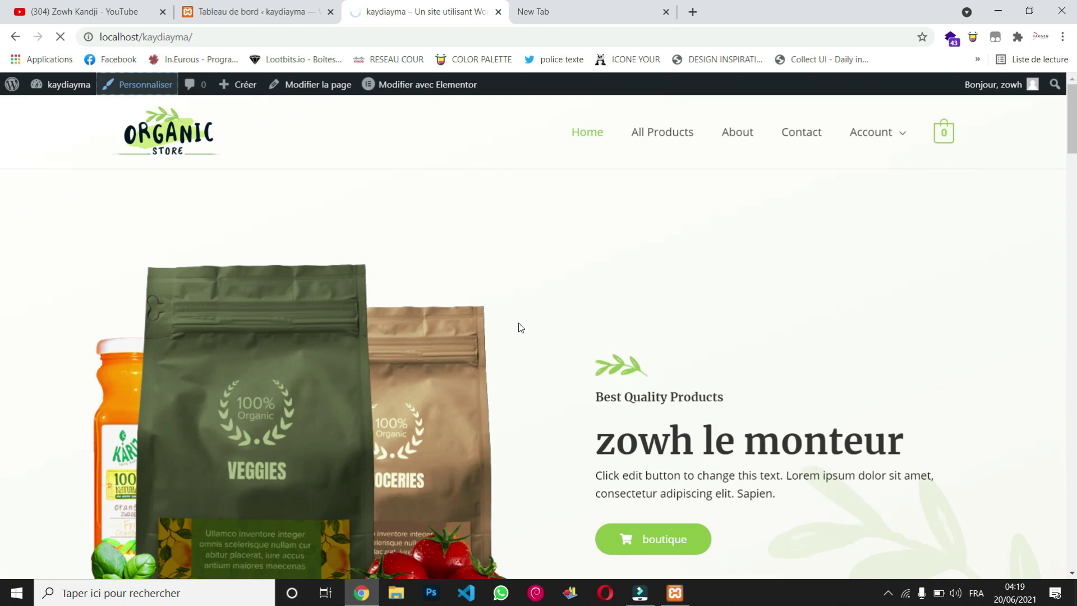
scroll(519, 323, "down", 6)
scroll(521, 327, "down", 8)
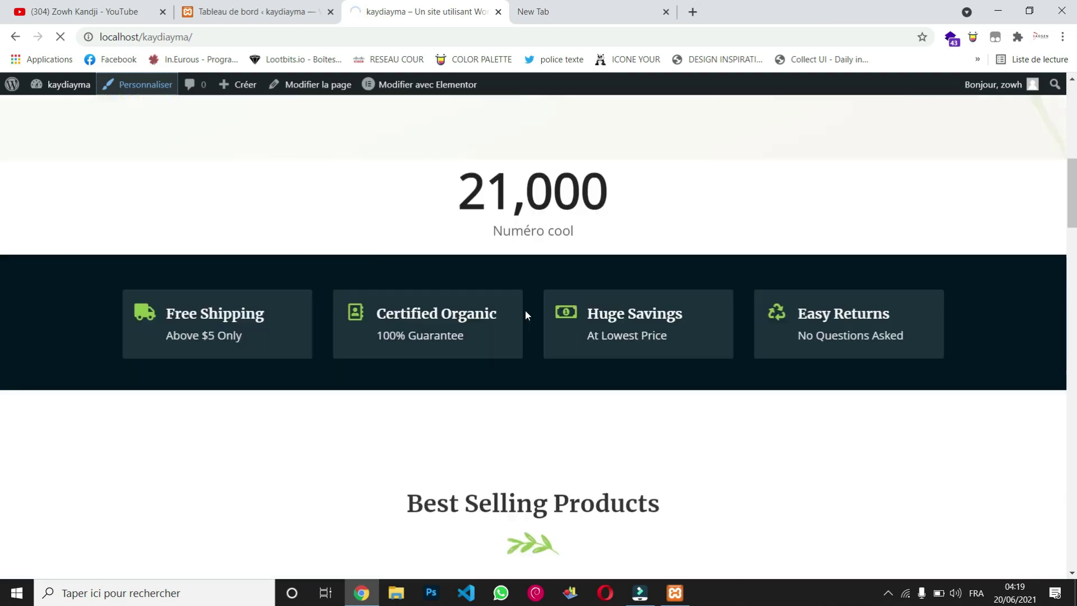
scroll(527, 315, "up", 15)
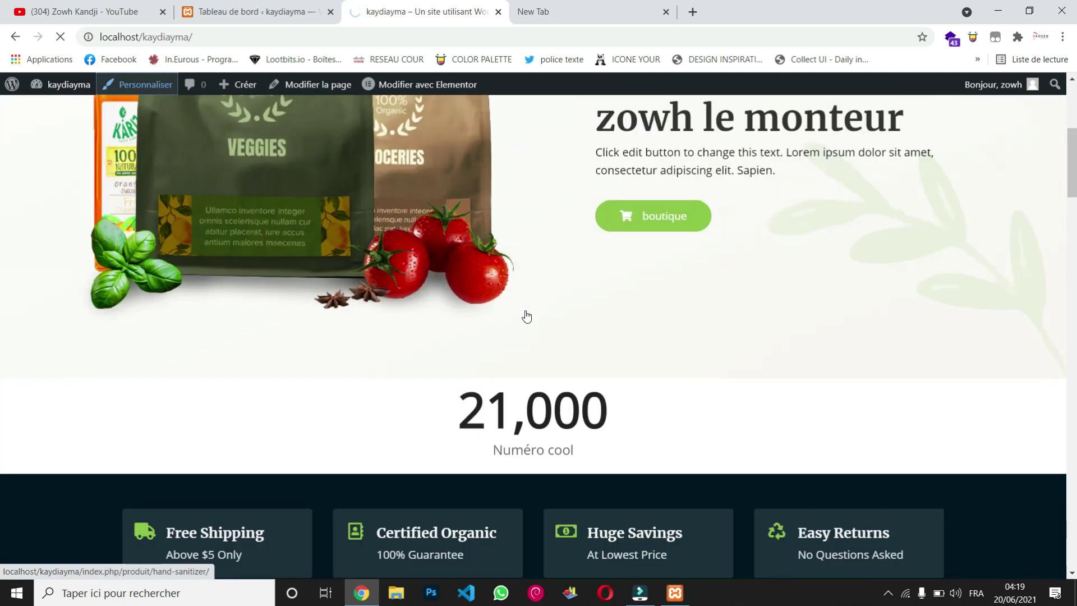
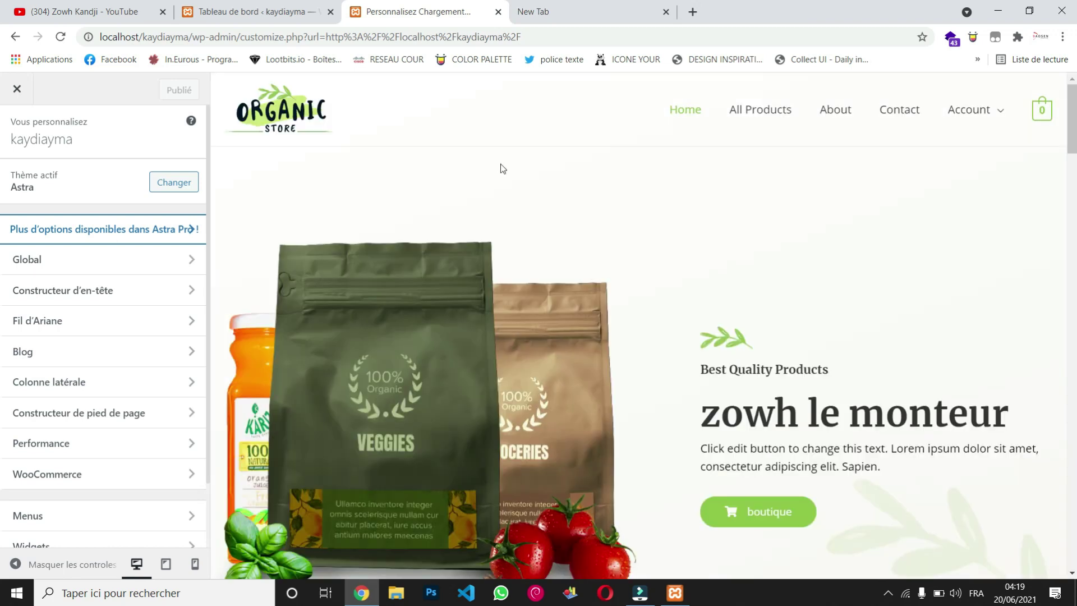
Step: Open the Main Menu in the Customizer's Menus panel for editing
scroll(564, 261, "down", 15)
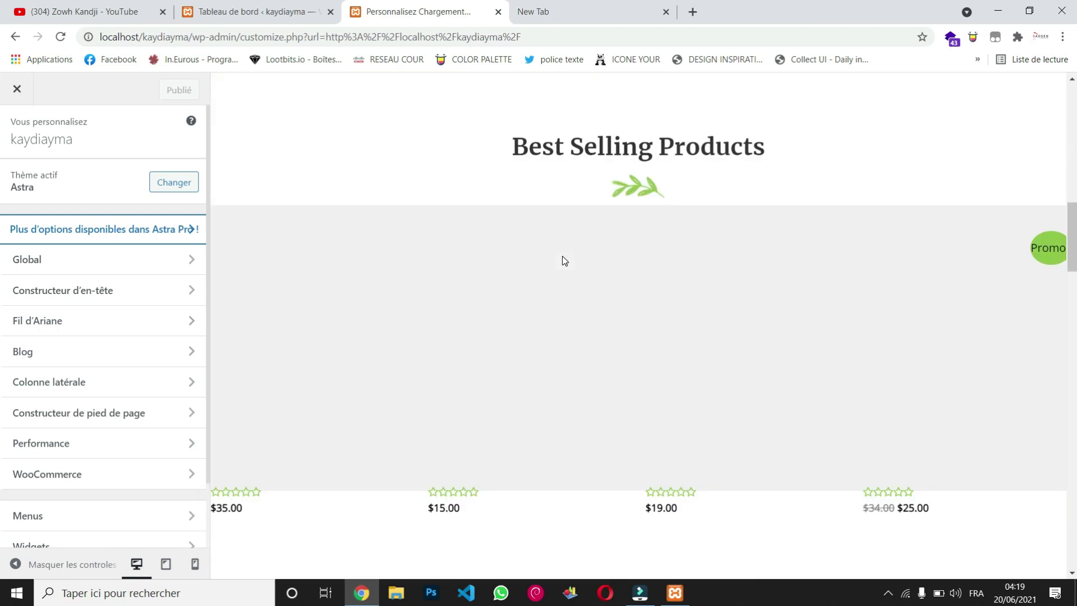
scroll(564, 261, "up", 15)
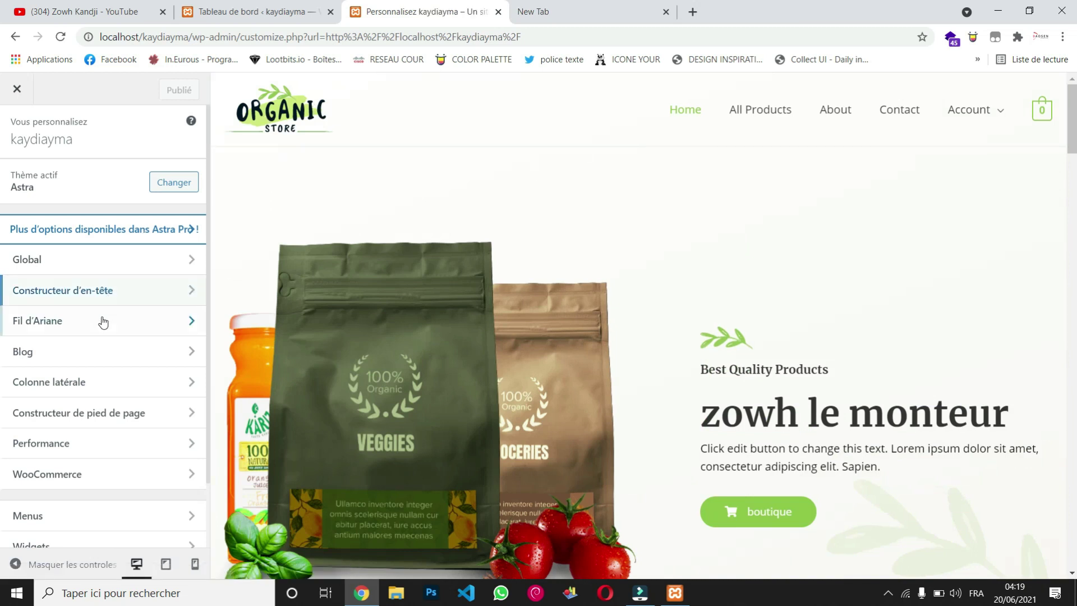
scroll(103, 326, "down", 1)
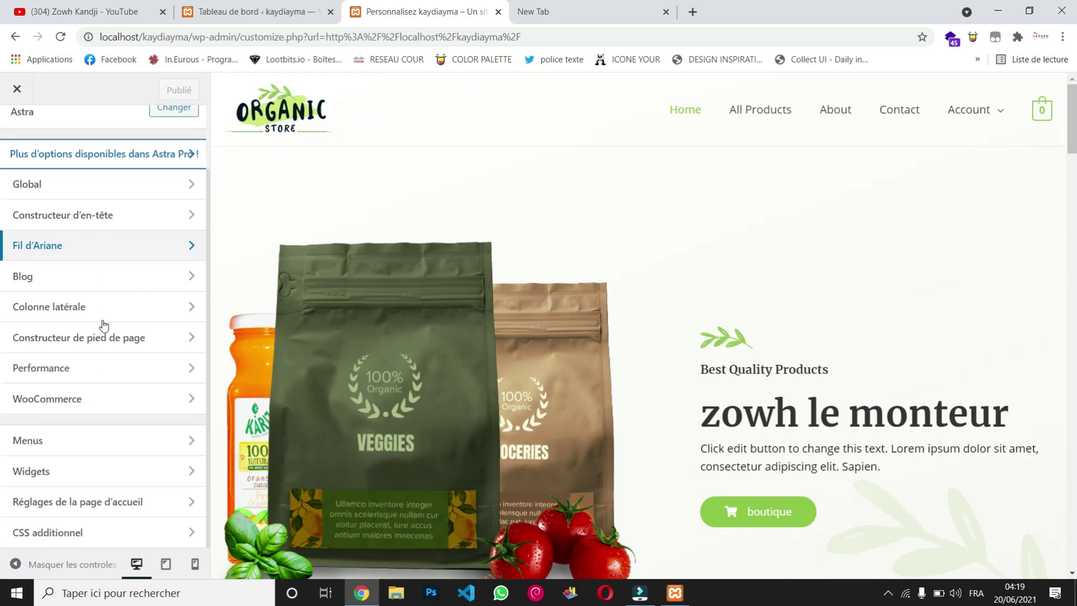
left_click(88, 443)
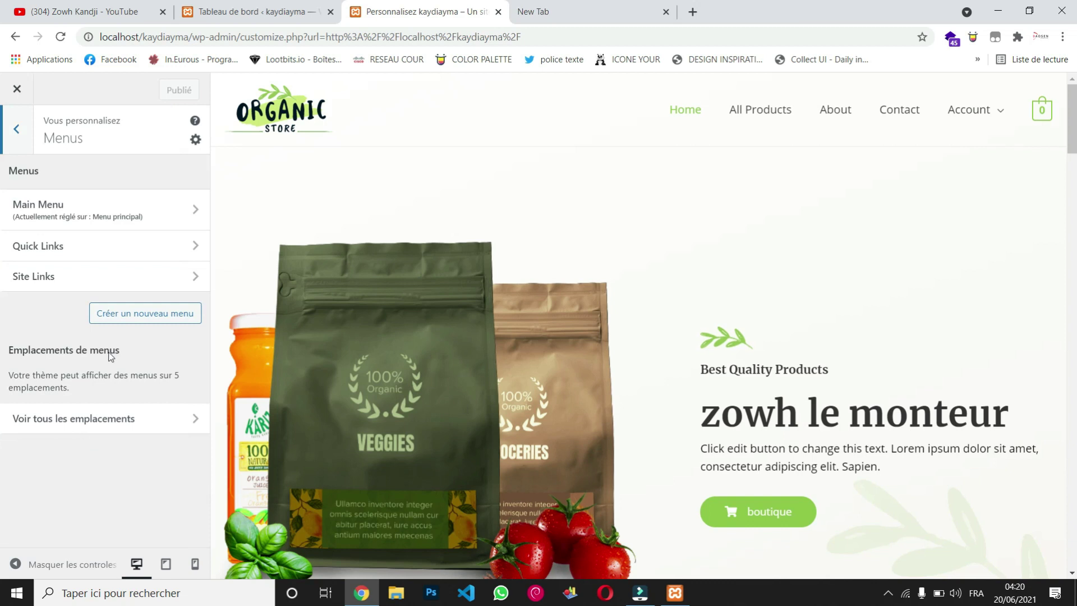
left_click(119, 212)
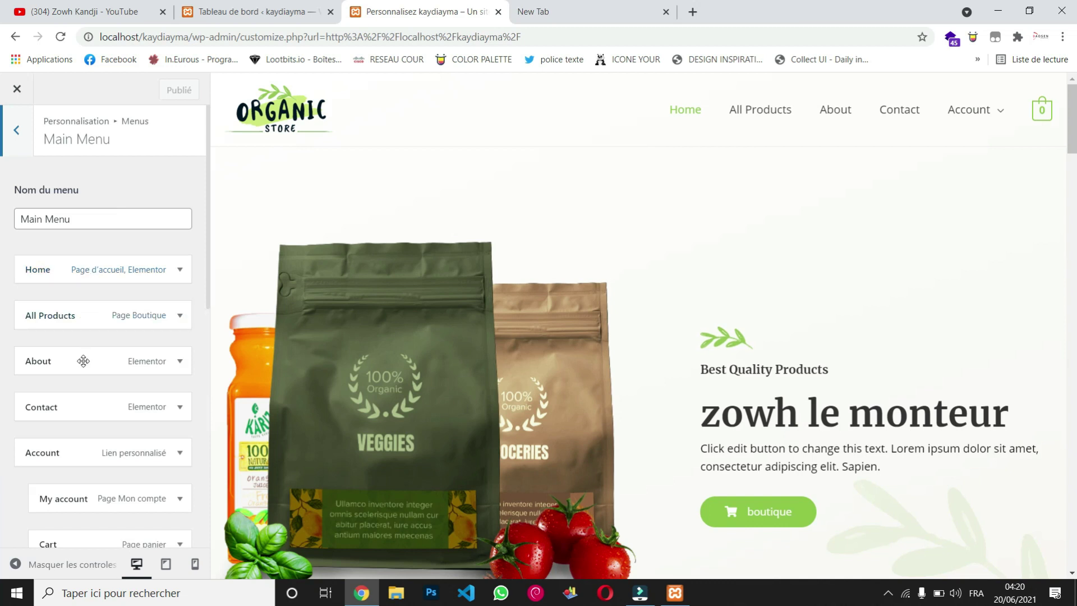
Step: Change the Home item's navigation title to 'Accueil' and collapse it
scroll(83, 361, "down", 2)
scroll(84, 498, "up", 1)
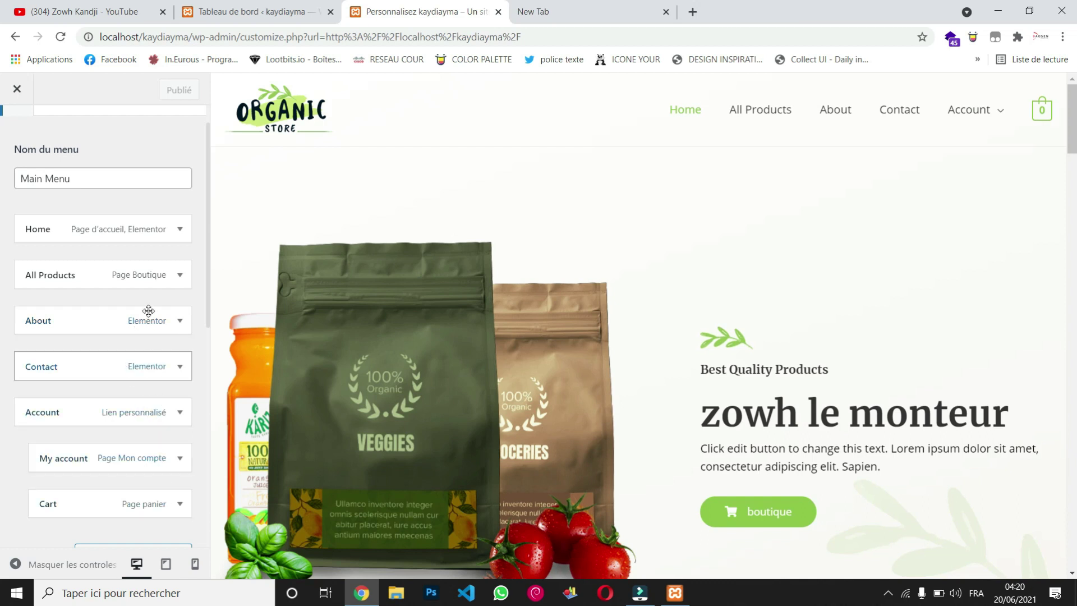
scroll(116, 392, "down", 1)
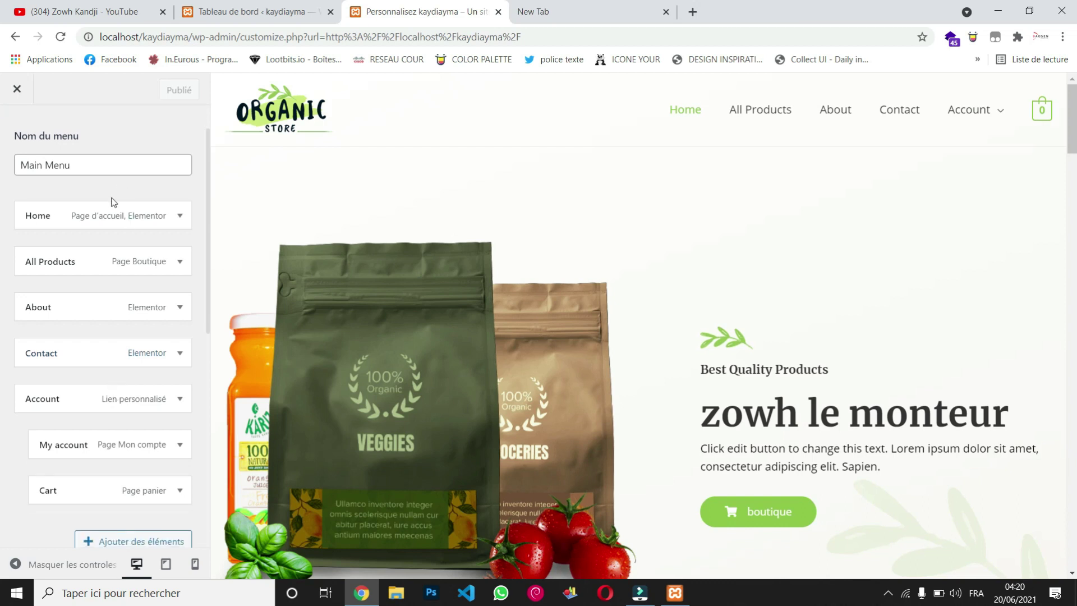
left_click(56, 222)
left_click(68, 261)
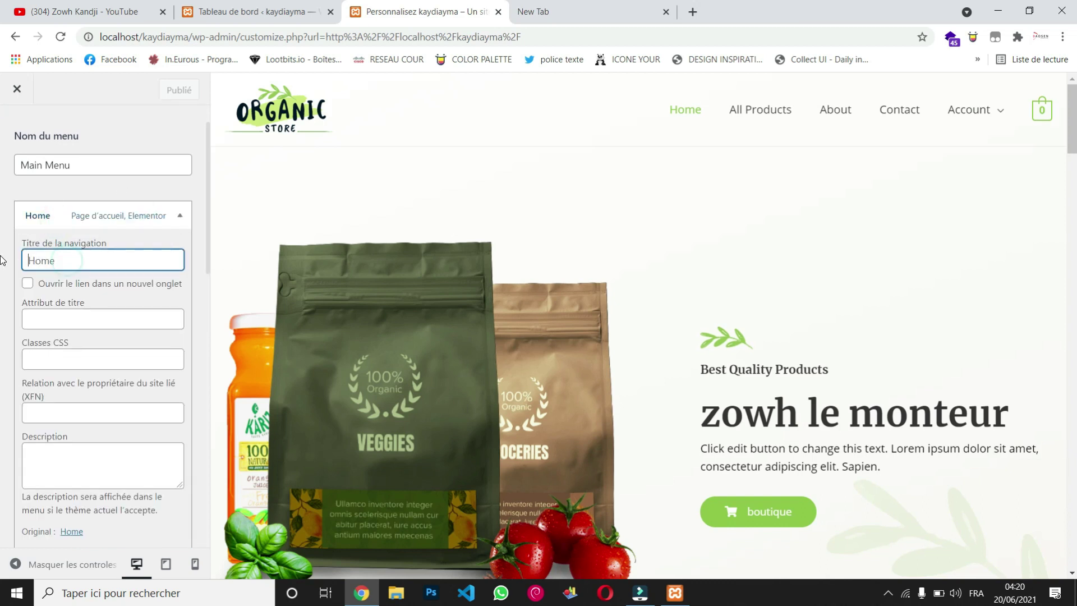
key("ctrl+a")
type("A")
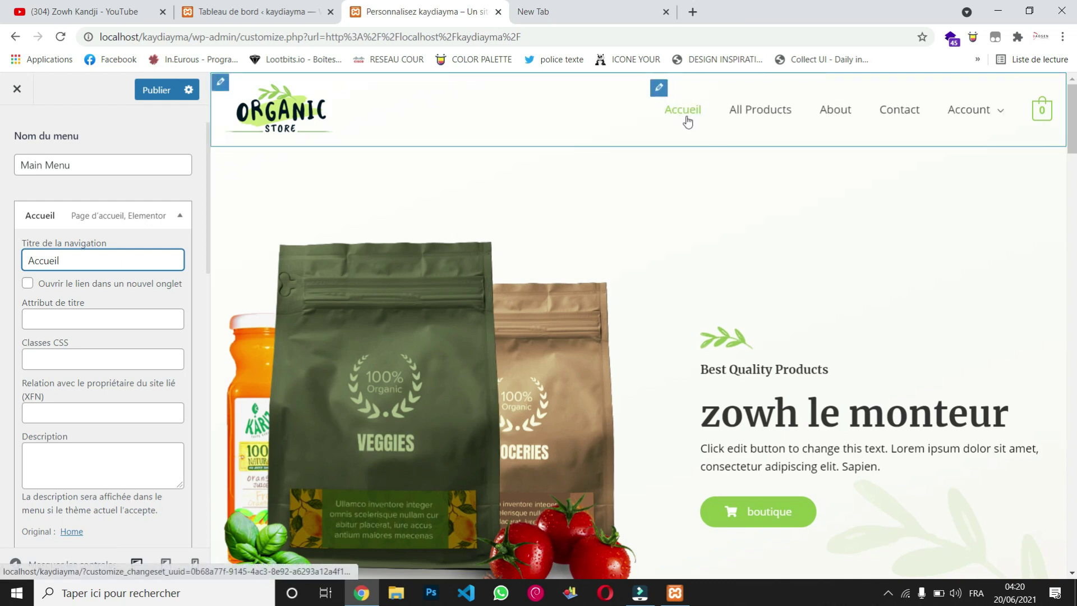
left_click(60, 214)
left_click(67, 316)
Step: Retitle the About menu item 'A Propos de'
left_click(67, 346)
key("ctrl+a")
type("A")
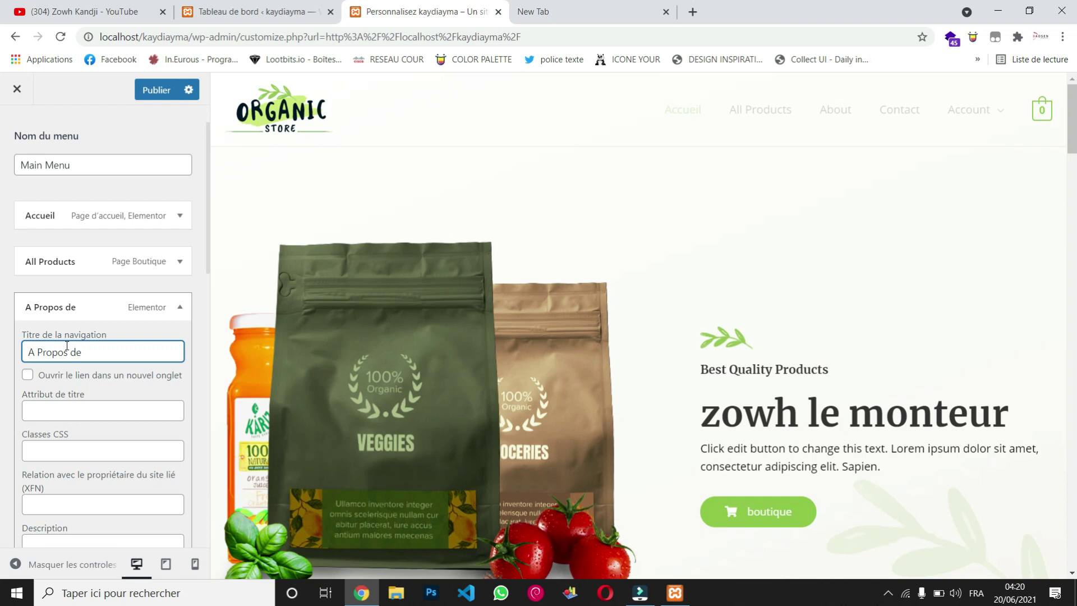
left_click(91, 306)
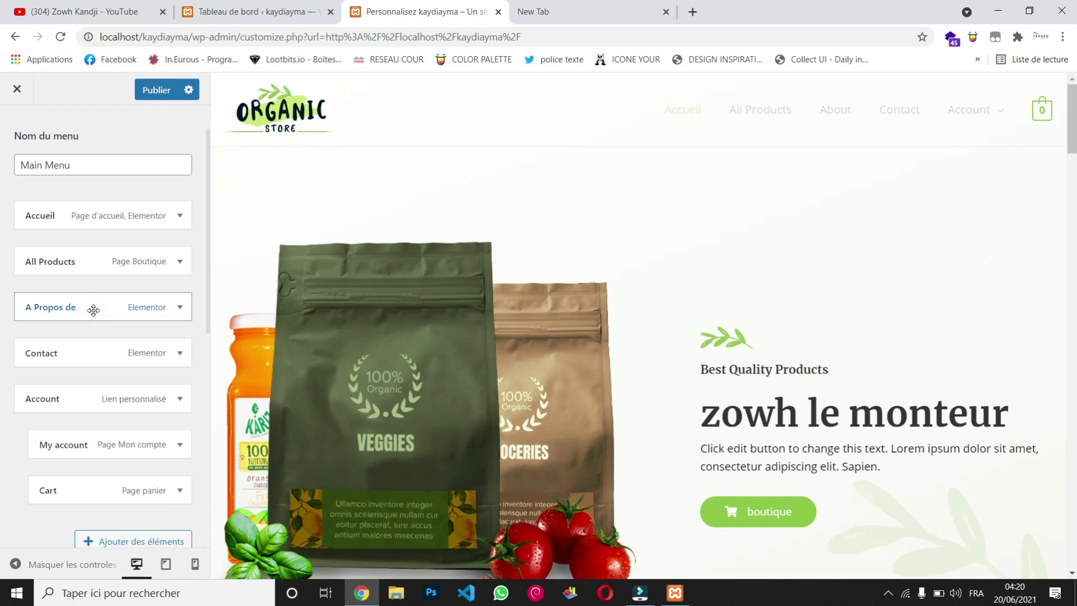
Step: Retitle the All Products menu item 'Boutique'
left_click(87, 265)
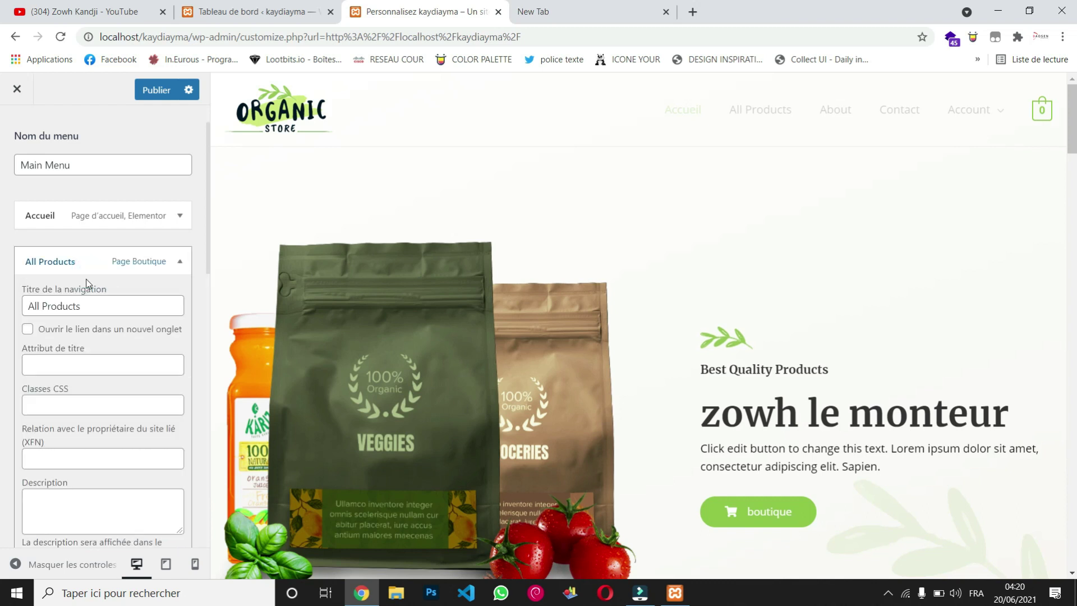
left_click_drag(88, 309, 11, 309)
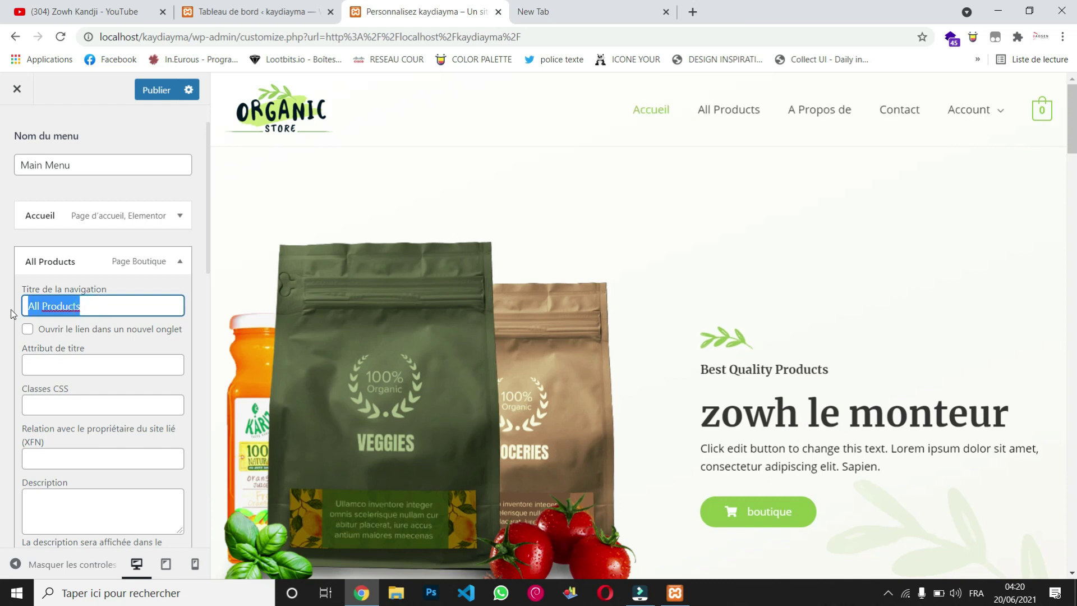
type("Boutique")
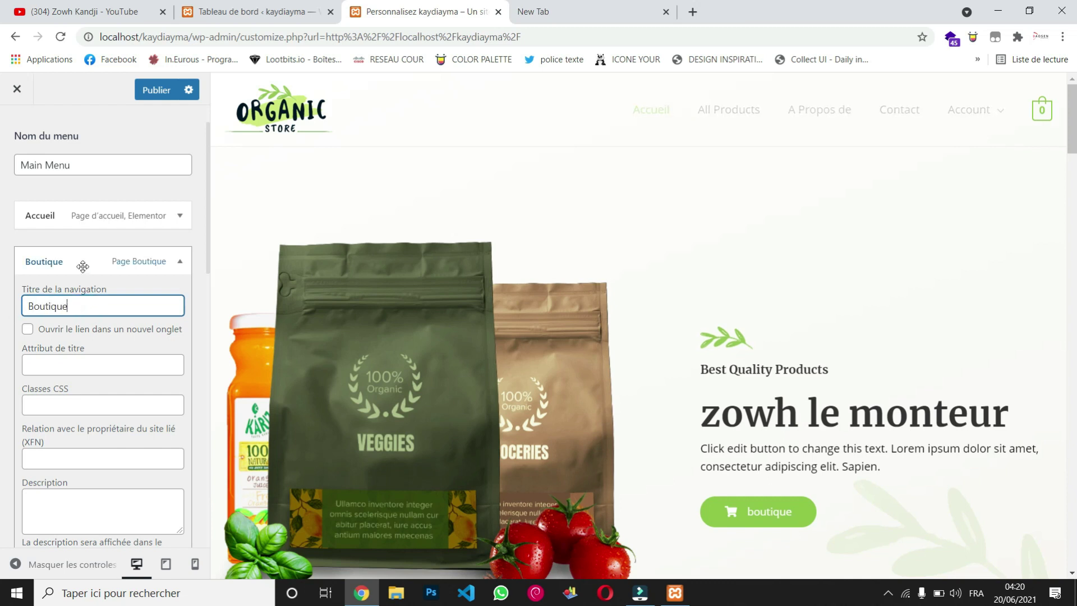
left_click(83, 265)
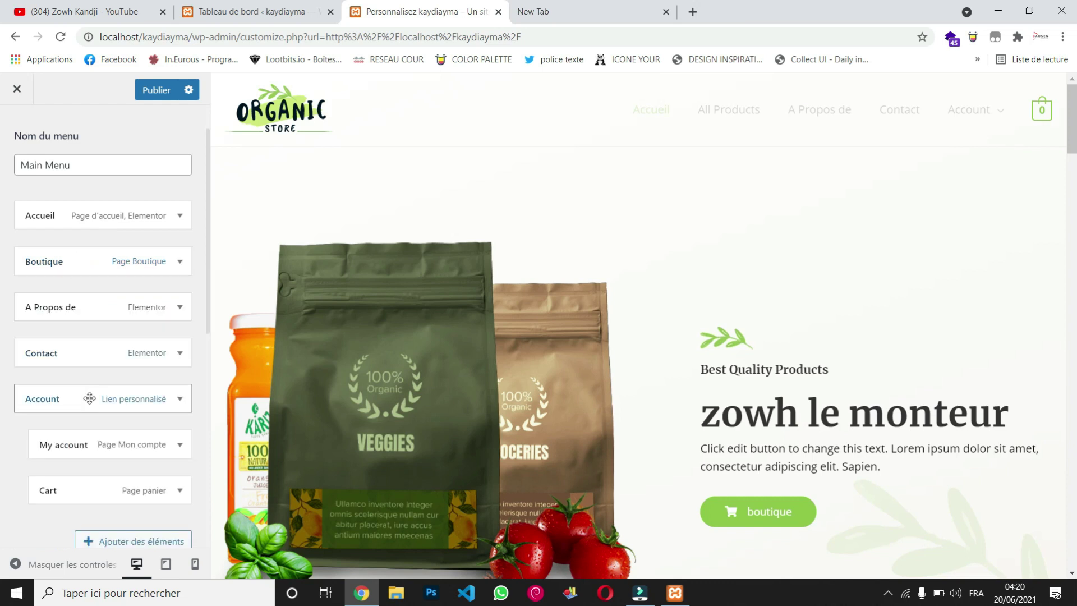
Step: Retitle the Account menu item 'Compte'
left_click(90, 398)
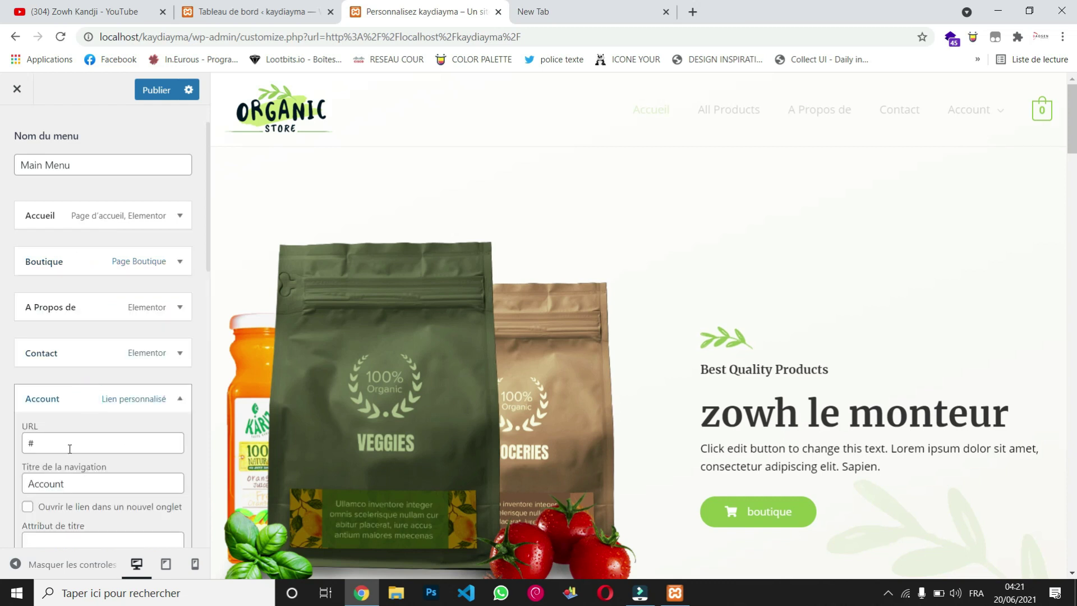
scroll(68, 446, "down", 1)
left_click_drag(70, 460, 5, 454)
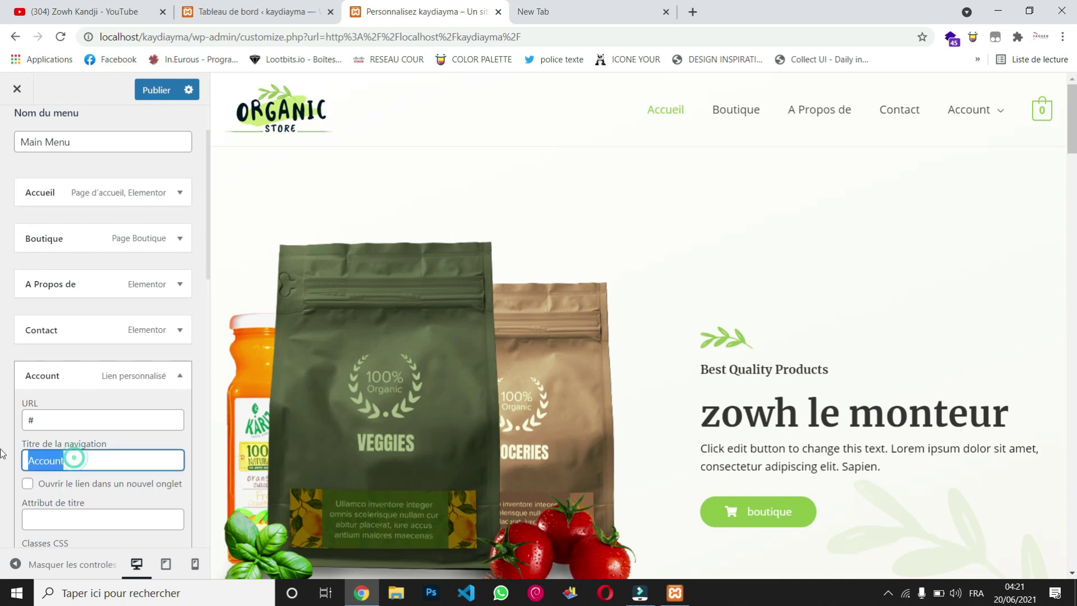
type("Com")
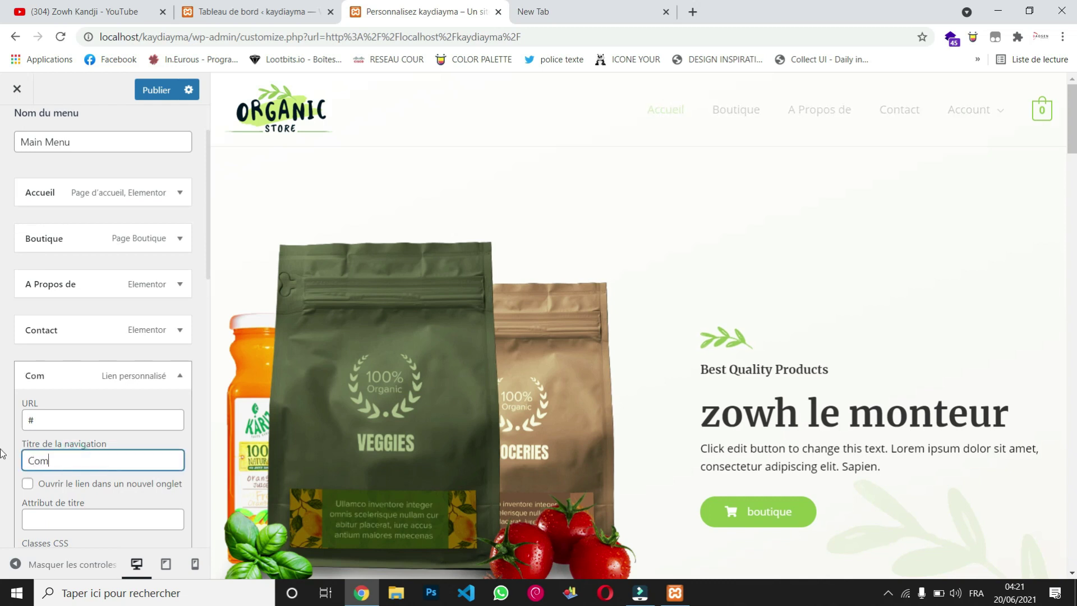
type("pte")
left_click(76, 380)
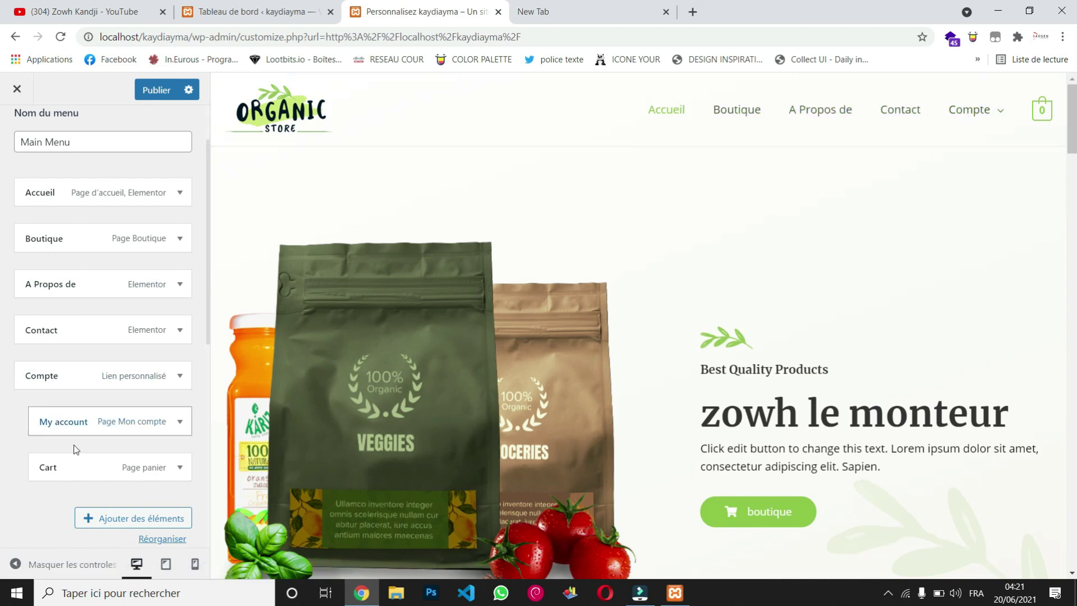
scroll(75, 447, "down", 4)
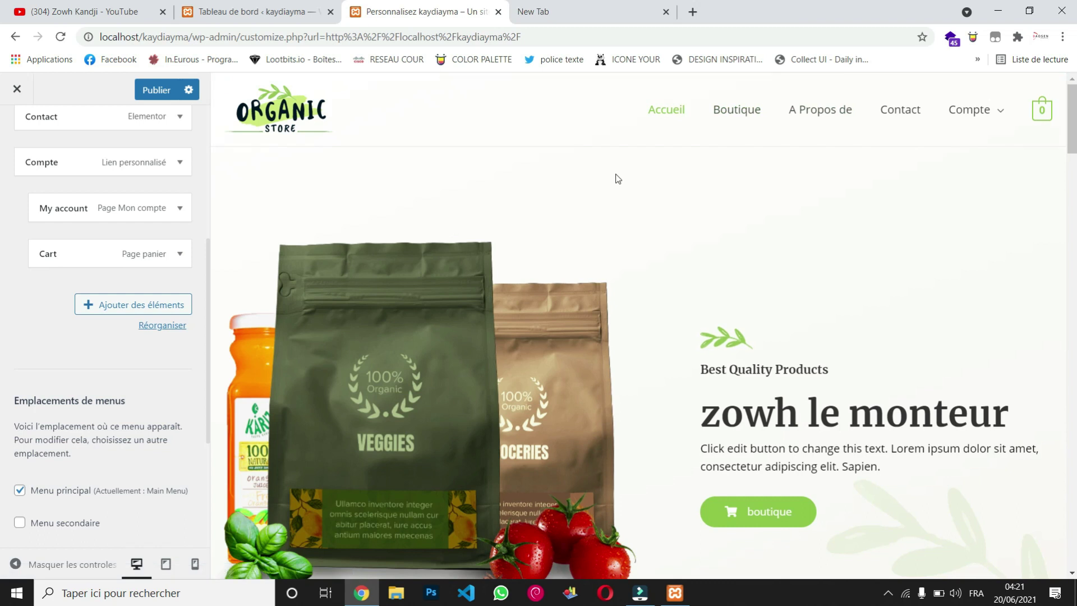
Step: Create a new page named 'localisation' from the menu's add-items panel
left_click(151, 305)
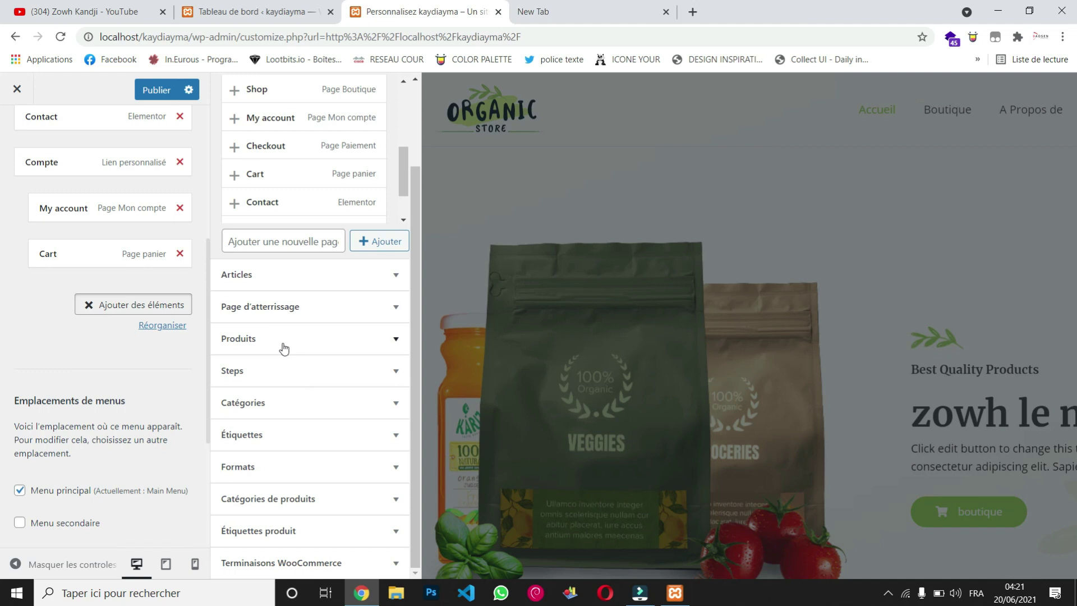
left_click(272, 238)
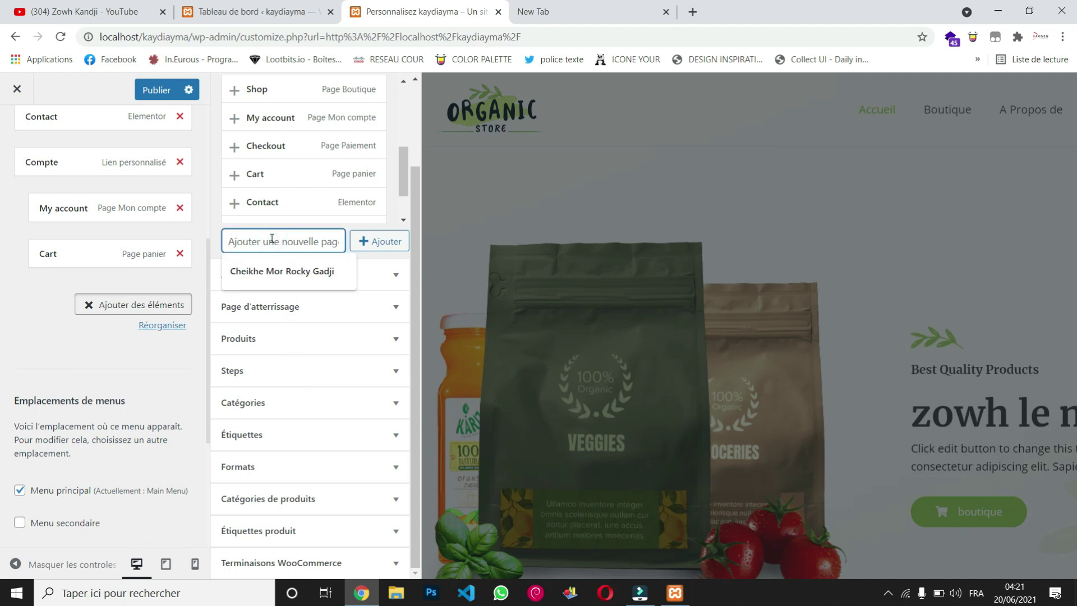
type("localisation")
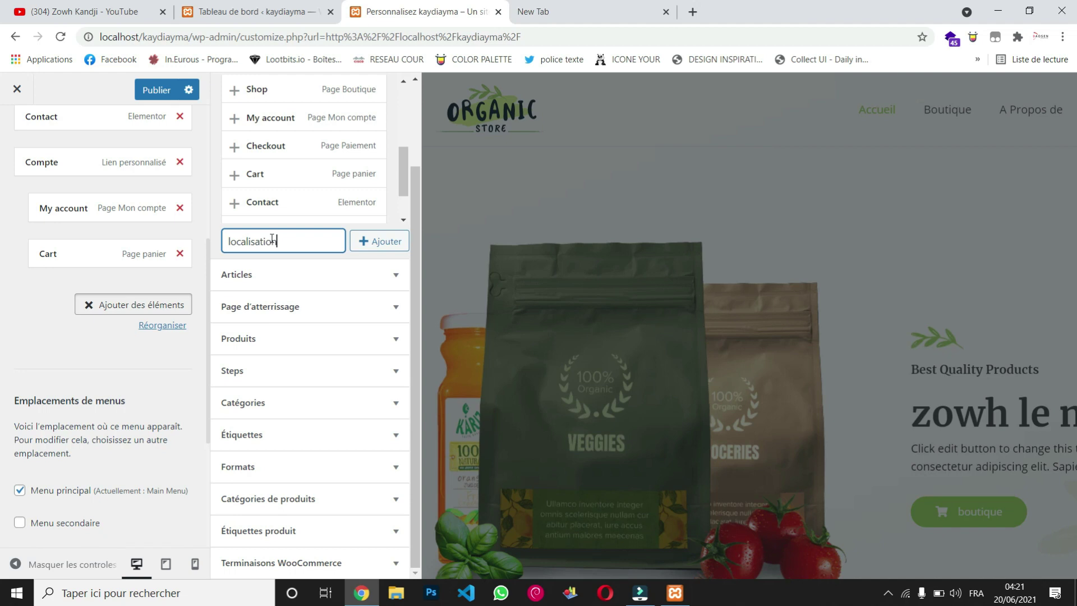
left_click(393, 244)
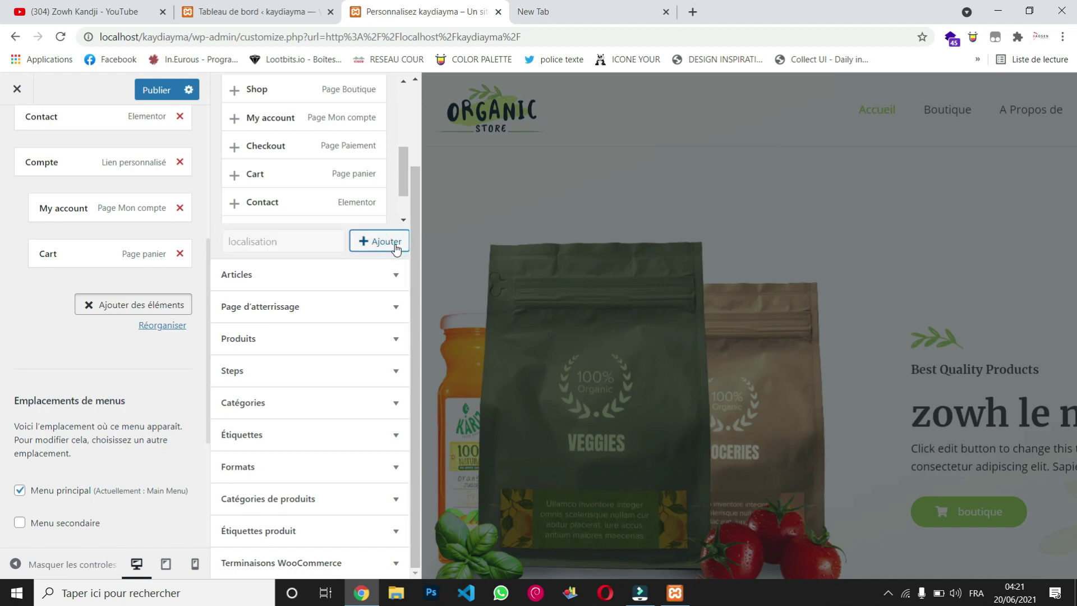
Step: Add the localisation page to the Main Menu and move it directly below Accueil
left_click_drag(406, 184, 389, 101)
left_click(261, 97)
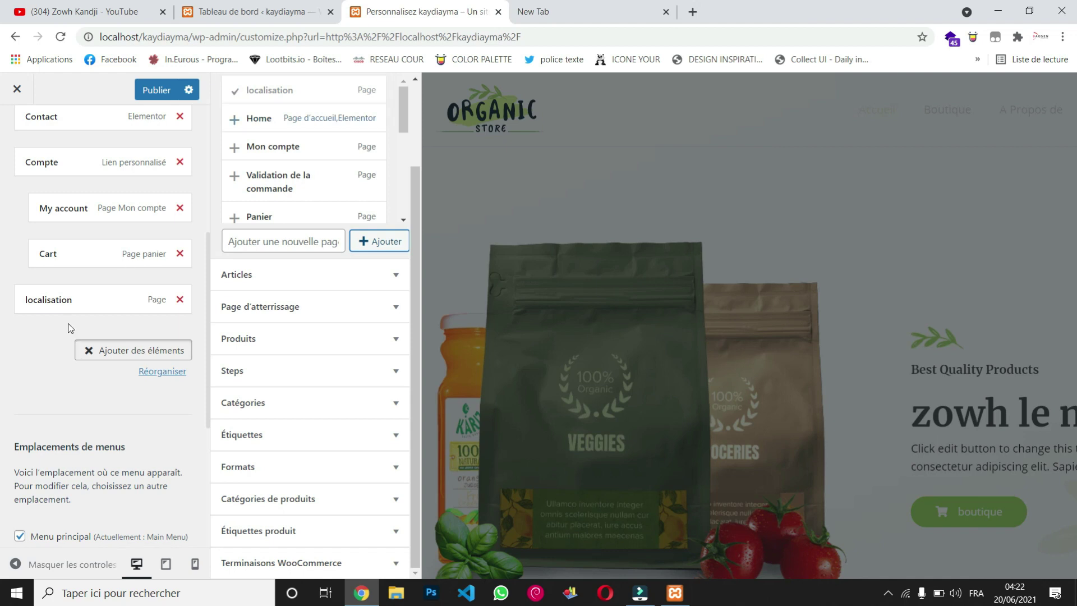
scroll(70, 329, "up", 3)
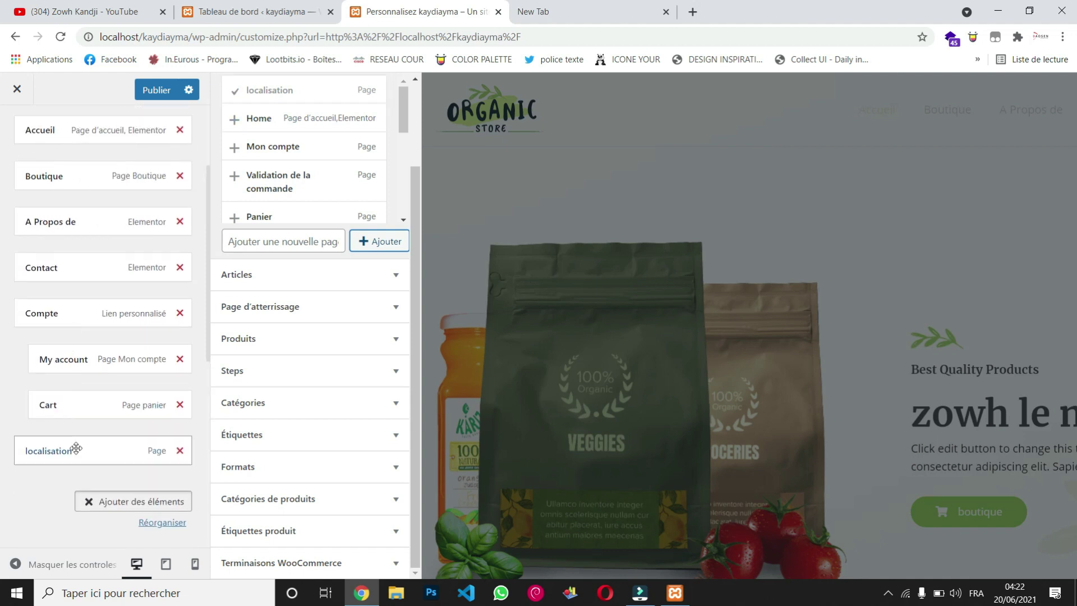
left_click_drag(78, 450, 67, 172)
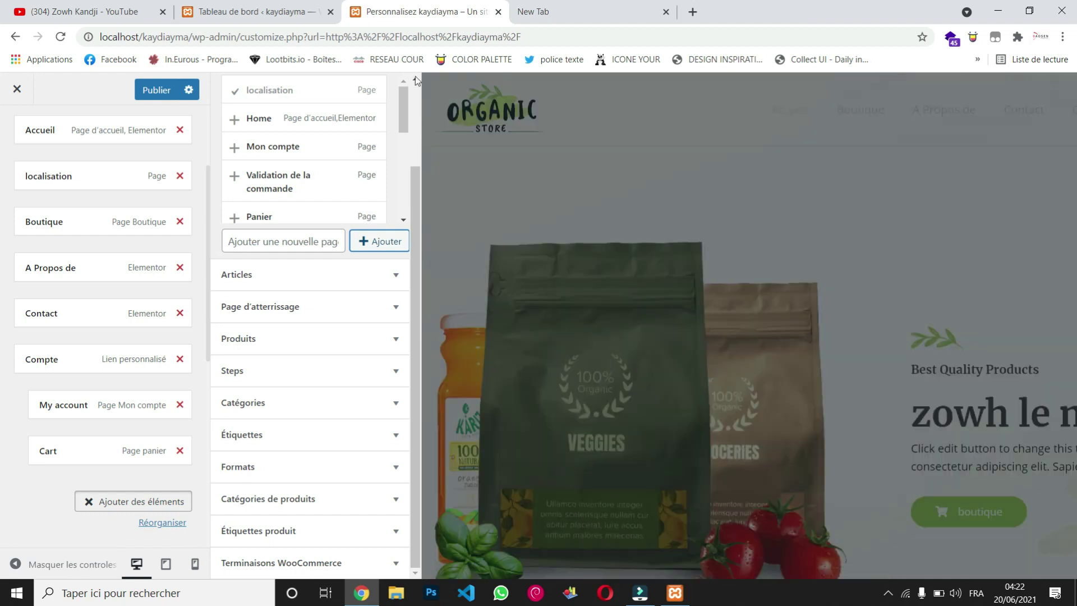
scroll(415, 76, "up", 2)
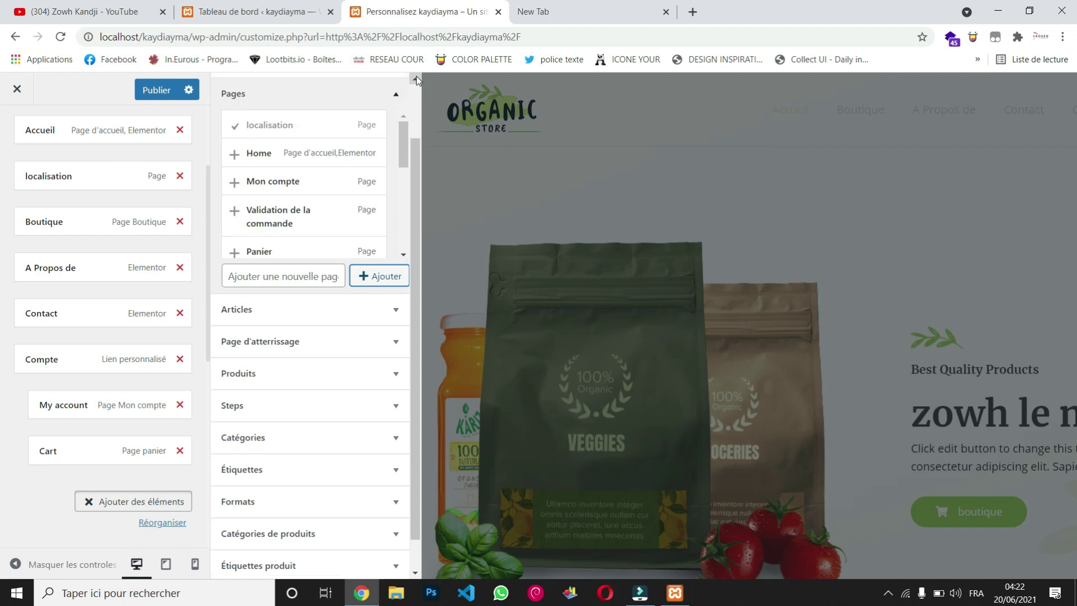
Step: Remove the localisation item from the Main Menu and publish the Customizer changes
left_click(453, 178)
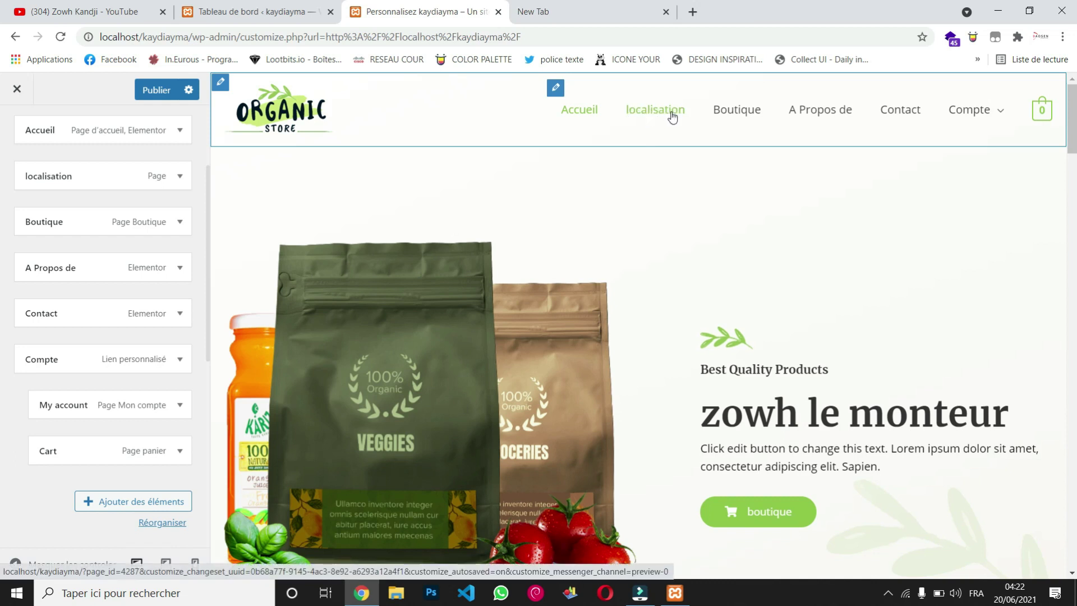
left_click(180, 176)
left_click(180, 176)
left_click(180, 177)
left_click(34, 512)
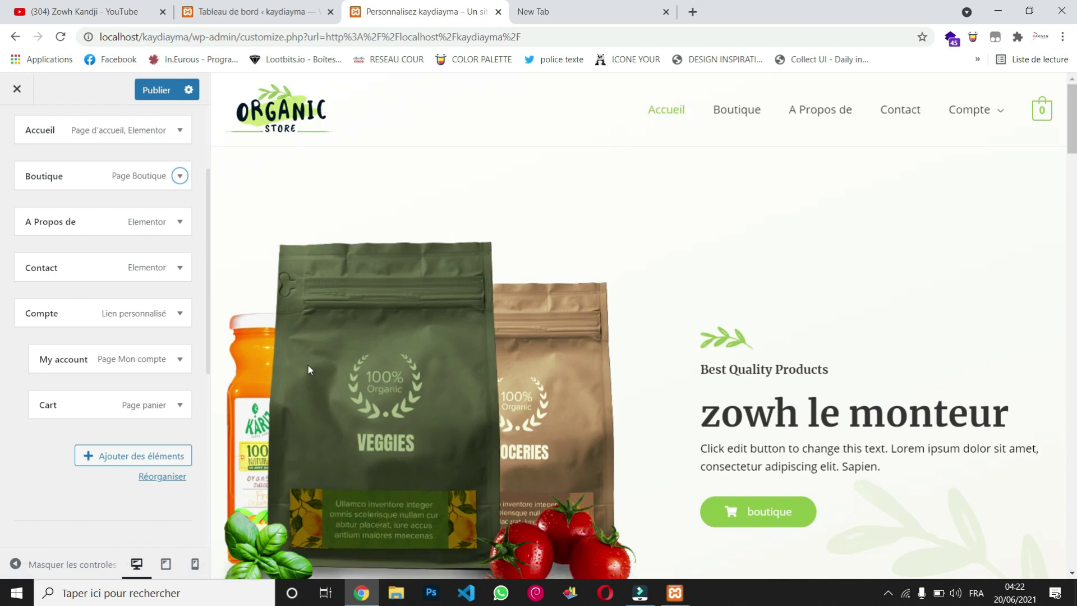
left_click(147, 91)
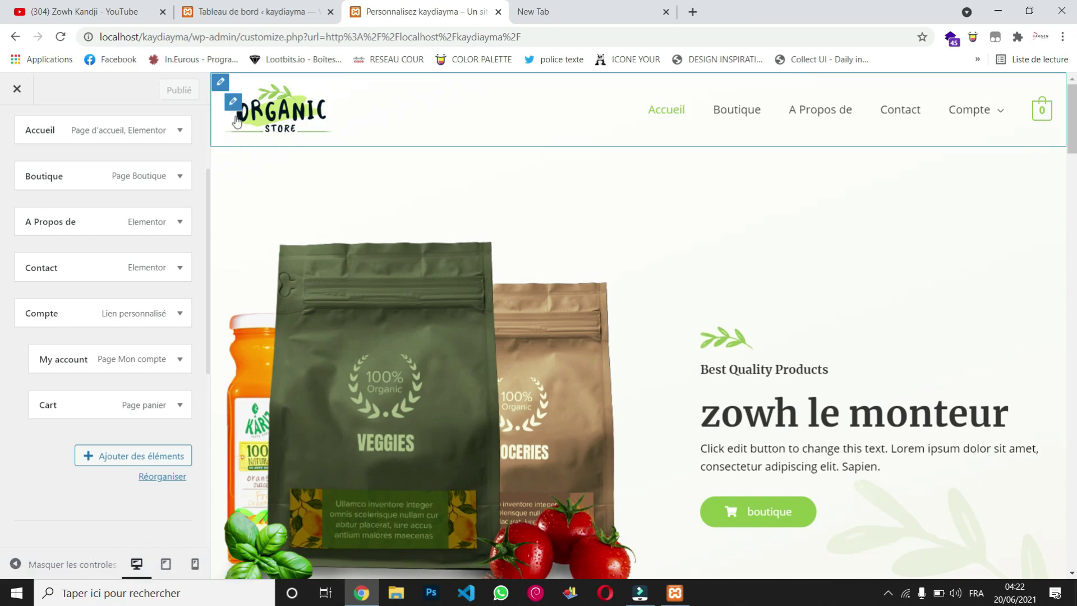
Step: In the En-tête transparent settings, start selecting an image for the separate logo
left_click(234, 103)
left_click(234, 104)
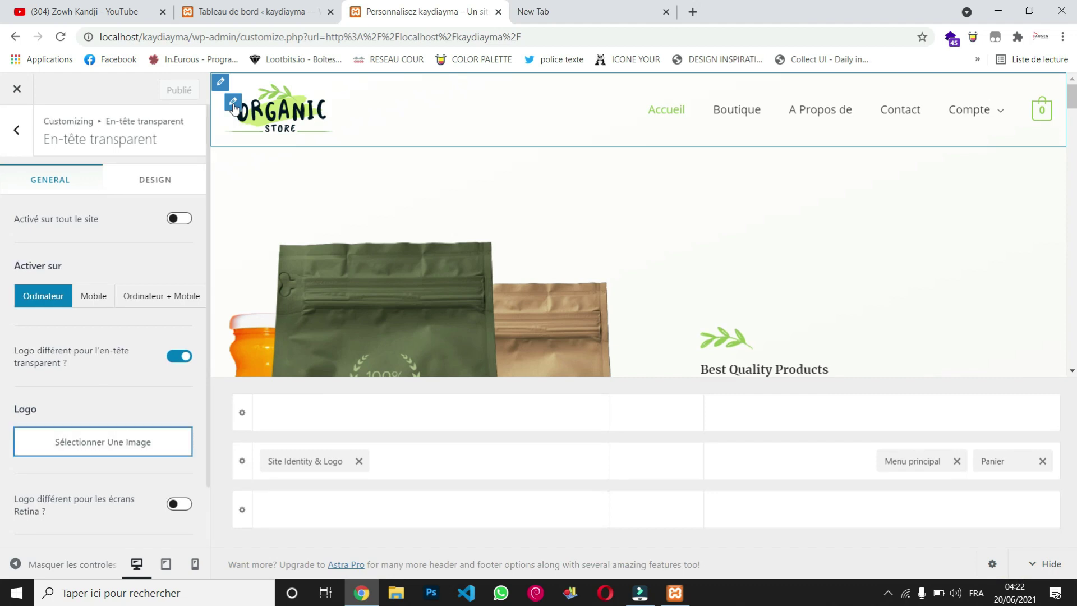
scroll(66, 484, "down", 1)
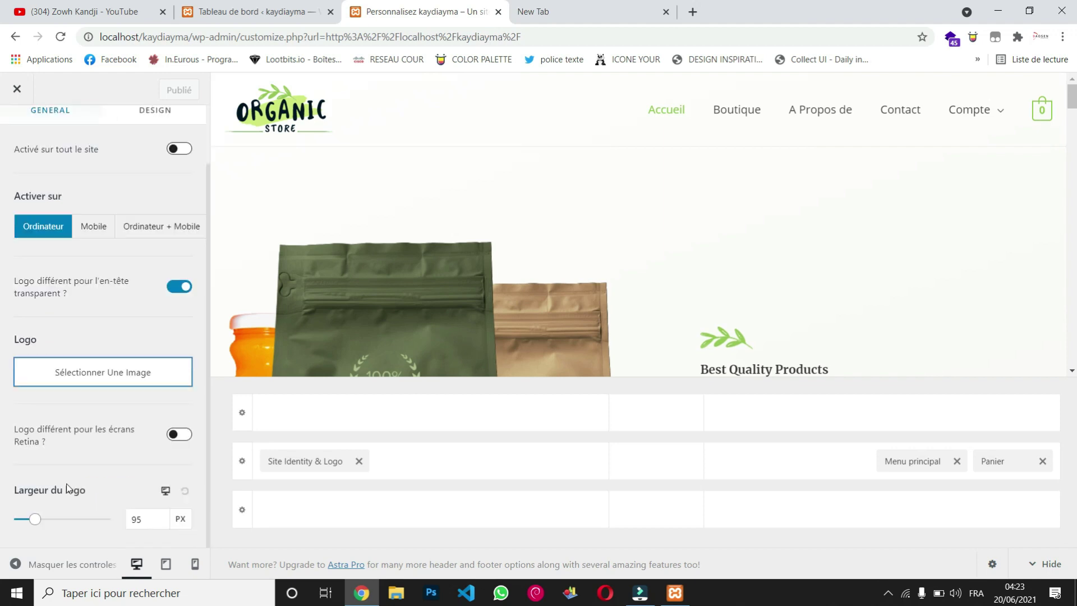
left_click(90, 385)
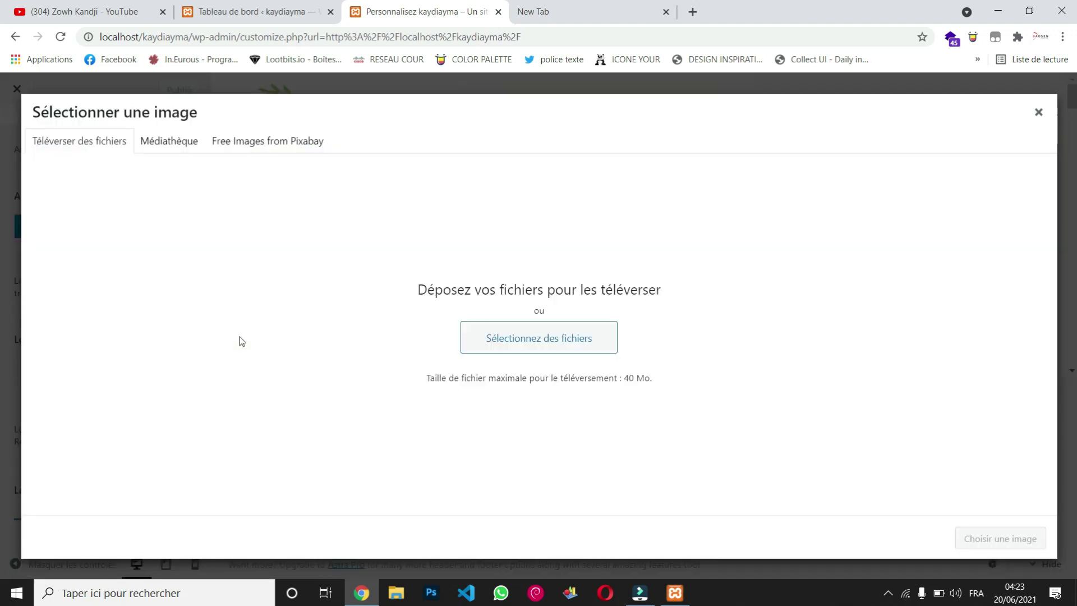
Step: Browse the Téléchargements and Bureau folders for the headphones image to upload
left_click(494, 348)
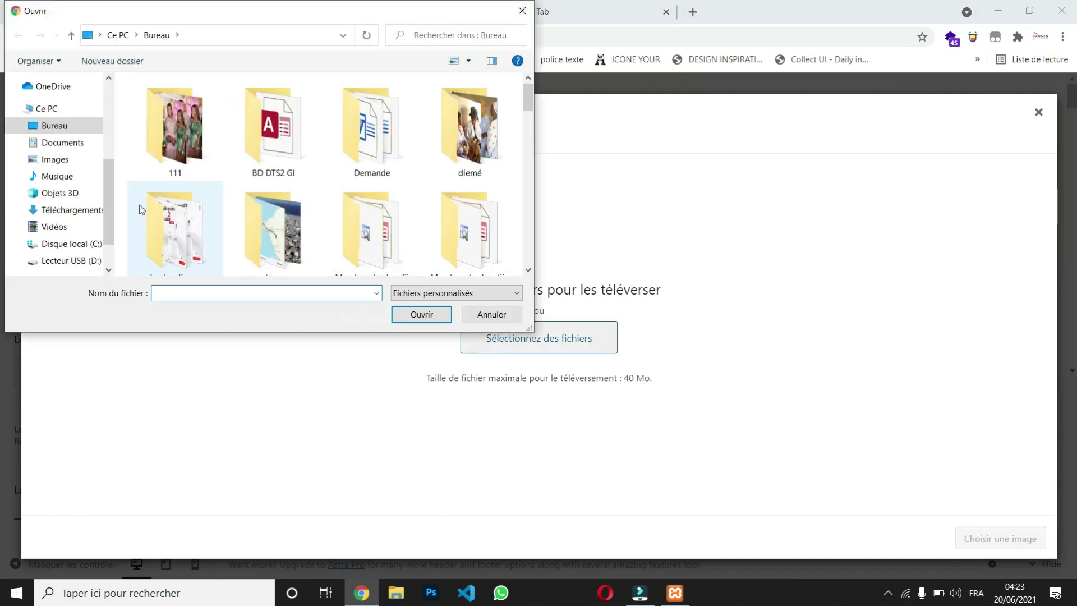
left_click(113, 138)
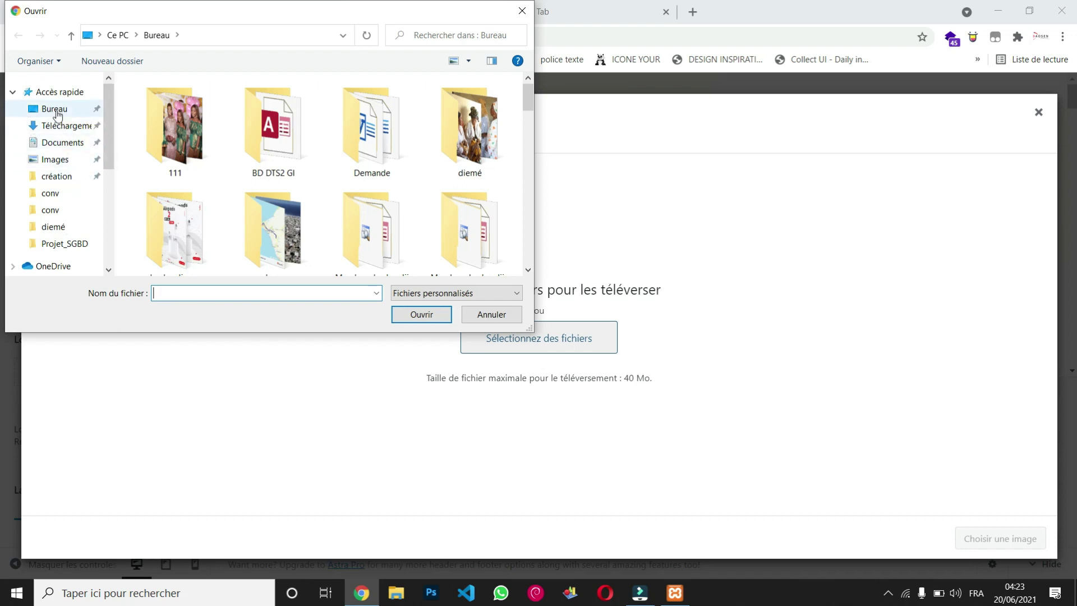
left_click(66, 128)
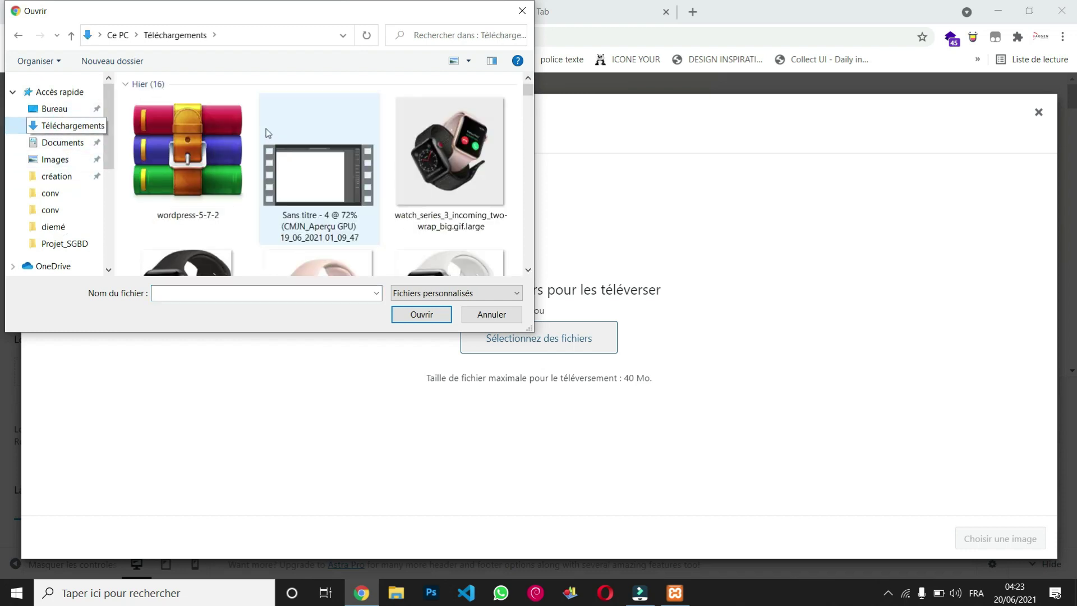
scroll(323, 202, "down", 2)
scroll(322, 202, "down", 5)
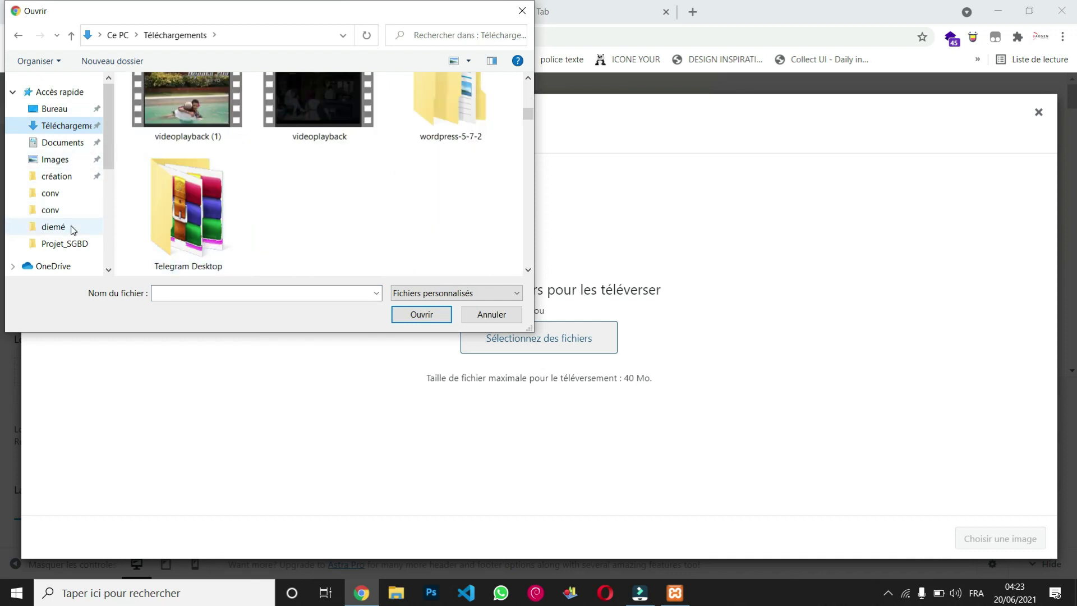
scroll(72, 229, "down", 3)
left_click(56, 177)
scroll(314, 154, "down", 10)
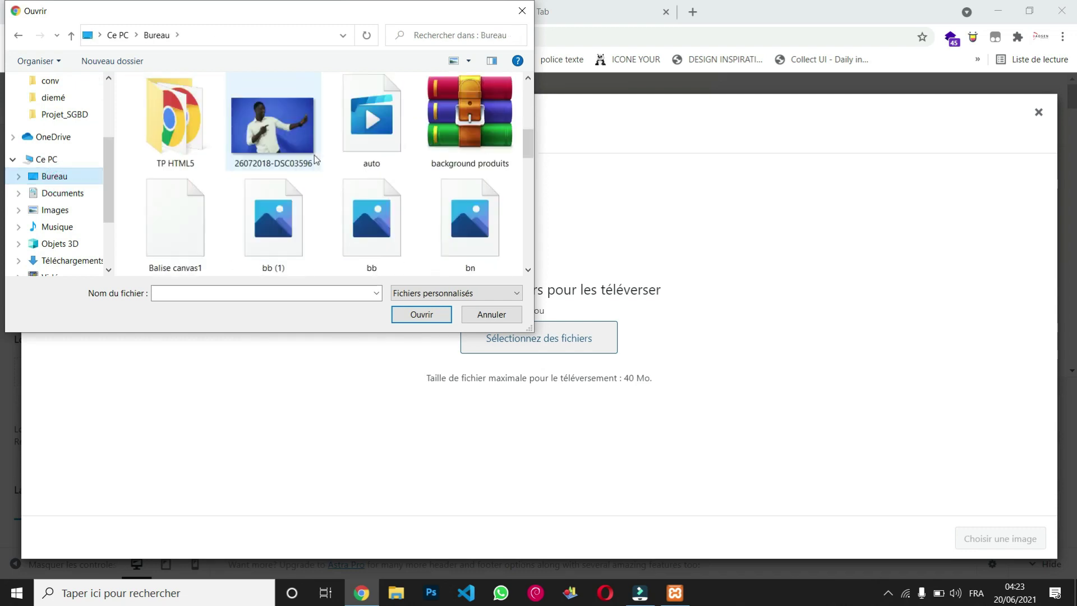
scroll(314, 155, "up", 3)
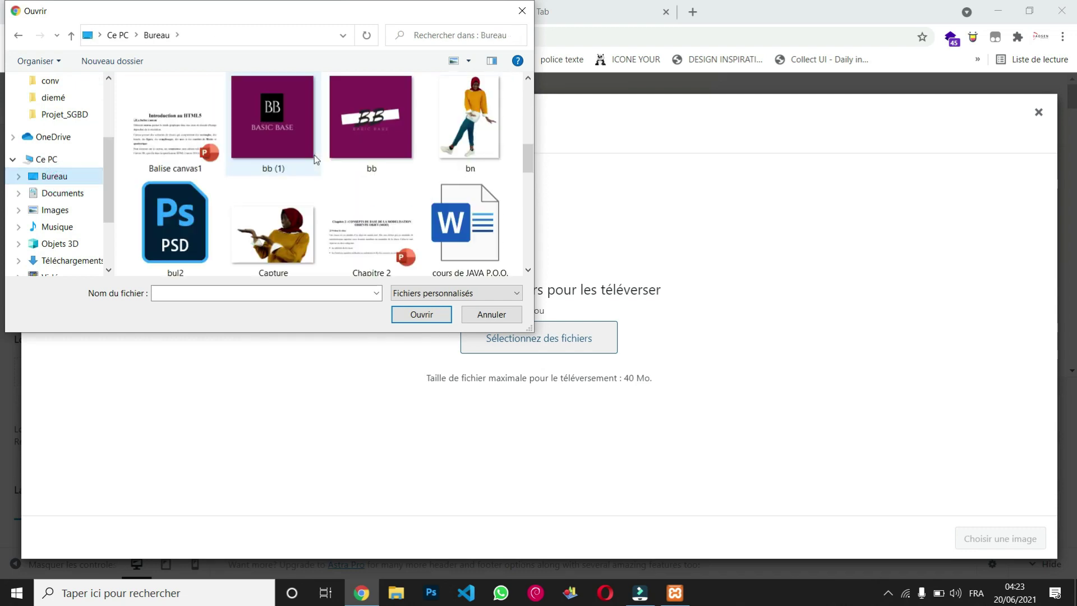
scroll(314, 155, "up", 1)
scroll(314, 155, "up", 1)
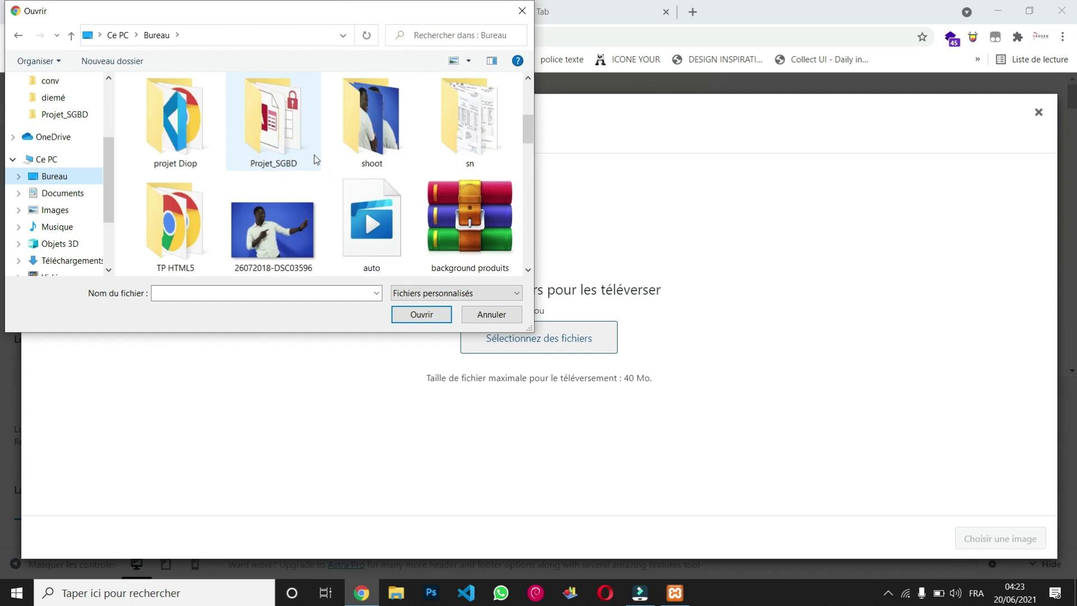
scroll(314, 155, "down", 4)
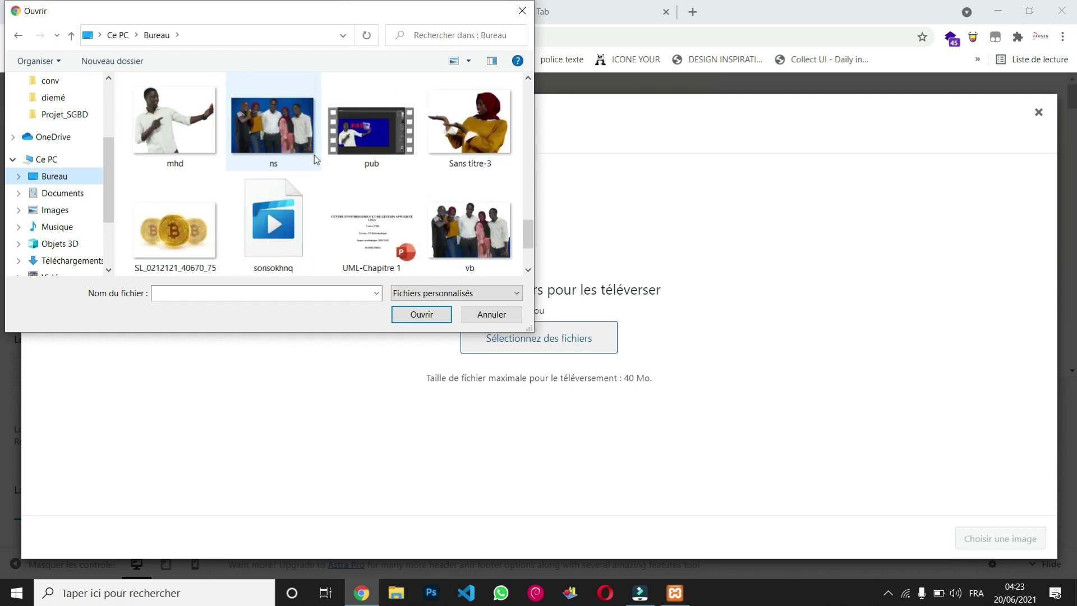
scroll(314, 155, "down", 2)
scroll(314, 155, "up", 4)
scroll(314, 155, "up", 6)
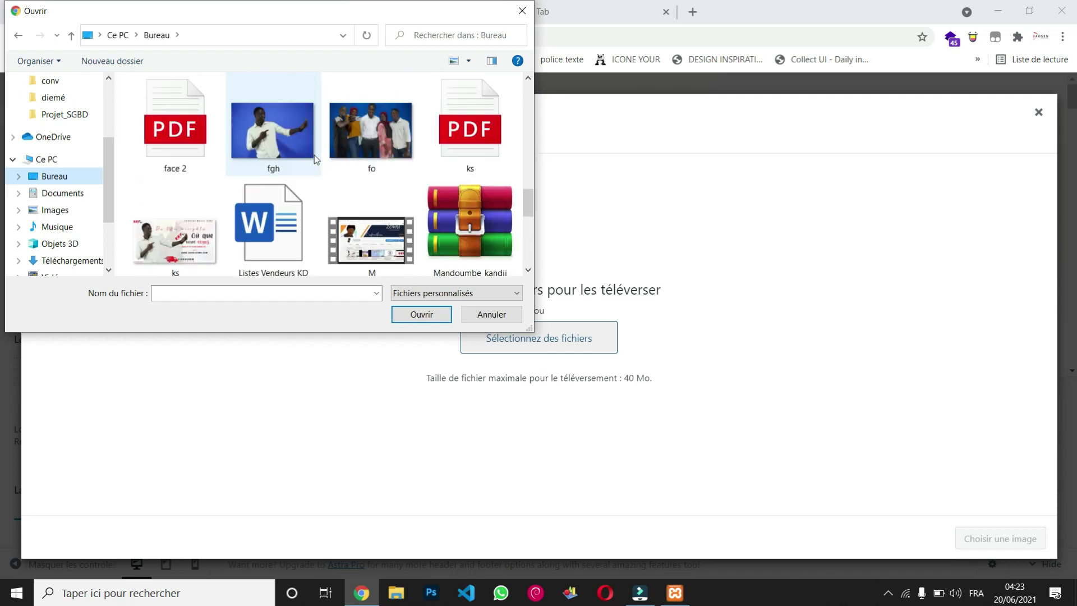
scroll(314, 155, "up", 8)
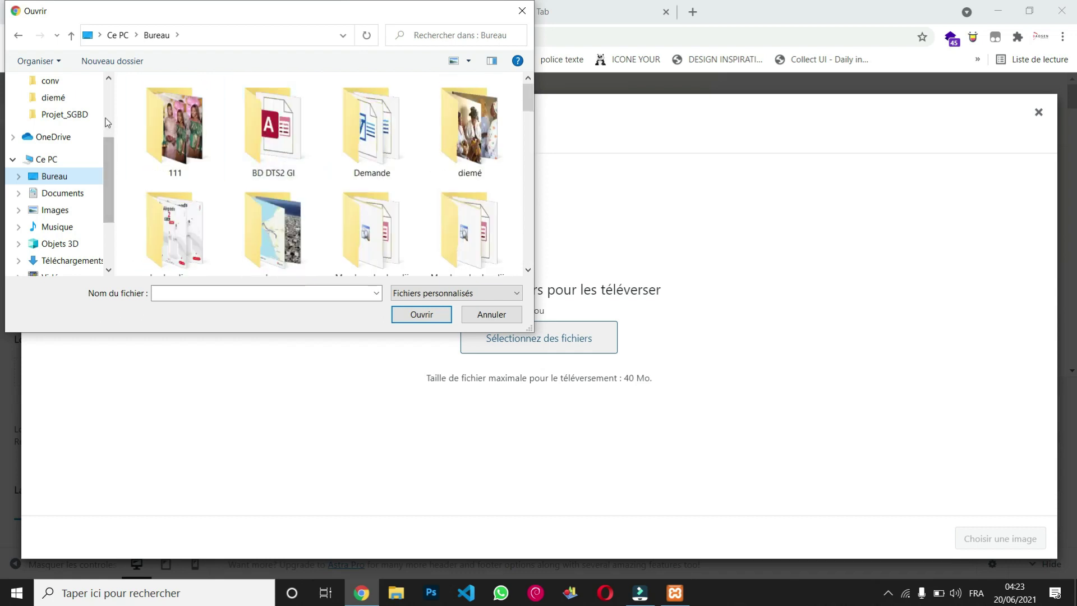
scroll(108, 128, "up", 3)
Step: Upload 77-auriculares-bluetooth-con-sonido-cristalino-h610-1.jpg from Téléchargements
left_click(63, 128)
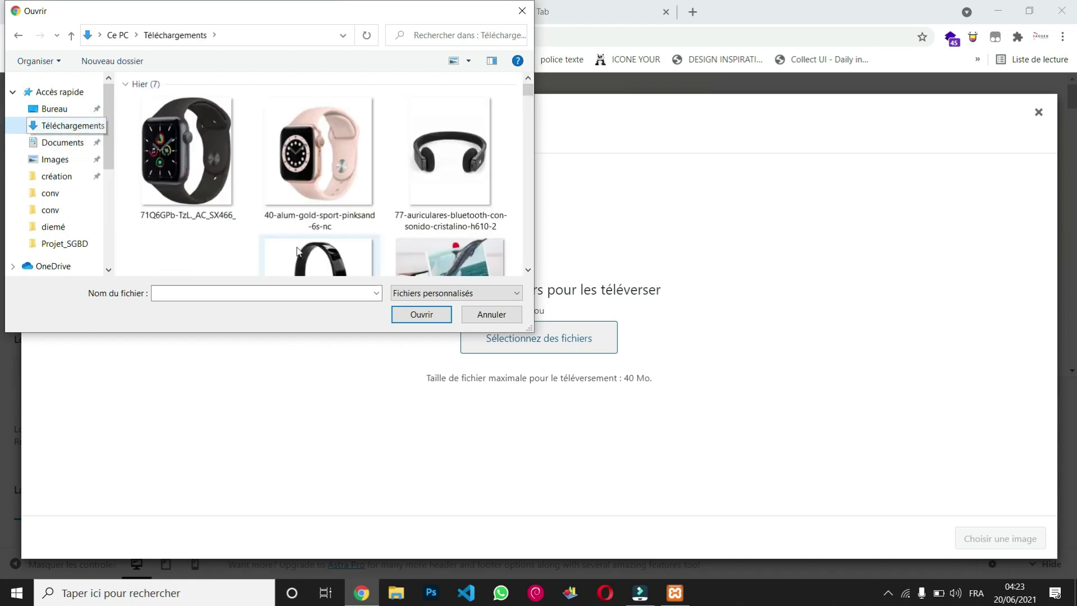
scroll(312, 187, "down", 8)
scroll(309, 184, "up", 1)
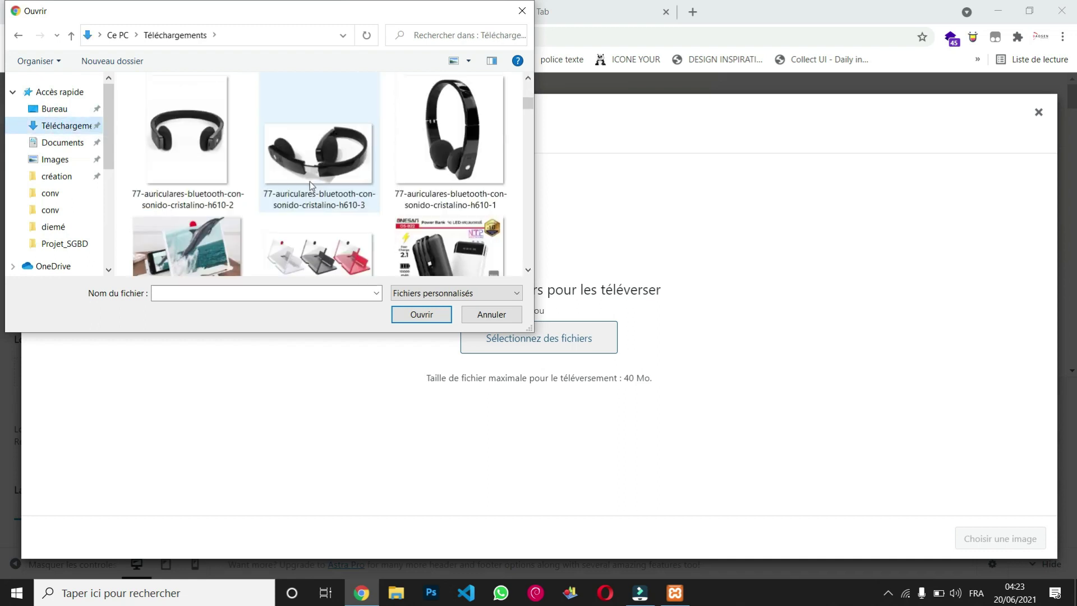
left_click(416, 147)
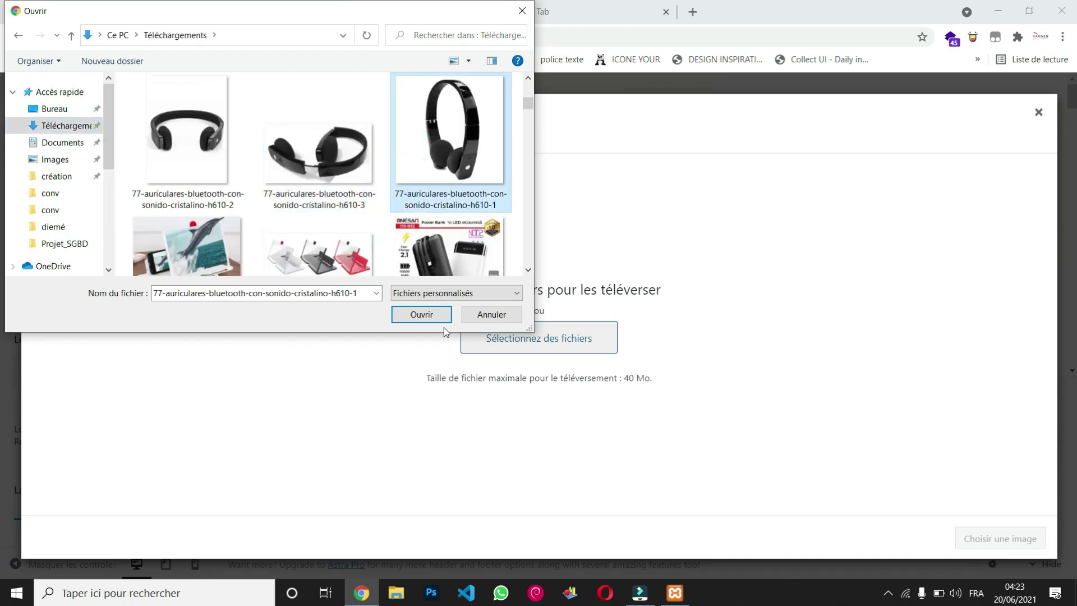
left_click(428, 313)
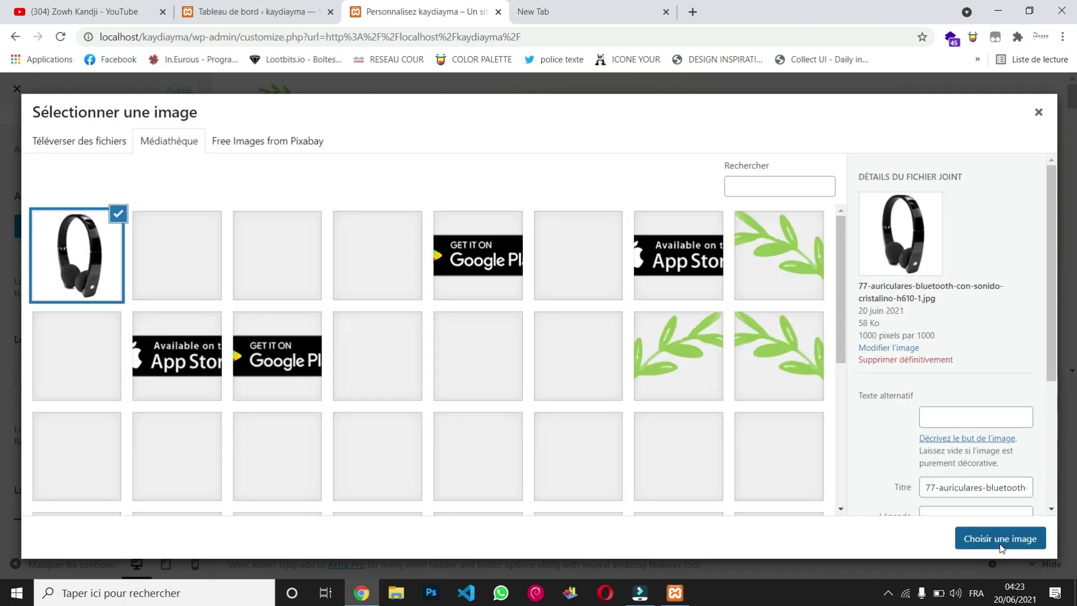
Step: Apply the headphones image as the transparent-header logo, then remove it again
left_click(1000, 540)
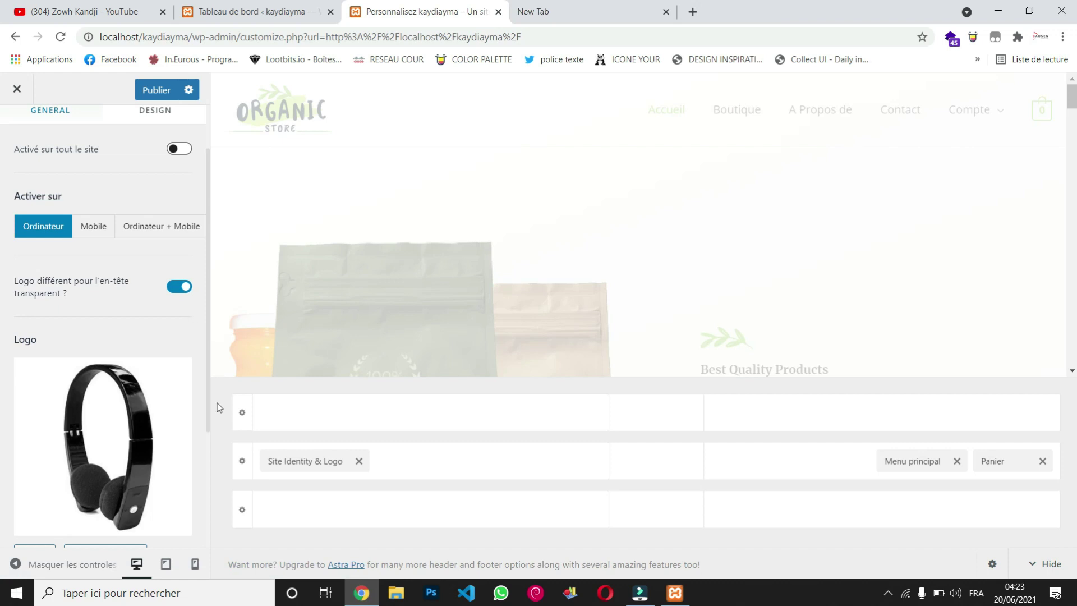
scroll(196, 404, "down", 2)
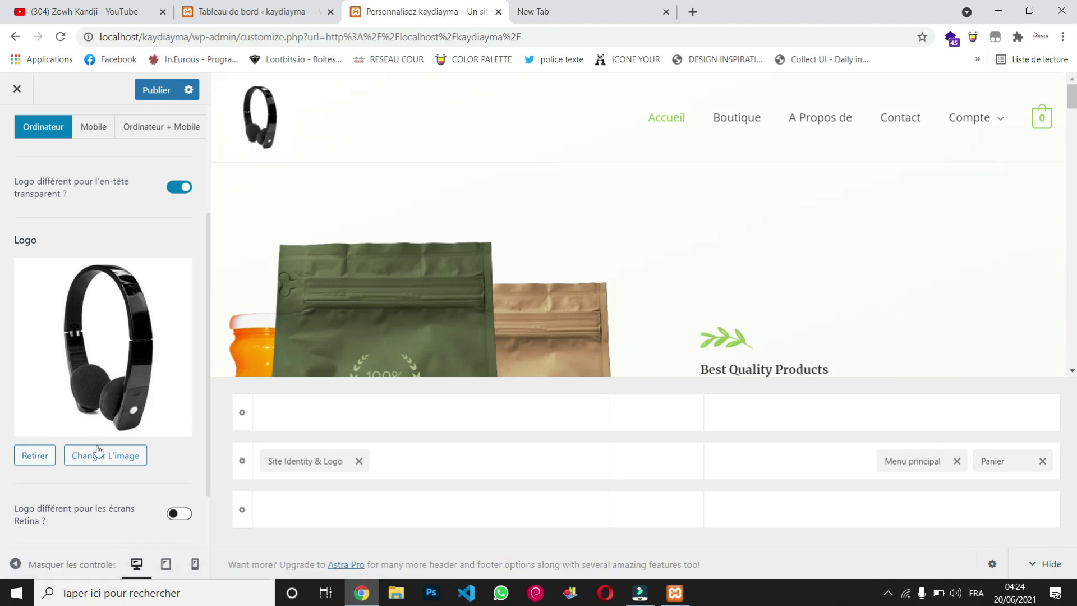
left_click(48, 461)
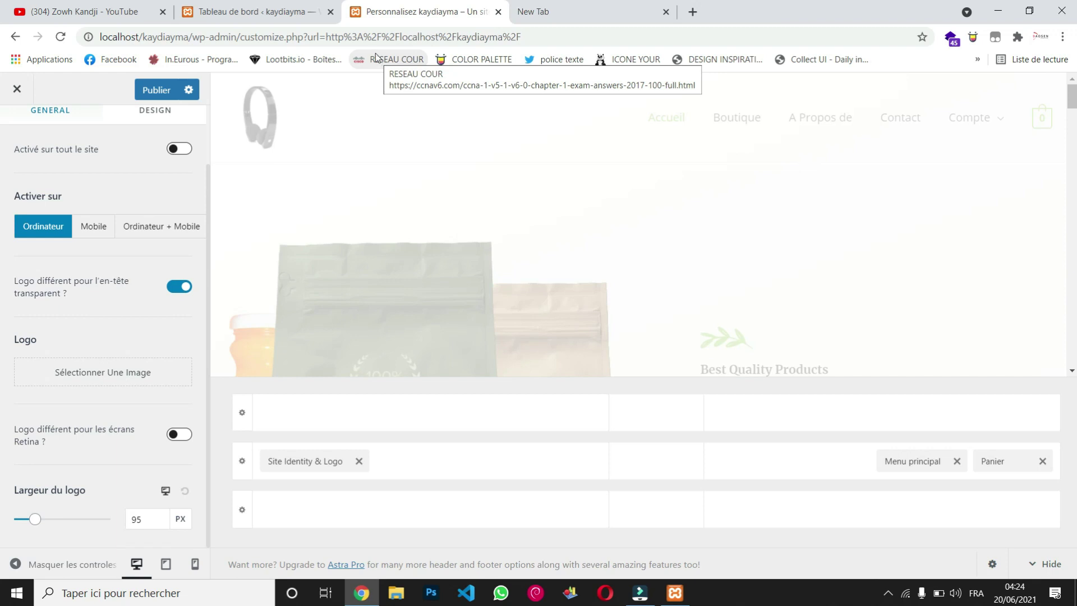
Step: Leave the Customizer for the site home page at localhost/kaydiayma/
left_click(281, 11)
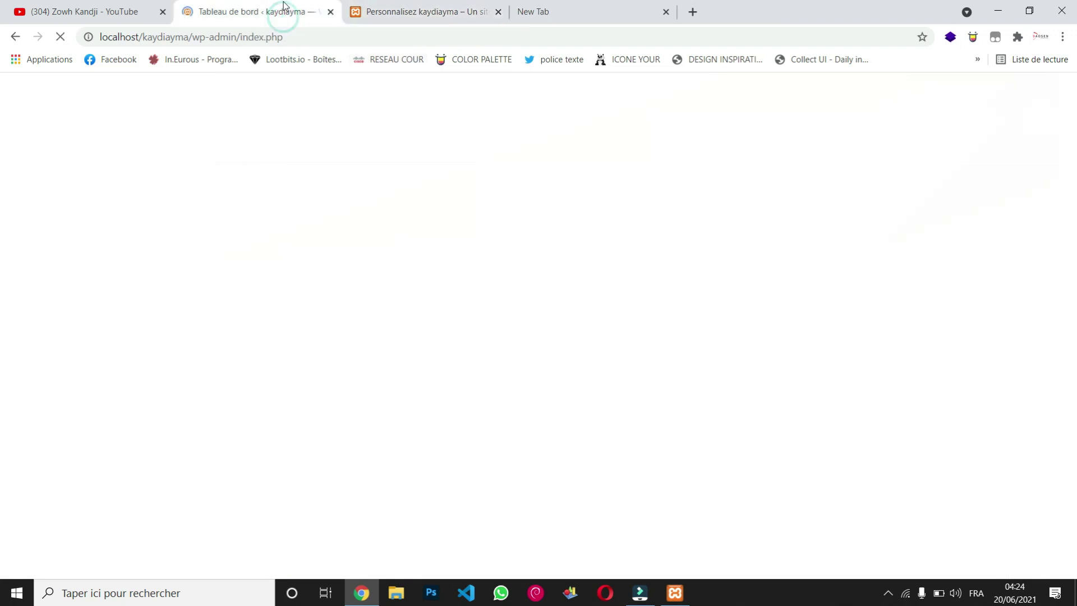
left_click(400, 4)
left_click_drag(521, 37, 194, 47)
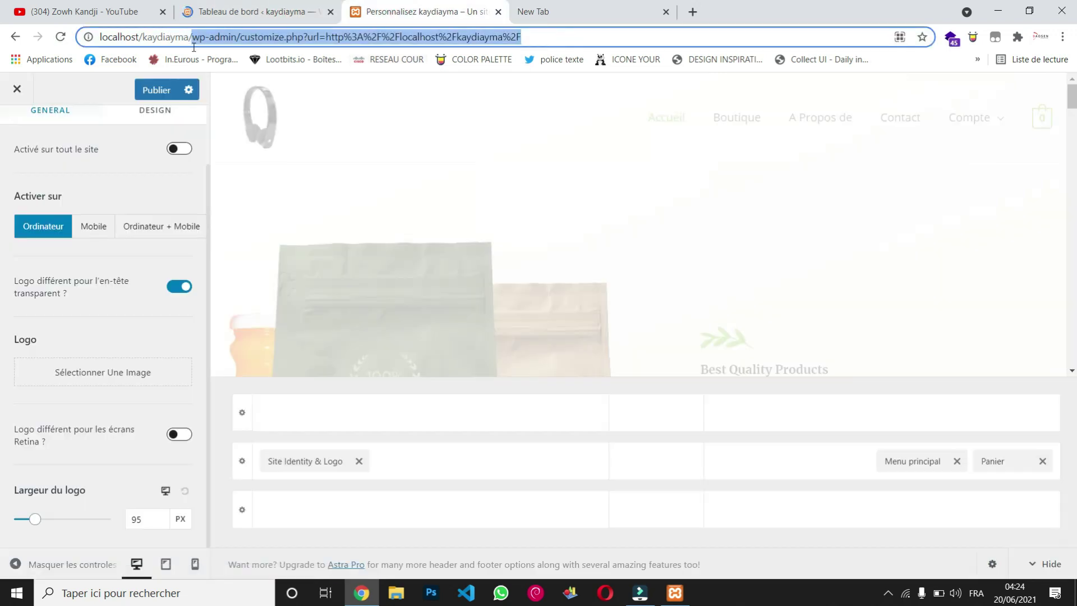
type("yma/")
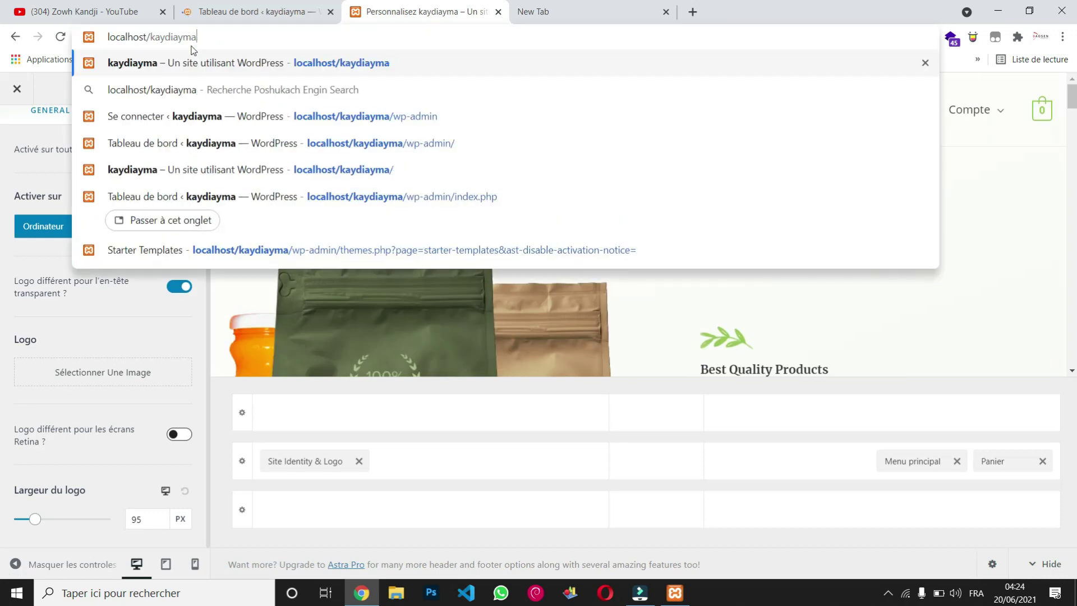
key("Return")
left_click(588, 132)
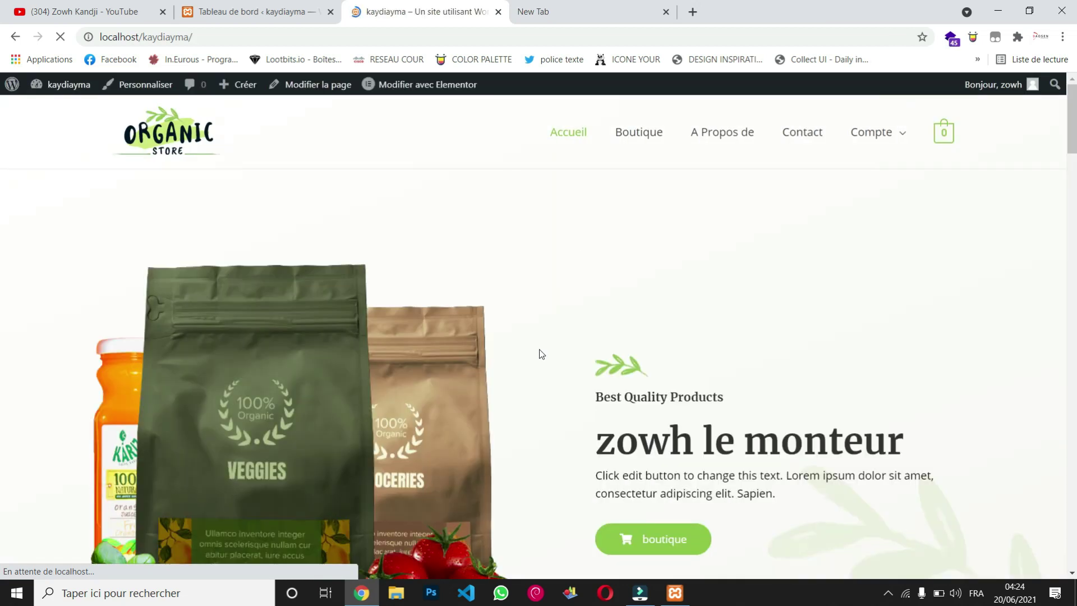
Step: Check the home page down to Best Selling Products, then return to the dashboard tab
scroll(540, 353, "down", 10)
scroll(539, 353, "up", 10)
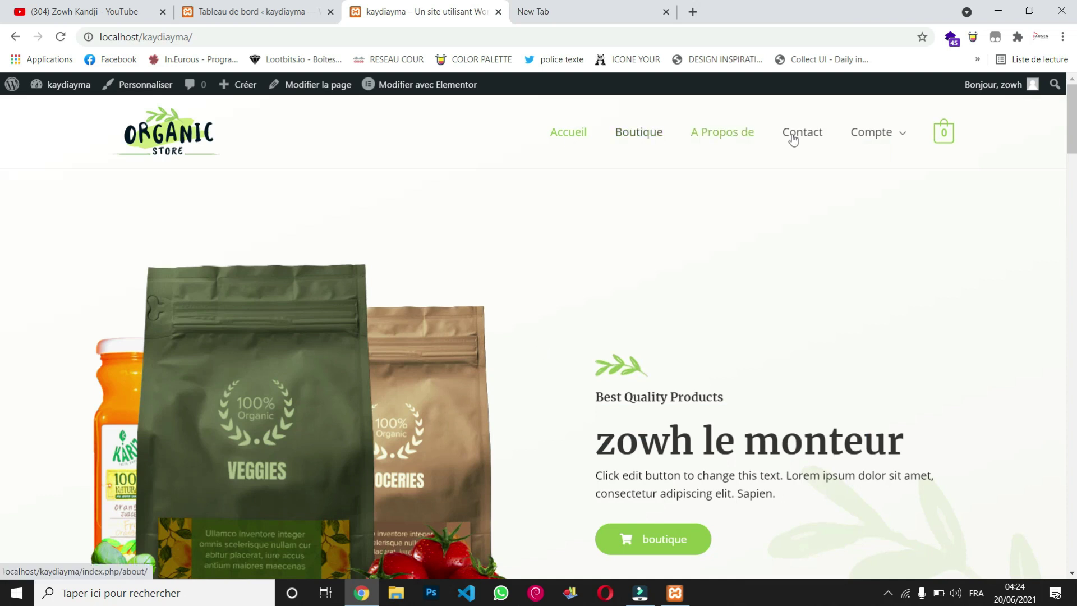
scroll(510, 260, "down", 12)
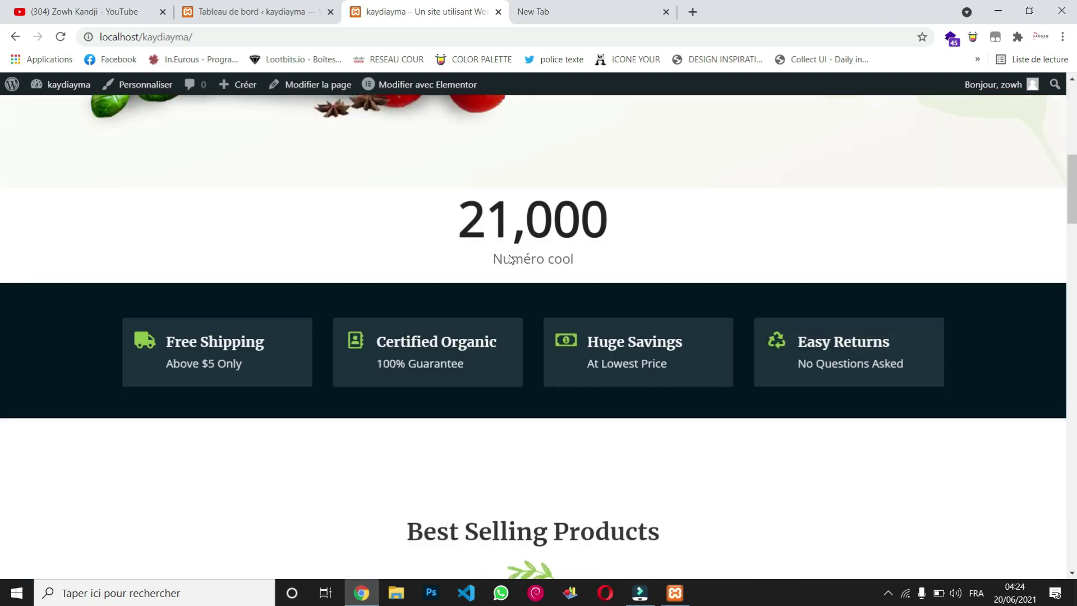
scroll(510, 260, "down", 5)
scroll(510, 255, "up", 4)
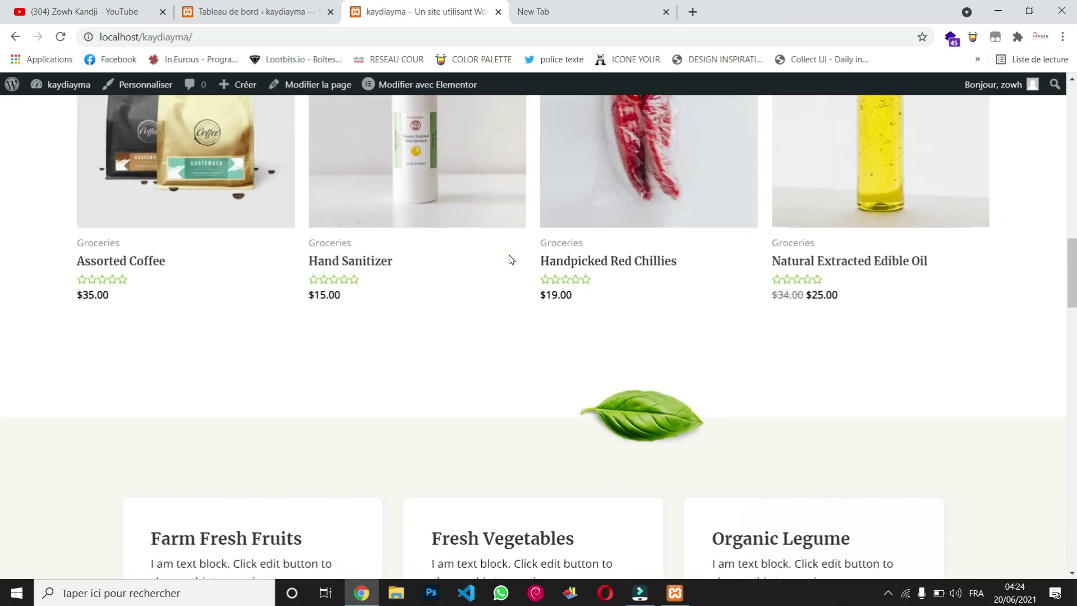
left_click(252, 11)
mouse_move(50, 350)
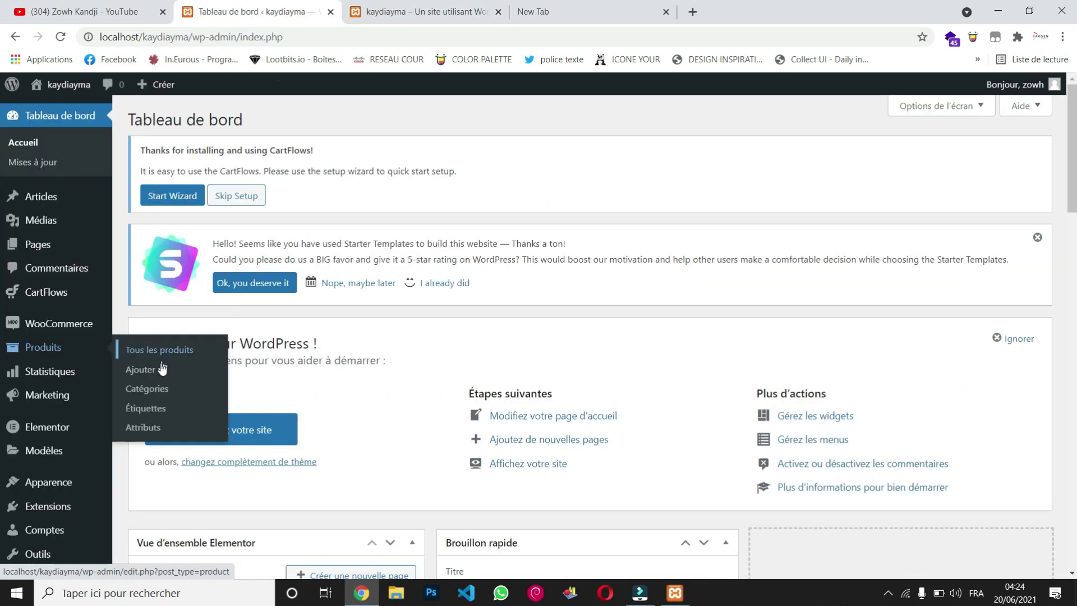
Step: Open the empty 'Ajouter un nouveau produit' page from the Produits menu
left_click(135, 374)
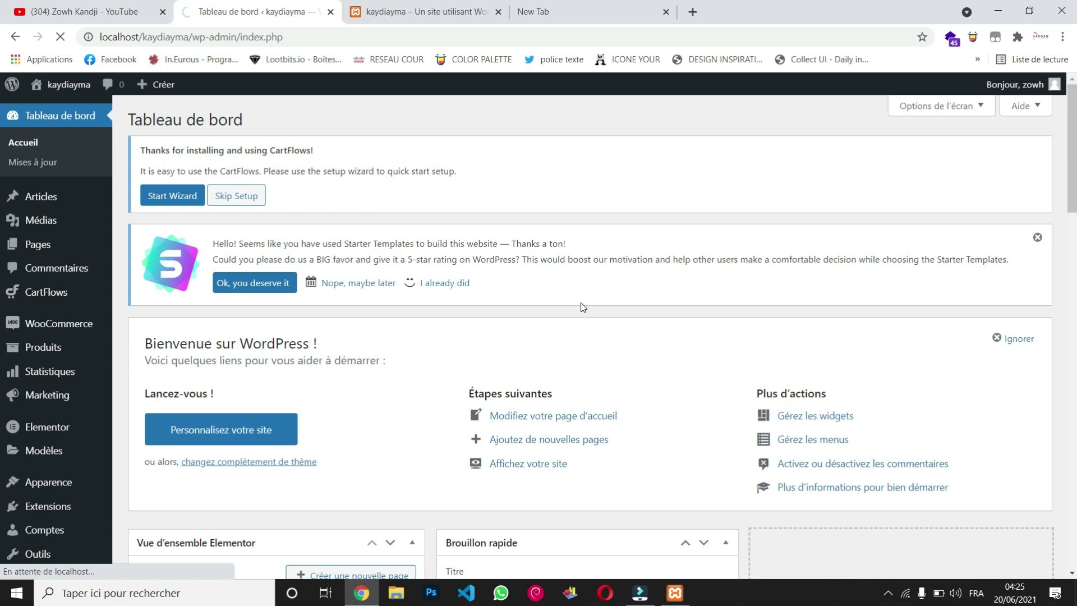
scroll(582, 307, "down", 15)
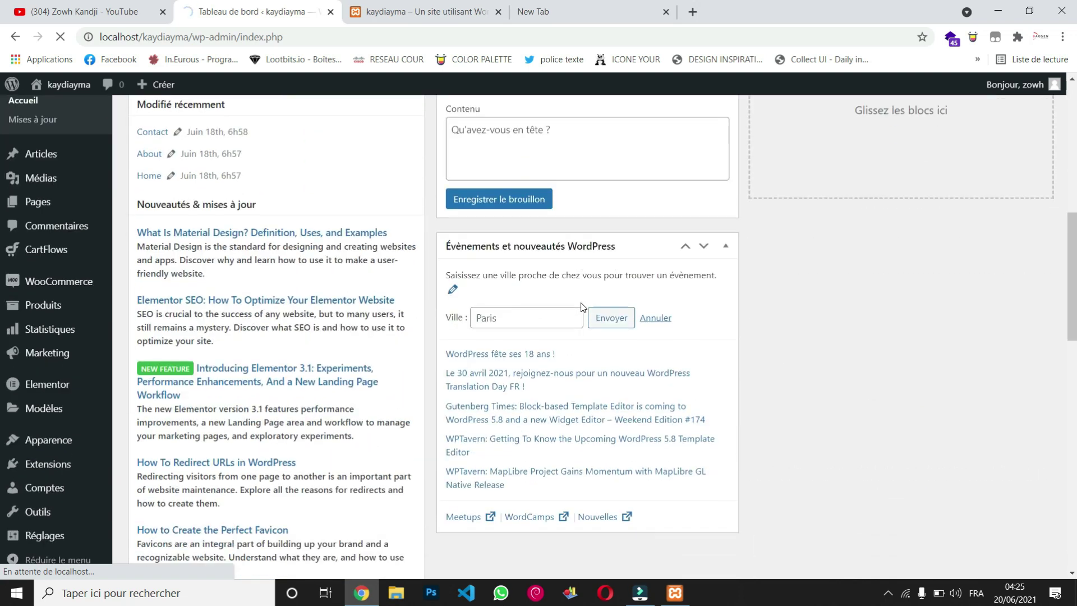
scroll(582, 307, "down", 9)
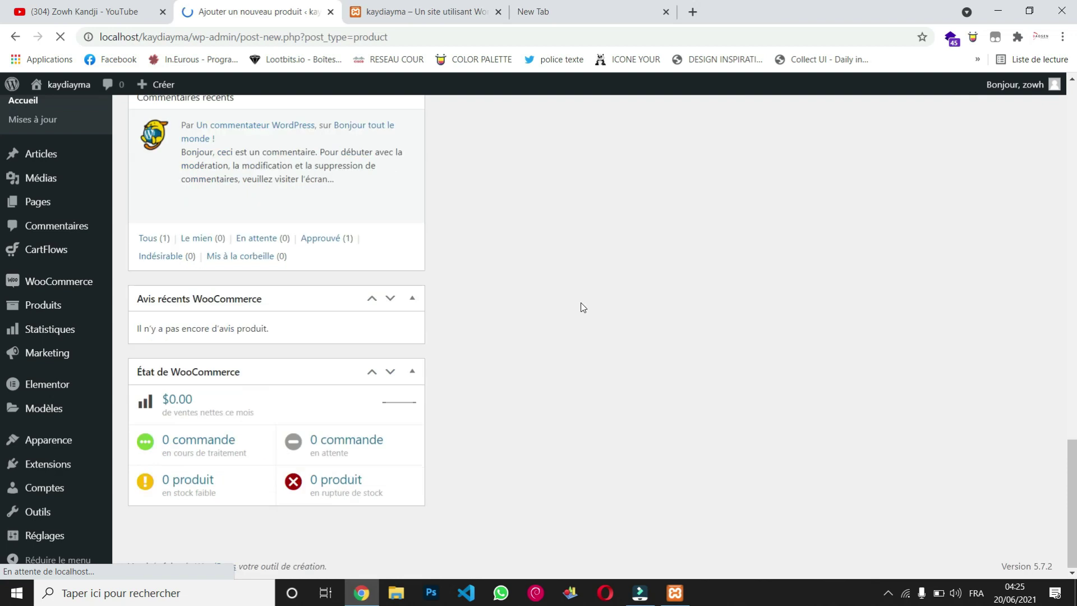
scroll(582, 307, "up", 10)
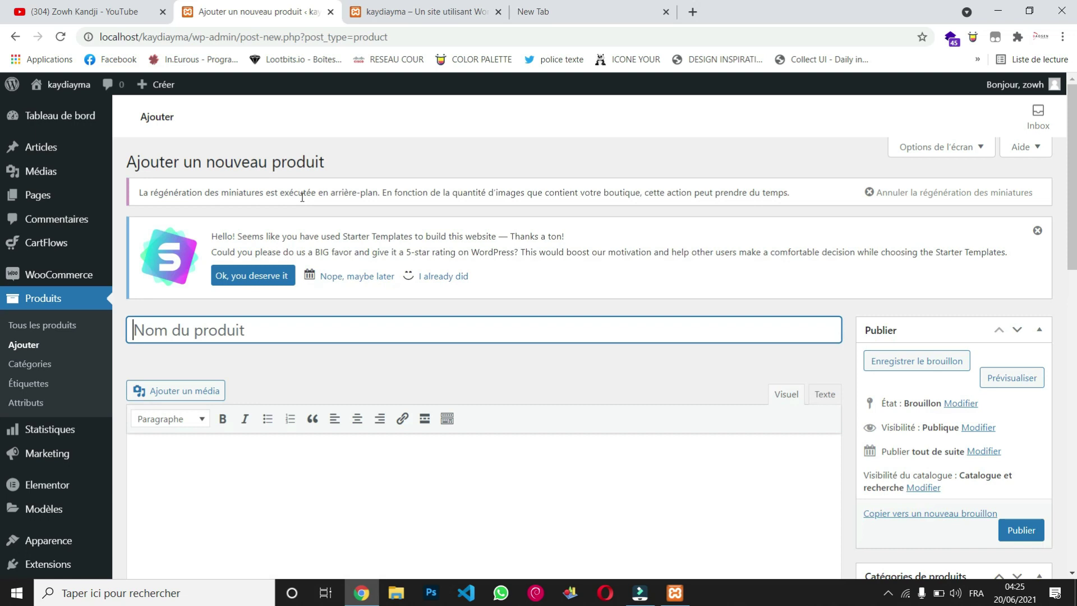
Step: Open the media picker from the Image produit box on the product edit page
scroll(425, 315, "down", 15)
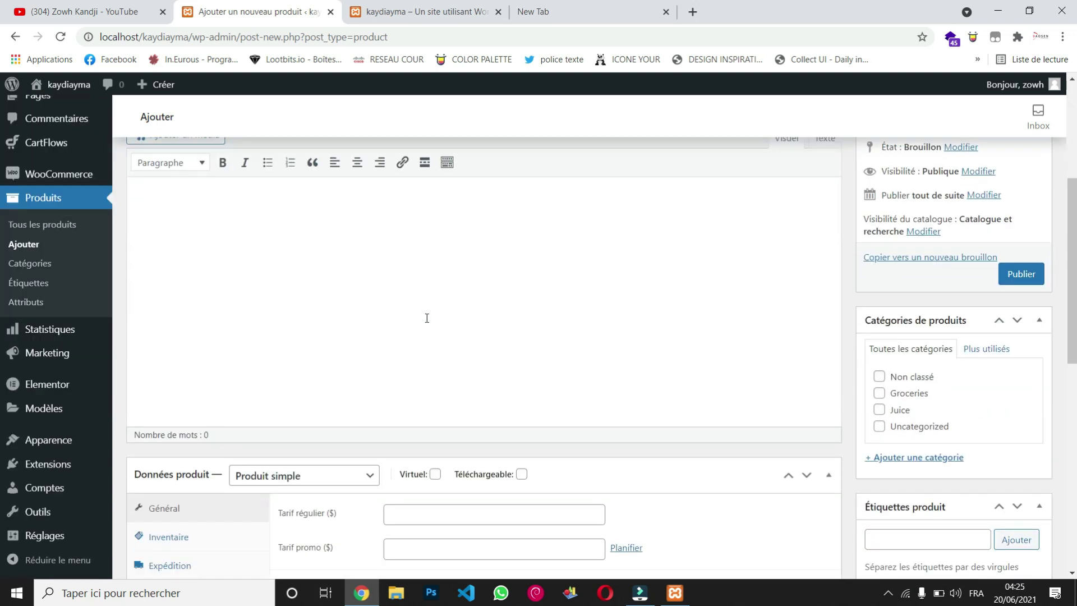
scroll(427, 318, "up", 12)
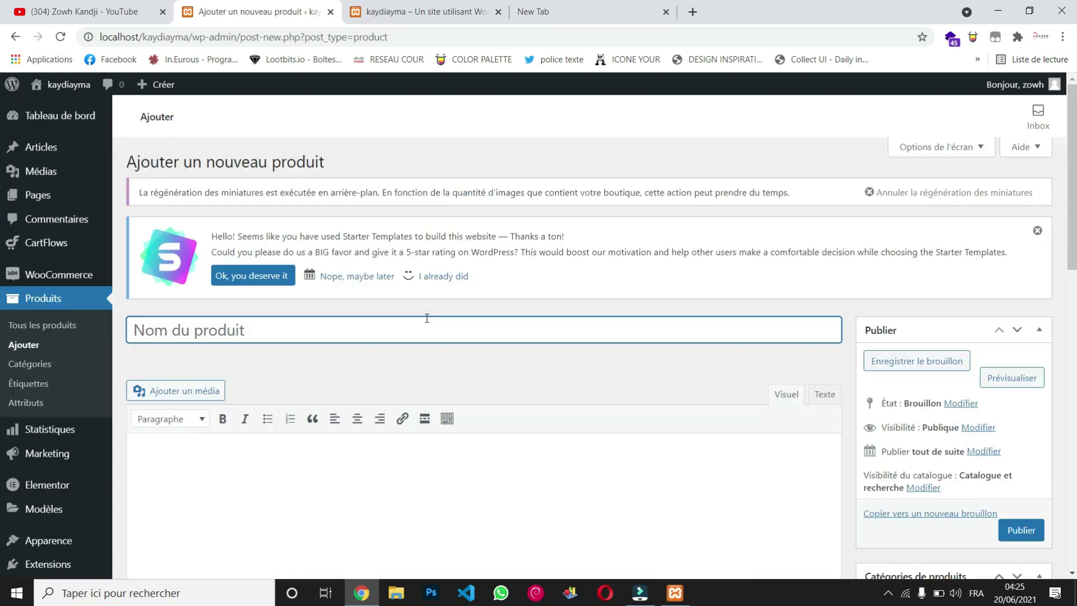
scroll(427, 317, "down", 2)
scroll(533, 407, "down", 10)
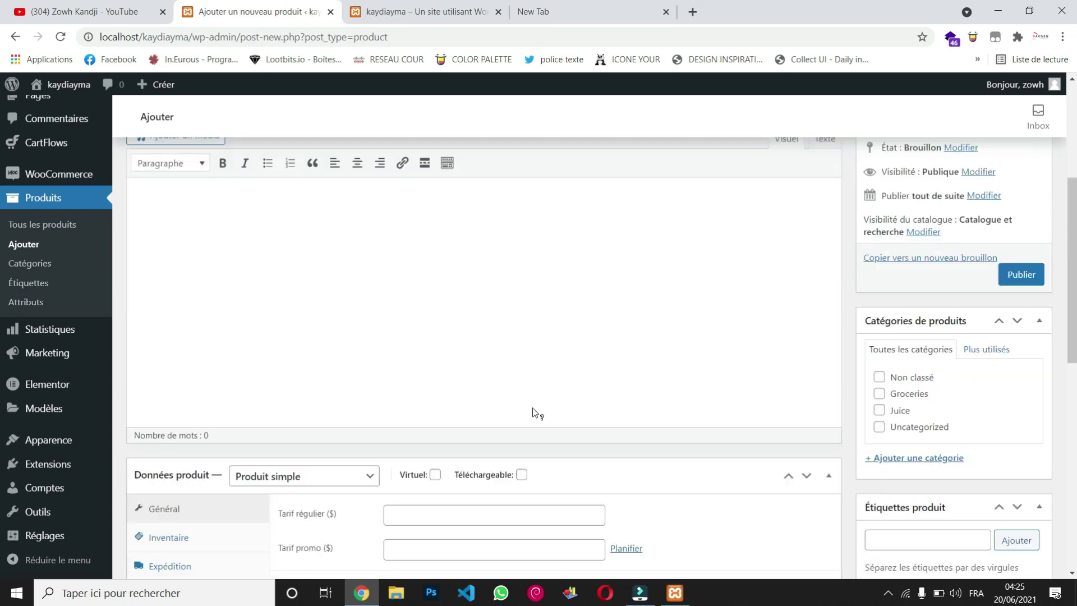
scroll(533, 407, "up", 2)
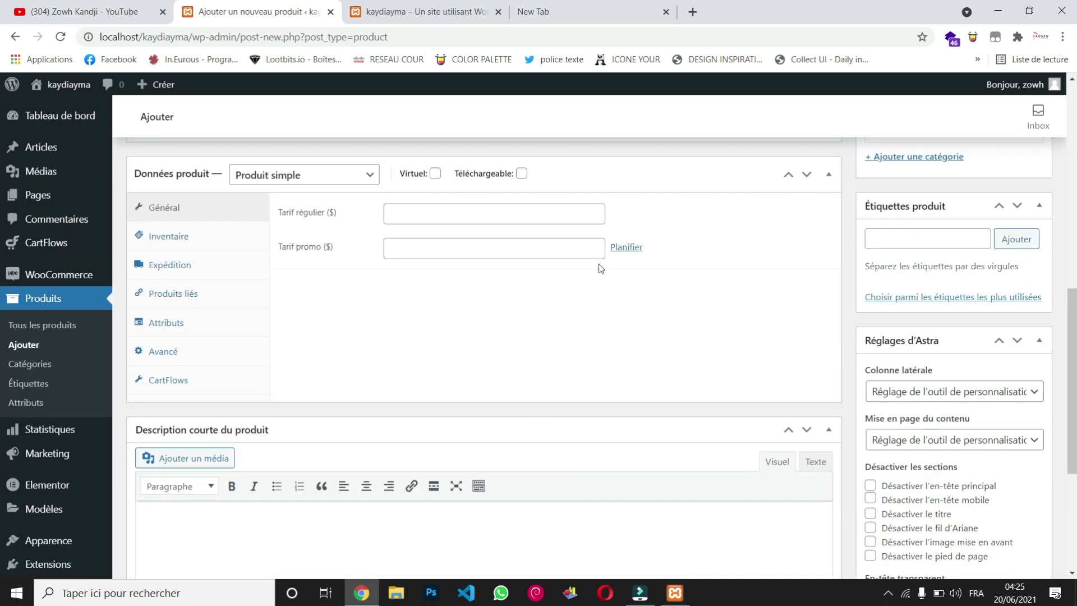
scroll(638, 435, "down", 4)
scroll(638, 439, "down", 1)
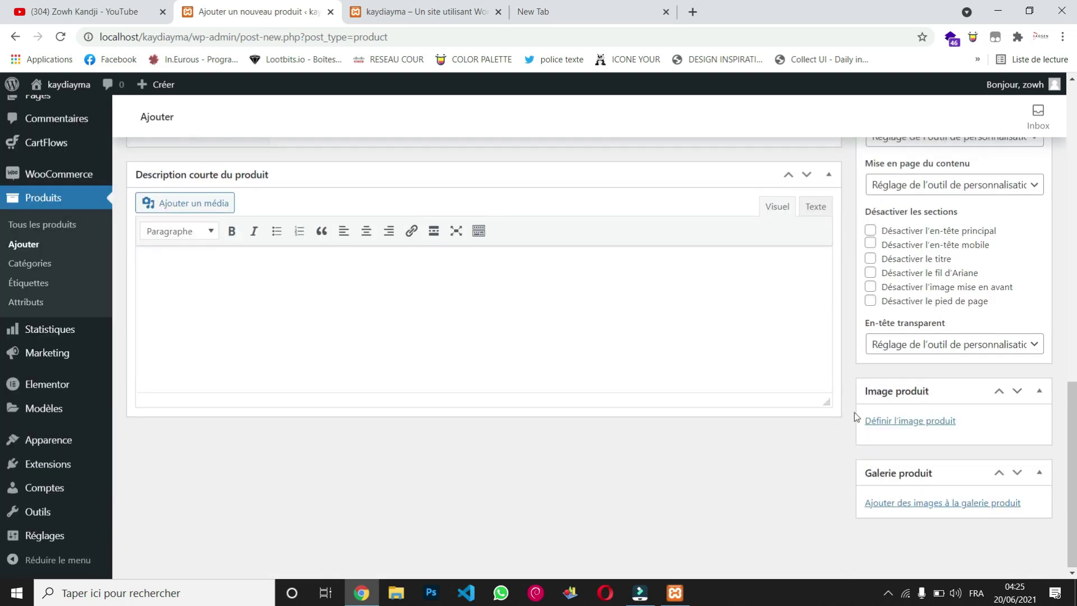
left_click(911, 421)
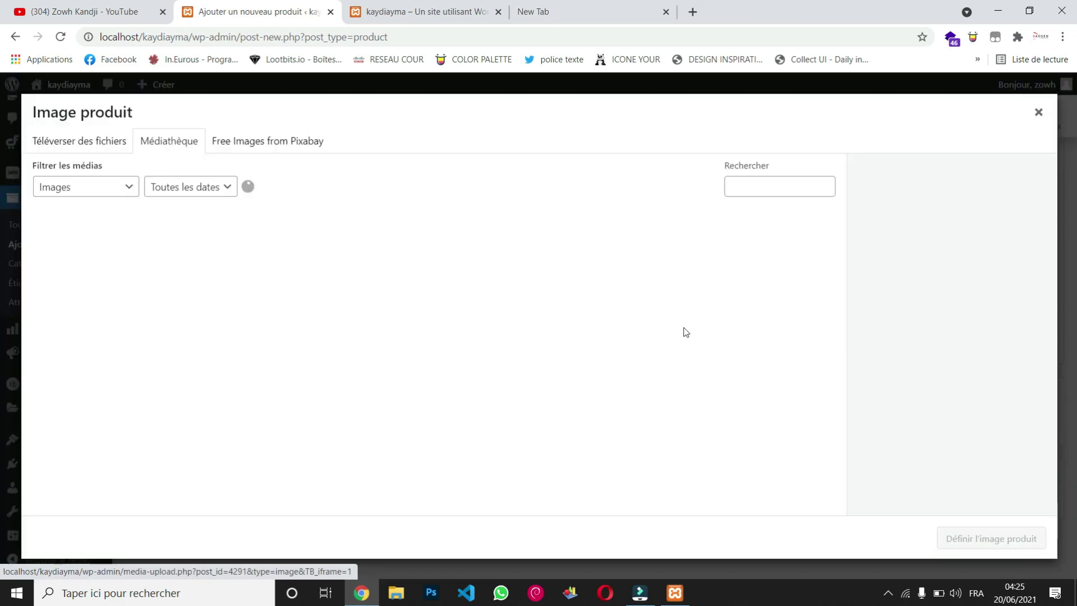
left_click(102, 144)
left_click(561, 337)
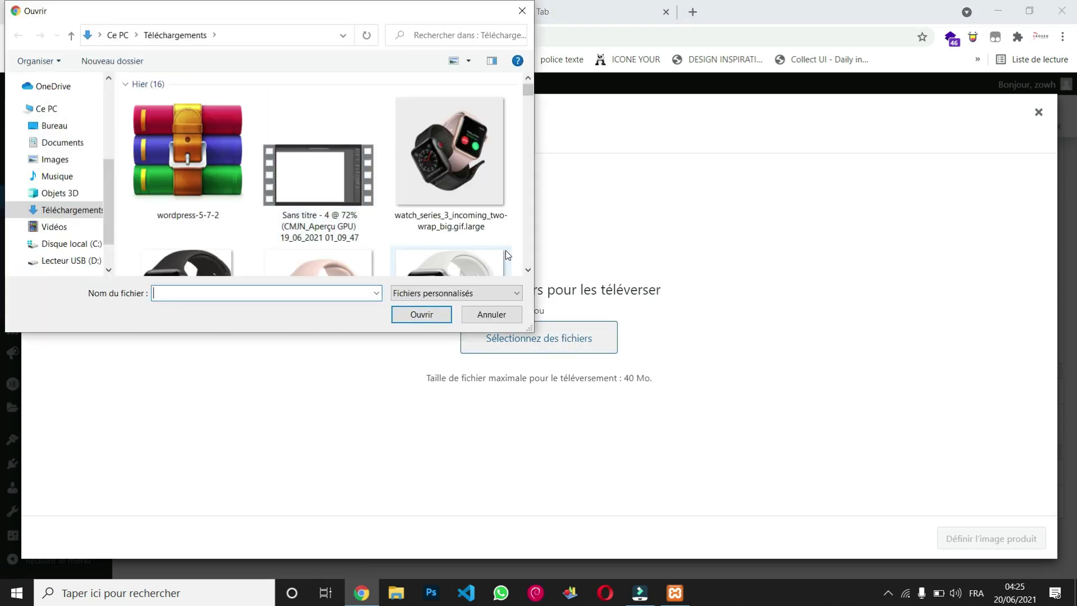
scroll(526, 272, "down", 2)
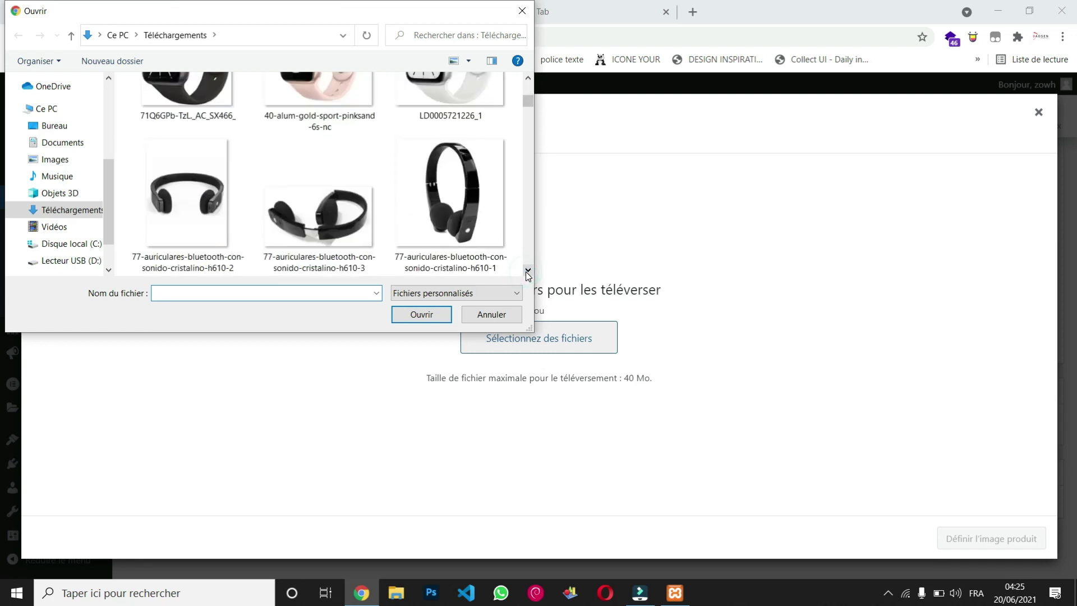
scroll(526, 80, "up", 1)
left_click(460, 148)
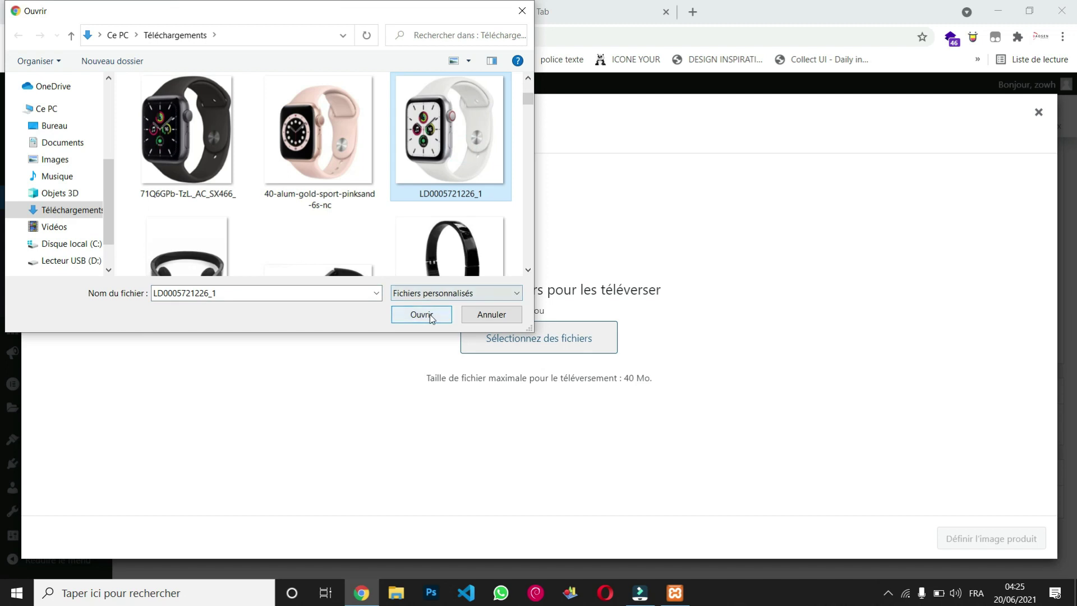
left_click(431, 315)
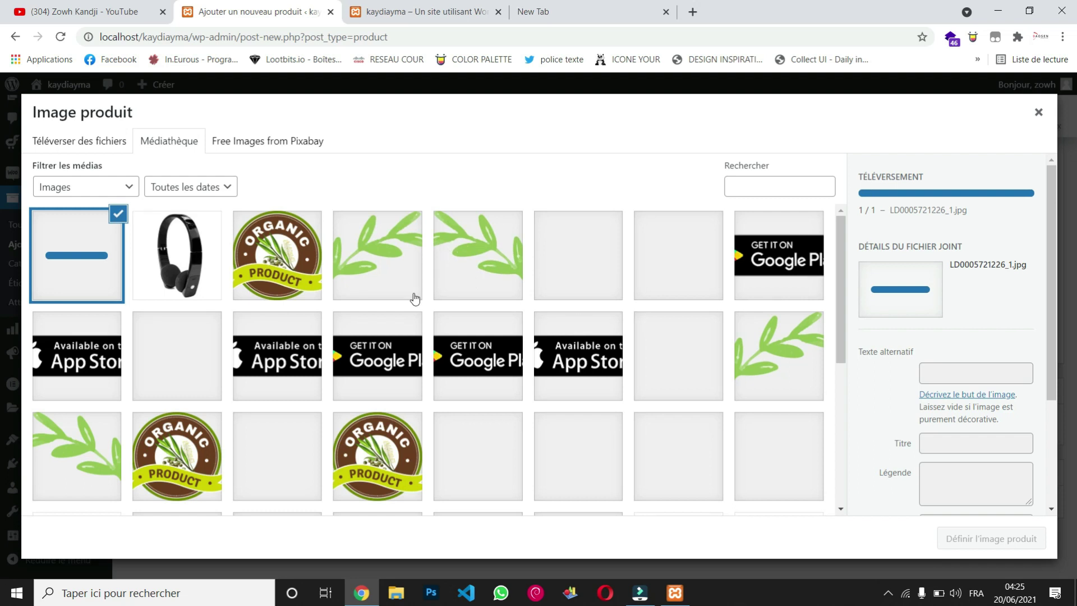
scroll(408, 393, "down", 3)
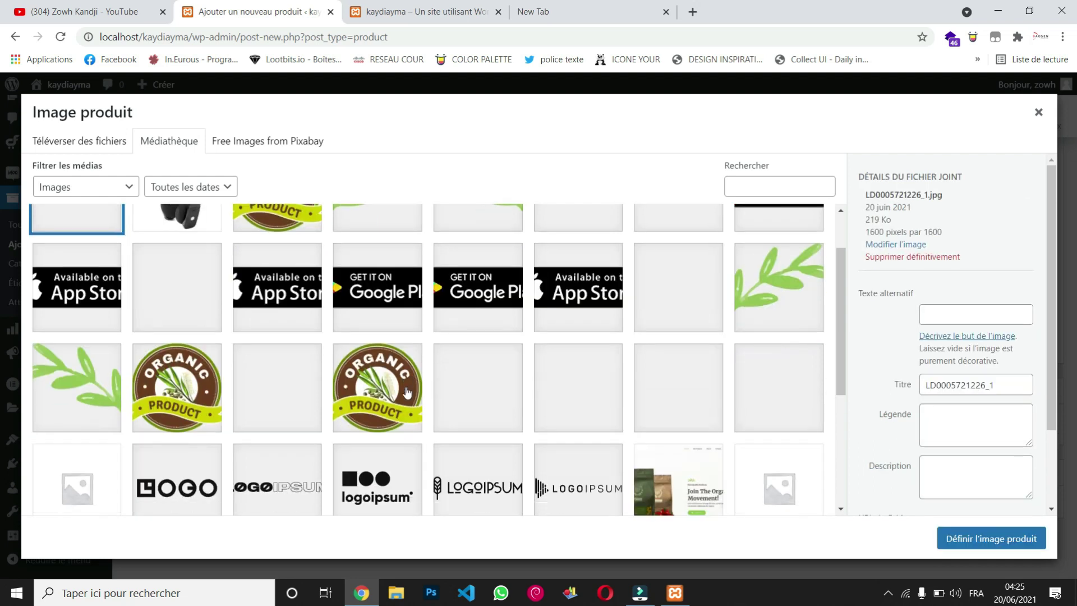
scroll(408, 392, "down", 10)
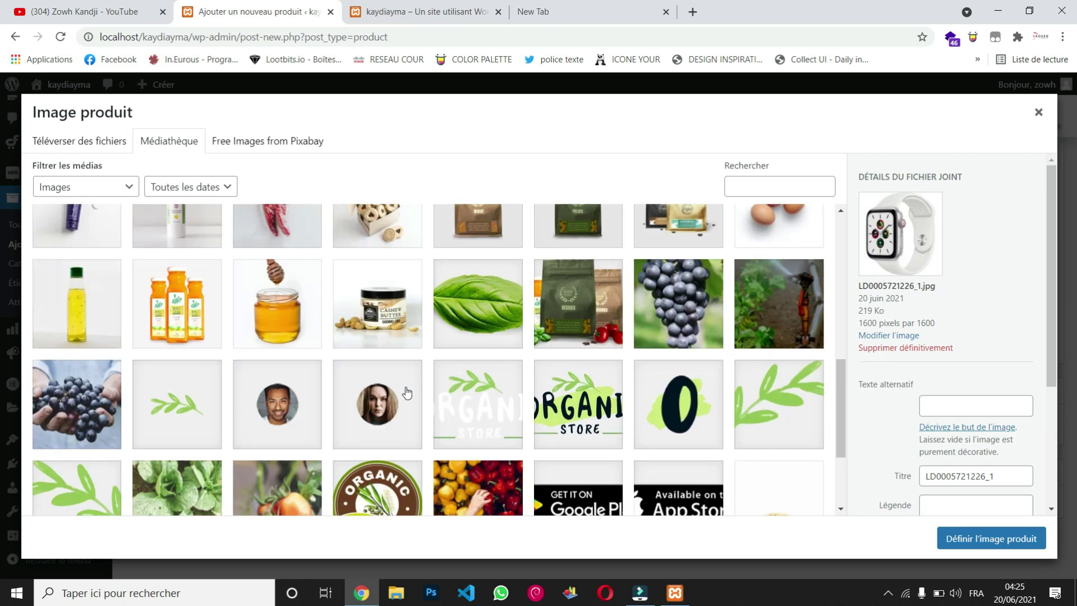
scroll(385, 346, "up", 15)
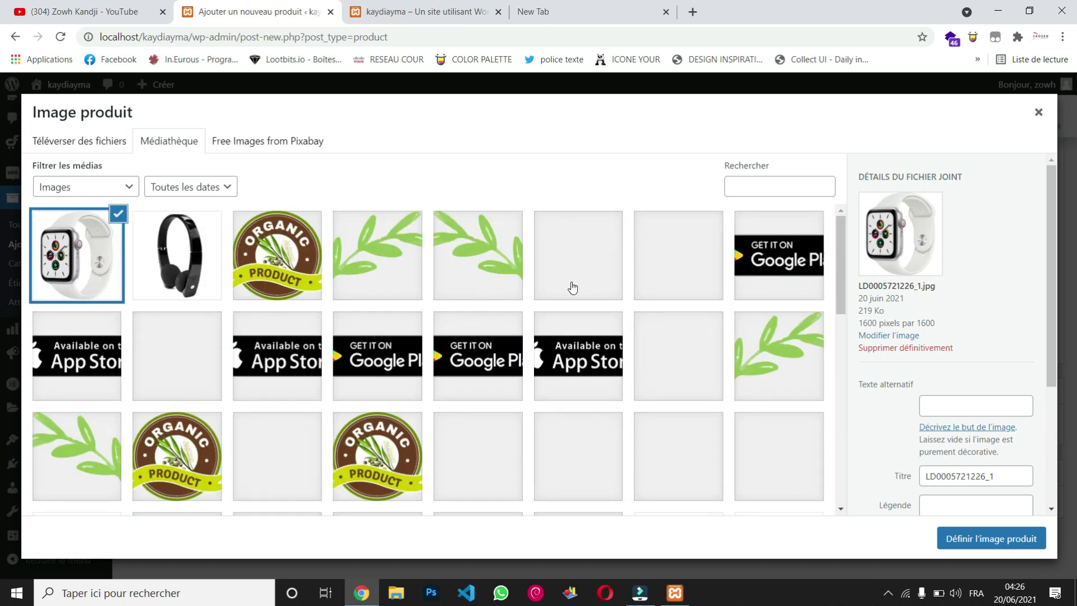
left_click(1008, 540)
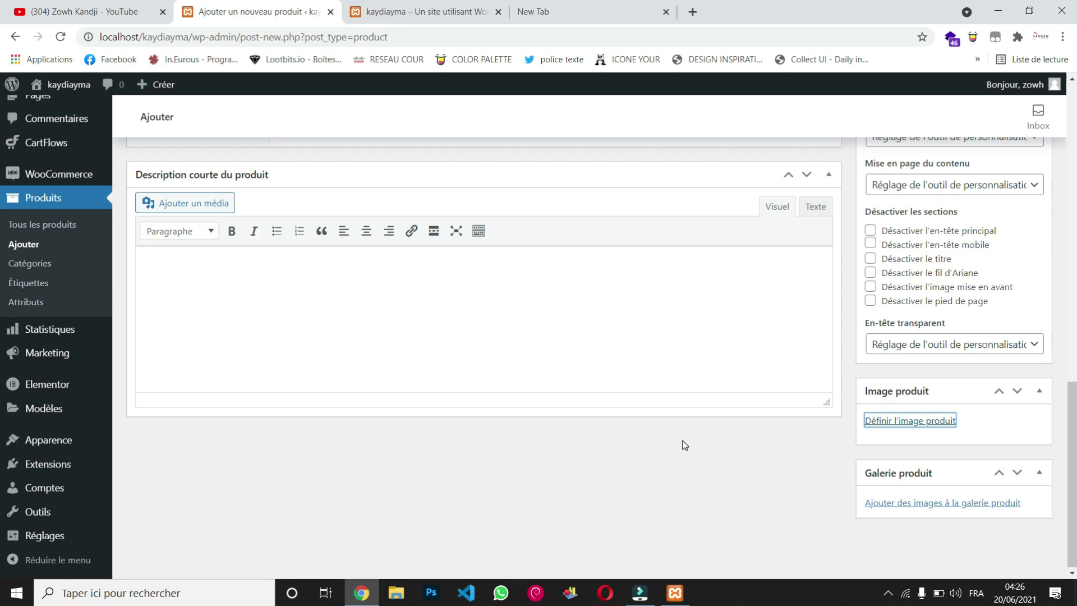
Step: Open the Galerie produit image picker on its 'Téléverser des fichiers' tab
scroll(866, 446, "down", 2)
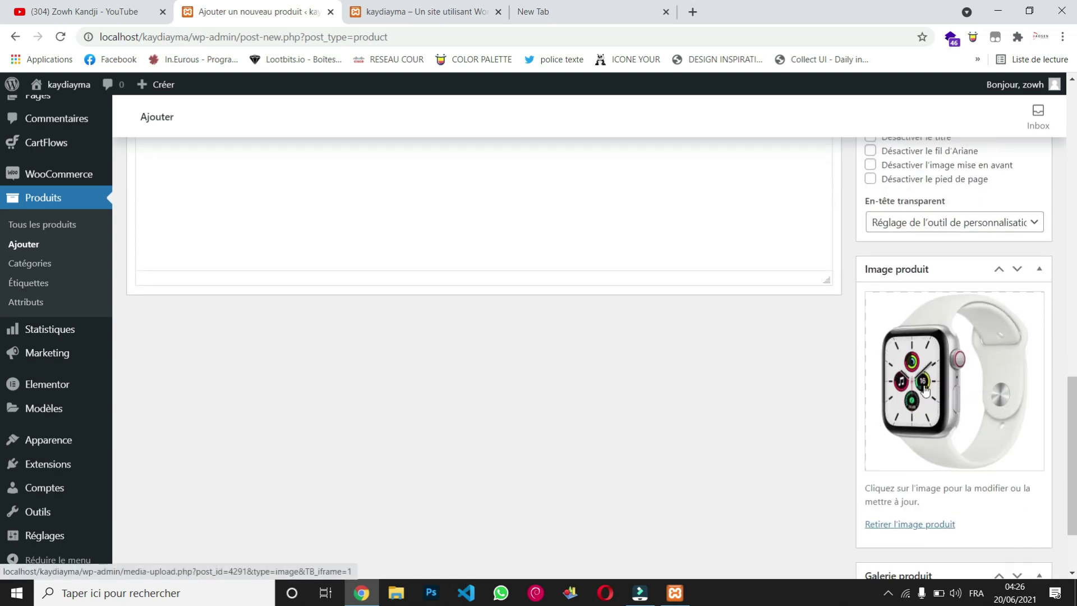
scroll(778, 428, "down", 1)
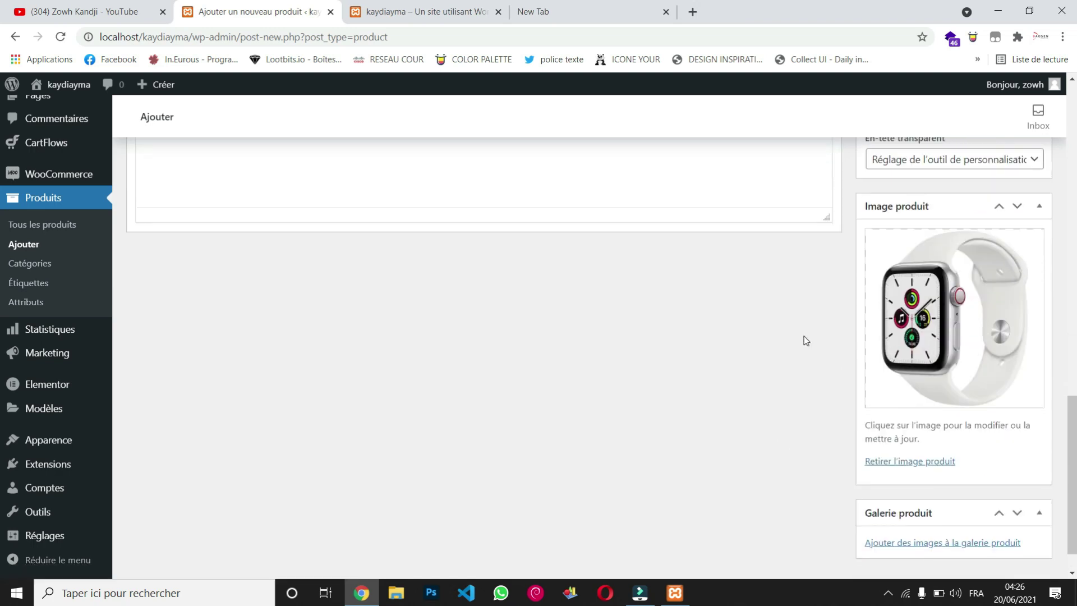
scroll(804, 336, "down", 1)
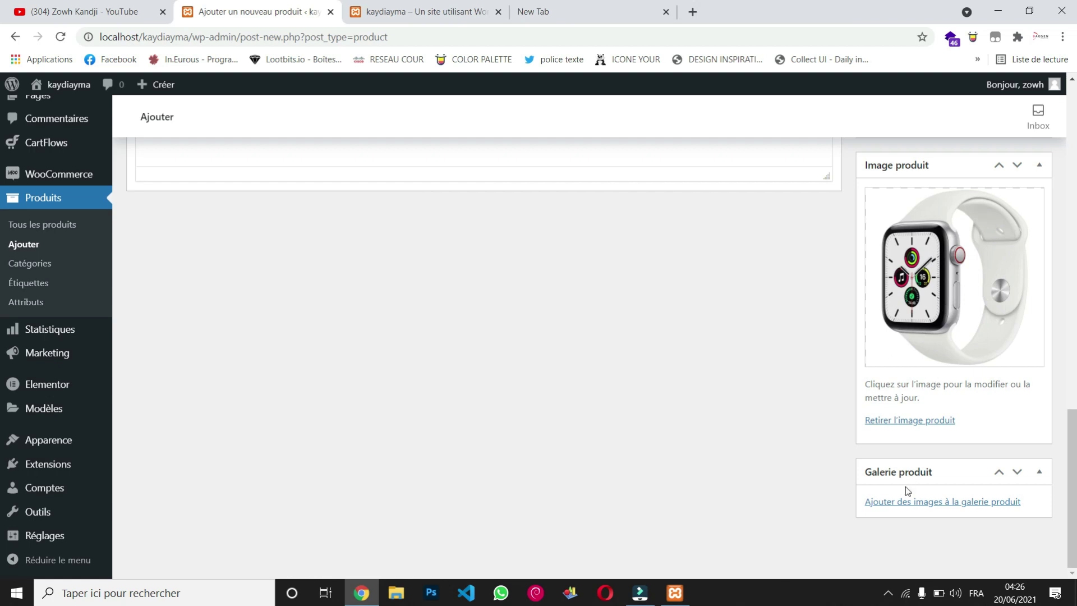
left_click(955, 503)
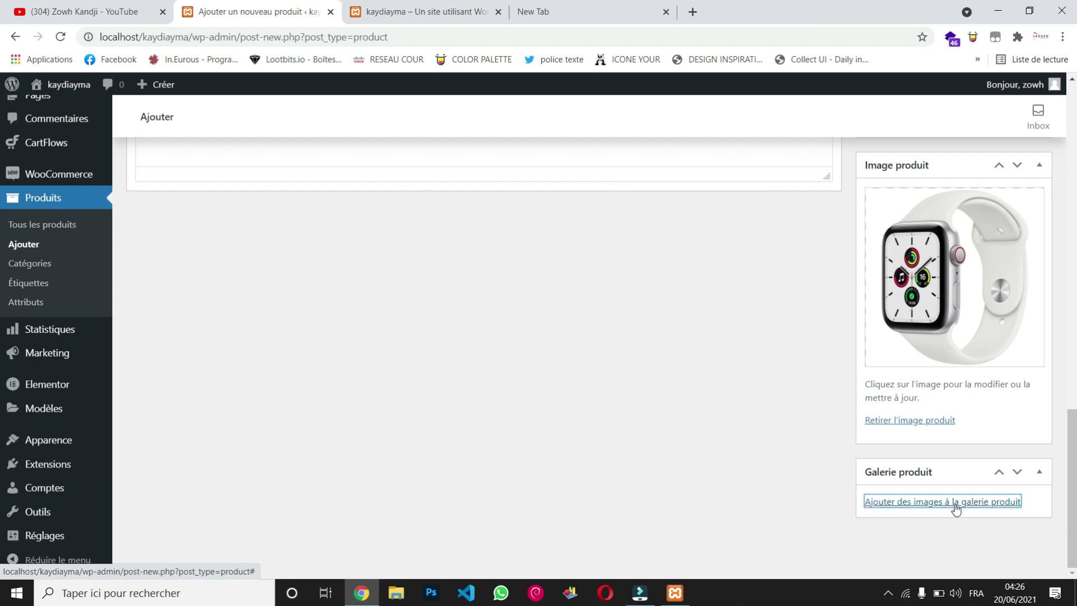
left_click(93, 140)
Step: Upload the two-watches, pink watch and black watch images into the product gallery
left_click(539, 333)
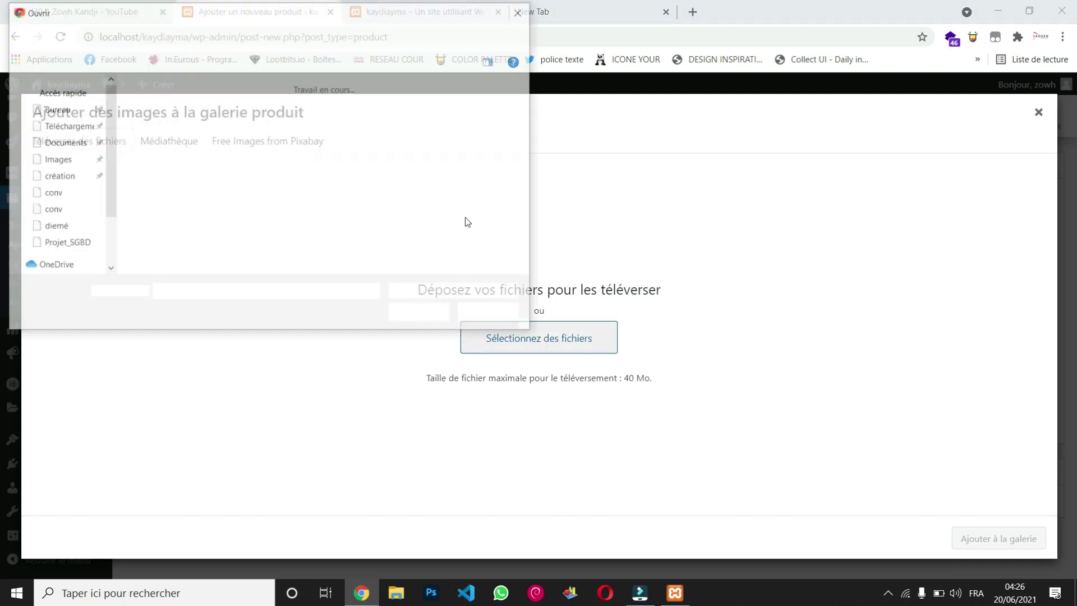
left_click(461, 183)
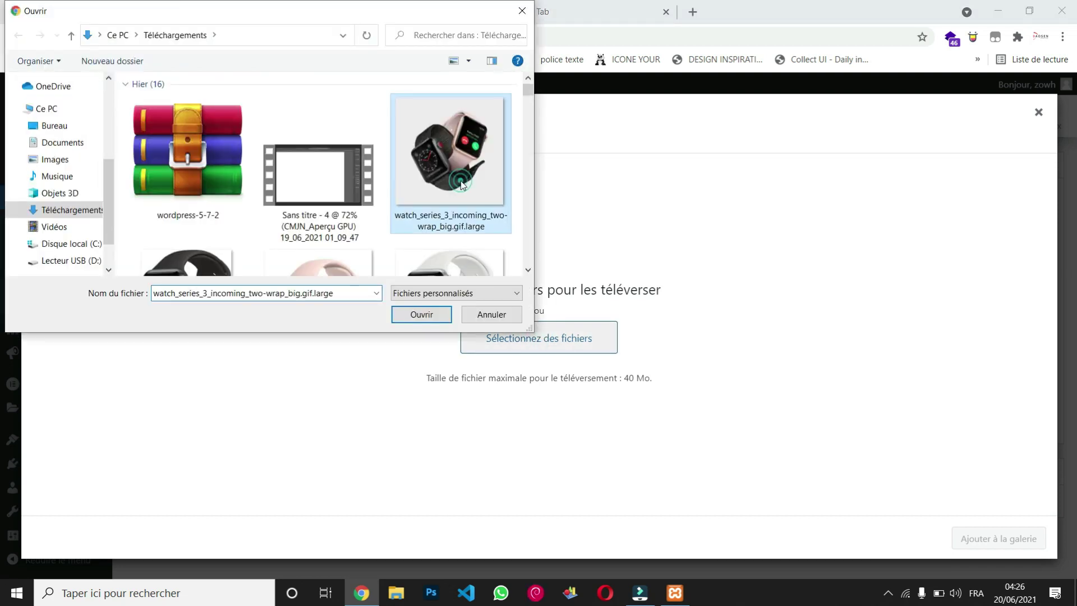
left_click(349, 257, "ctrl")
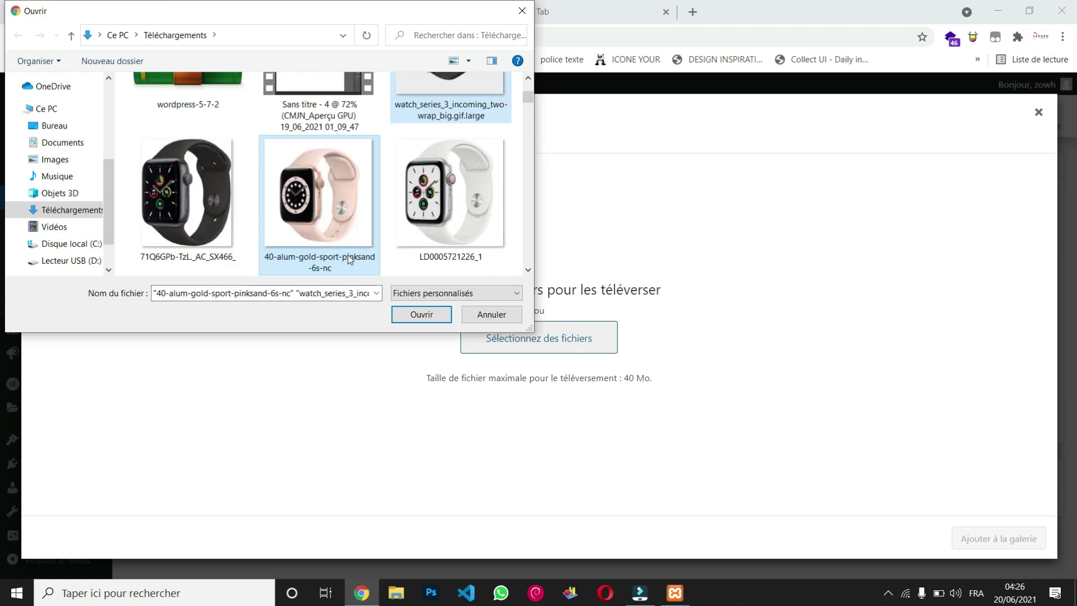
left_click(213, 199, "ctrl")
left_click(418, 313)
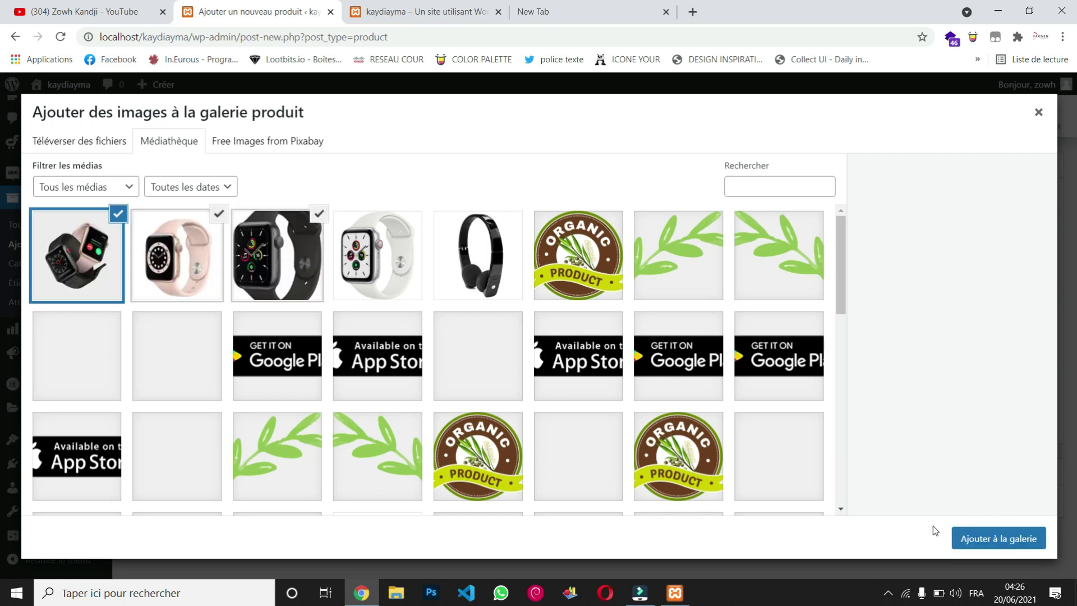
left_click(1008, 540)
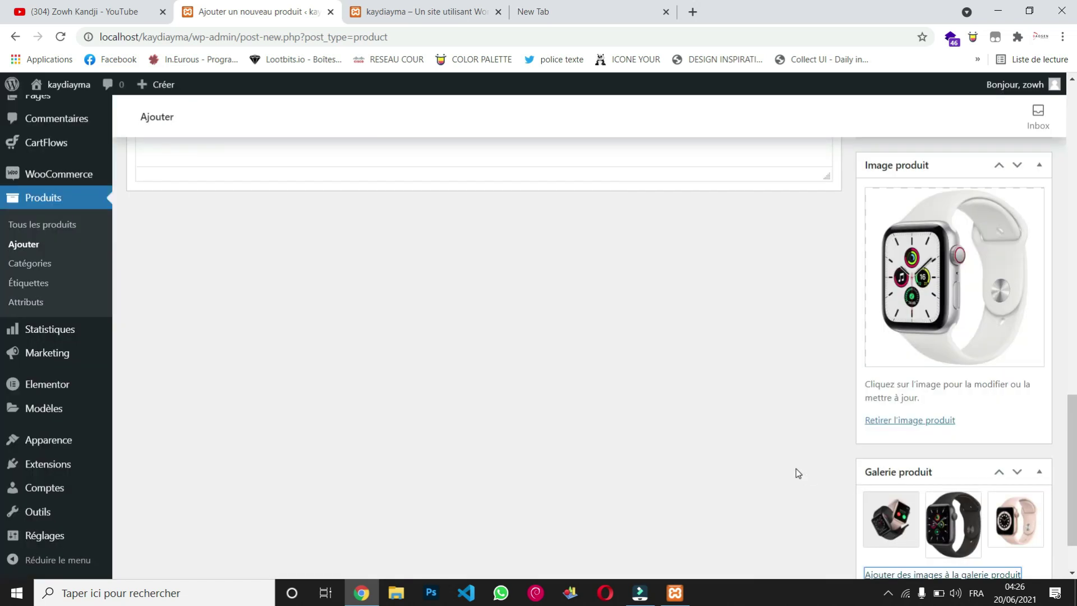
Step: Enter 'Watch Apple' as the product name and place the cursor in the description editor
scroll(796, 469, "down", 1)
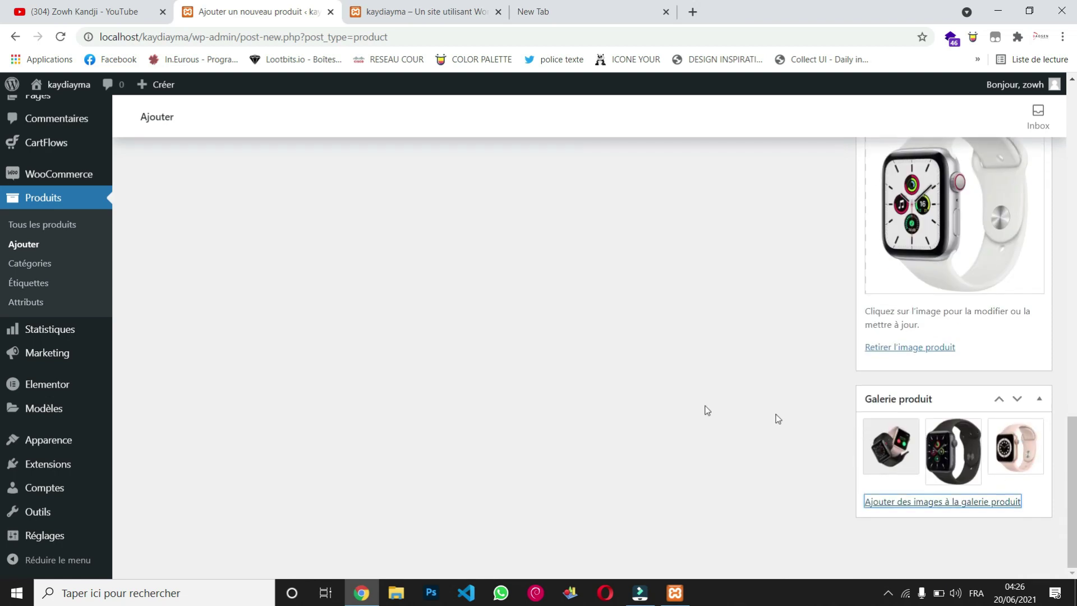
scroll(775, 417, "up", 4)
scroll(674, 401, "up", 5)
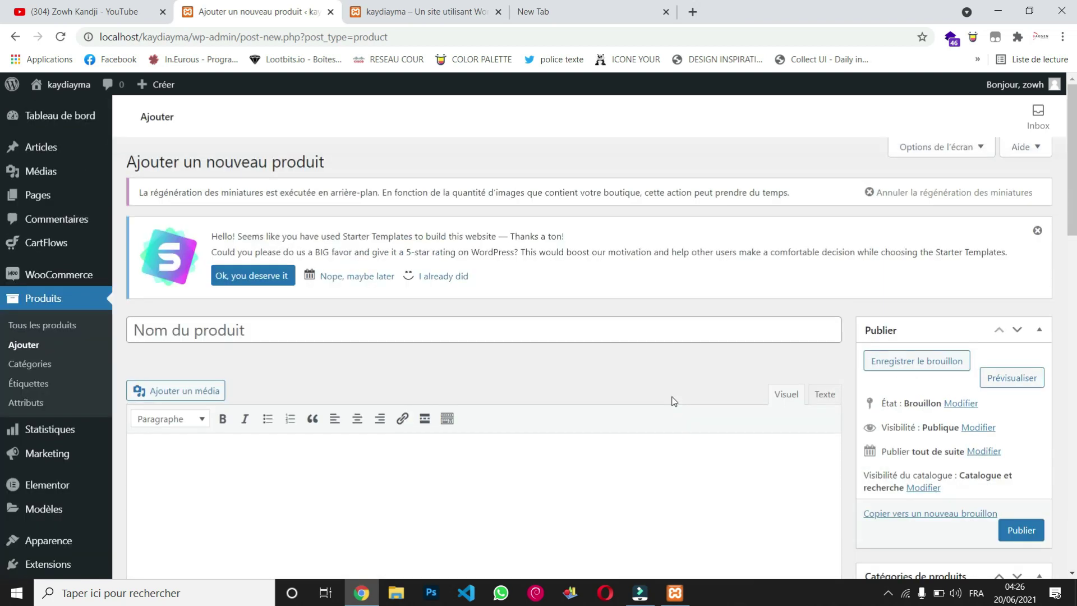
scroll(561, 281, "down", 1)
left_click(563, 308)
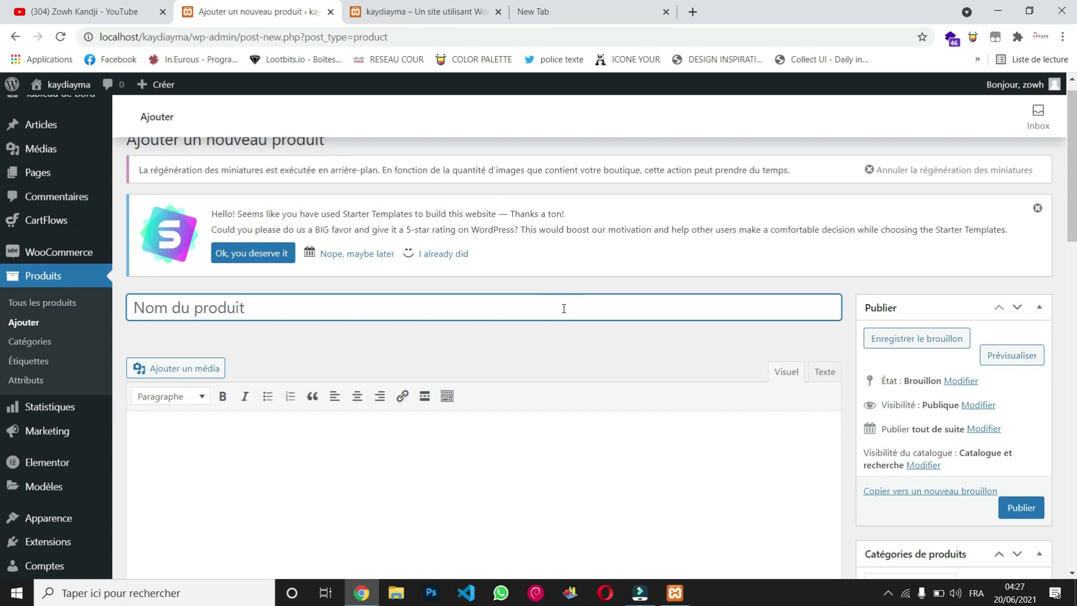
type("Watch ")
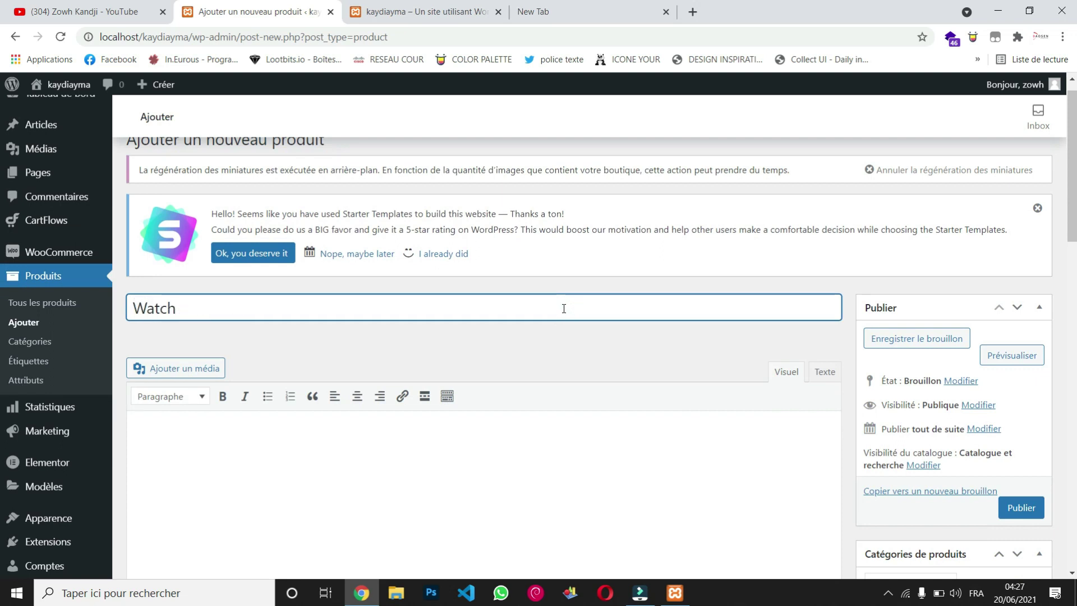
type("Apple")
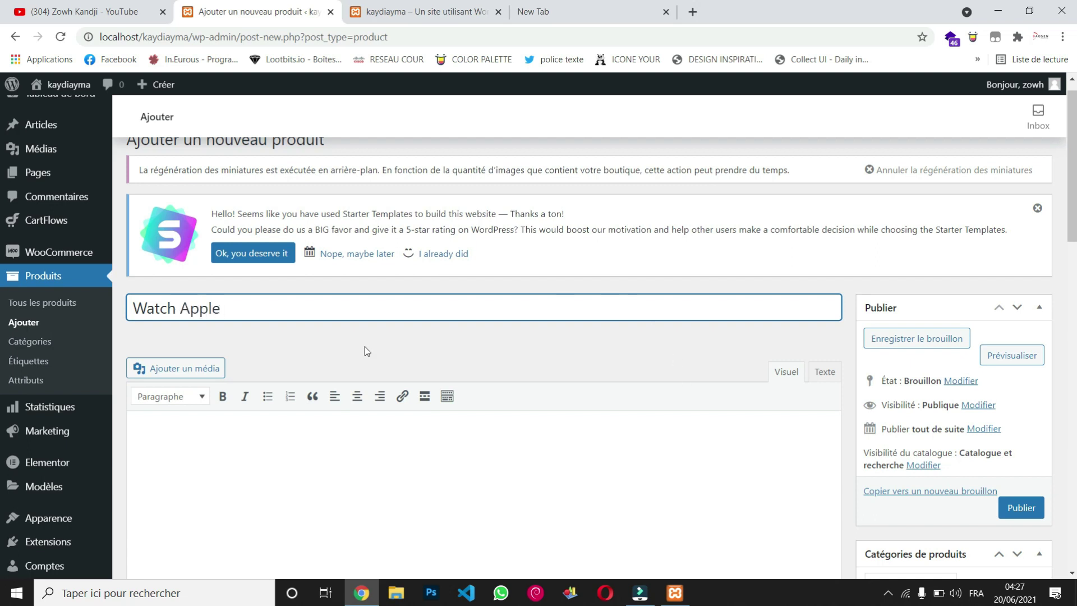
scroll(336, 331, "down", 2)
left_click(292, 306)
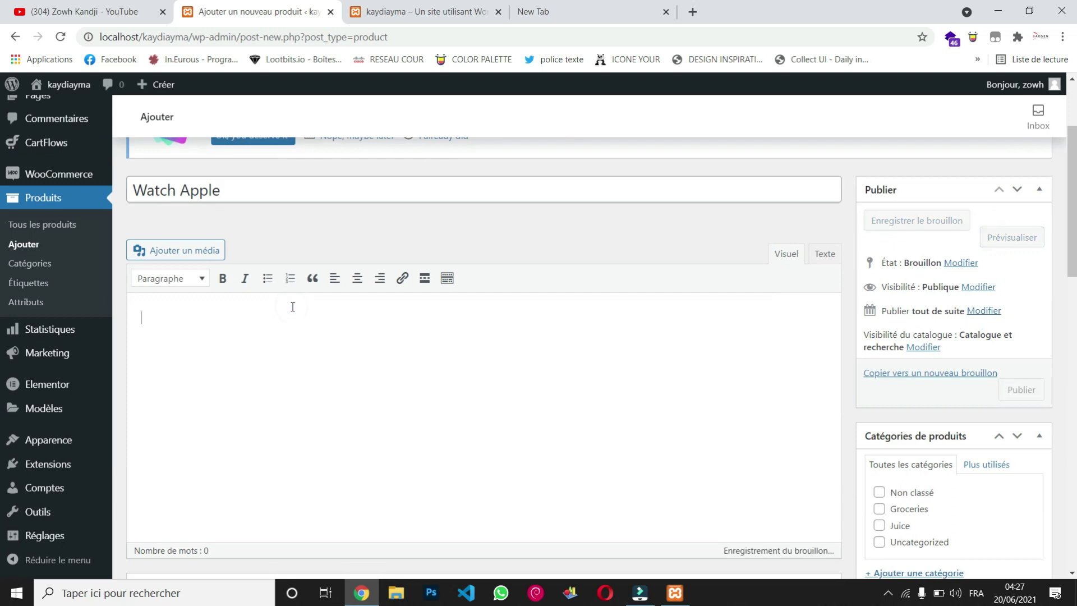
scroll(293, 307, "down", 6)
Step: Set the regular price to 20000 and the sale price to 15000
left_click(430, 298)
type("20000")
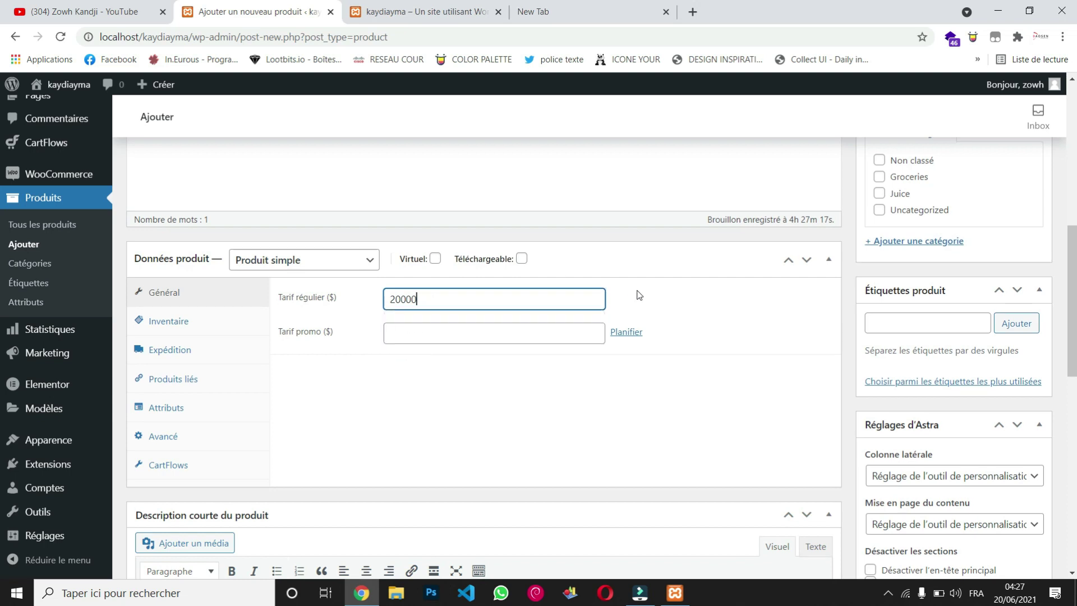
scroll(385, 400, "down", 2)
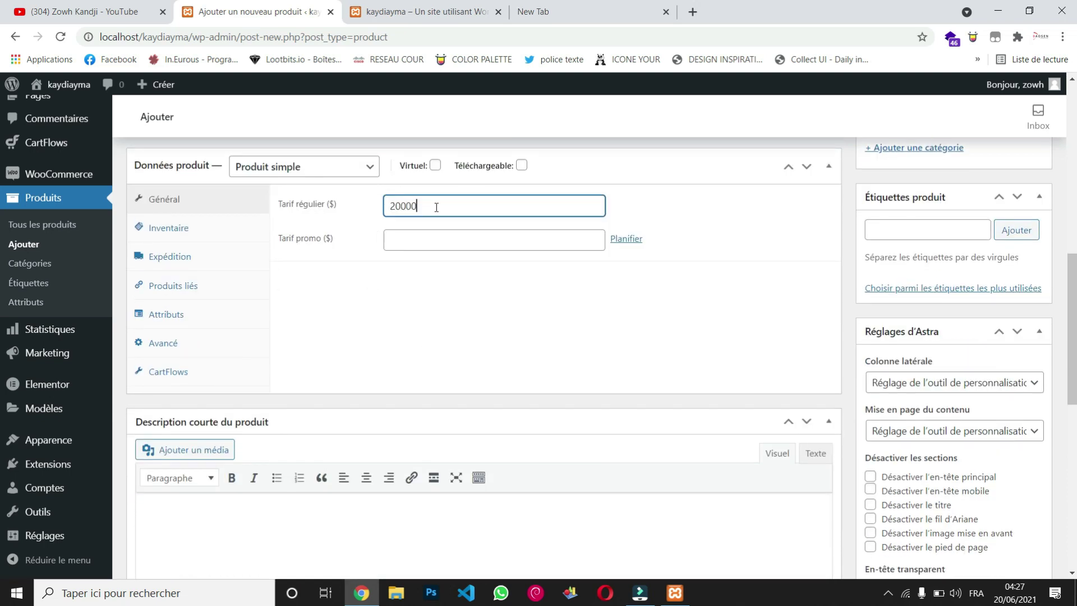
left_click(427, 247)
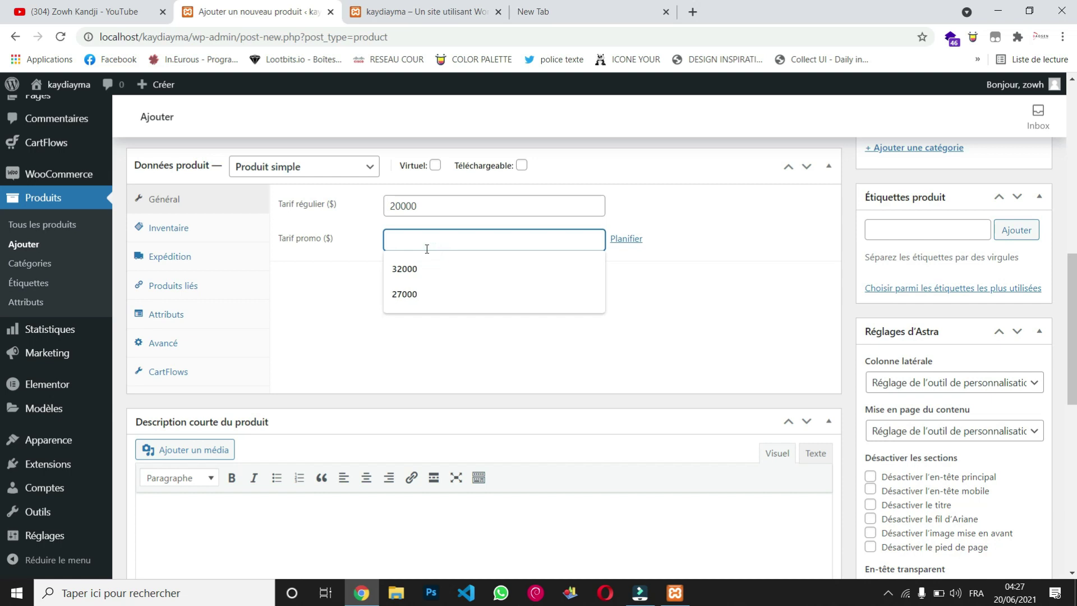
type("1")
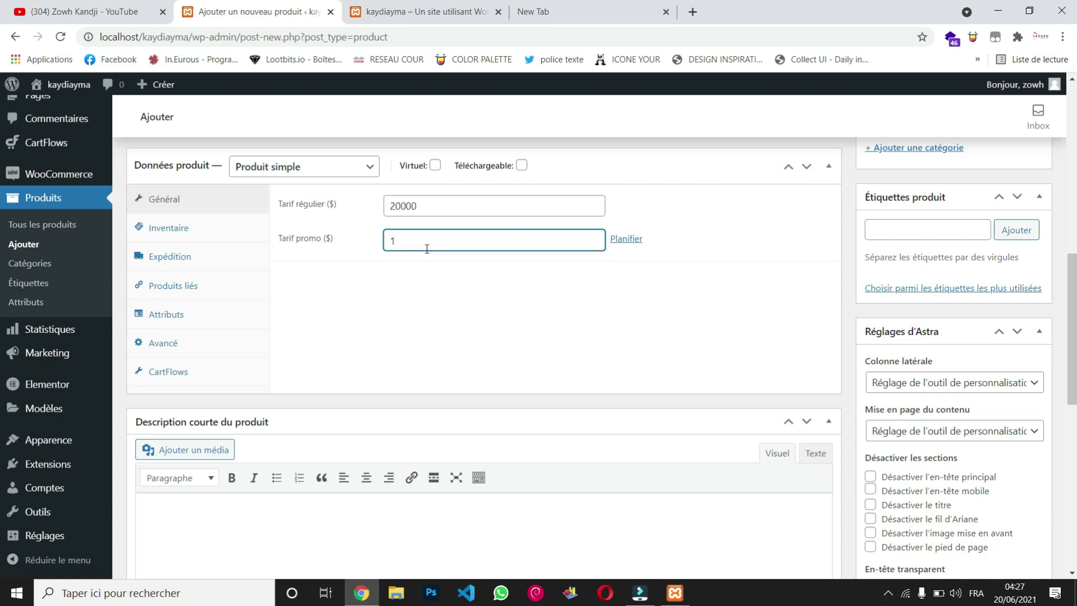
type("5000")
Step: Enter placeholder text in the product's short description
scroll(426, 249, "down", 4)
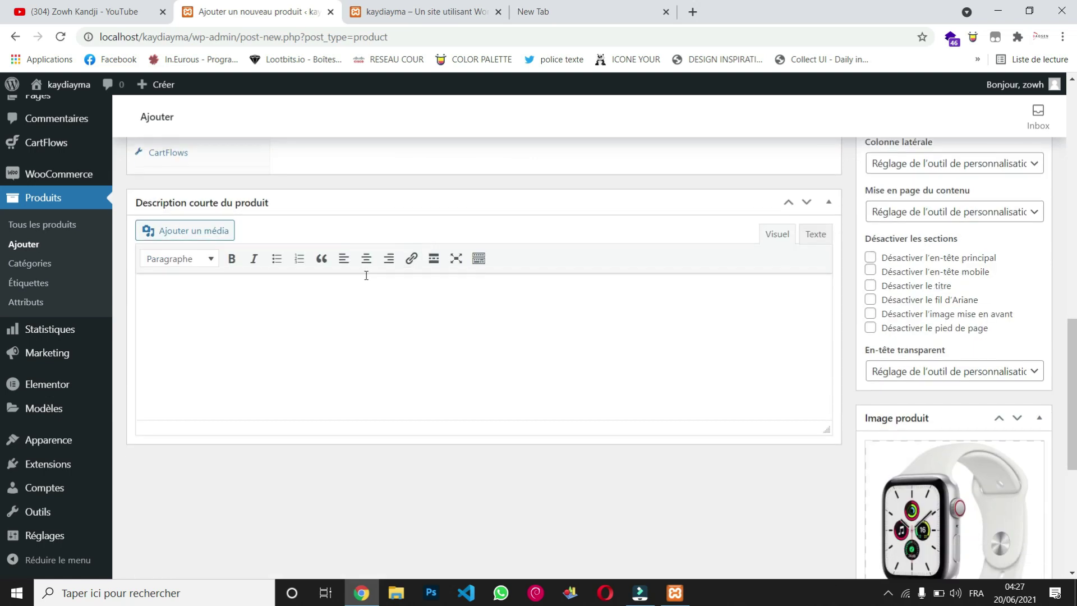
left_click(370, 289)
type("n")
scroll(678, 331, "up", 10)
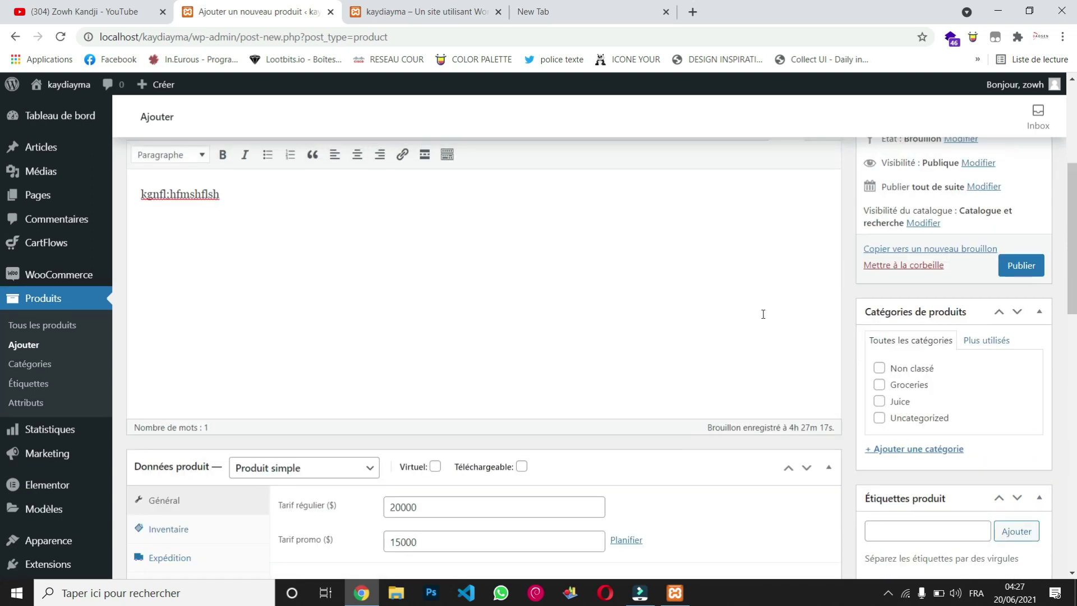
scroll(842, 335, "down", 1)
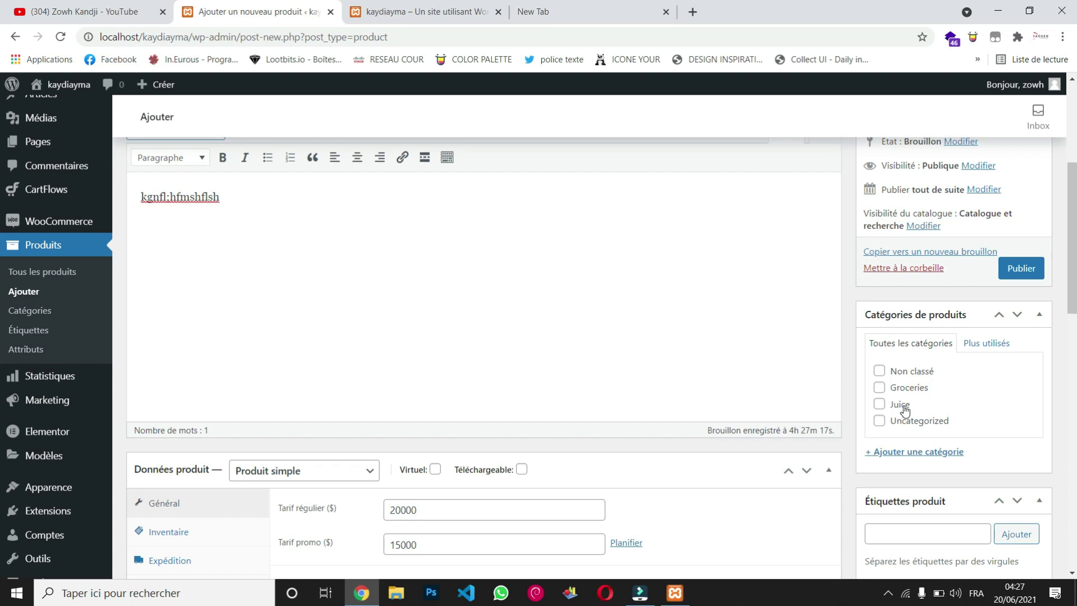
Step: Add a 'Montre' product category with no parent, ticked for Watch Apple
left_click(923, 452)
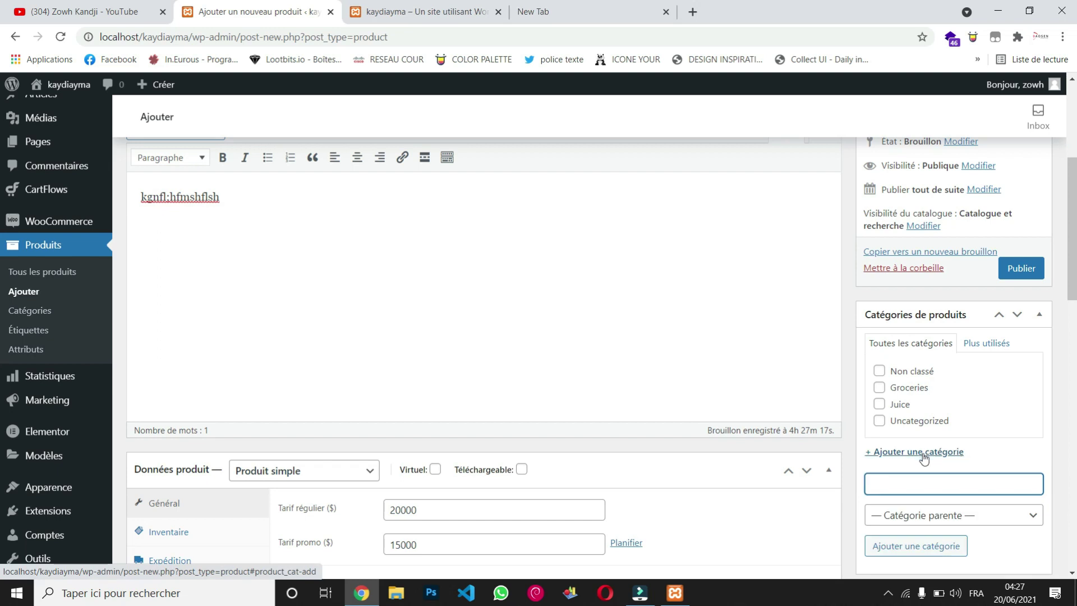
scroll(937, 483, "down", 2)
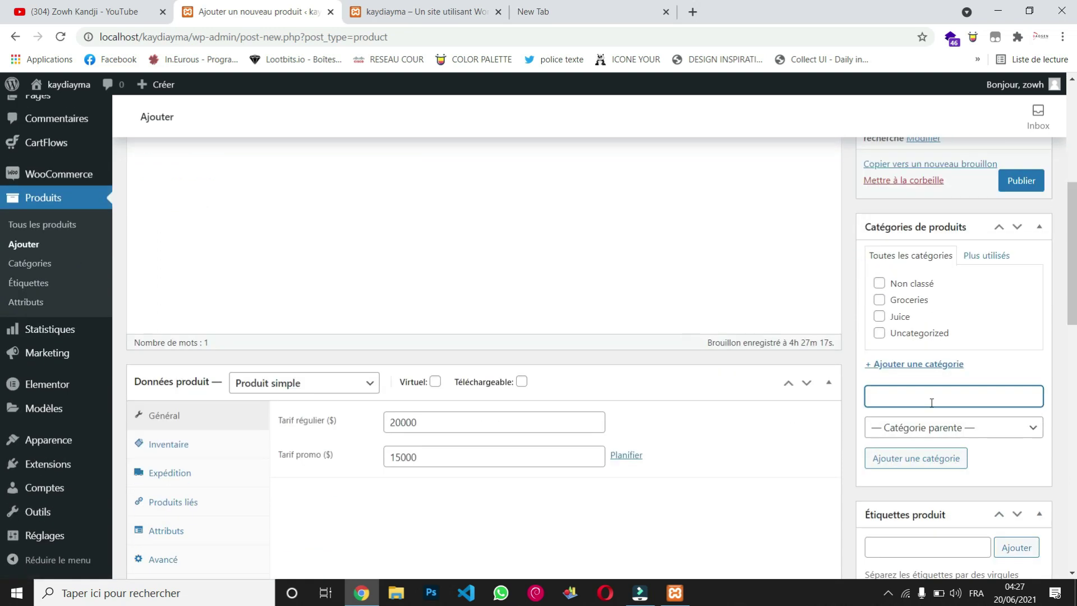
type("Montre")
left_click(998, 428)
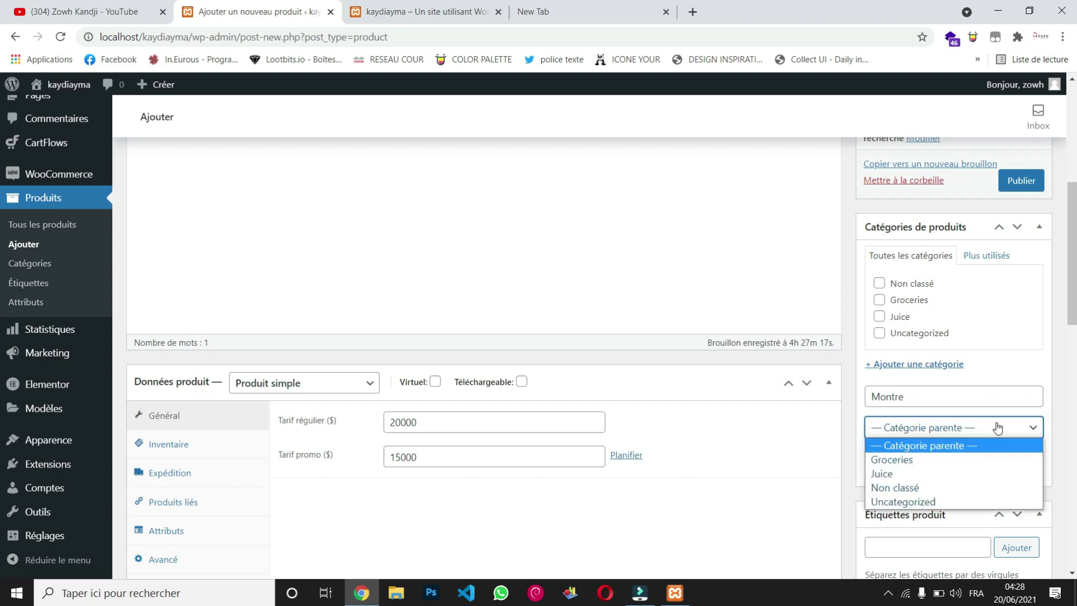
left_click(998, 429)
left_click(929, 459)
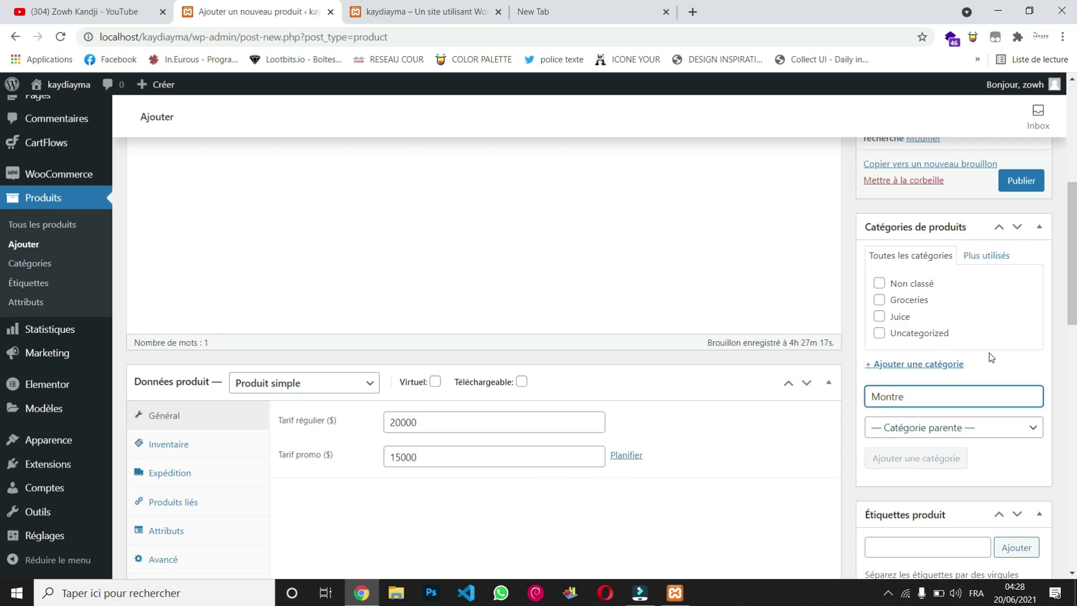
scroll(982, 346, "down", 1)
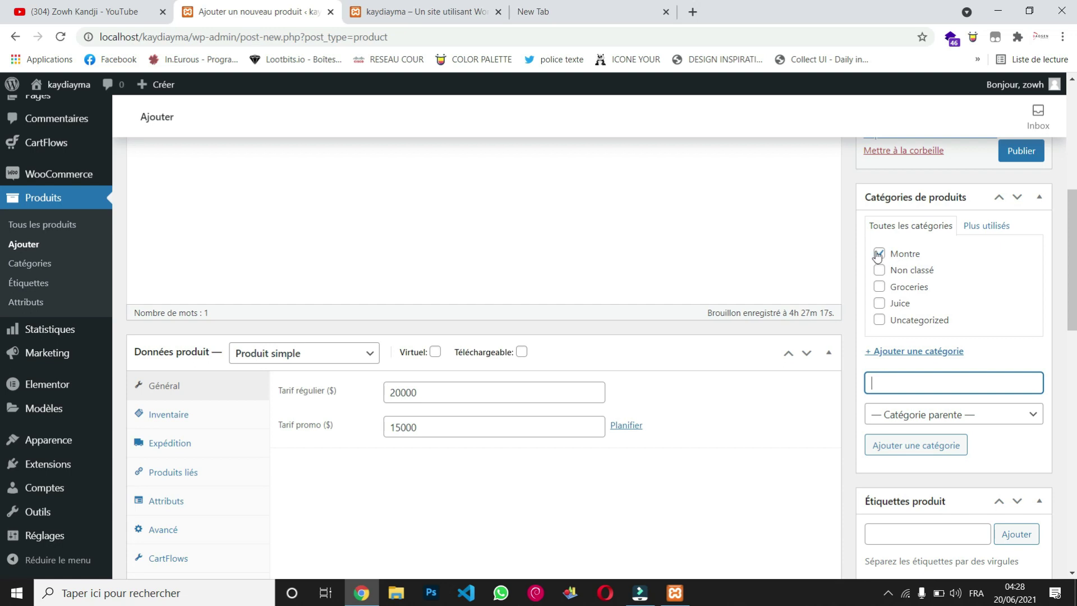
scroll(784, 249, "up", 10)
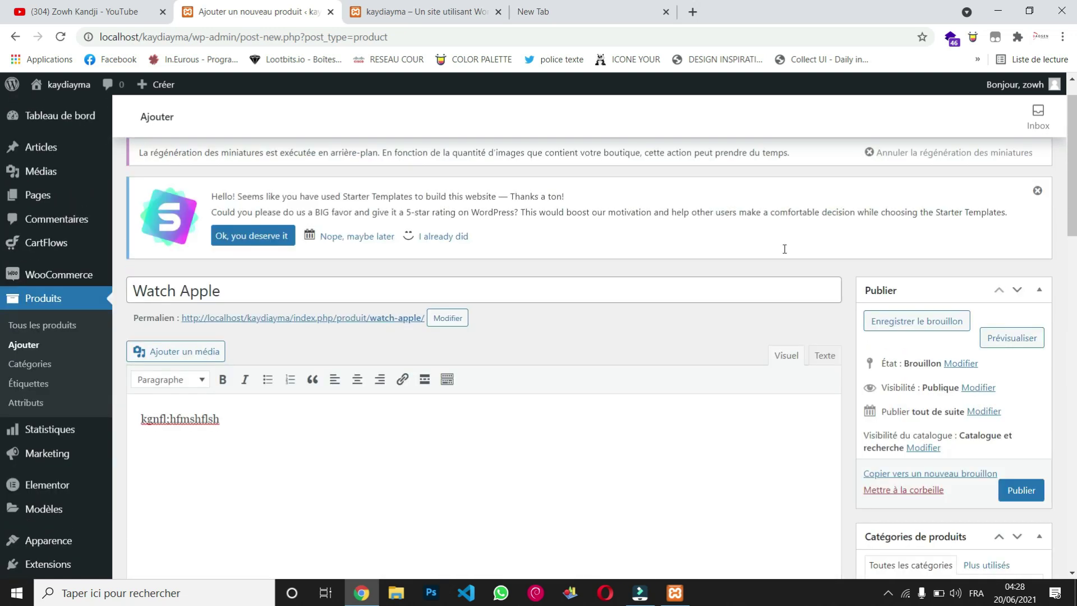
scroll(785, 249, "down", 3)
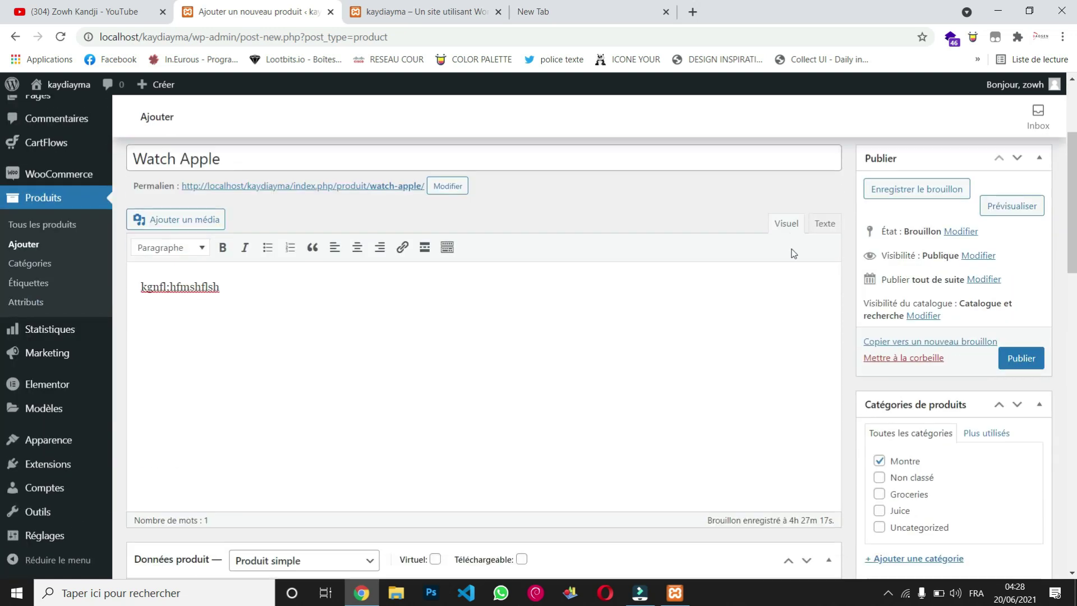
Step: Publish Watch Apple and switch to the Organic Store front-end tab
left_click(1017, 357)
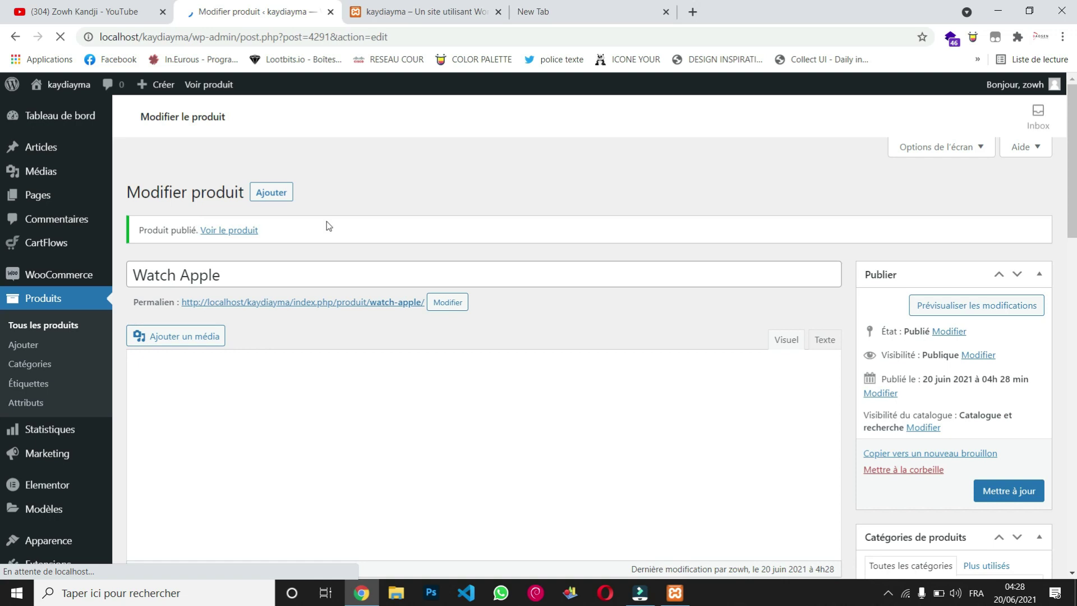
left_click(464, 5)
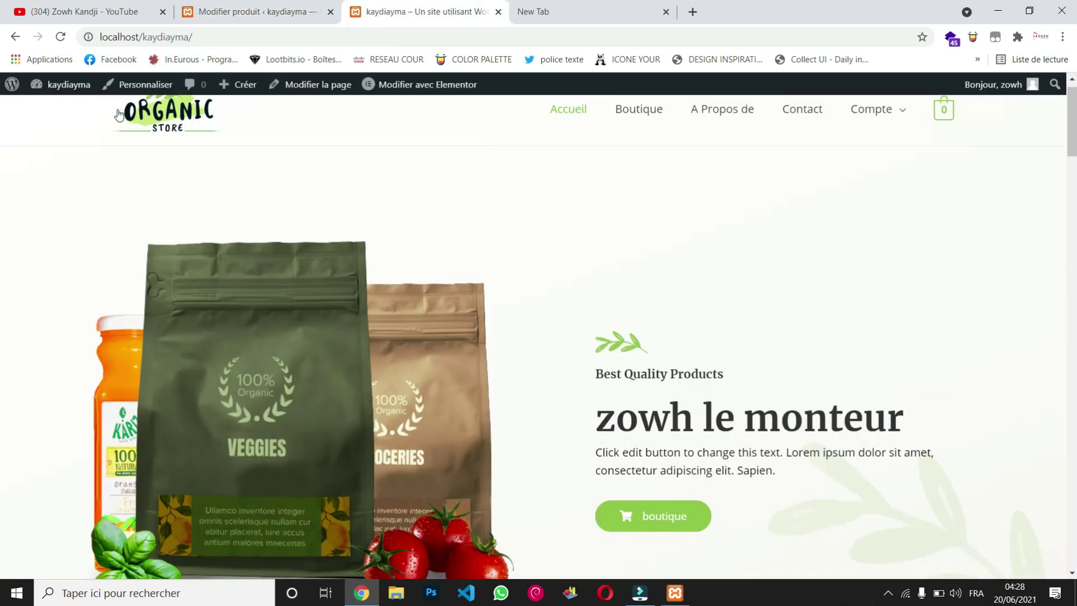
left_click(61, 37)
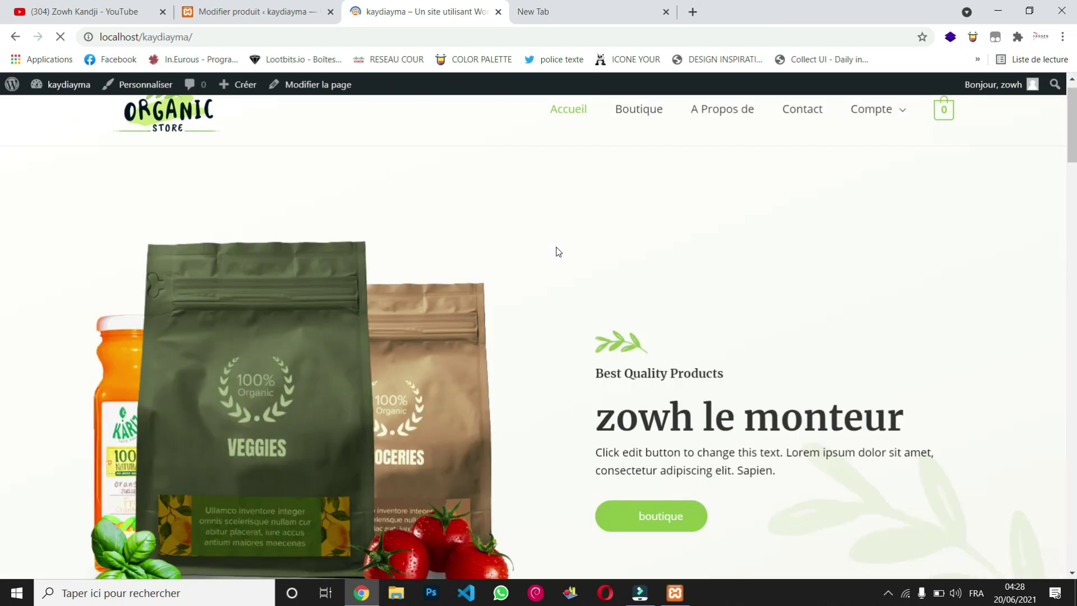
scroll(558, 251, "down", 4)
scroll(559, 251, "down", 8)
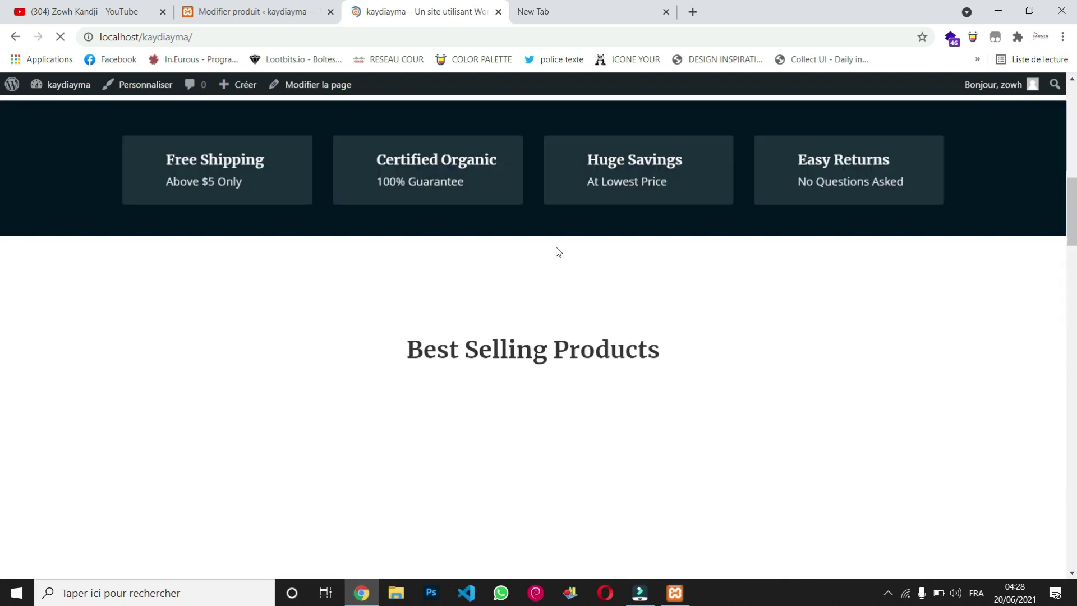
scroll(558, 251, "down", 5)
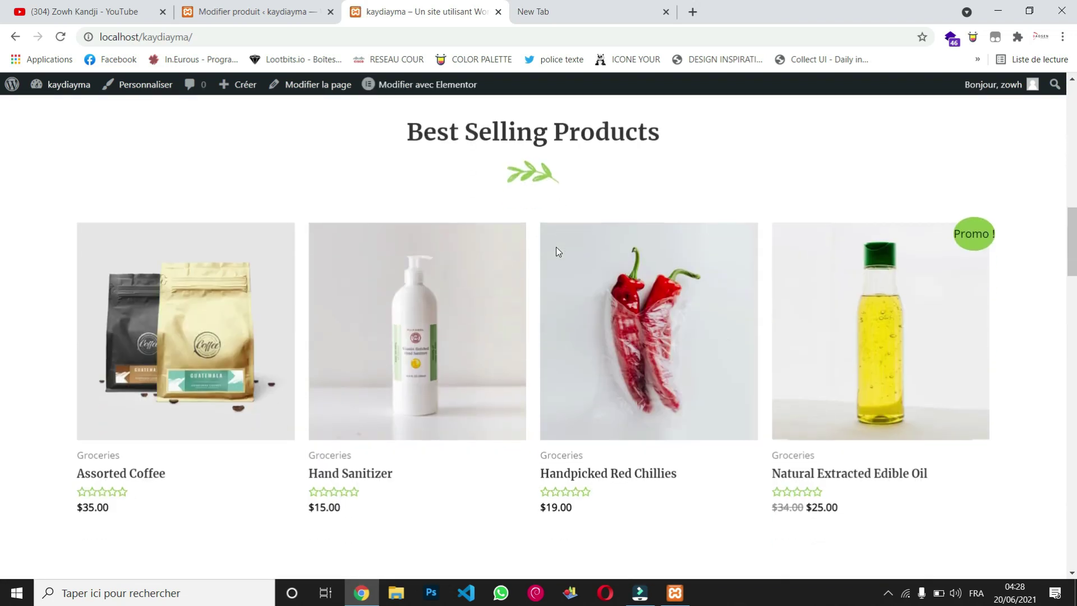
scroll(558, 252, "down", 15)
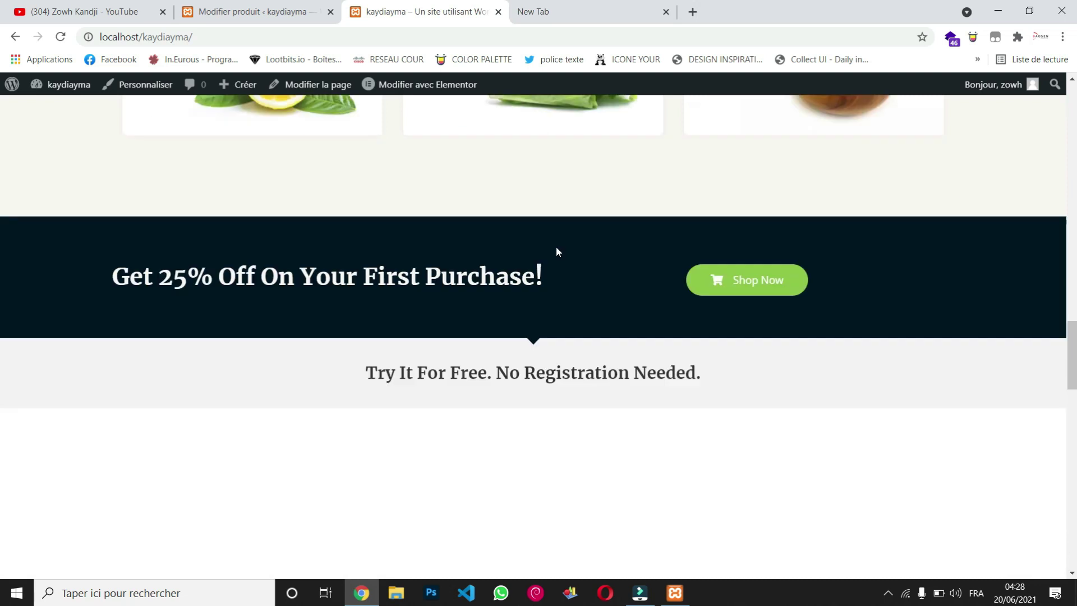
scroll(557, 251, "down", 10)
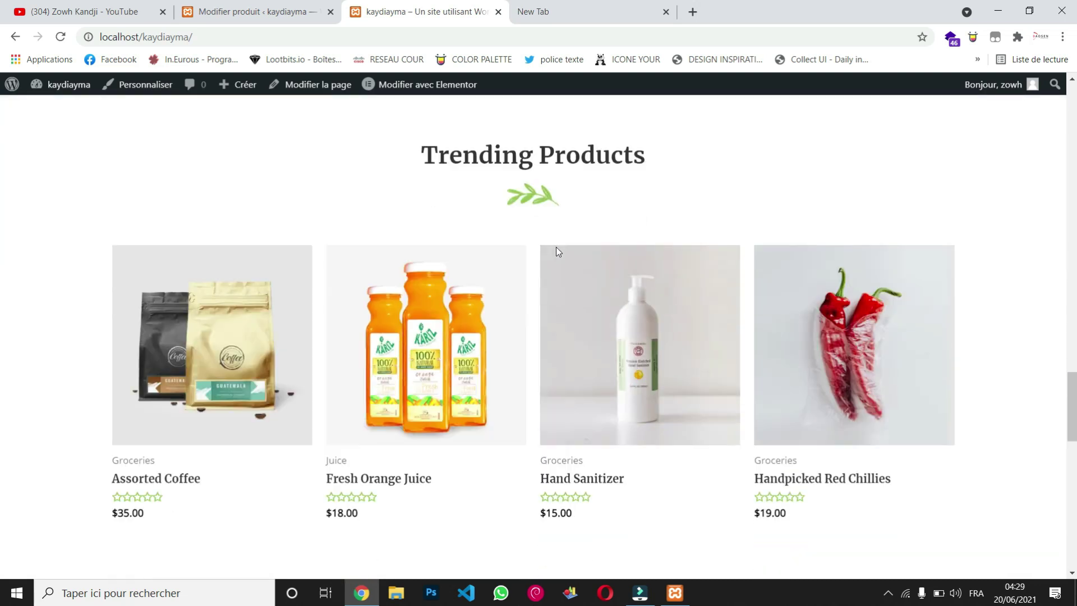
scroll(558, 251, "down", 3)
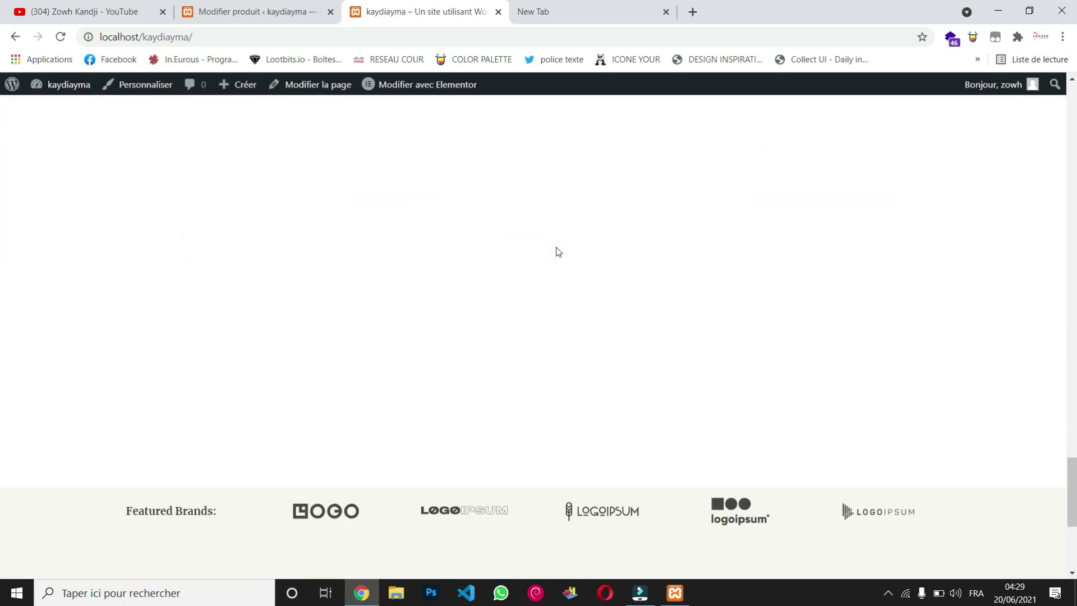
scroll(557, 251, "down", 5)
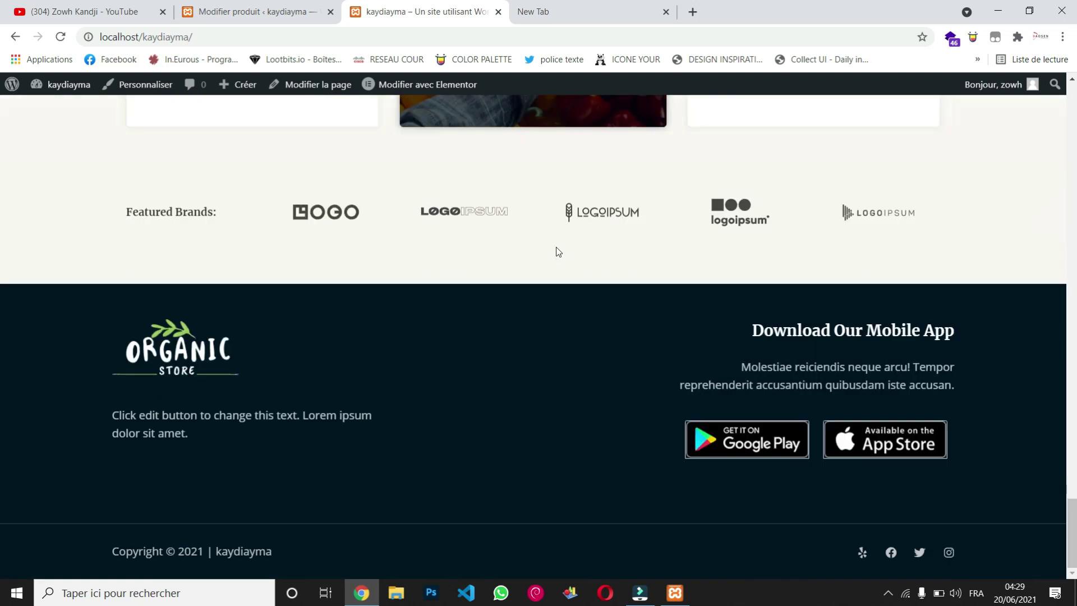
scroll(557, 252, "up", 20)
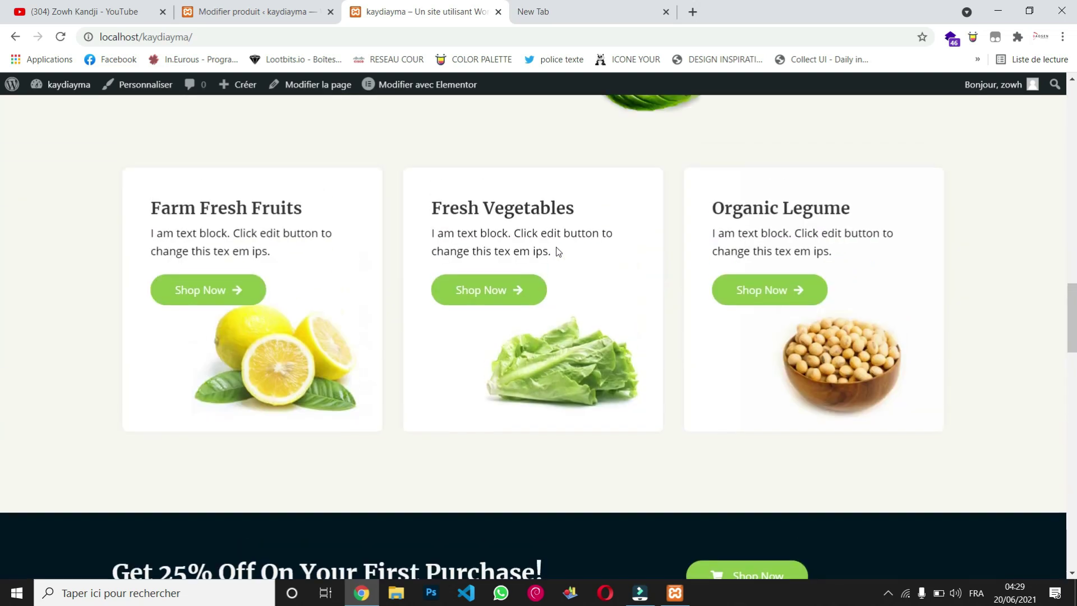
scroll(557, 251, "up", 8)
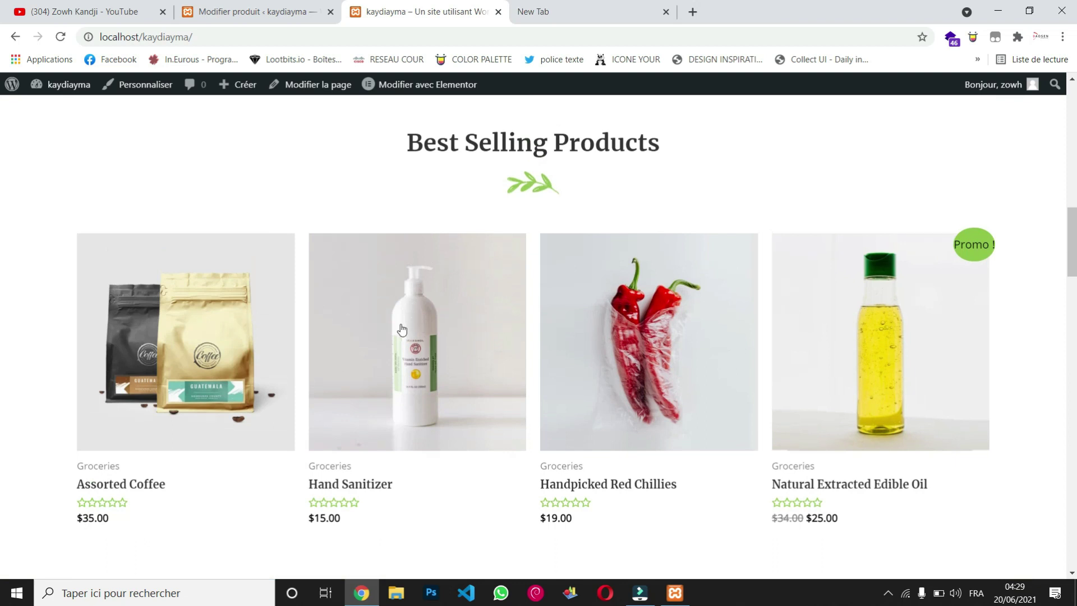
scroll(401, 329, "up", 15)
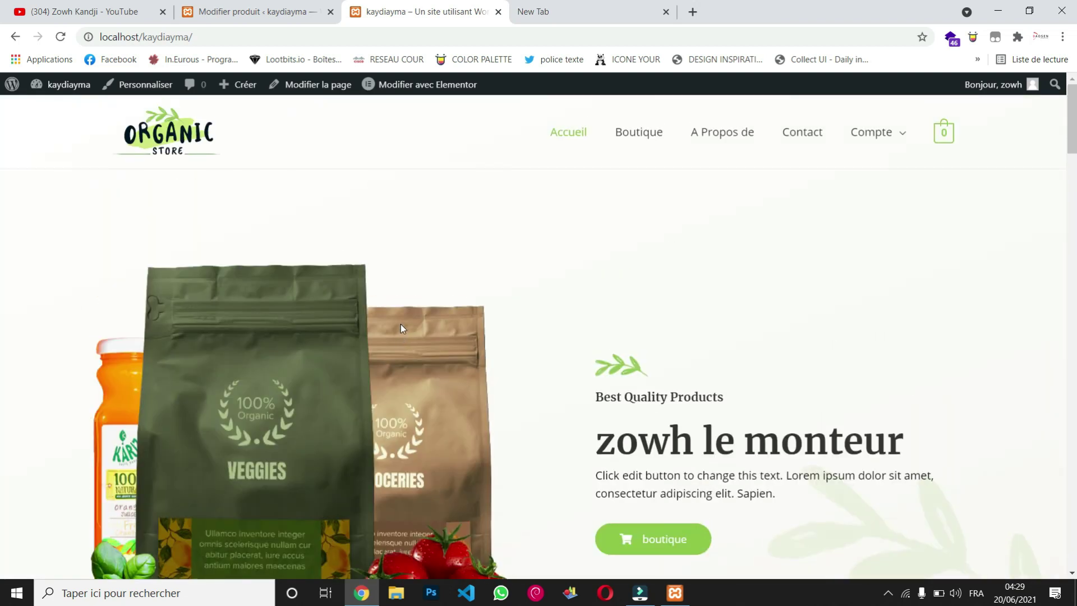
Step: Open the Boutique shop listing and go to its second page of products
left_click(647, 138)
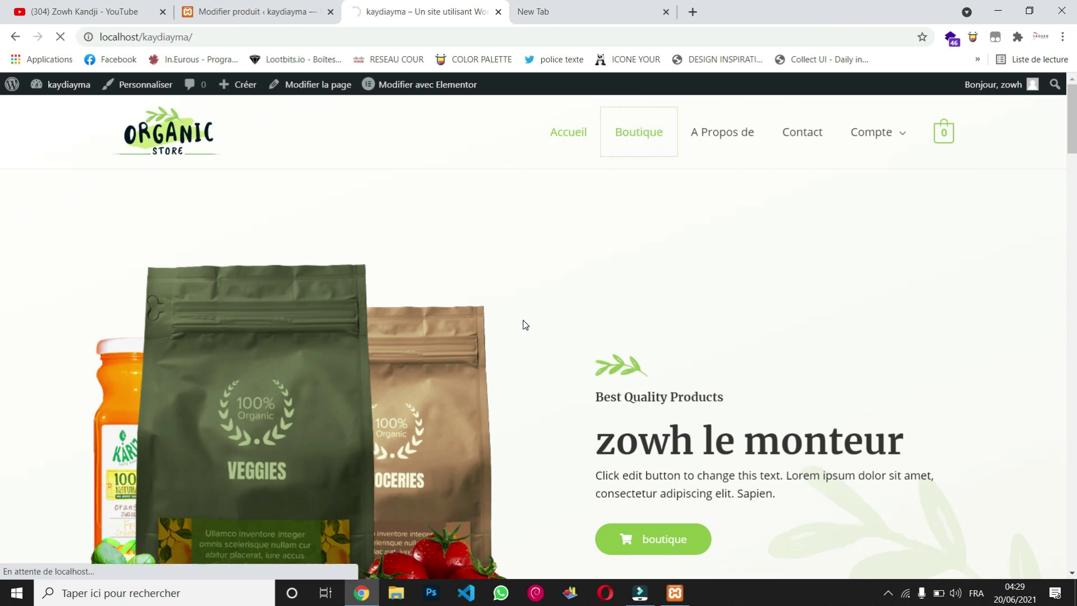
scroll(525, 325, "down", 3)
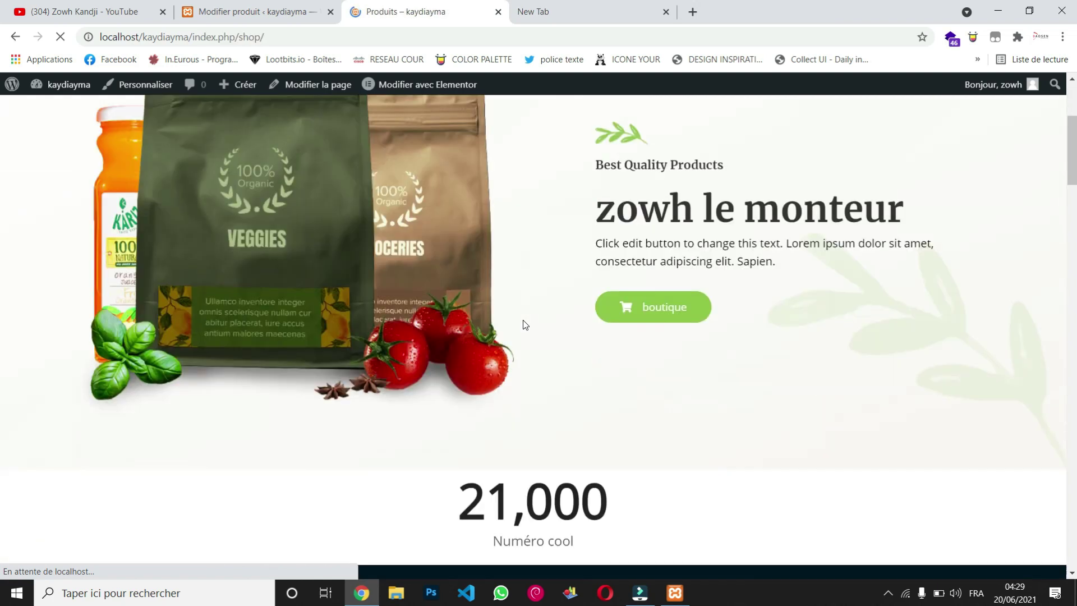
scroll(525, 325, "down", 10)
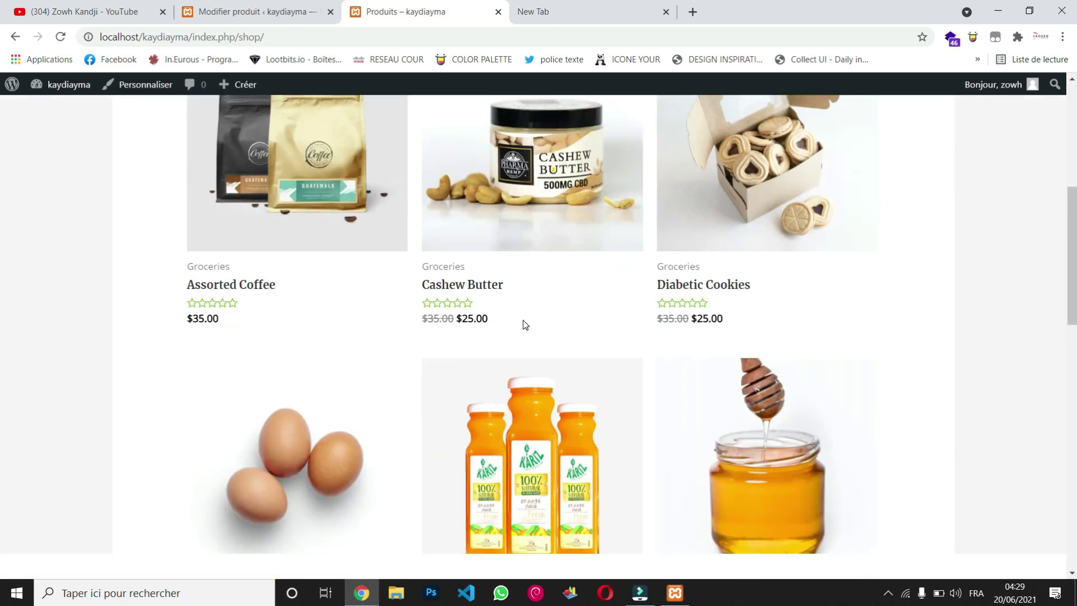
scroll(523, 324, "down", 8)
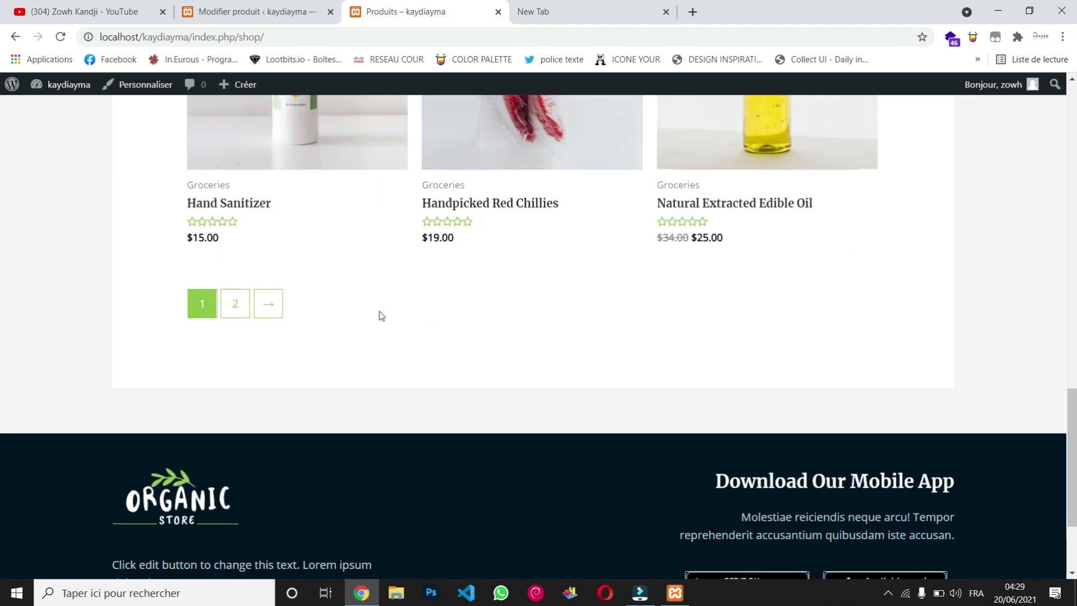
left_click(238, 314)
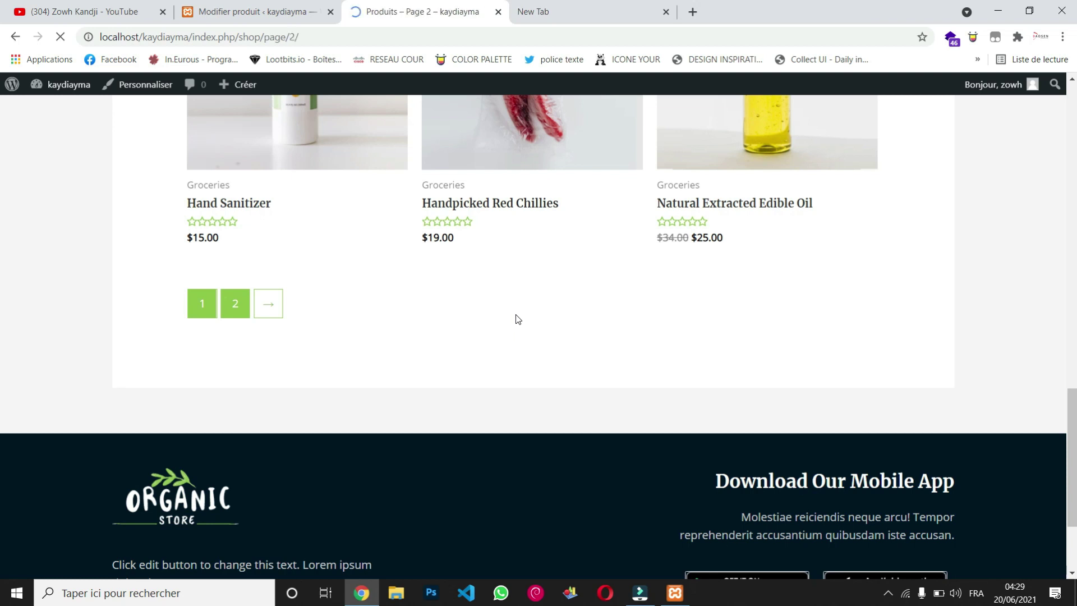
Step: Check Watch Apple listed at $15,000 on page 2, then return to the home page
scroll(518, 320, "down", 6)
scroll(517, 319, "down", 6)
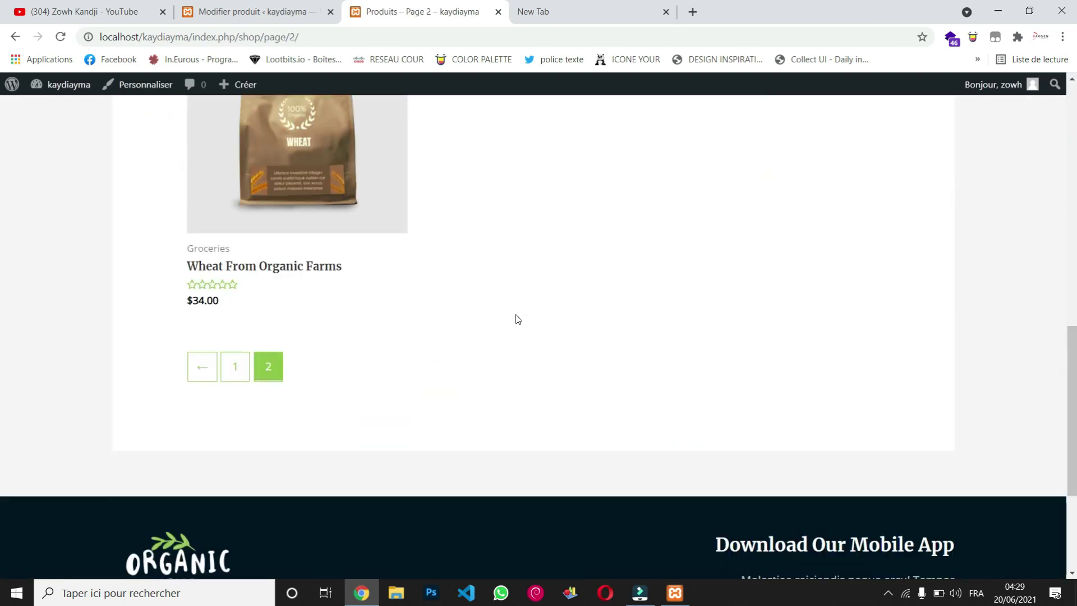
scroll(517, 319, "up", 7)
scroll(517, 317, "up", 1)
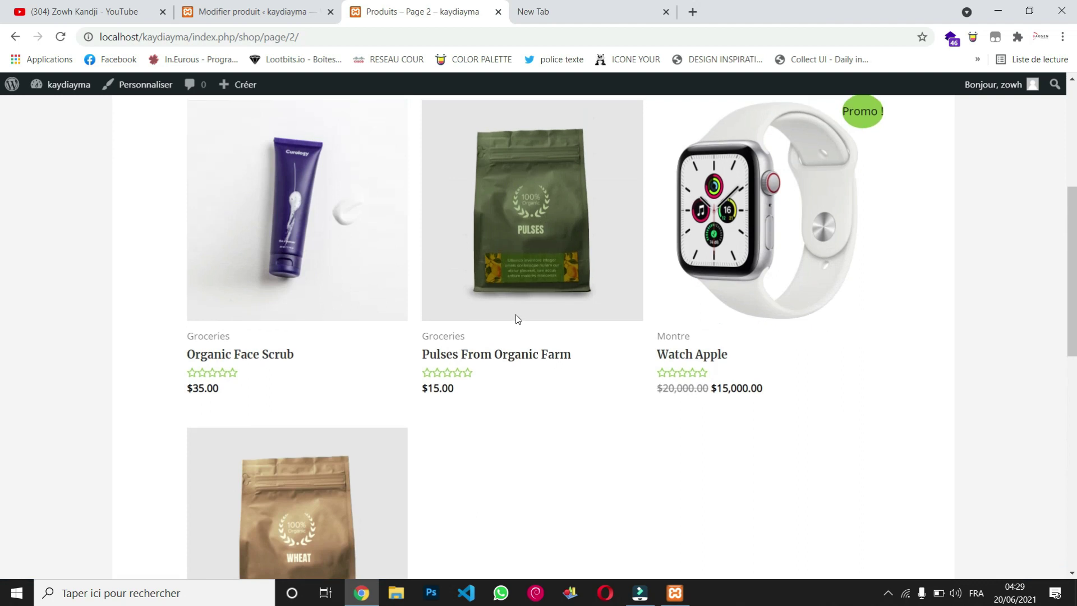
scroll(724, 235, "up", 1)
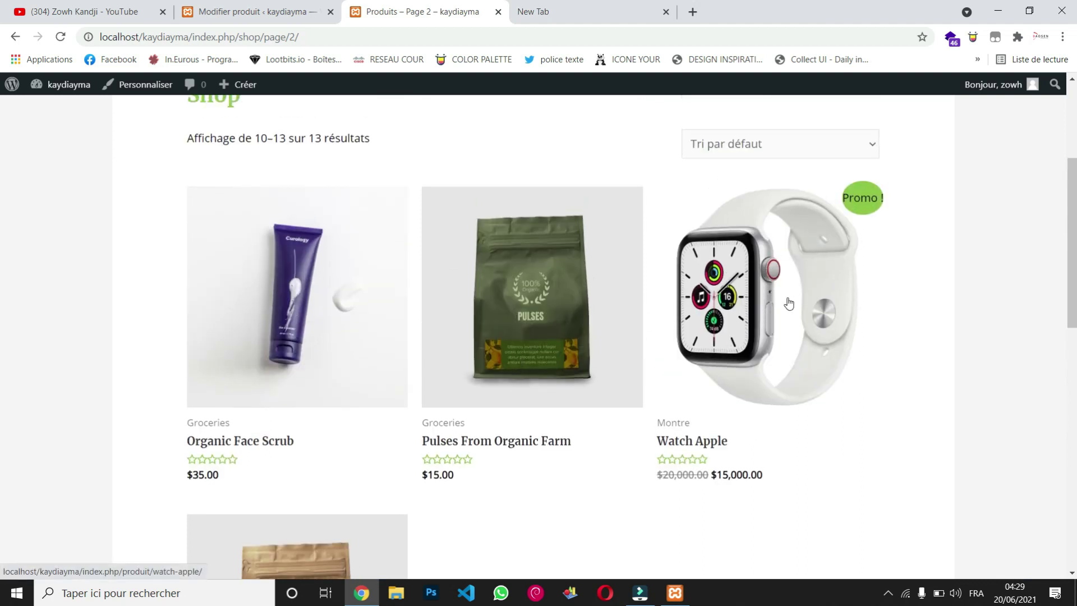
scroll(601, 254, "up", 4)
left_click(578, 132)
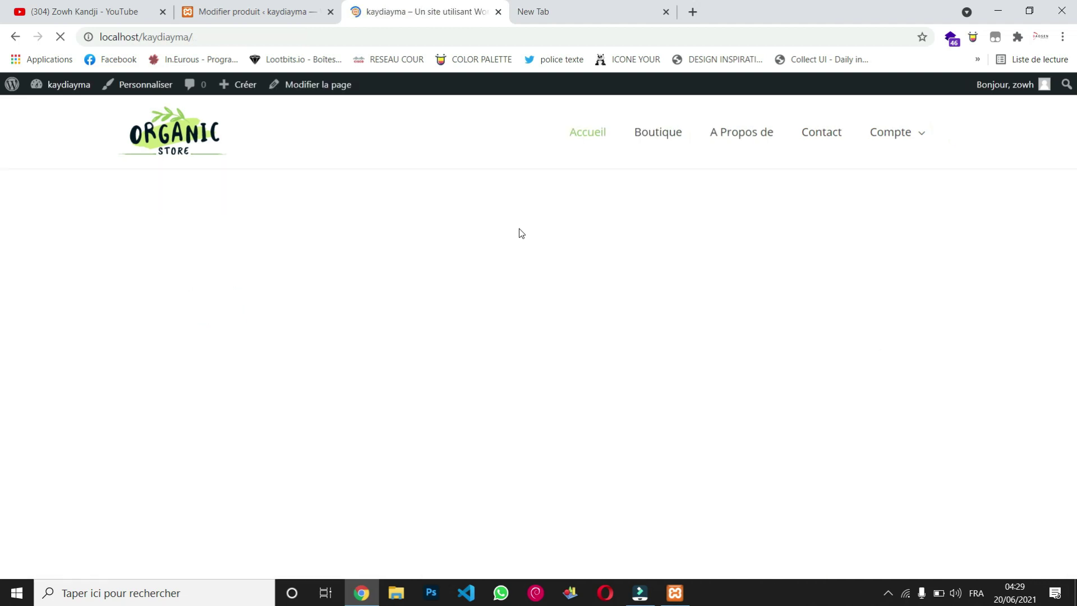
Step: Scroll through the home page sections to the Best Selling Products row
scroll(520, 228, "down", 5)
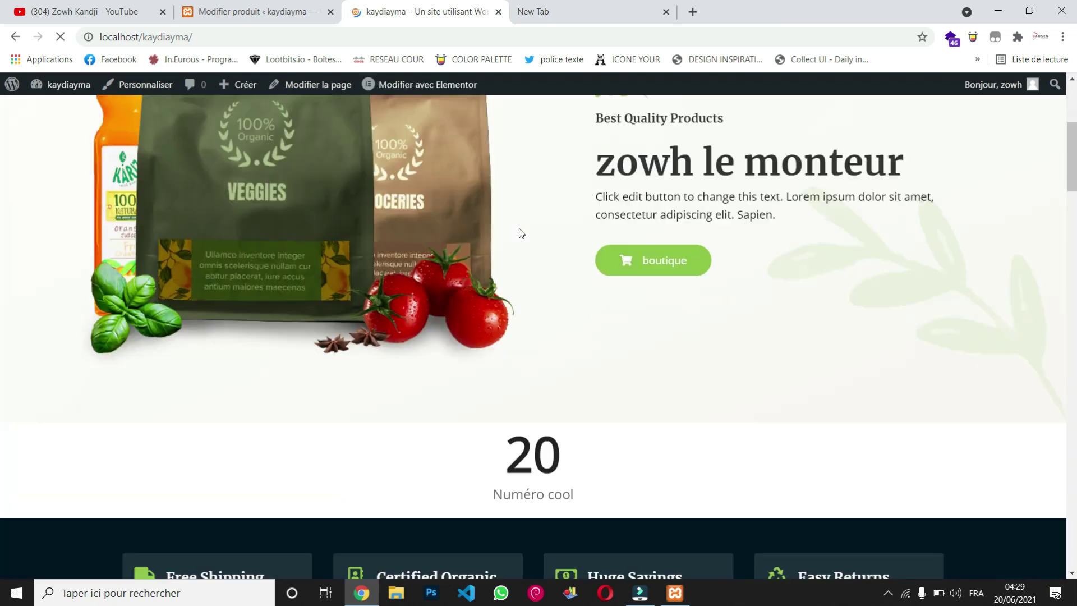
scroll(520, 231, "down", 12)
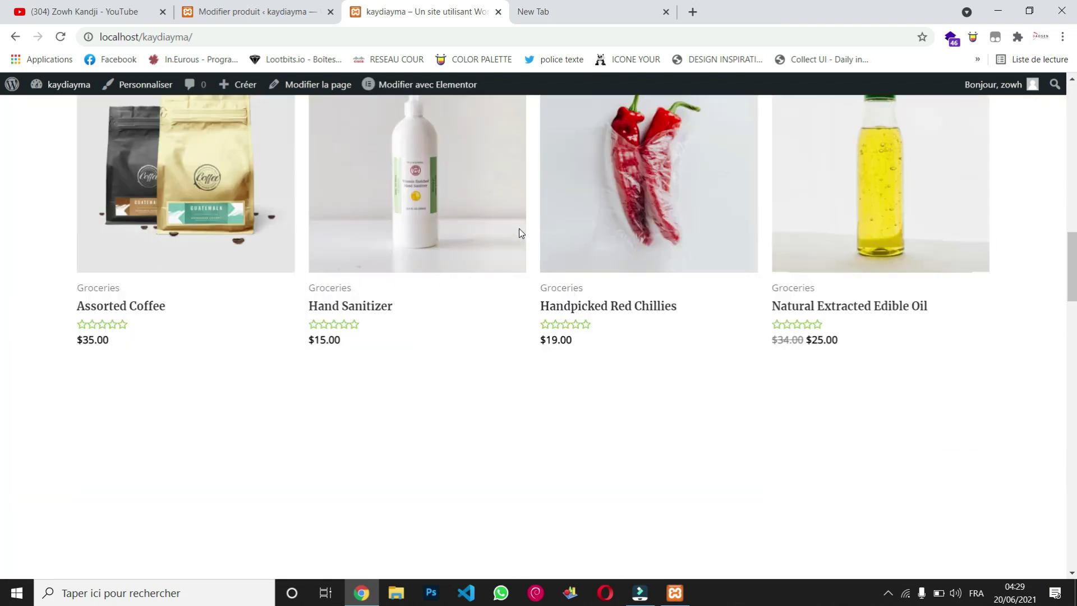
scroll(519, 228, "up", 2)
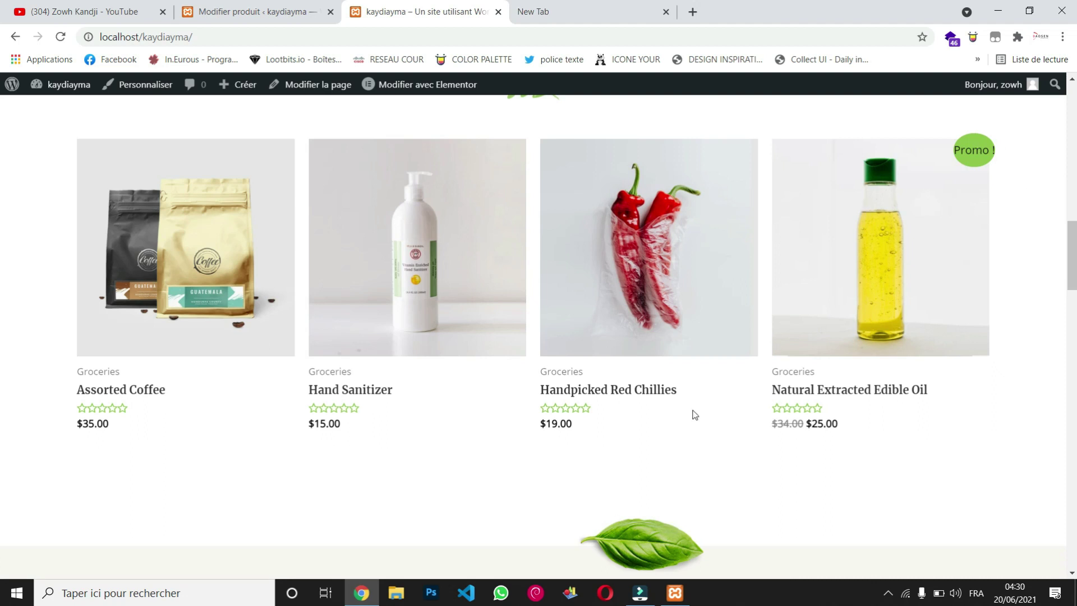
scroll(695, 415, "down", 10)
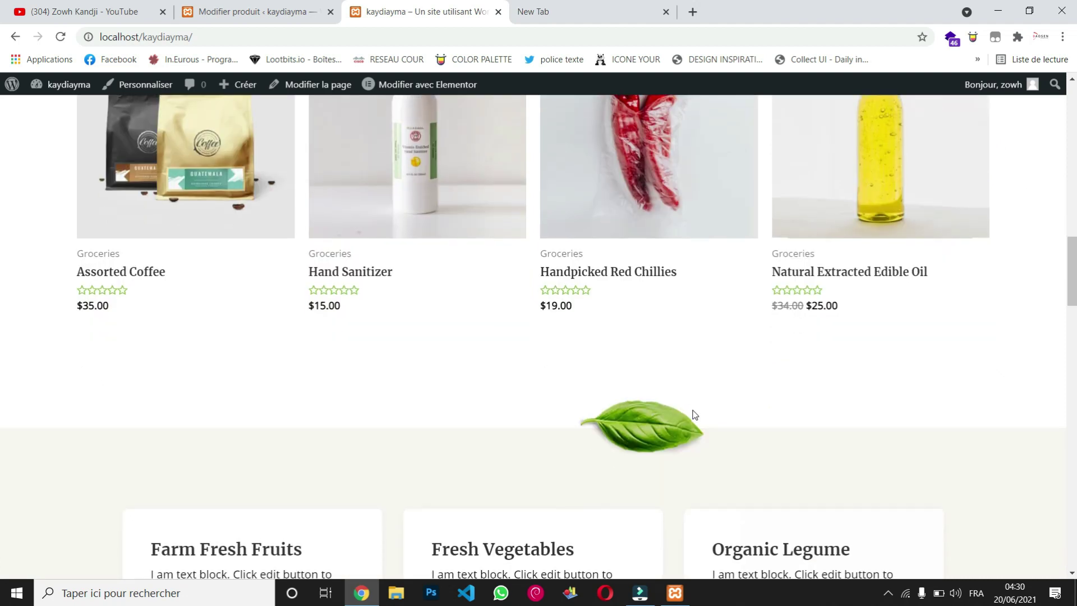
scroll(695, 415, "down", 10)
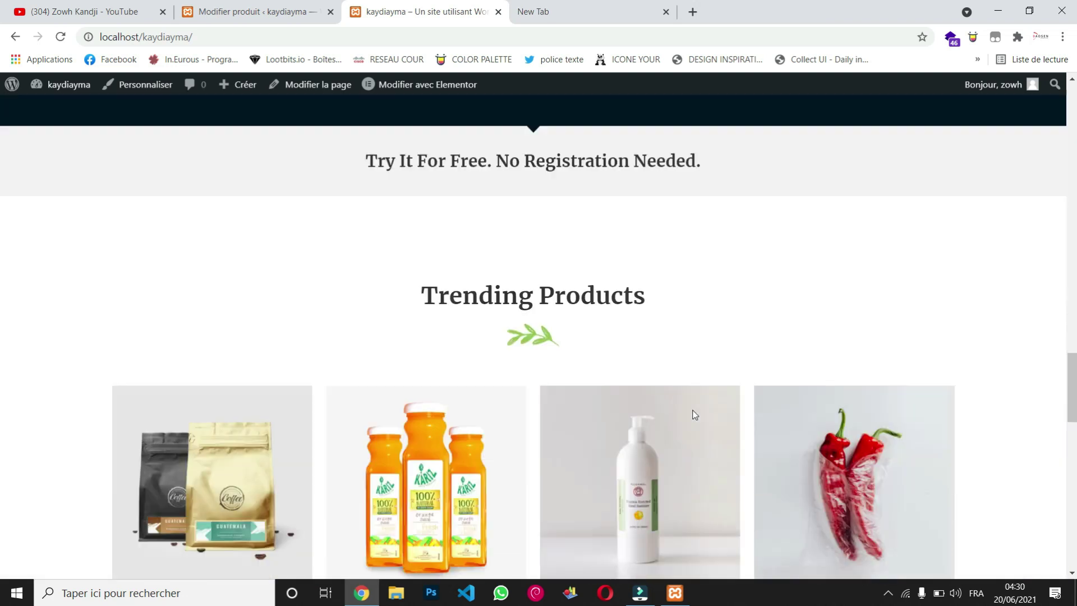
scroll(695, 414, "down", 5)
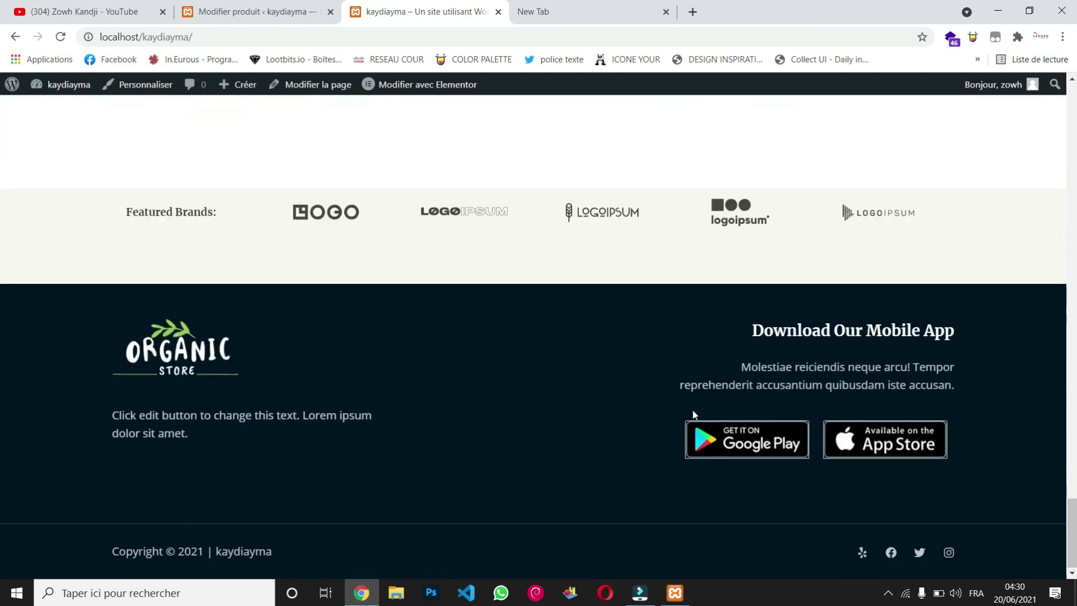
scroll(694, 415, "up", 15)
scroll(695, 415, "up", 15)
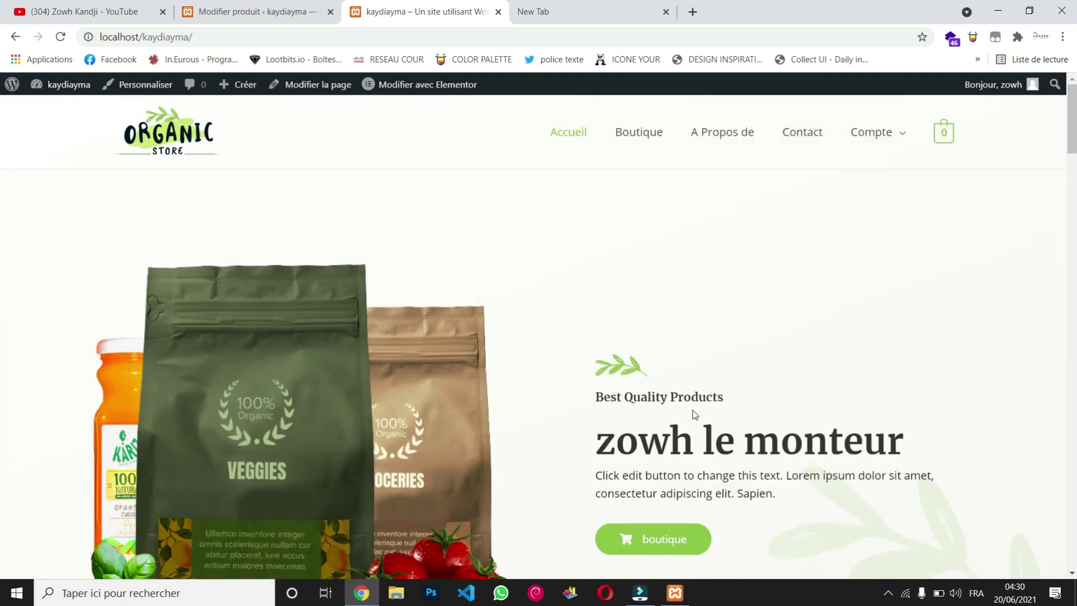
scroll(544, 450, "down", 5)
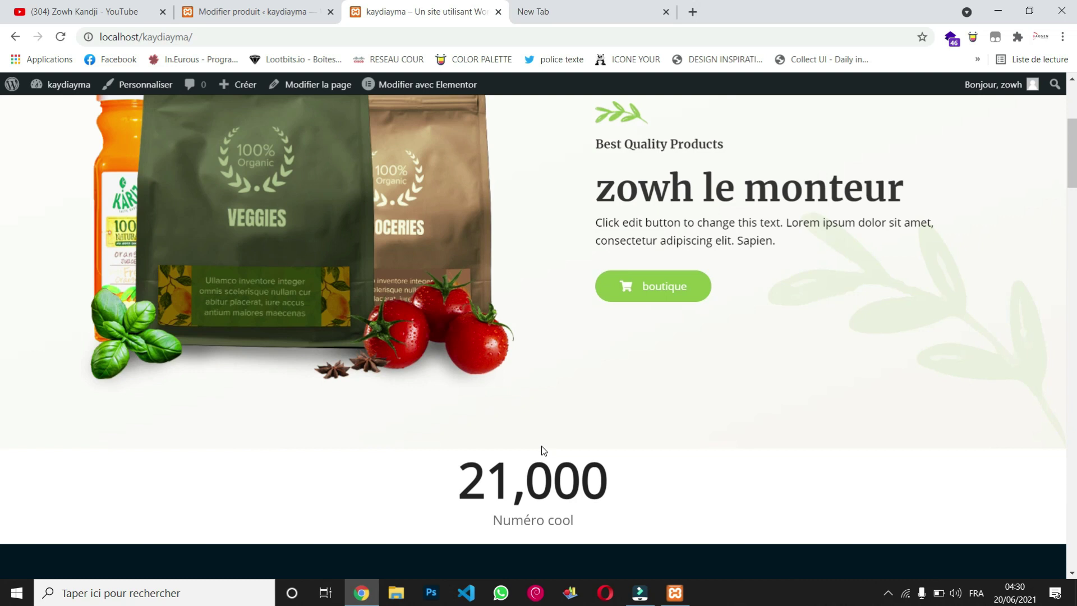
scroll(543, 450, "down", 12)
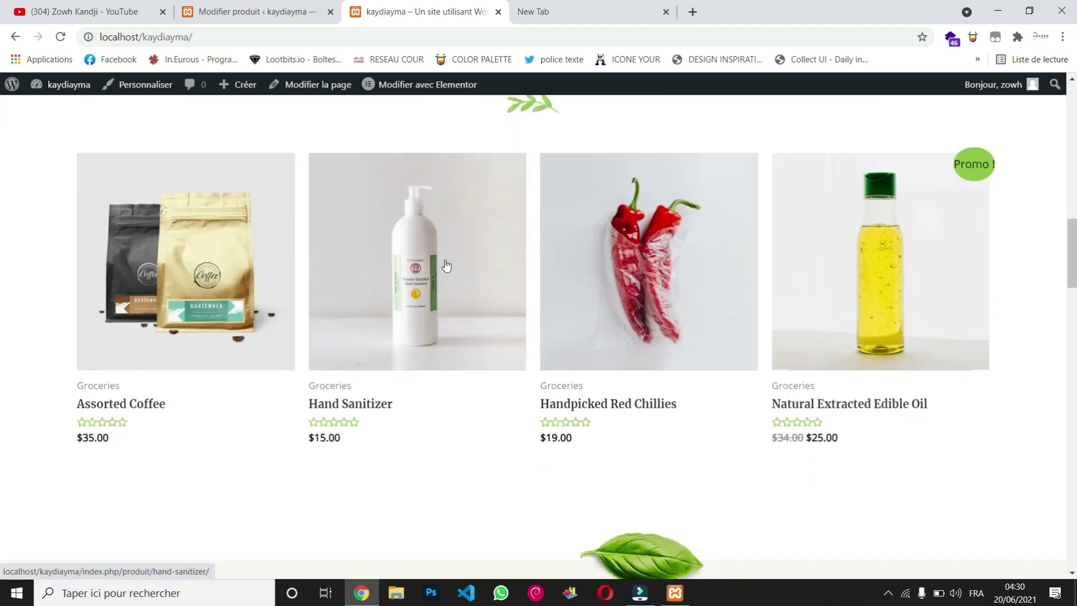
Step: Open the Handpicked Red Chillies ($19.00) product page and add it to the cart
left_click(672, 235)
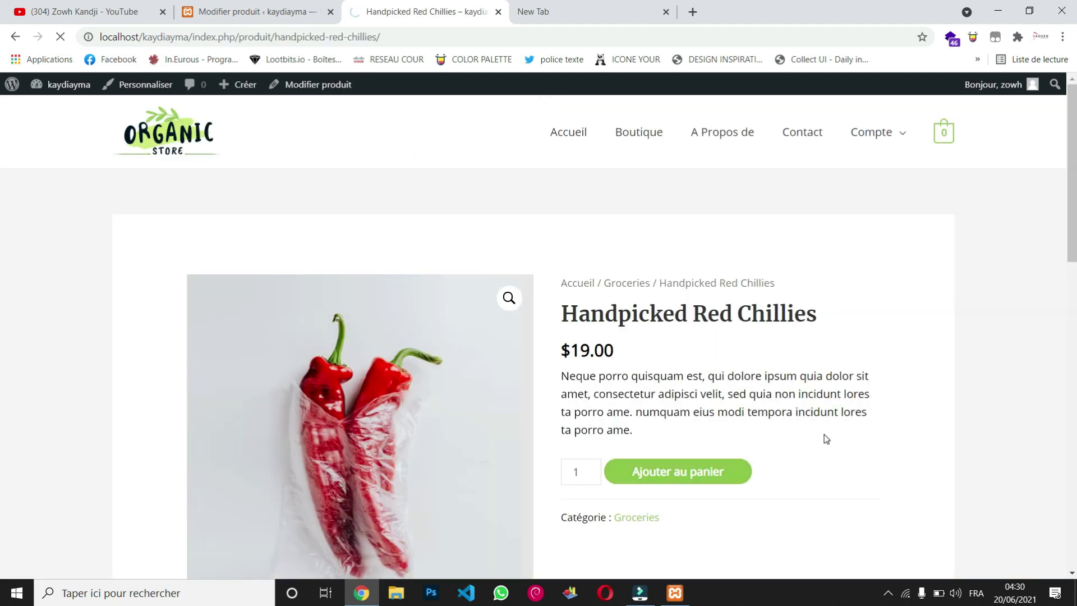
scroll(825, 439, "down", 3)
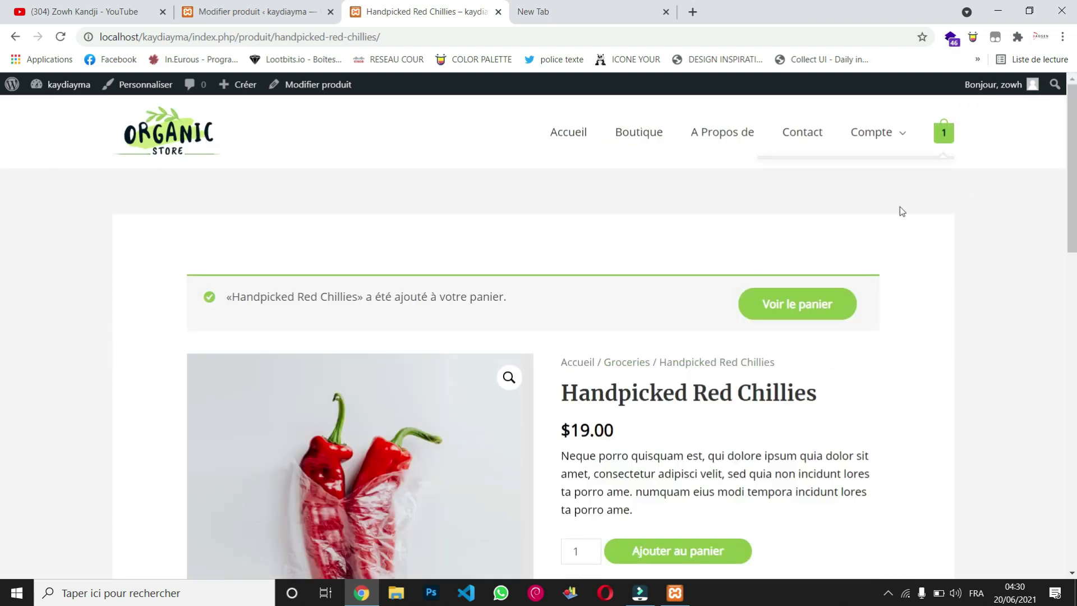
scroll(718, 451, "down", 1)
scroll(718, 450, "down", 2)
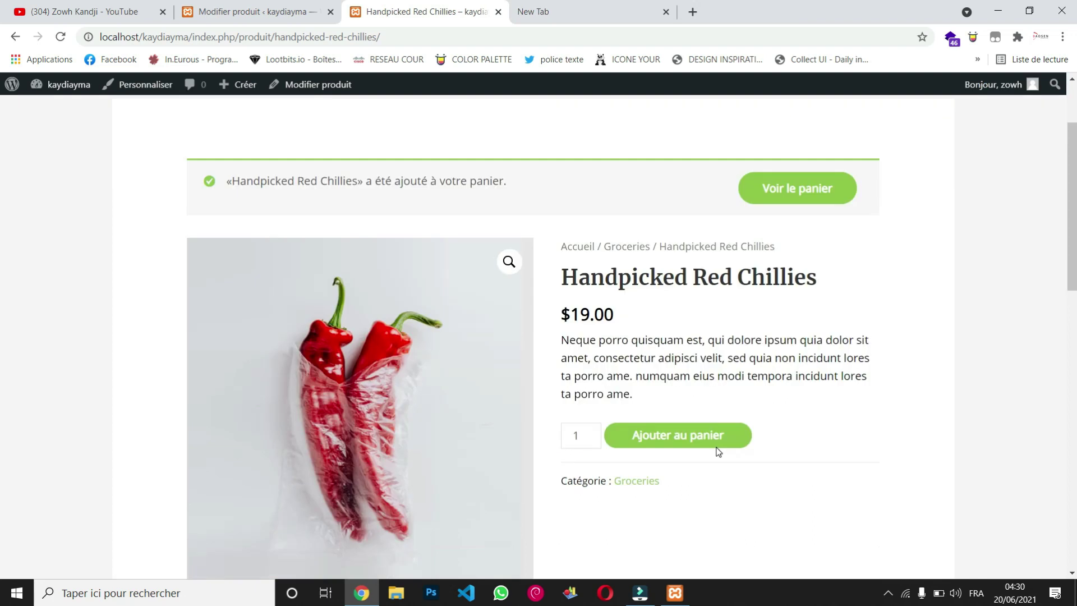
Step: View the cart holding Handpicked Red Chillies at $19.00 and proceed to checkout
left_click(808, 178)
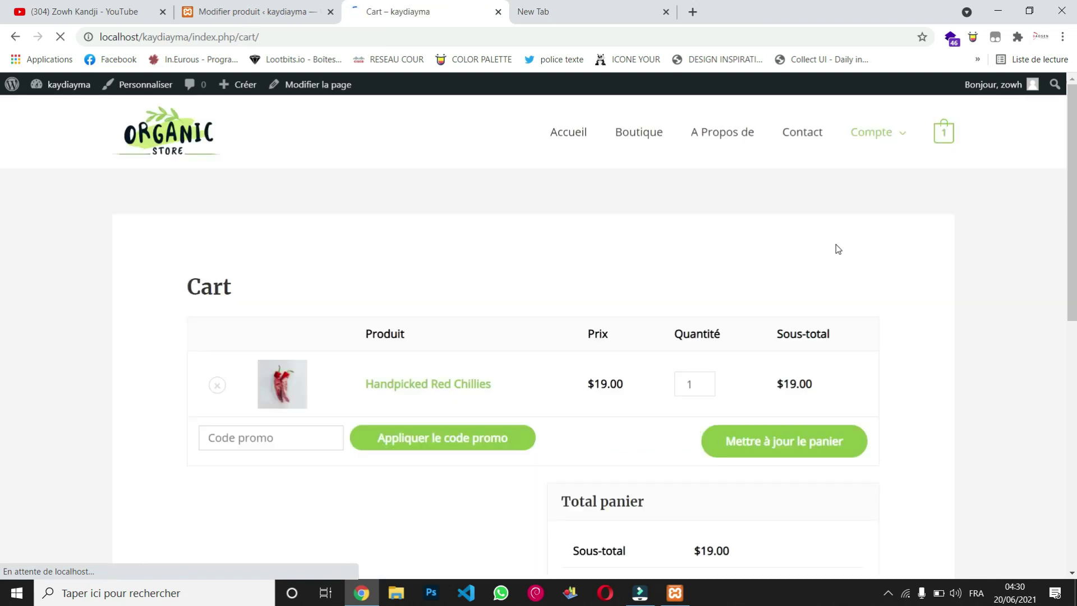
scroll(591, 272, "down", 2)
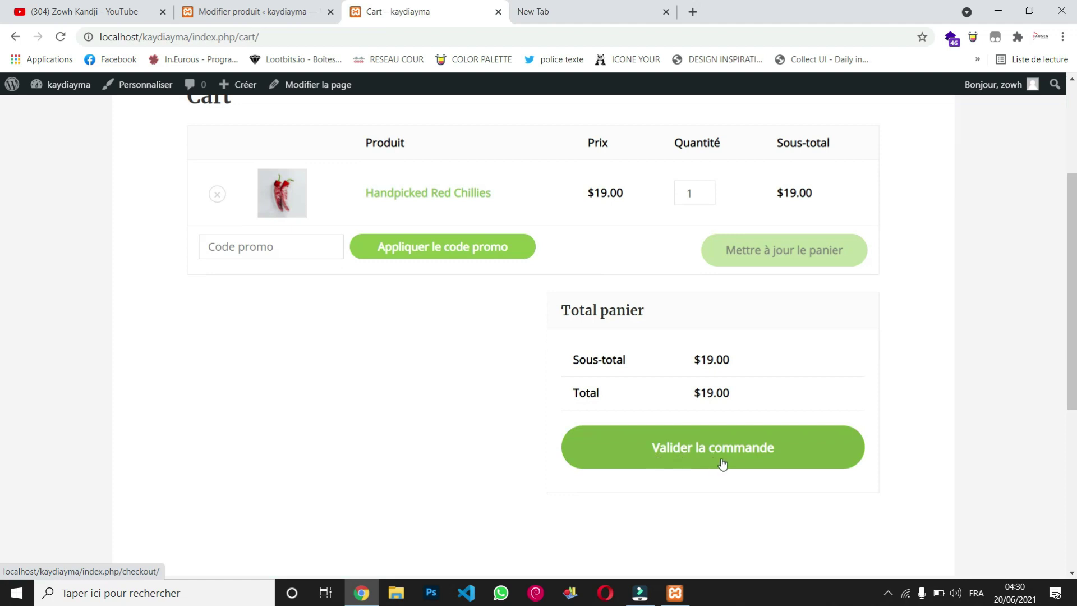
scroll(425, 396, "up", 1)
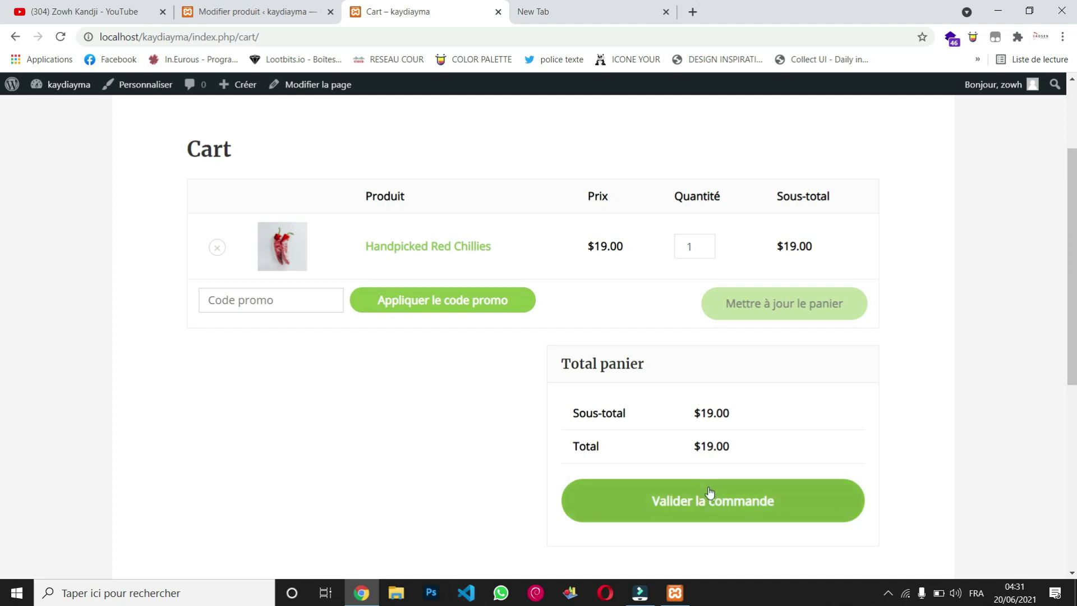
left_click(720, 504)
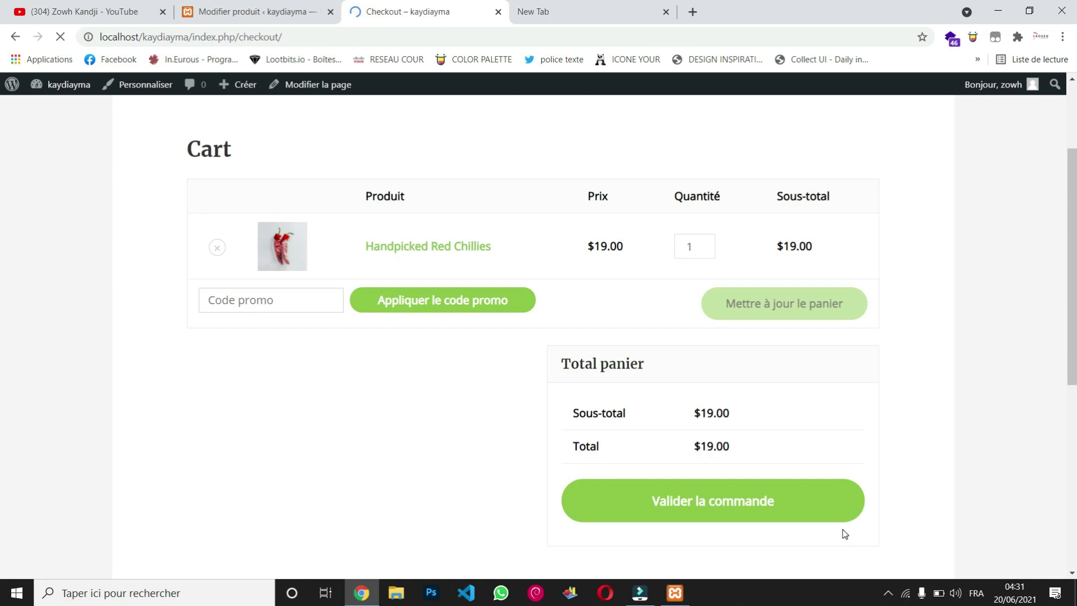
Step: Enter the customer's billing first name, last name and company name
scroll(613, 440, "down", 1)
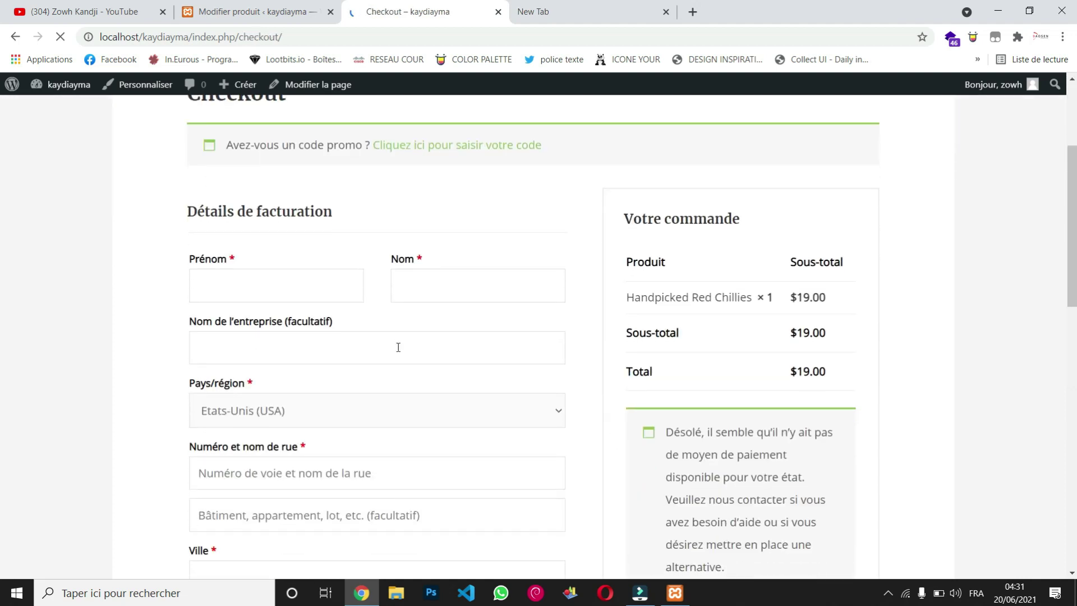
left_click(304, 290)
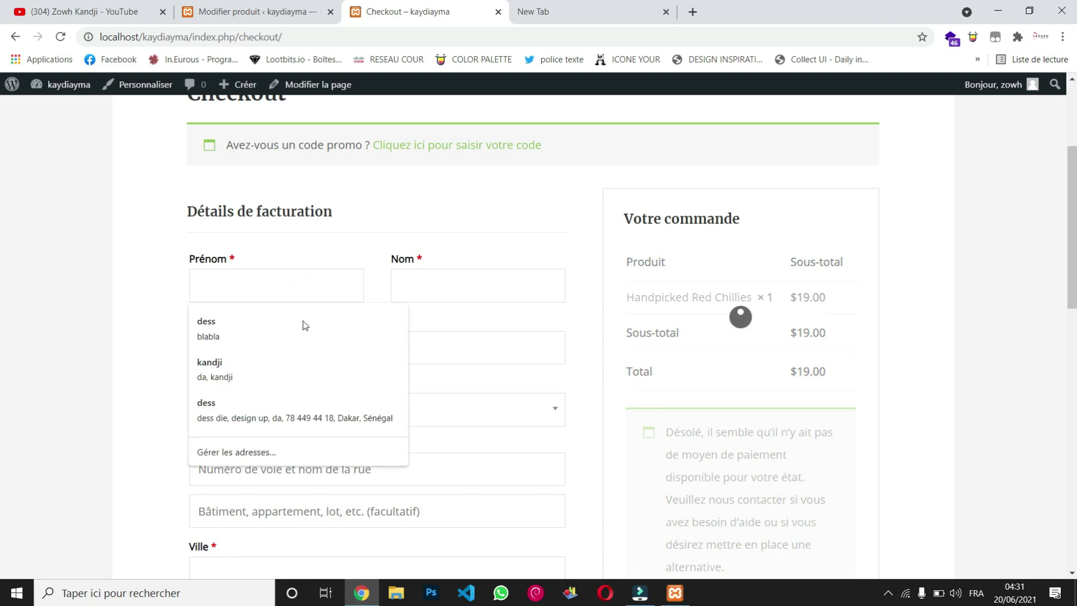
left_click(298, 289)
left_click(453, 286)
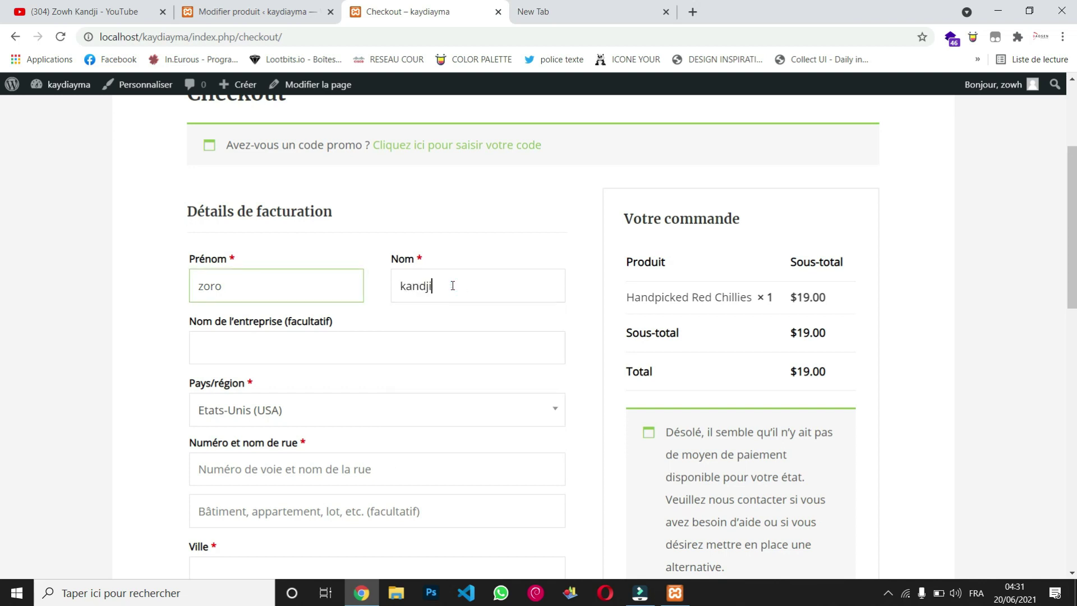
left_click(408, 348)
type("kaydiayma")
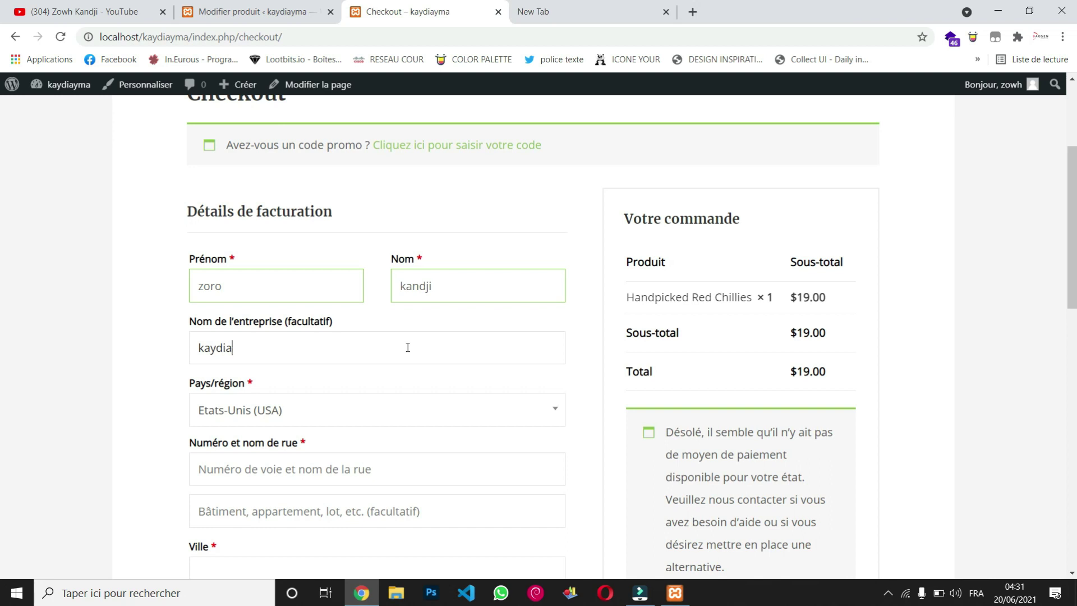
Step: Set the billing country to Sénégal and fill in both street address lines
left_click(435, 420)
type("sé")
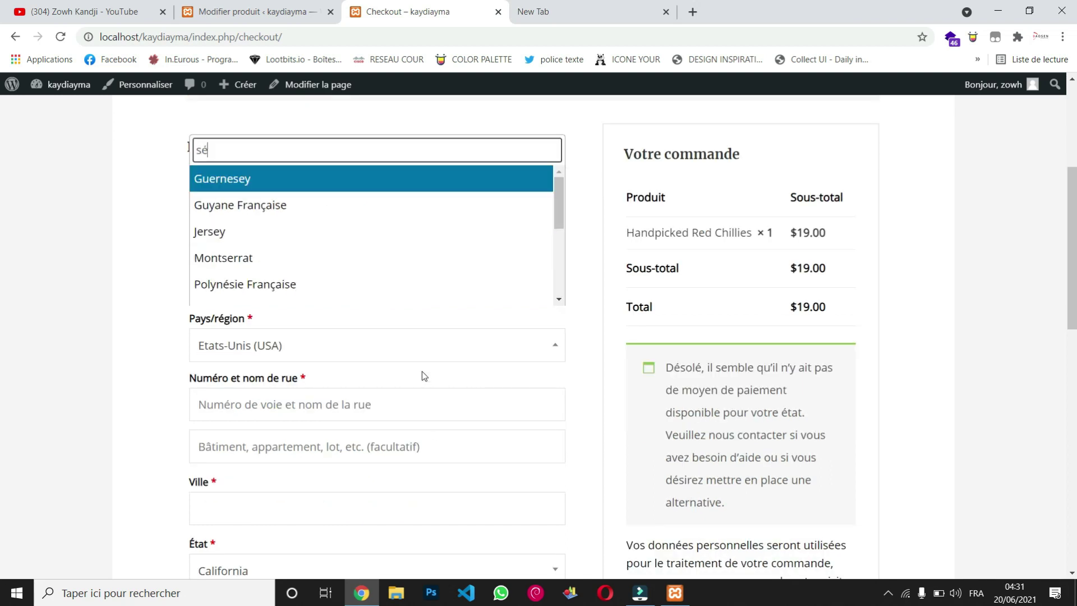
key("BackSpace")
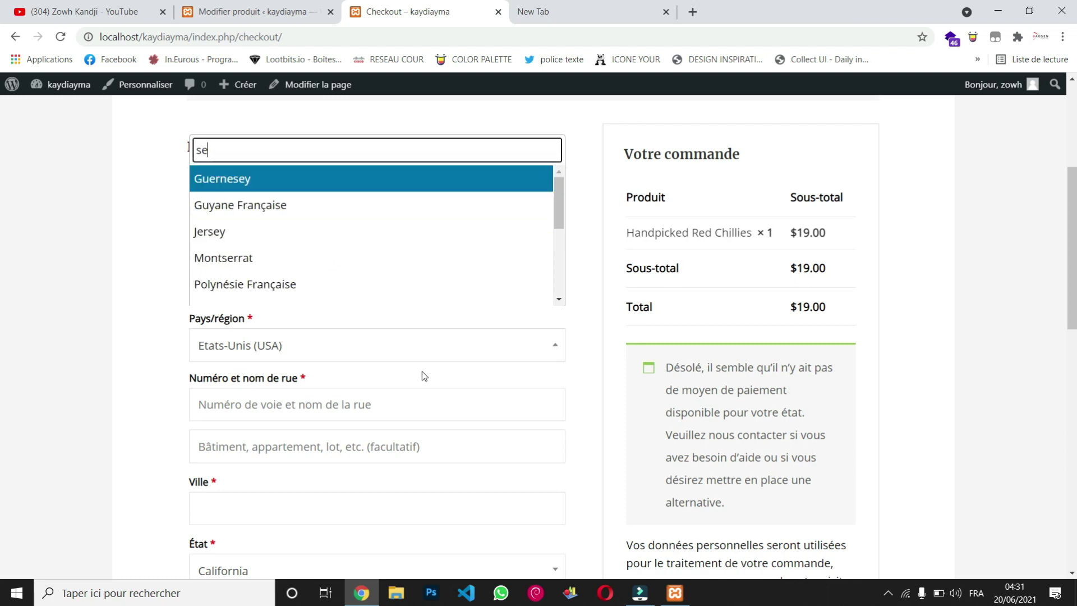
type("ene")
left_click(419, 291)
scroll(432, 369, "down", 3)
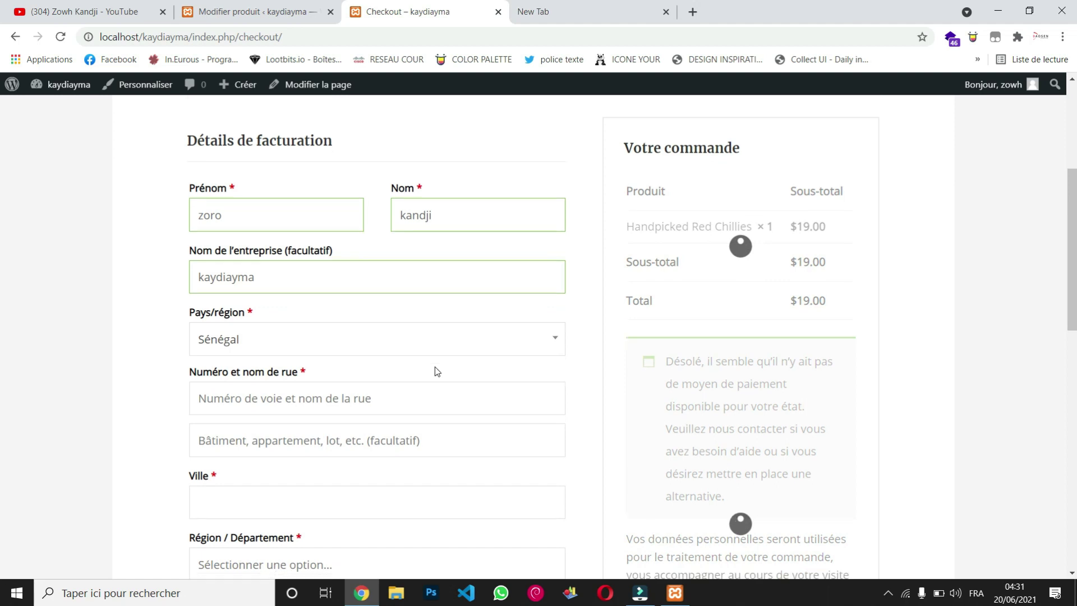
left_click(368, 241)
type("124235")
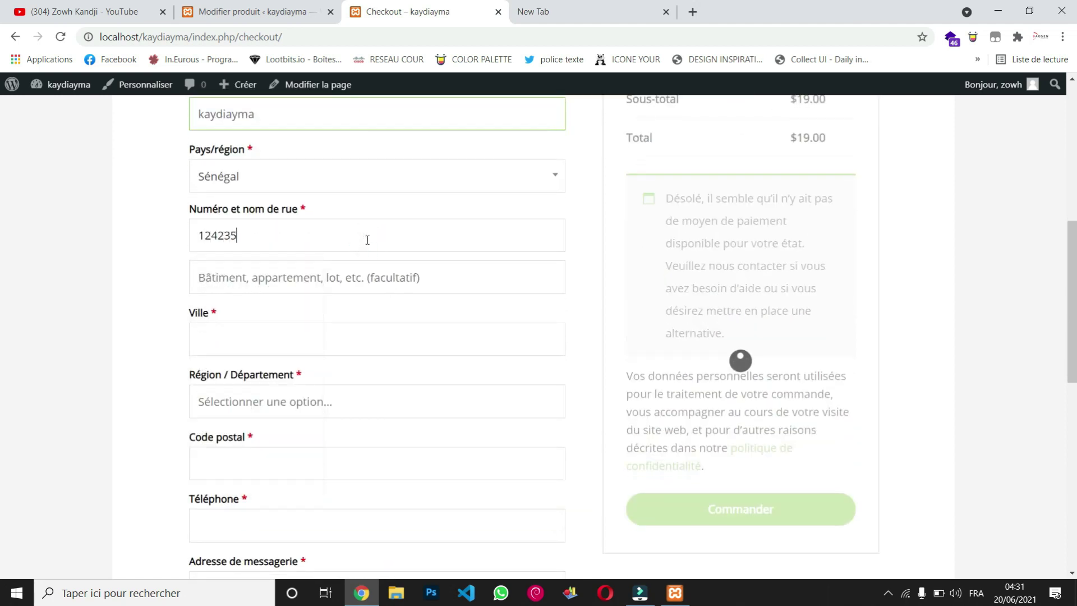
key("BackSpace")
scroll(368, 240, "down", 2)
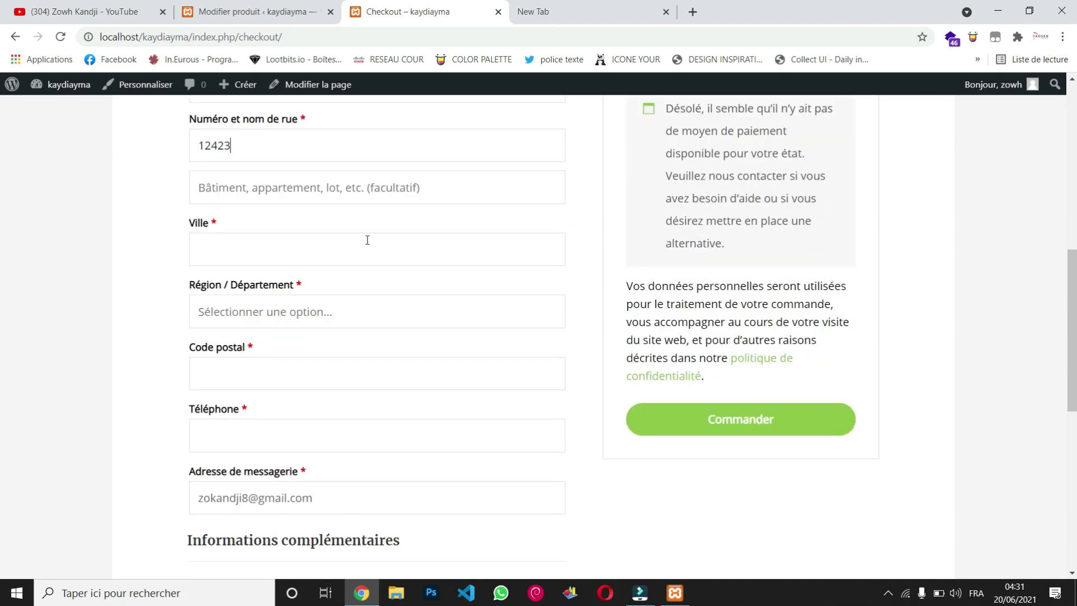
scroll(367, 240, "up", 1)
left_click(351, 235)
type("hfjfkjdsvsd")
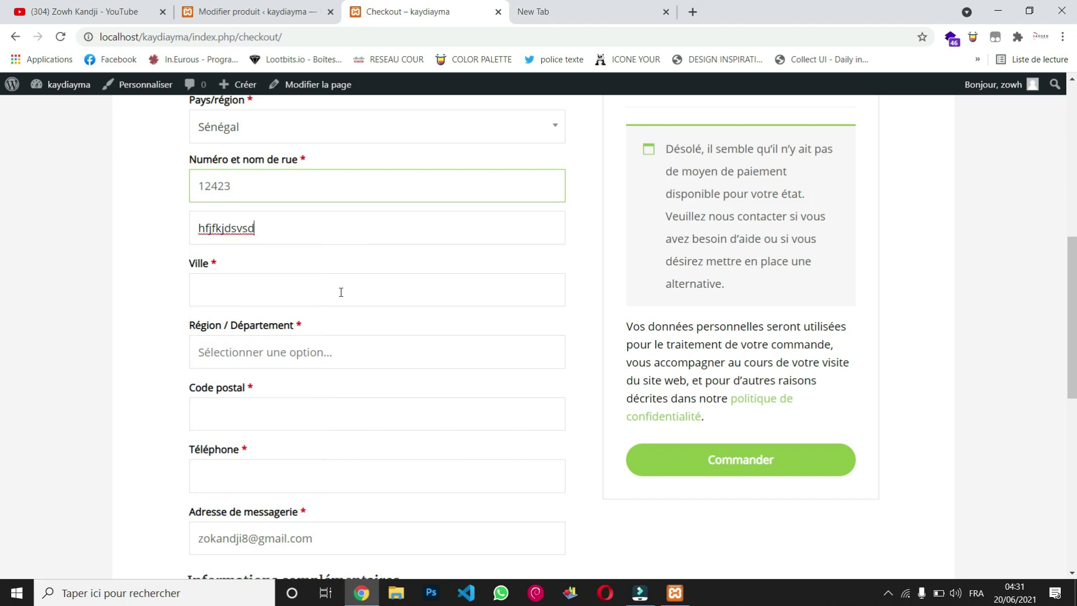
Step: Fill in the billing city, region and postal code
left_click(340, 291)
type("D")
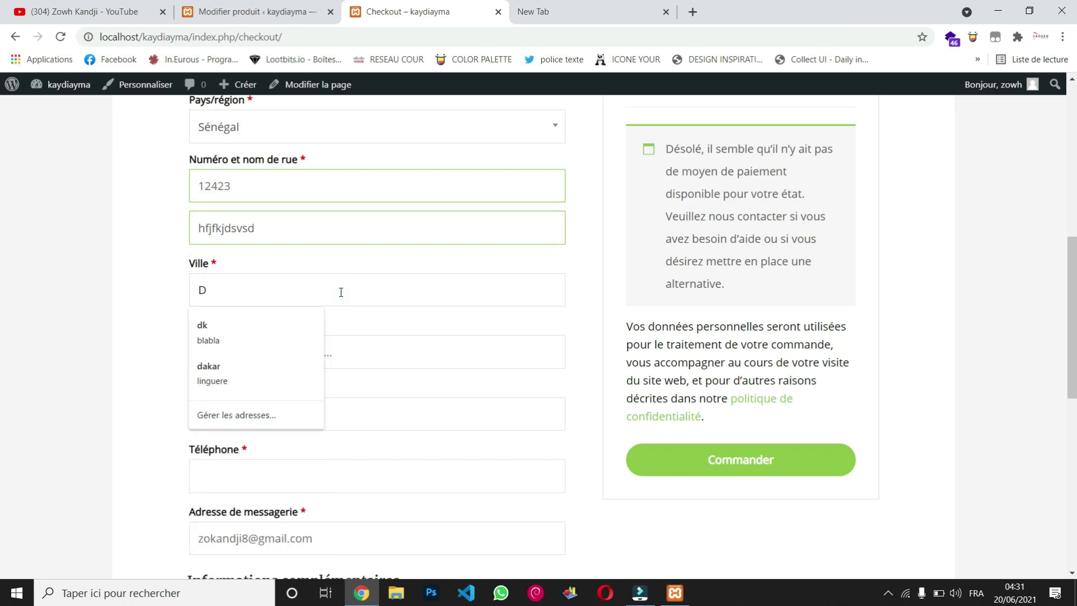
type("akar")
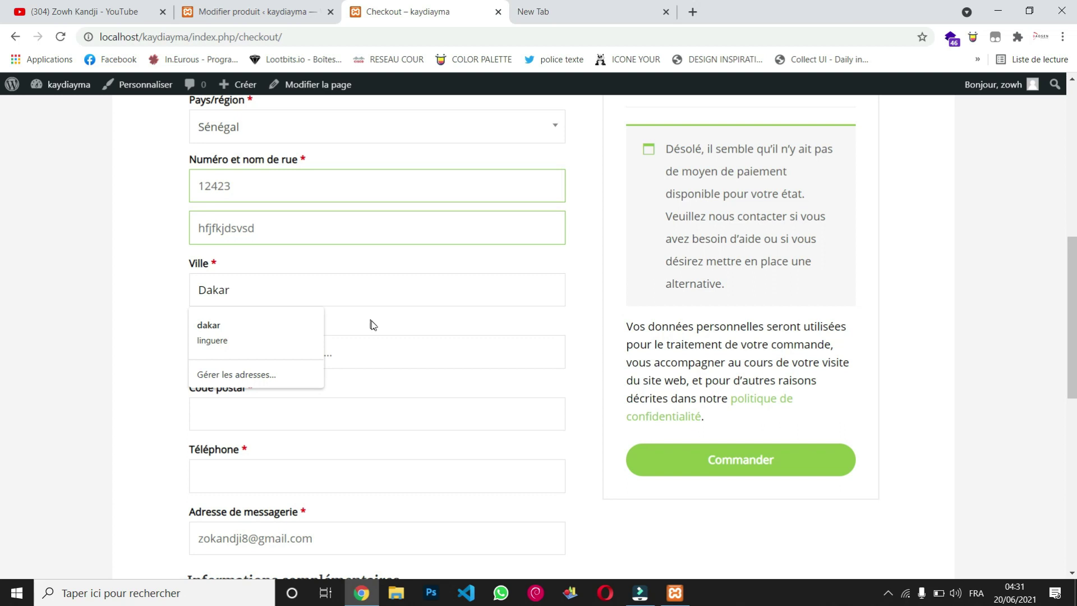
left_click(372, 323)
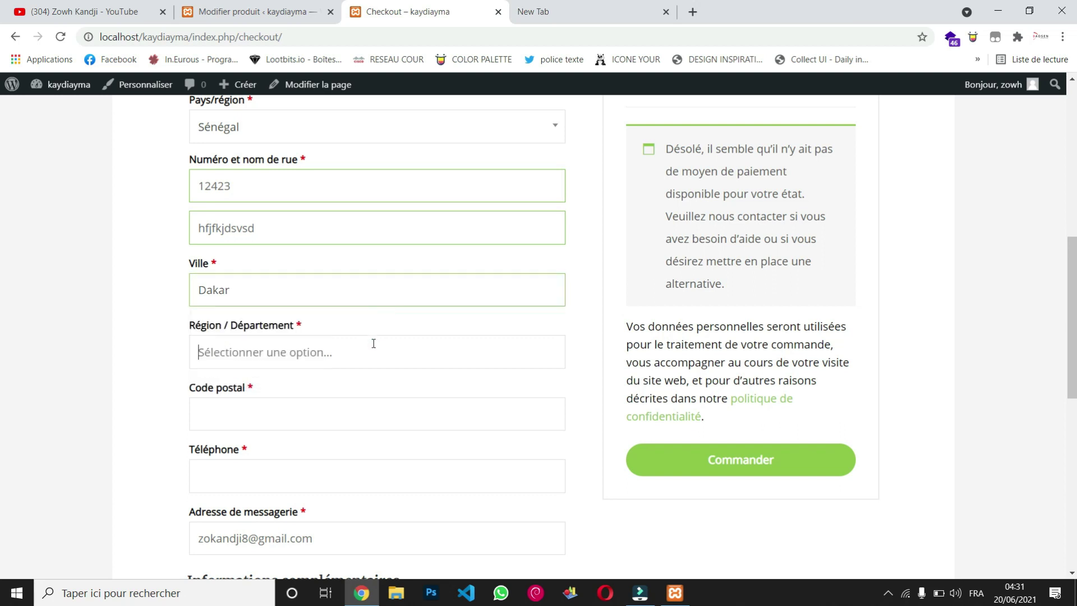
type("Guediawaye")
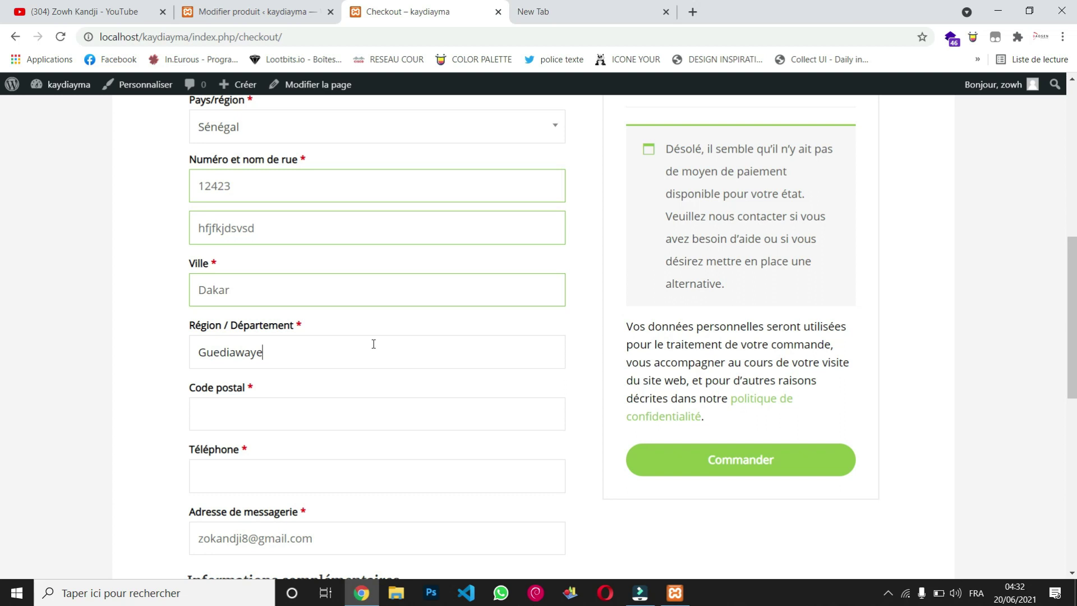
left_click(370, 407)
type("1")
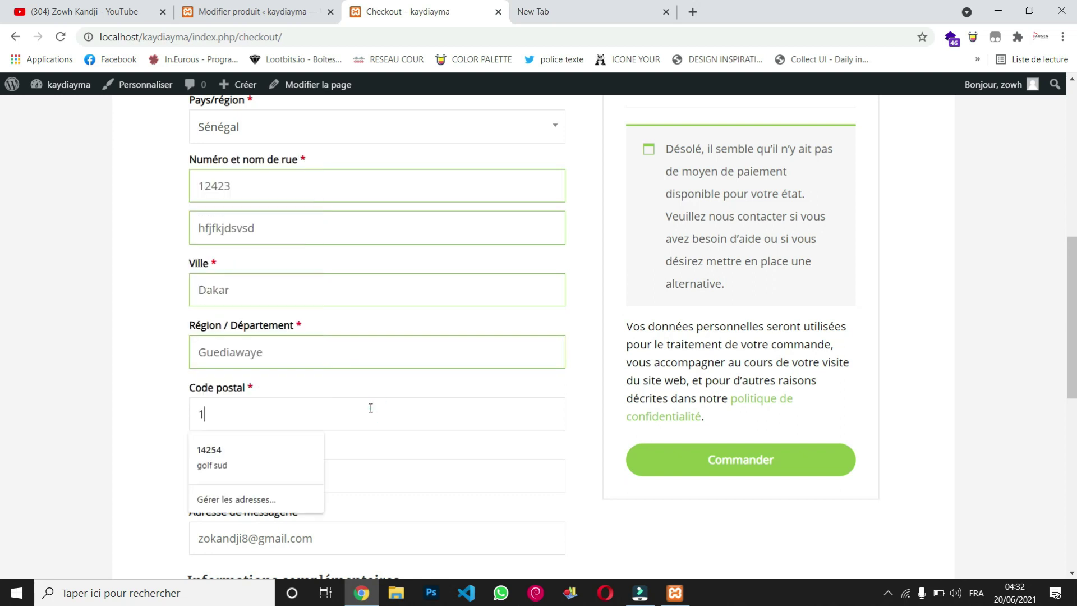
type("42223")
key("BackSpace")
scroll(369, 409, "down", 1)
Step: Enter the phone number and accept the browser's autofill for phone and e-mail
left_click(371, 412)
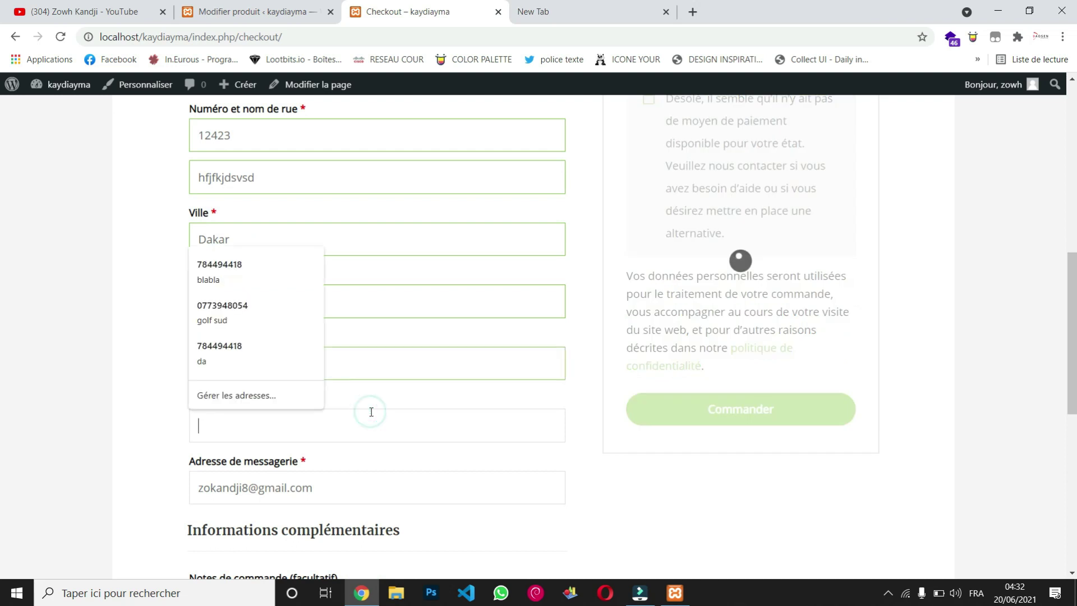
key("Down")
key("Return")
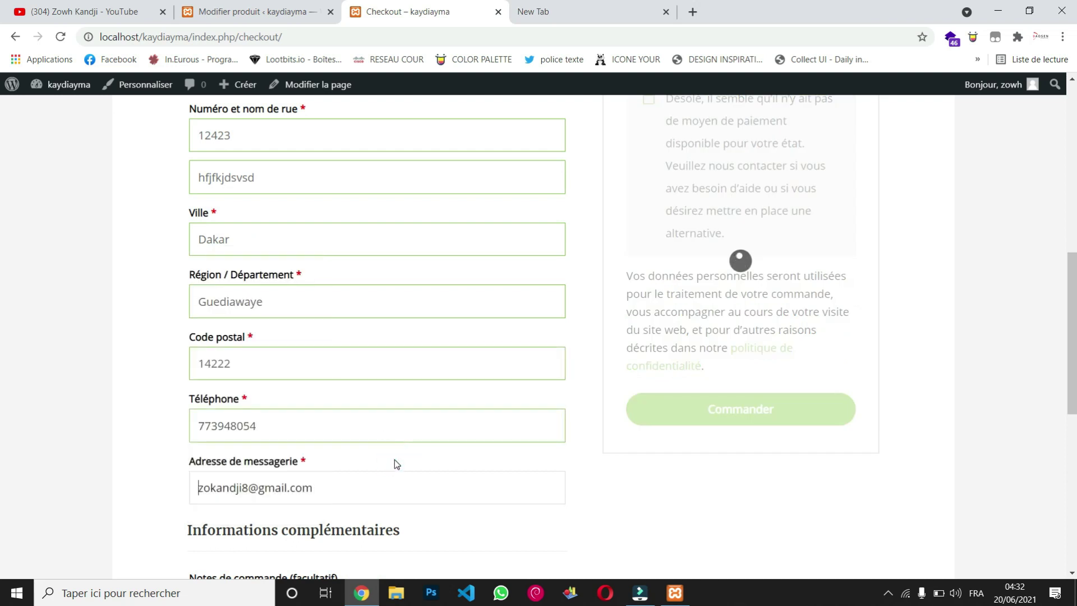
scroll(395, 464, "down", 2)
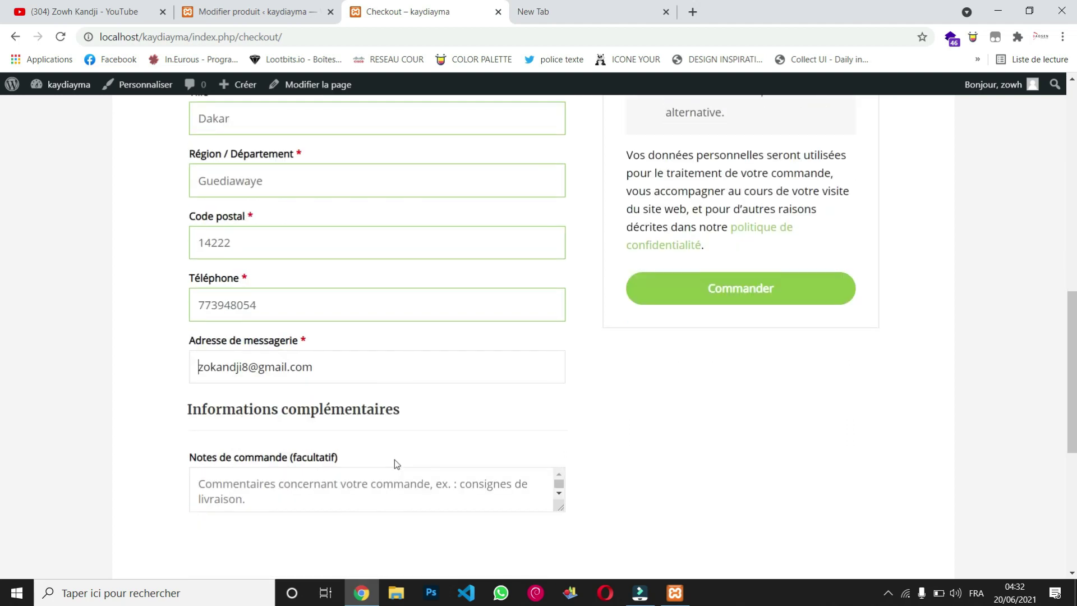
scroll(483, 372, "up", 6)
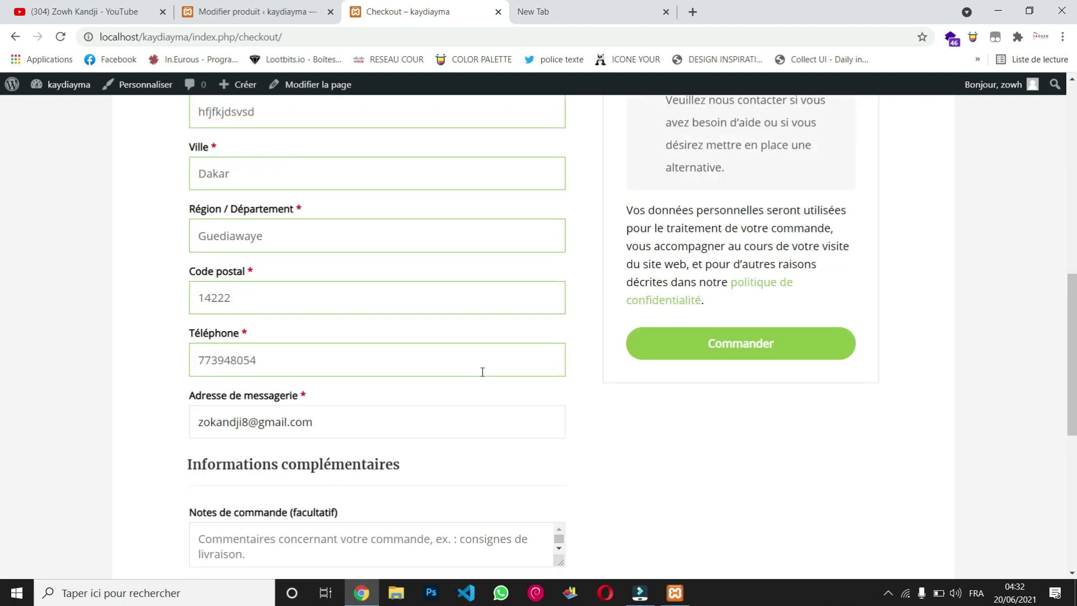
scroll(483, 372, "up", 1)
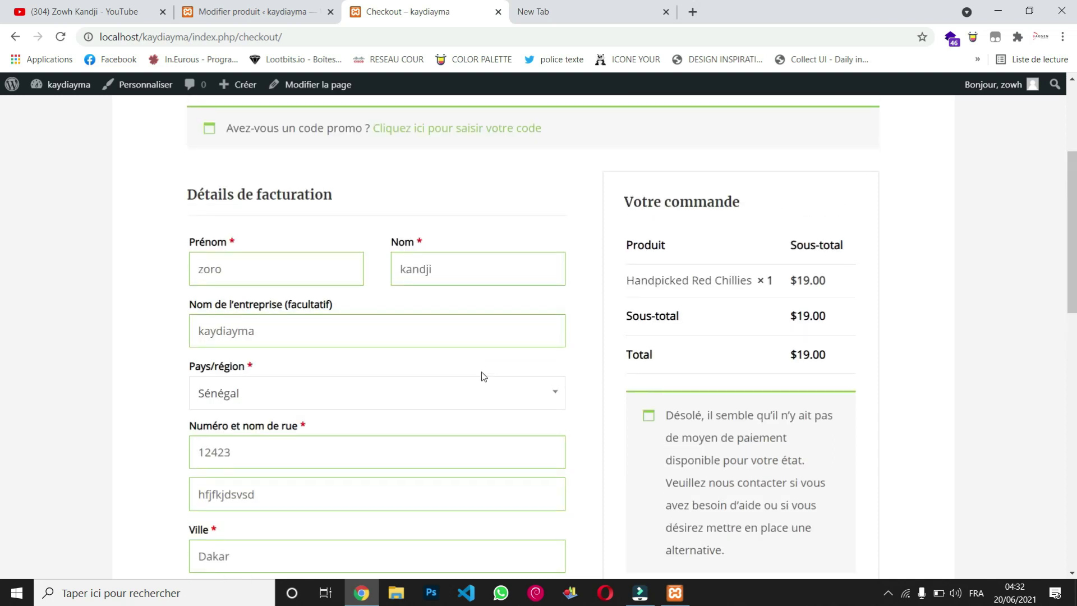
scroll(481, 375, "down", 6)
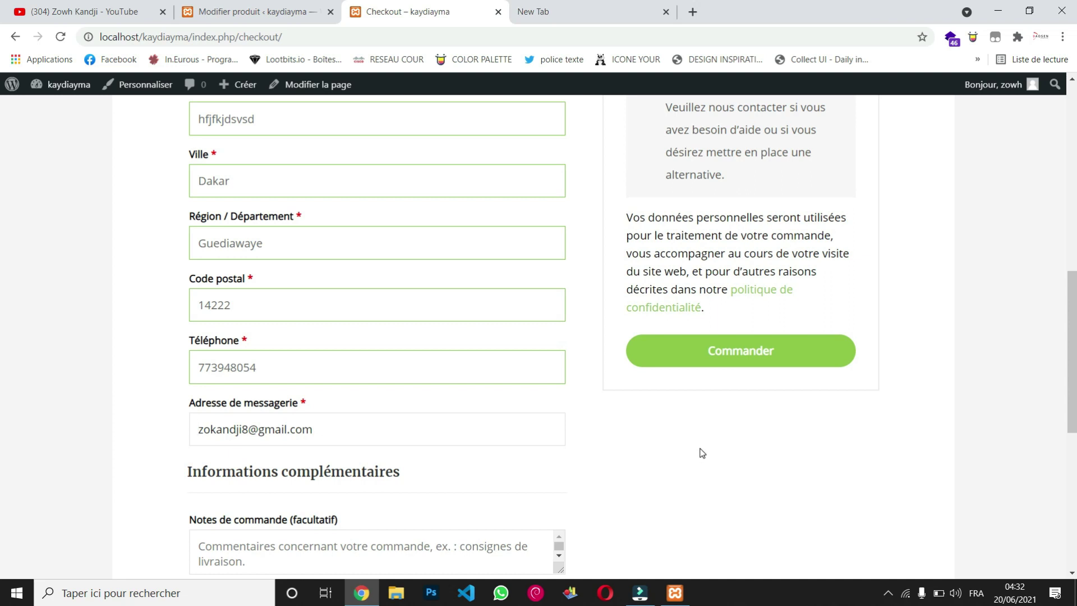
Step: Submit the order and review the 'Moyen de paiement non valide' error on checkout
left_click(738, 364)
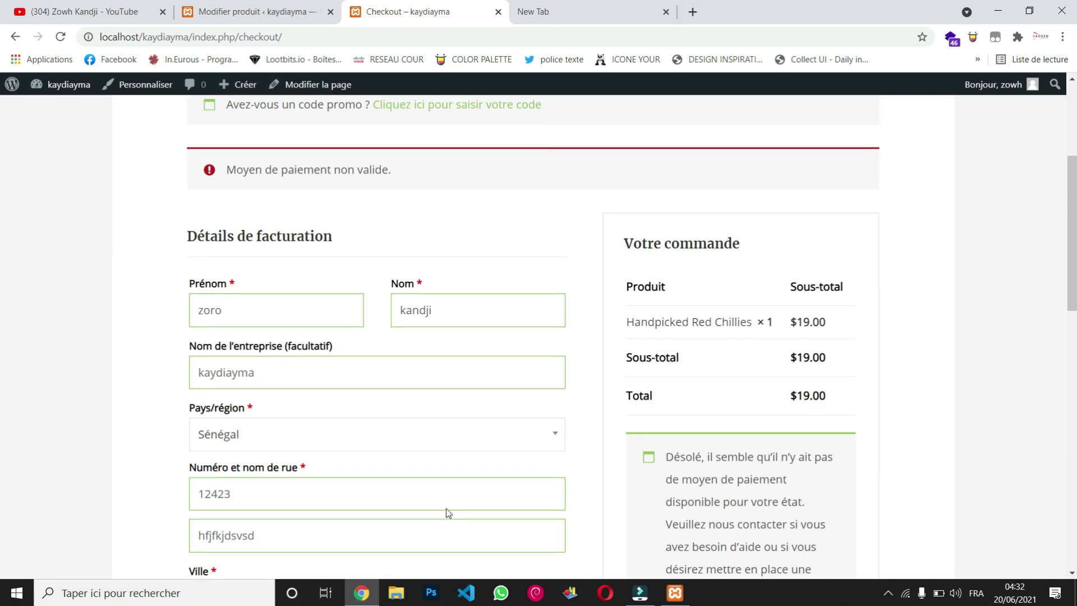
scroll(446, 509, "down", 6)
scroll(446, 508, "down", 4)
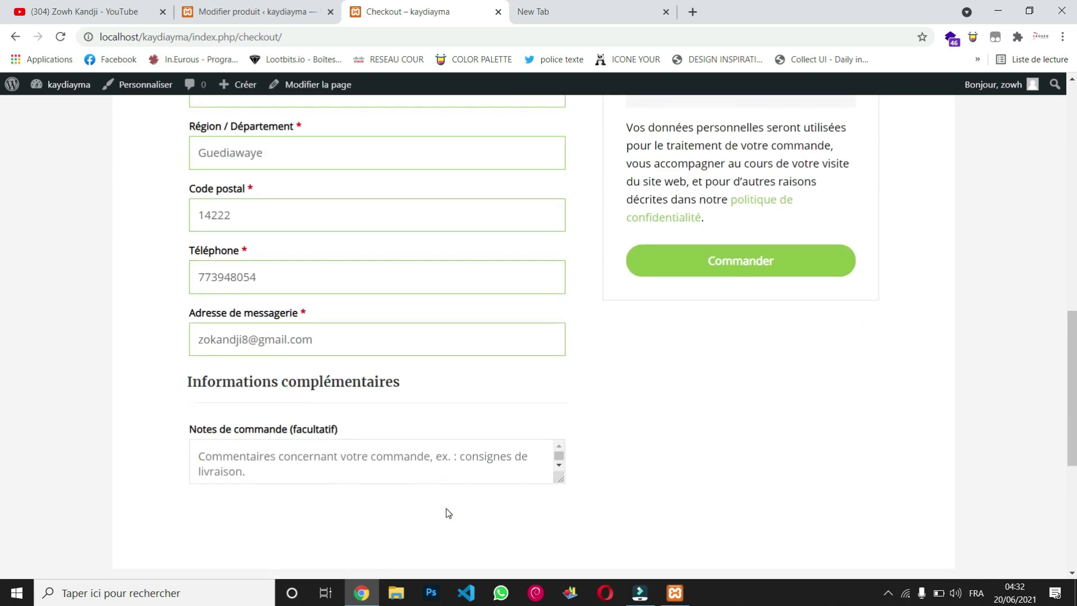
scroll(446, 508, "up", 8)
scroll(447, 508, "up", 2)
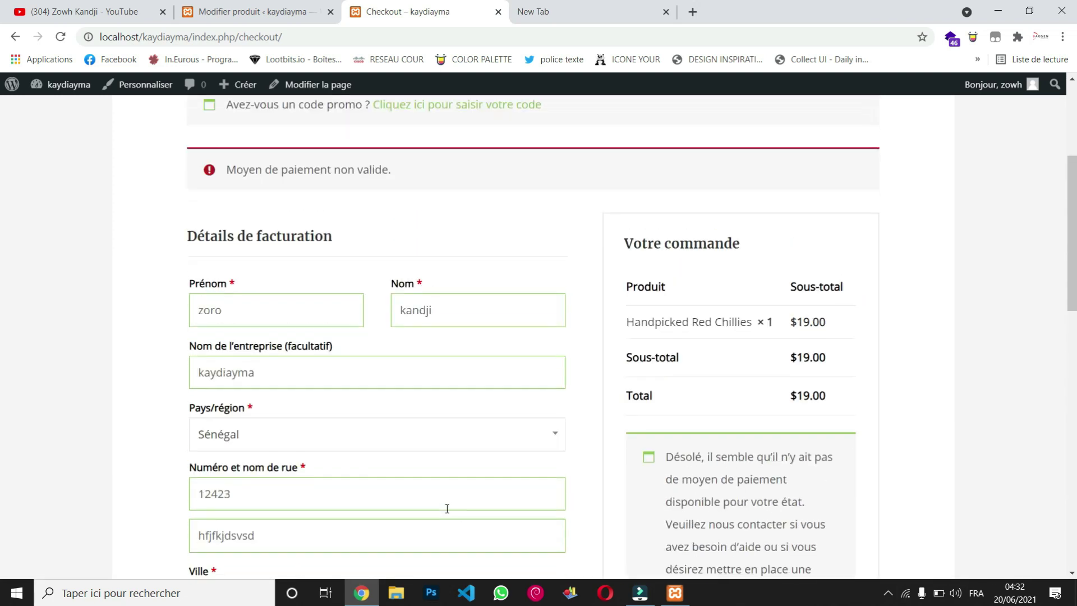
scroll(447, 508, "down", 3)
scroll(446, 508, "down", 6)
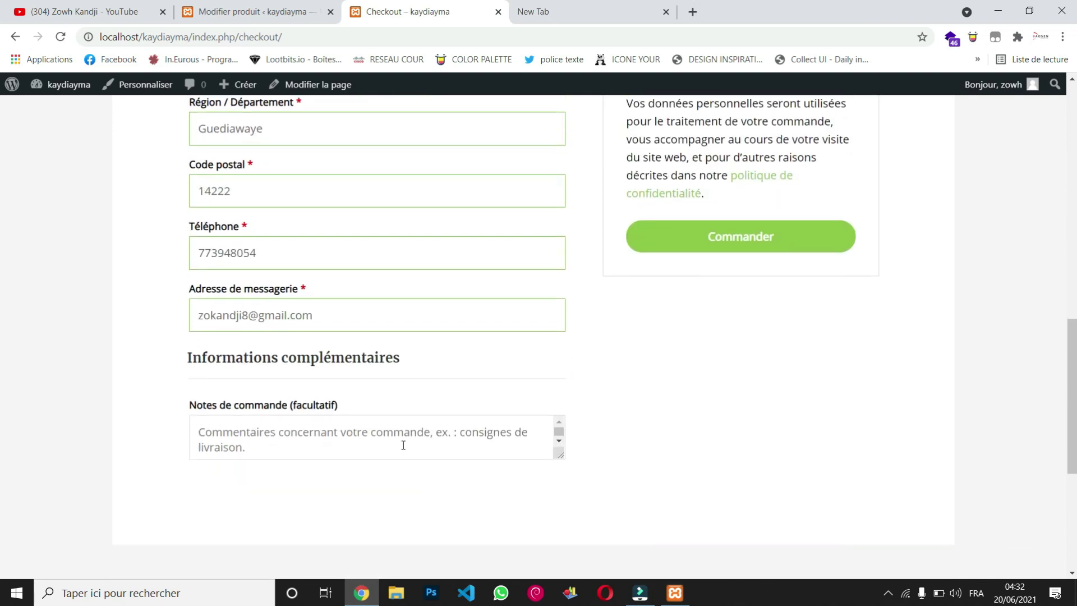
scroll(403, 445, "up", 5)
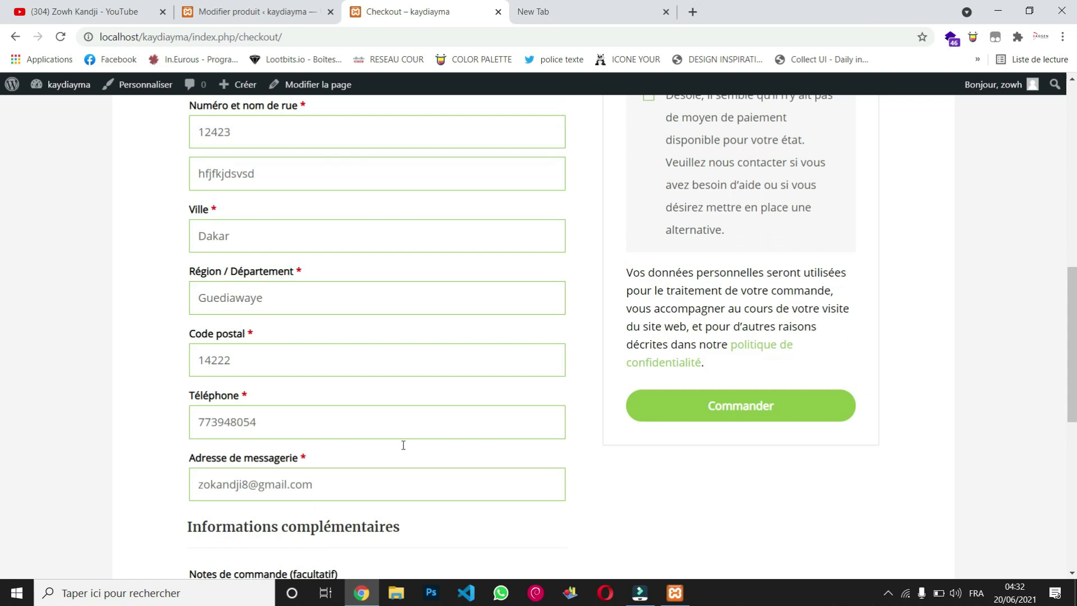
scroll(403, 445, "up", 5)
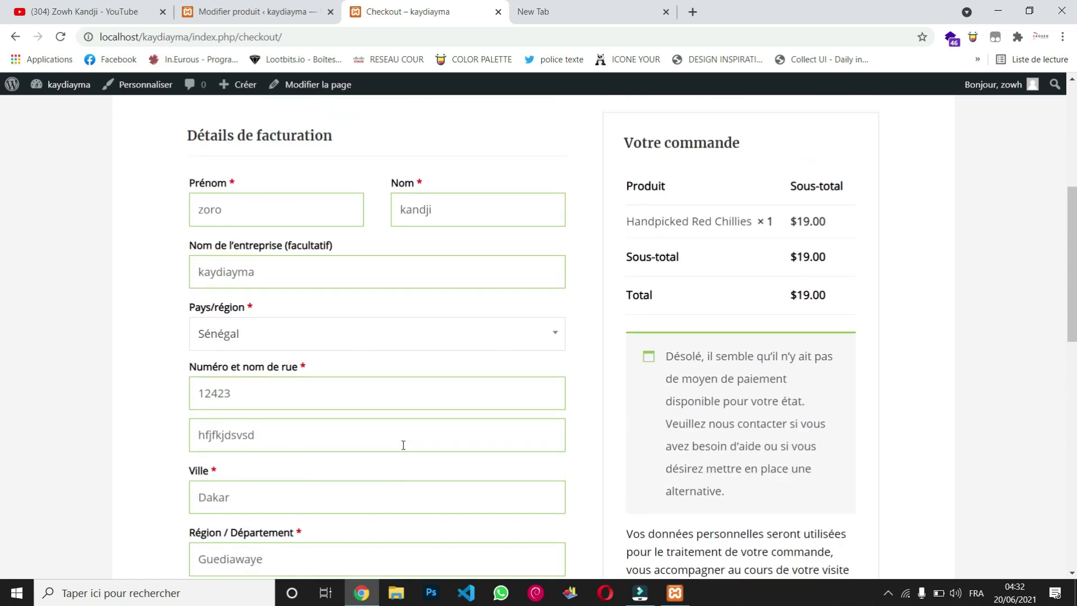
scroll(402, 445, "up", 3)
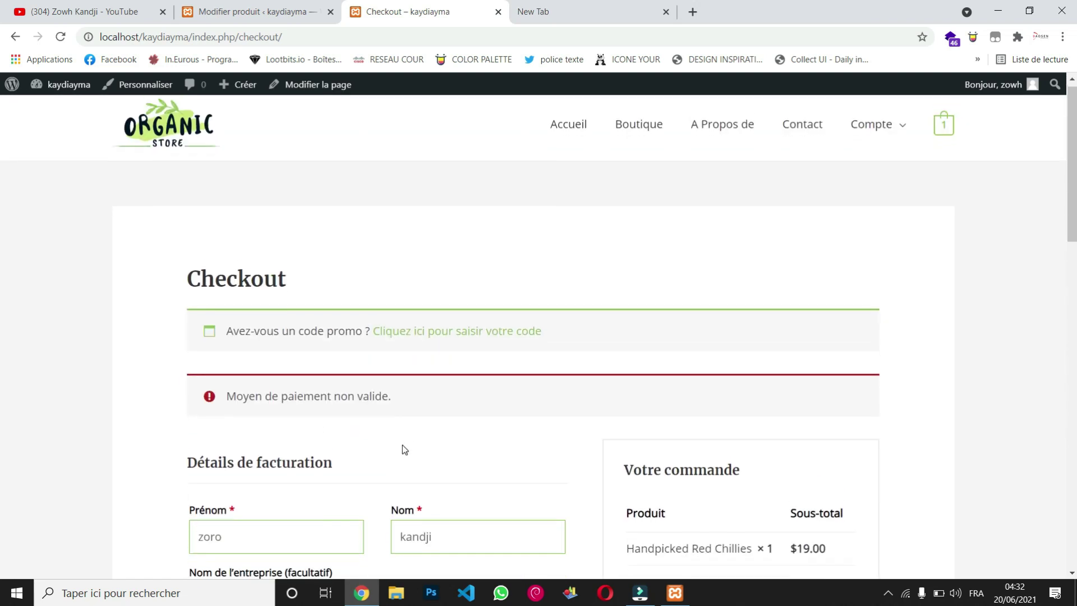
scroll(454, 364, "down", 5)
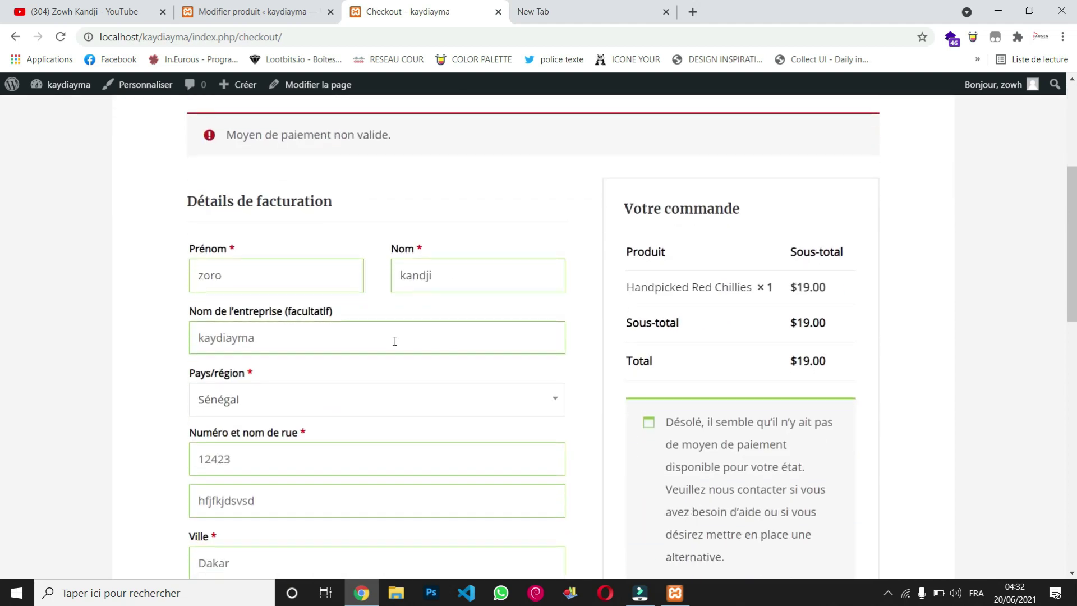
scroll(394, 339, "down", 4)
Step: Recheck the address, city and e-mail fields, then return to the Watch Apple product editor
left_click(372, 241)
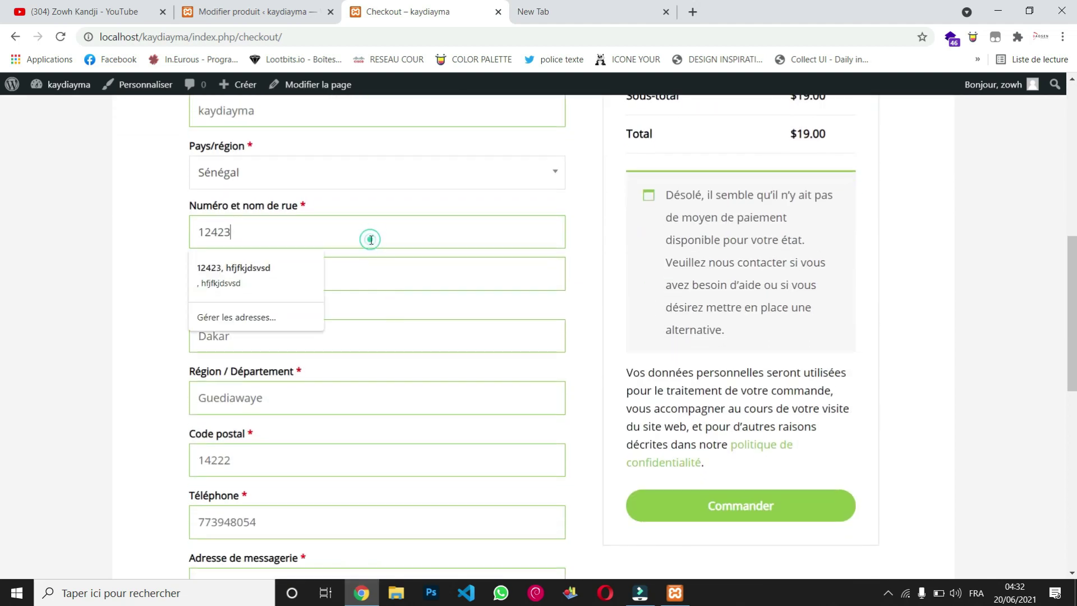
left_click(385, 282)
left_click(397, 330)
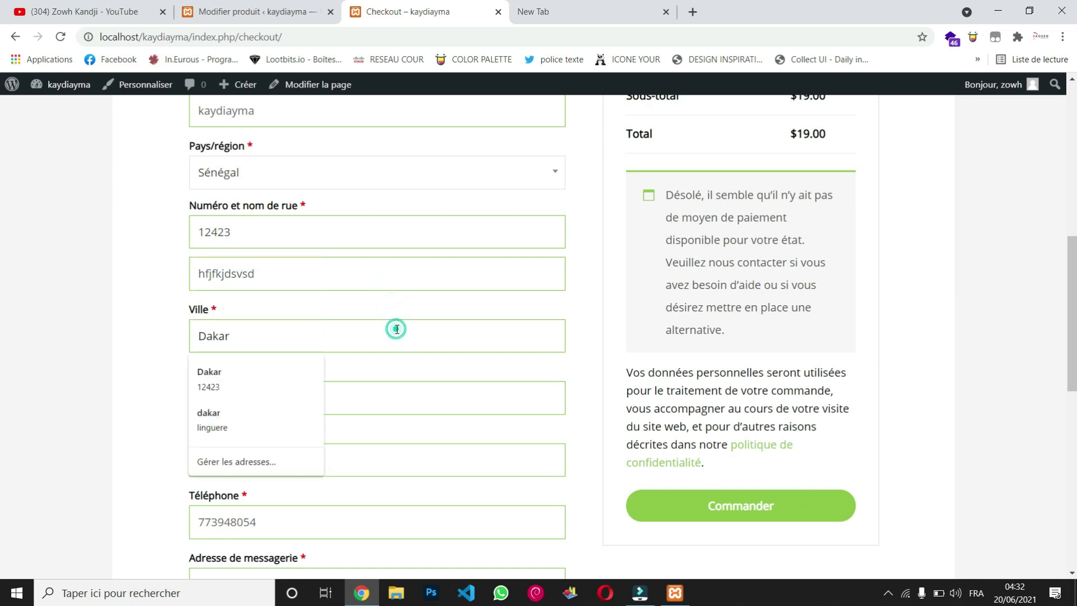
scroll(393, 281, "down", 5)
scroll(384, 239, "up", 1)
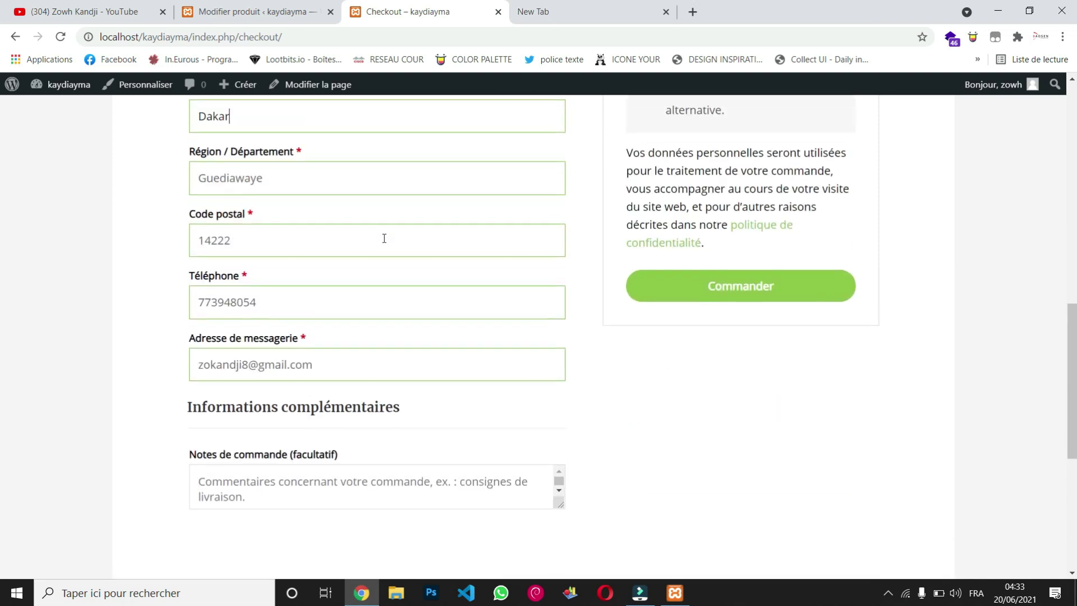
left_click(390, 352)
scroll(435, 409, "down", 6)
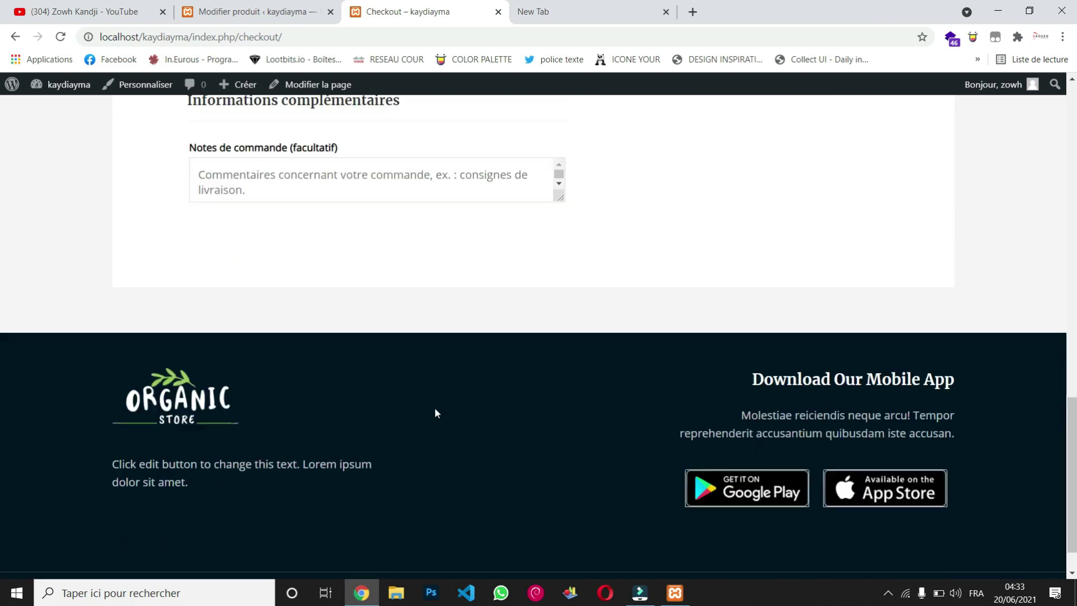
scroll(435, 409, "up", 15)
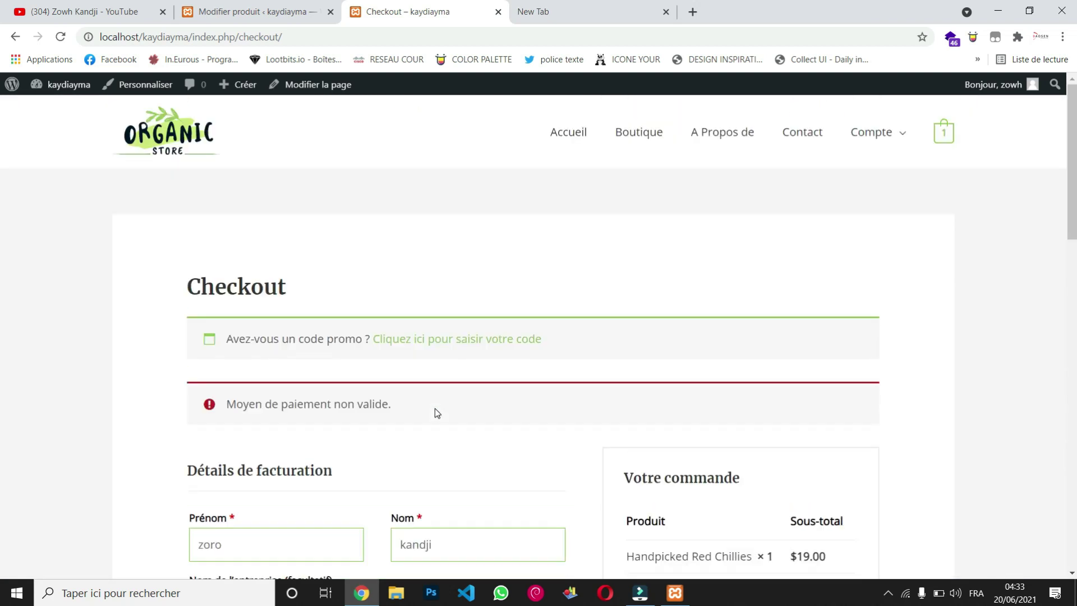
left_click(286, 4)
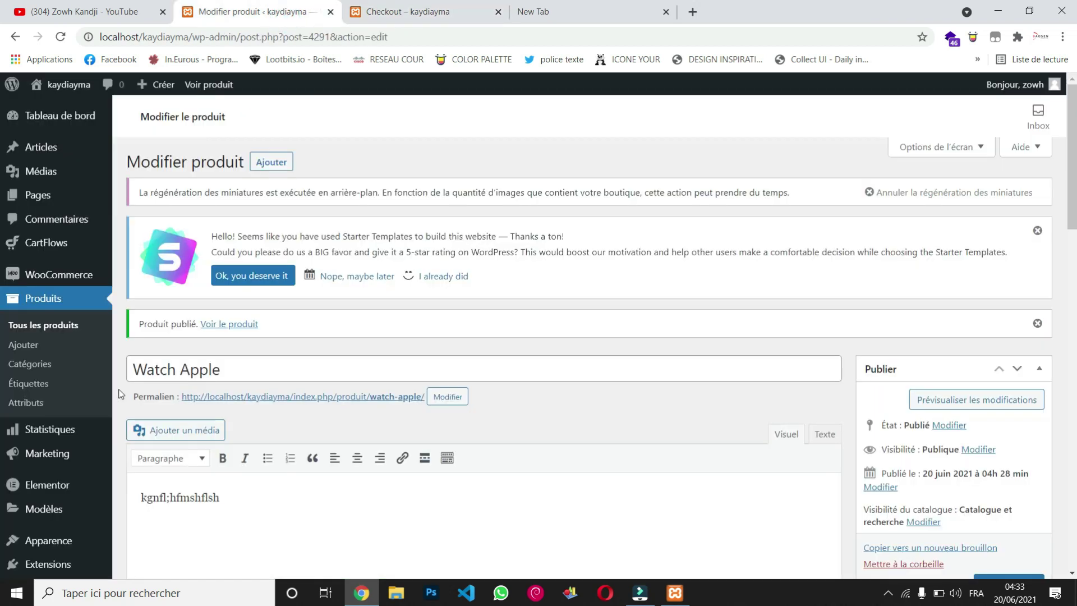
Step: Open the WooCommerce Réglages (settings) page
scroll(120, 395, "down", 1)
mouse_move(67, 238)
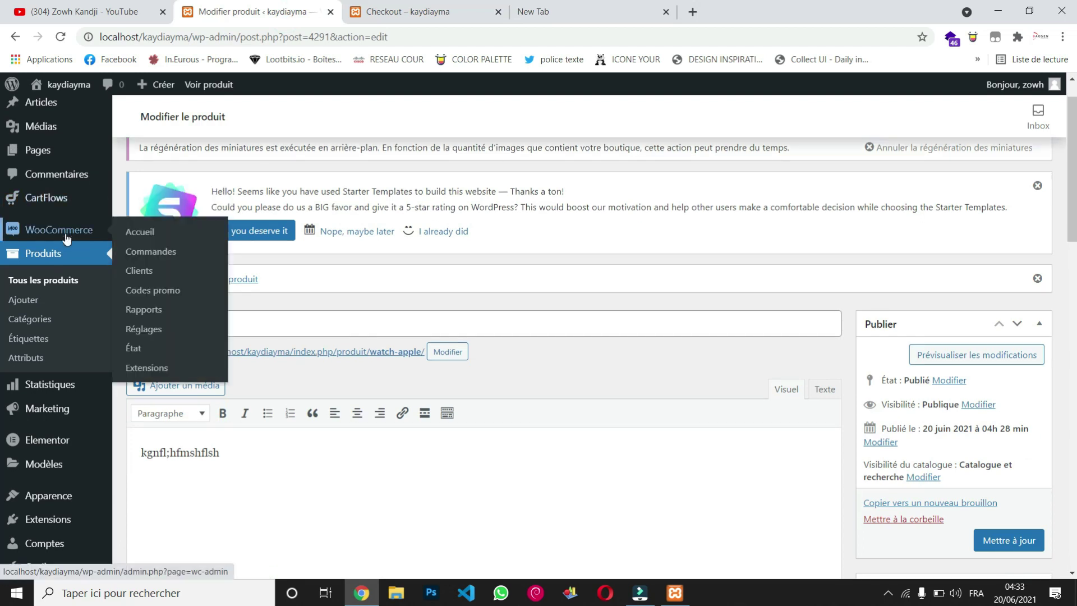
left_click(142, 335)
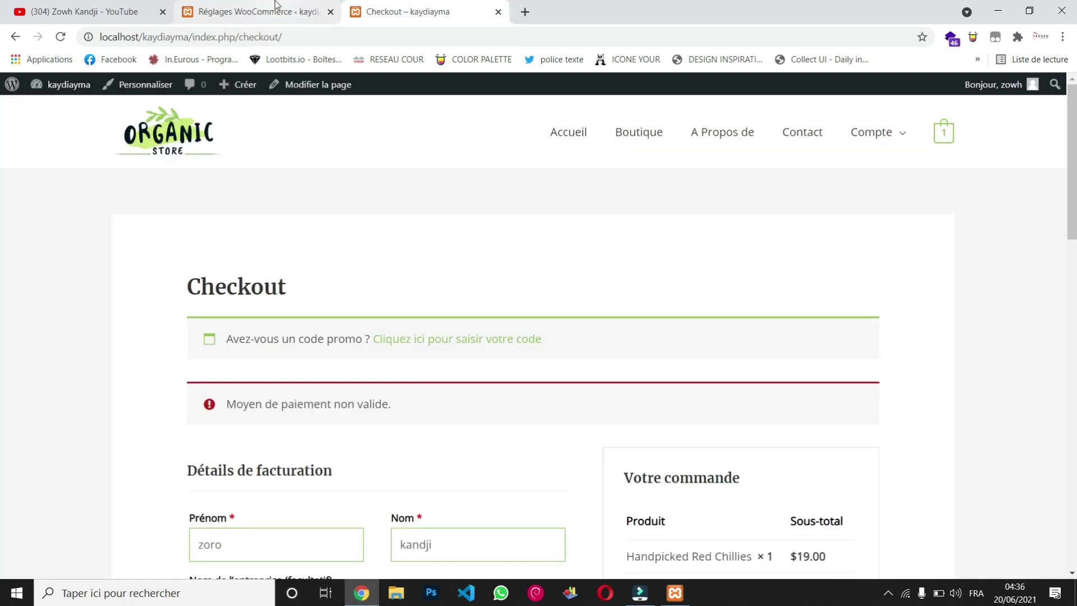
left_click(275, 8)
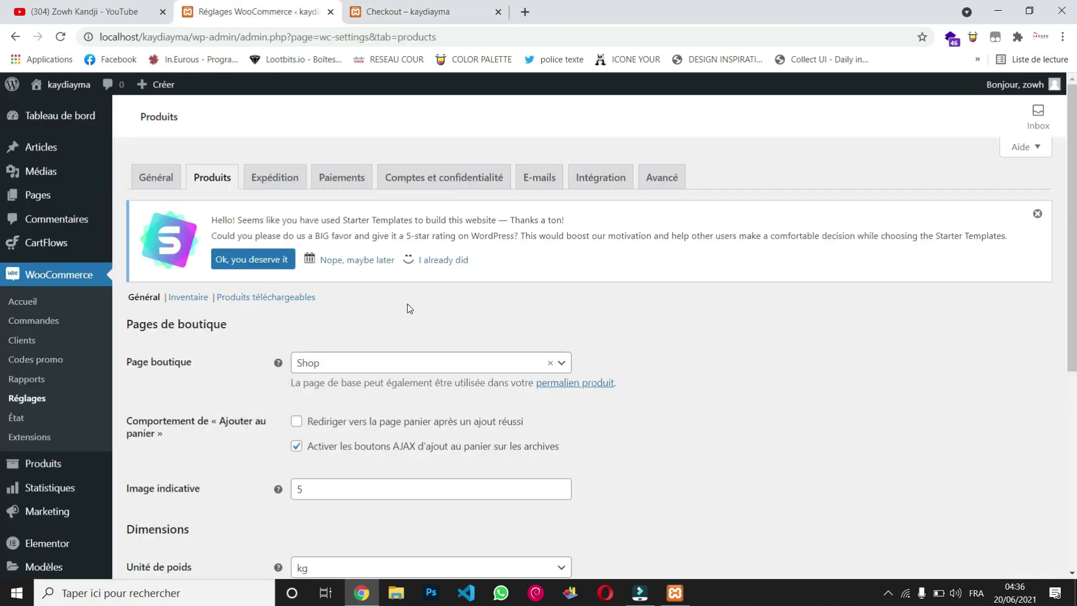
Step: Go to Extensions > Ajouter to browse new plugins
scroll(622, 346, "down", 3)
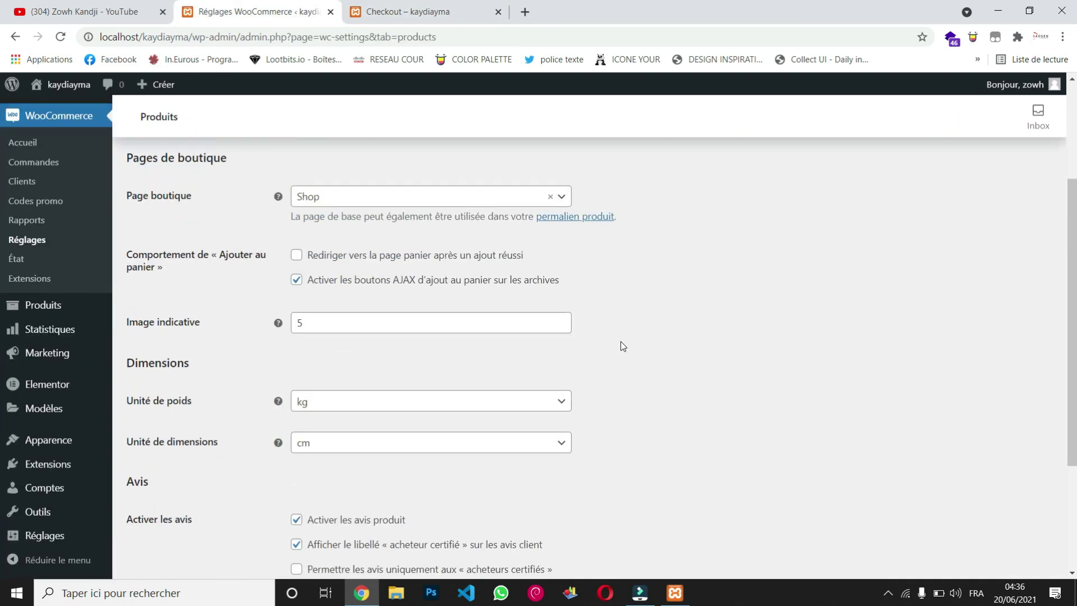
mouse_move(53, 423)
mouse_move(64, 471)
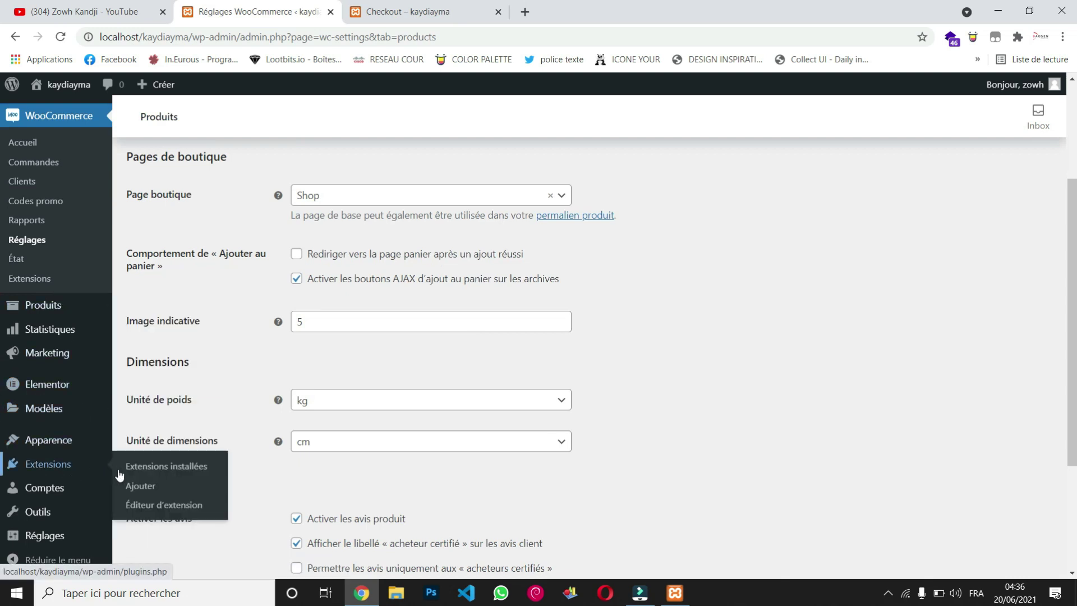
left_click(147, 487)
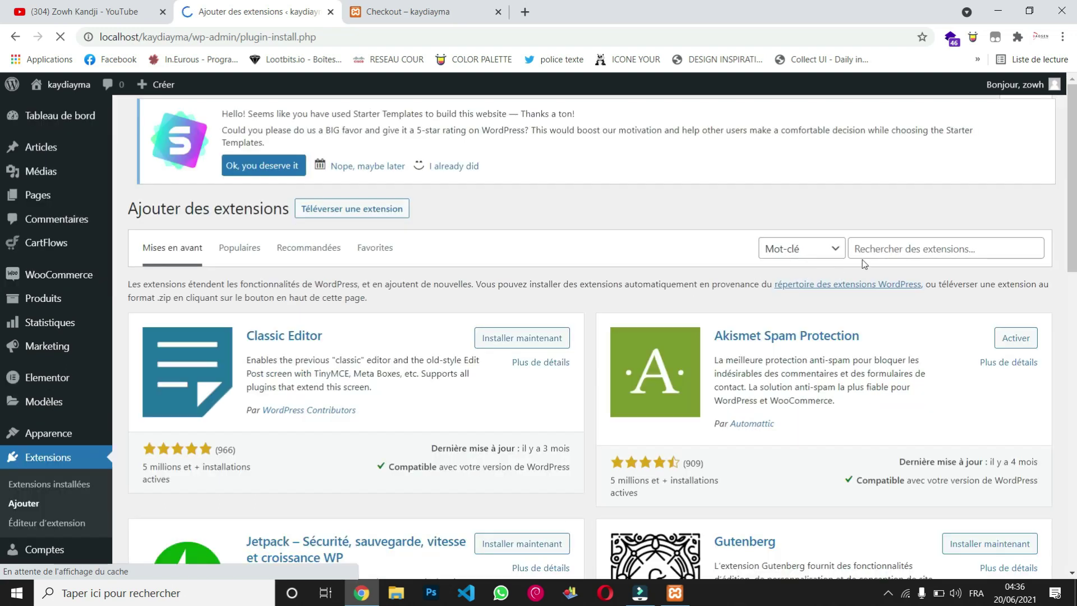
Step: Search plugins for 'checkout' and install Checkout Field Editor (Checkout Manager) for WooCommerce
left_click(882, 248)
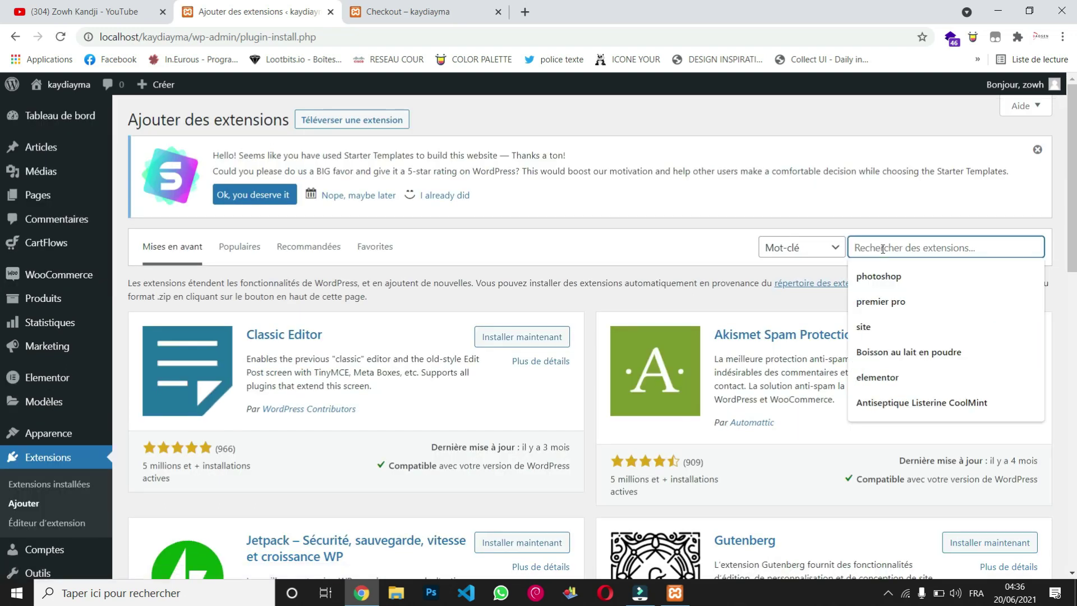
type("che")
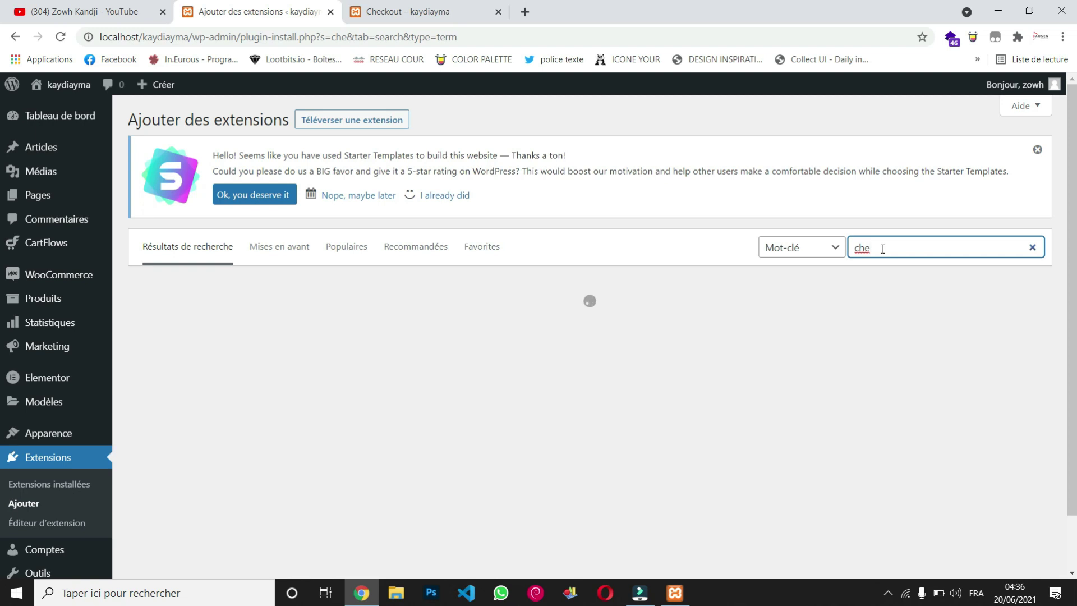
type("d")
type("k")
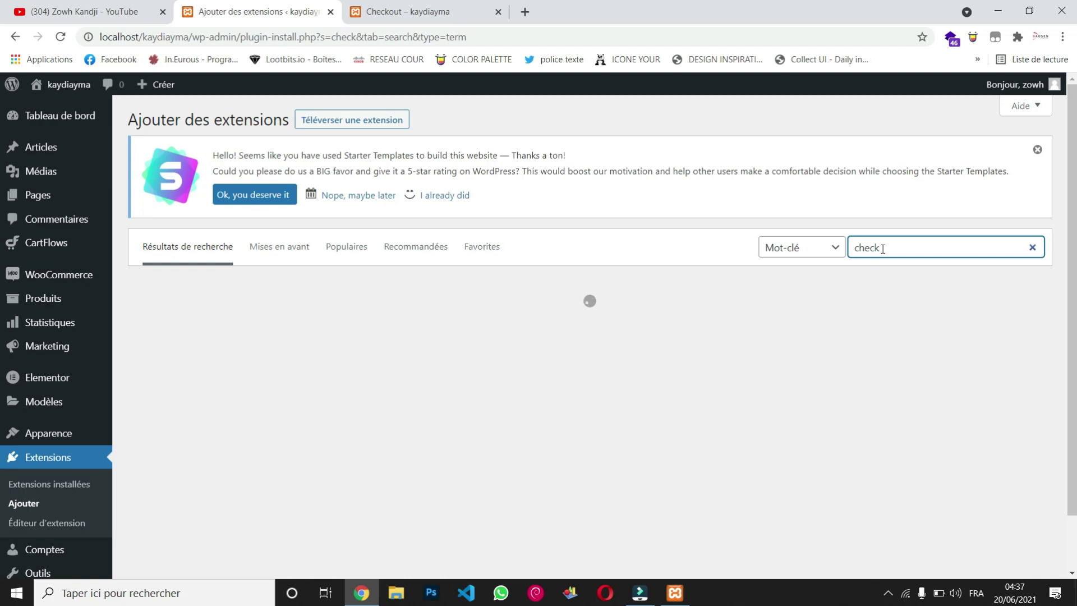
type("out")
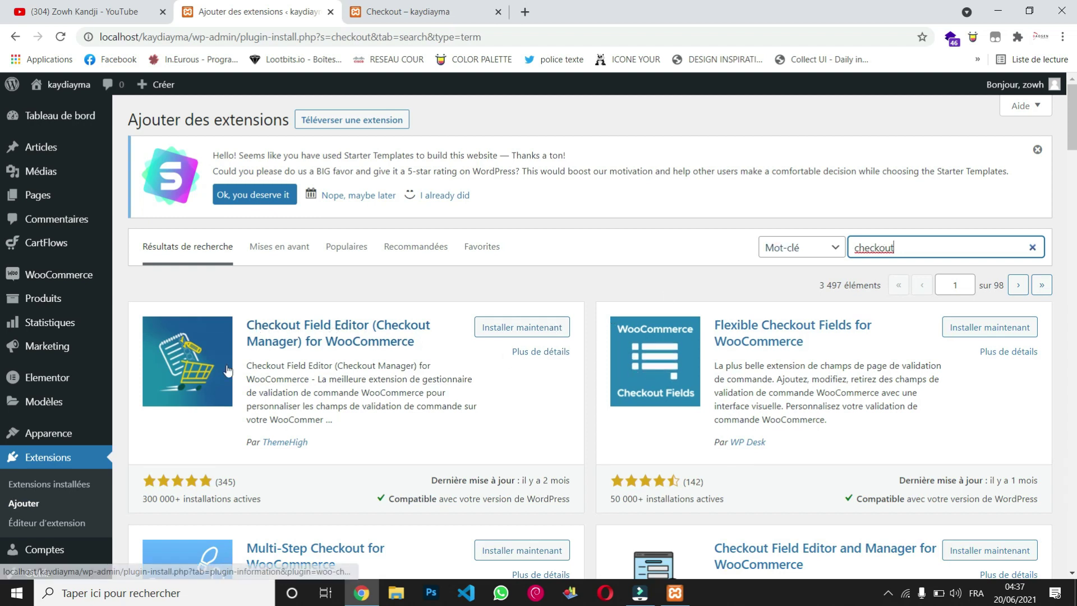
left_click(524, 327)
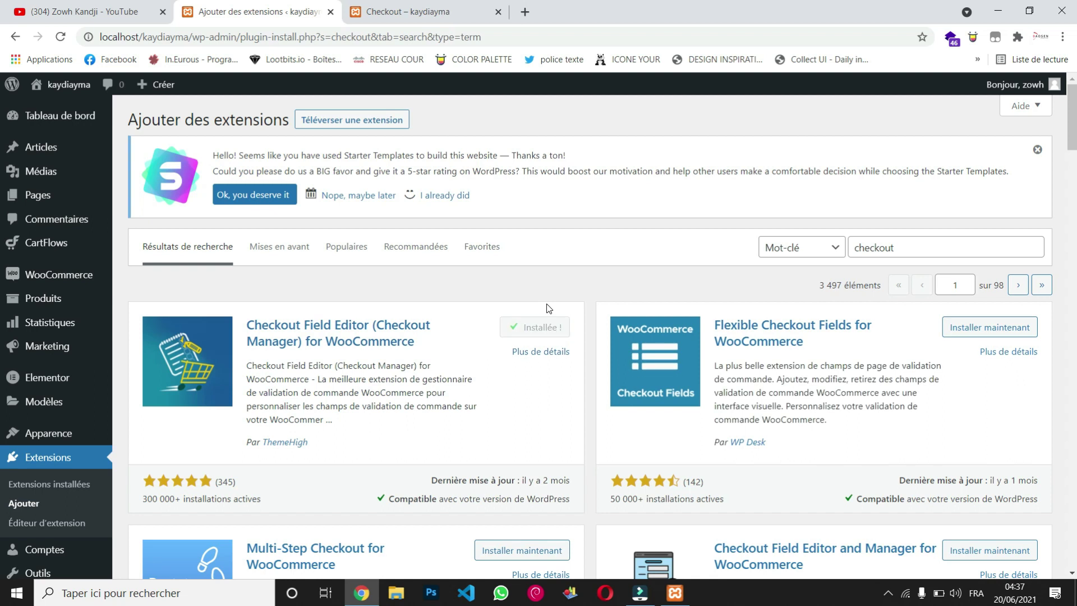
Step: Activate Checkout Field Editor and open WooCommerce's 'Formulaire de validation de commande' settings
left_click(548, 330)
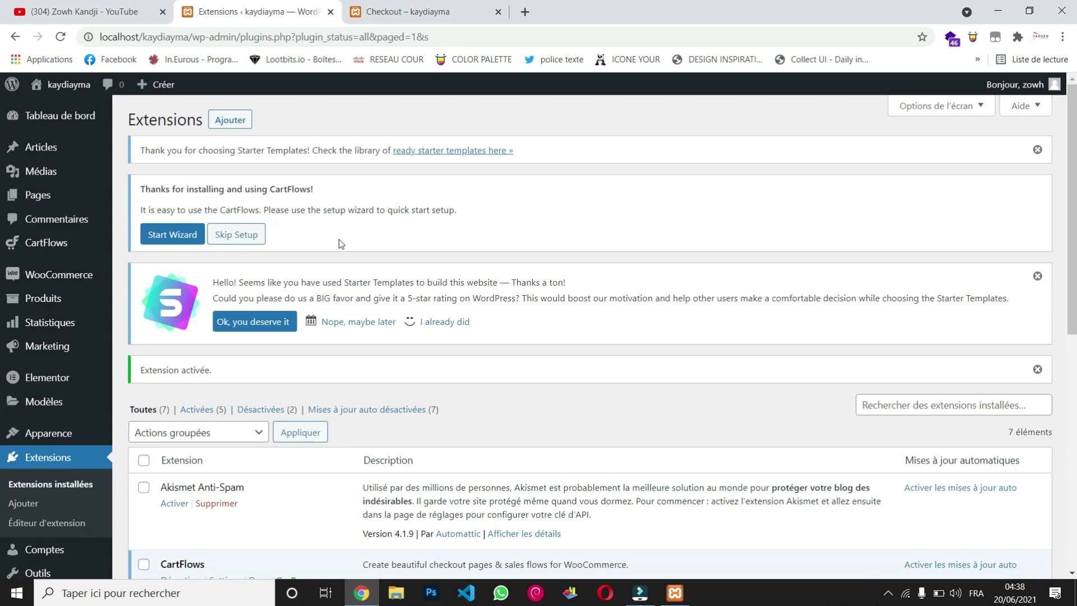
mouse_move(66, 286)
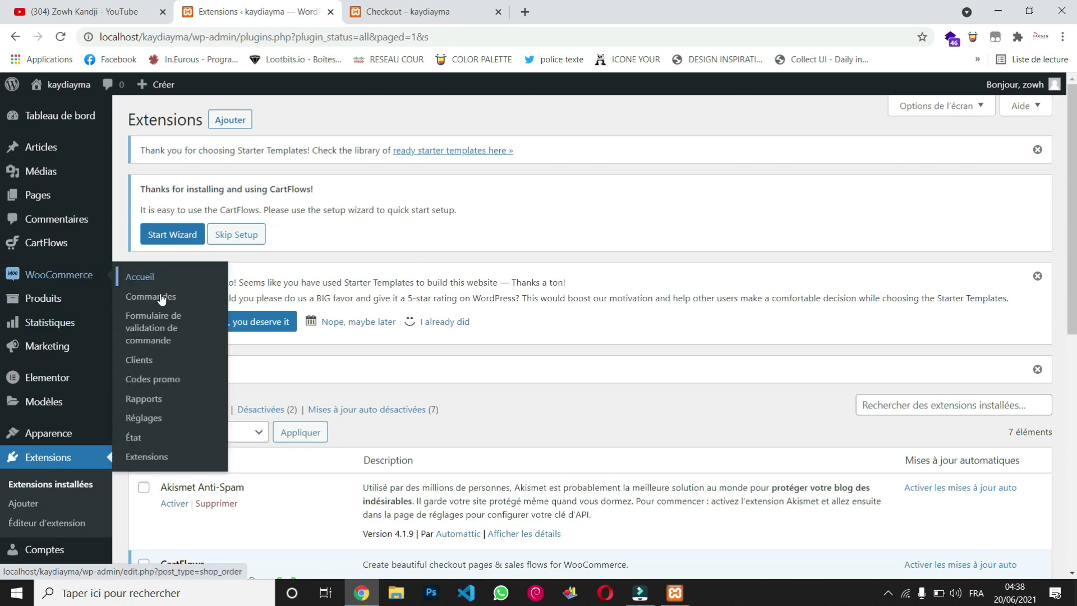
left_click(158, 342)
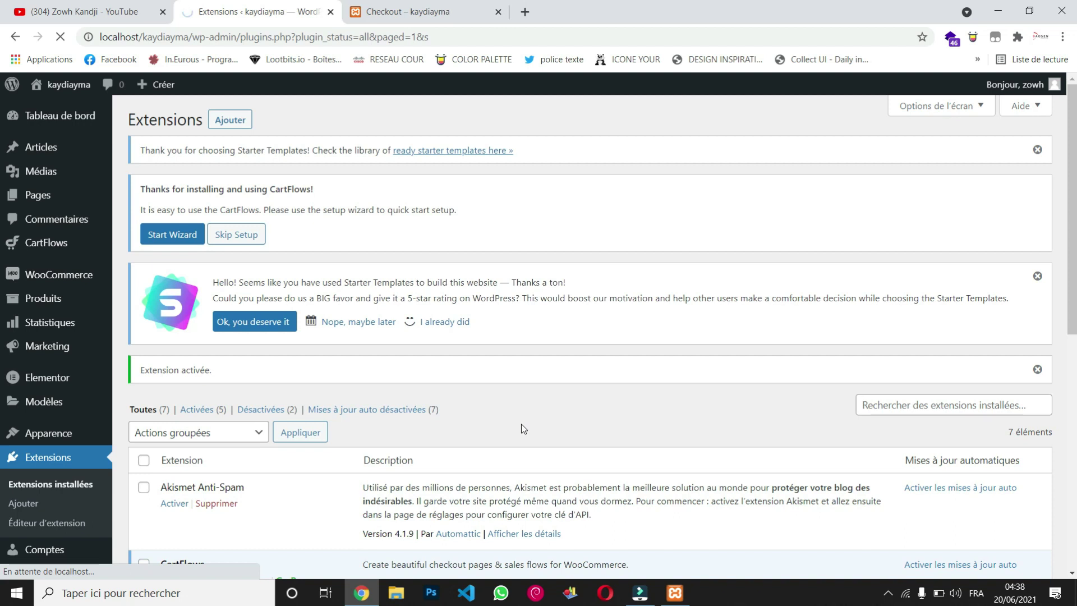
Step: Select the billing_country, address_1, address_2, city, state, postcode and email fields
scroll(521, 427, "down", 4)
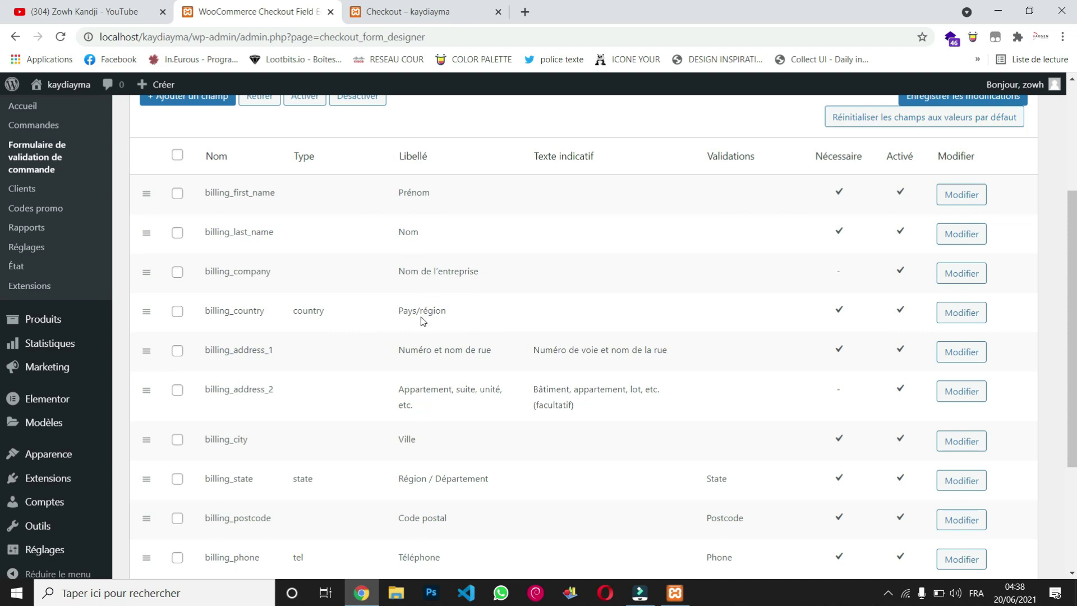
left_click(178, 312)
scroll(178, 313, "down", 2)
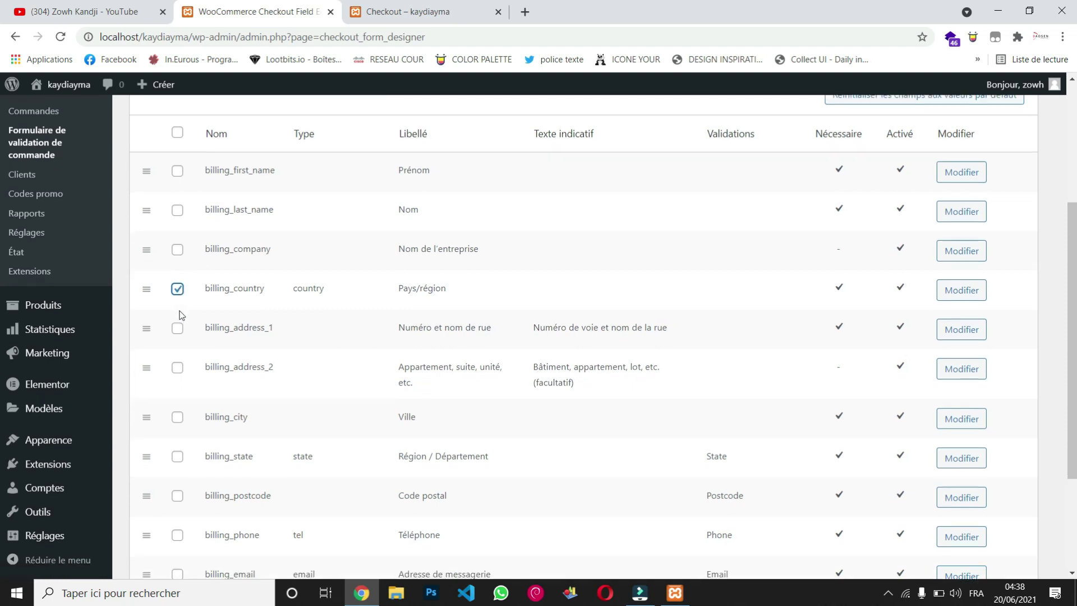
left_click(166, 267)
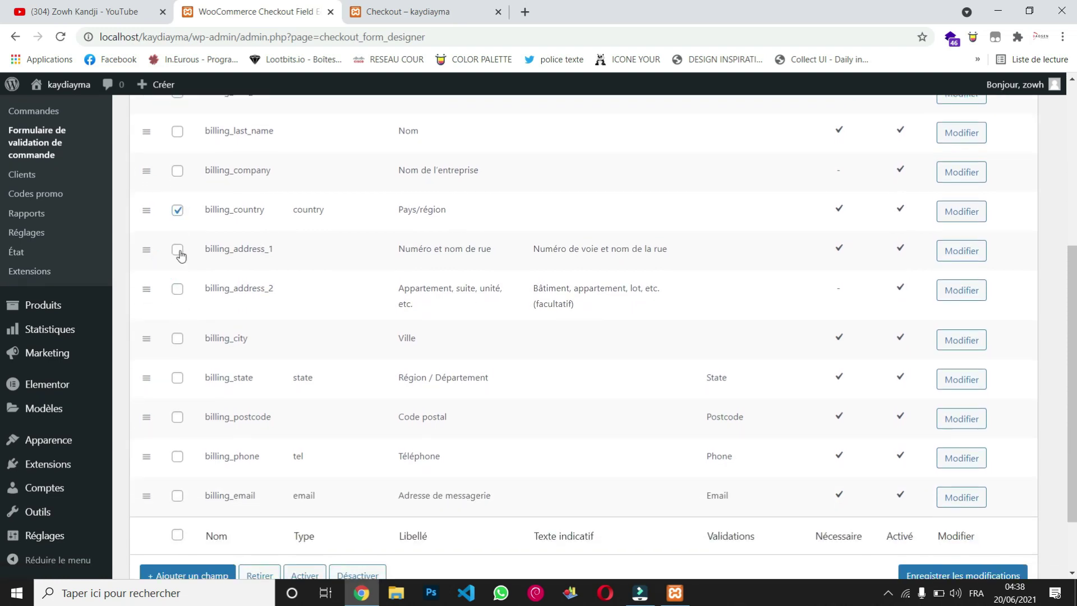
left_click(178, 249)
left_click(182, 292)
left_click(179, 340)
left_click(179, 379)
left_click(177, 419)
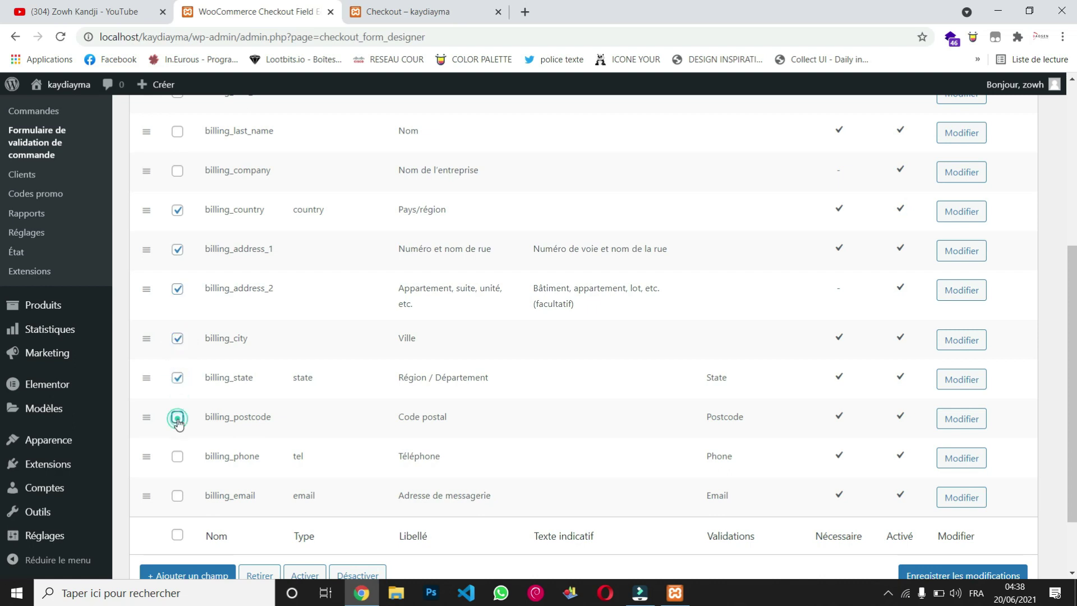
left_click(178, 496)
scroll(304, 453, "down", 2)
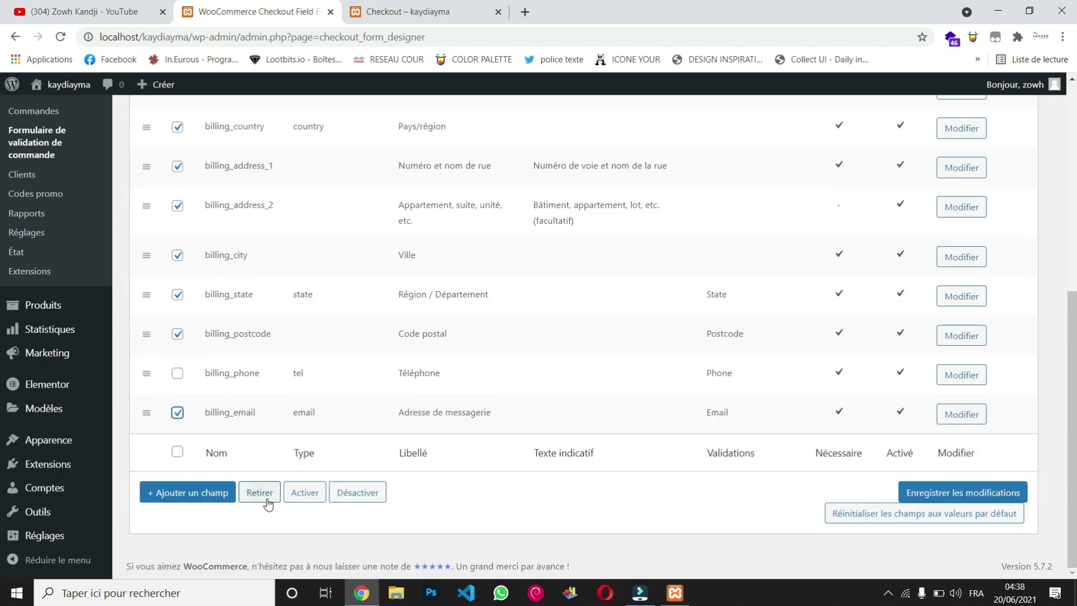
Step: Disable the selected billing fields and save the changes
left_click(344, 494)
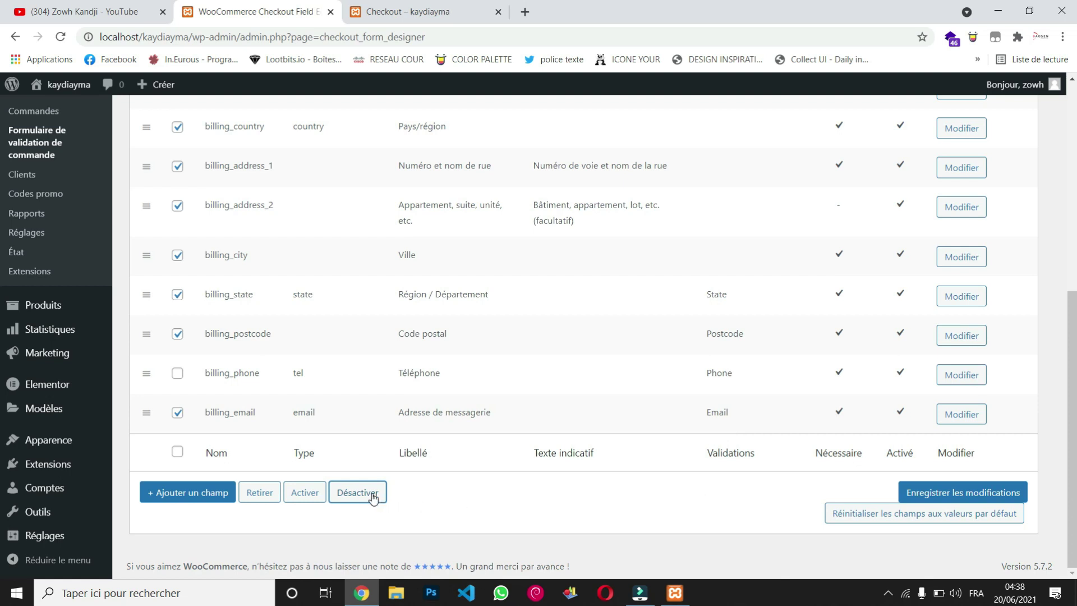
left_click(372, 496)
left_click(950, 504)
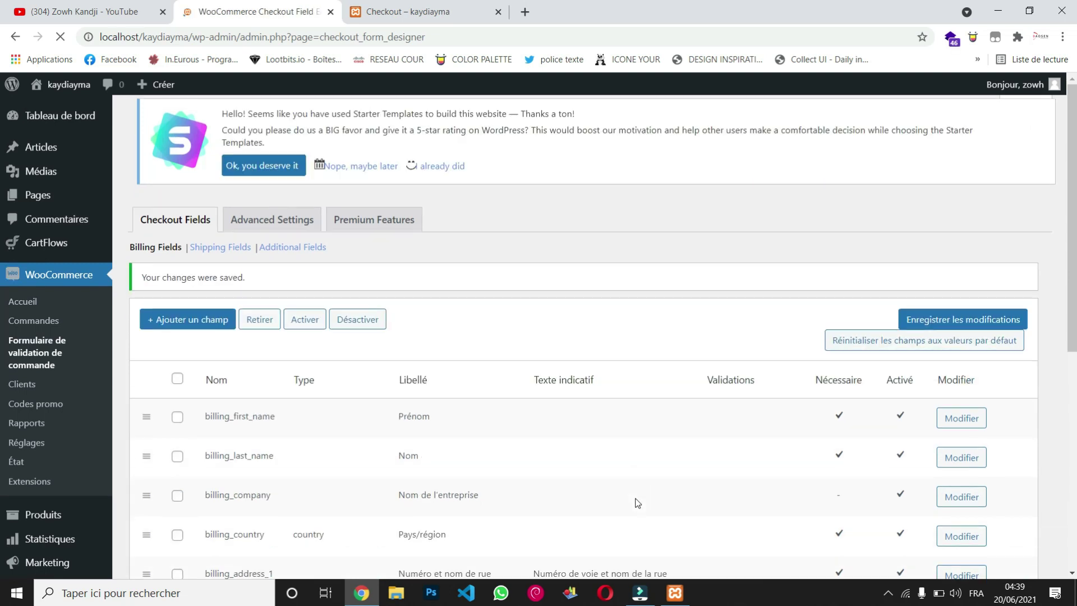
Step: Select every billing field from billing_company through billing_email, including phone
scroll(638, 503, "down", 6)
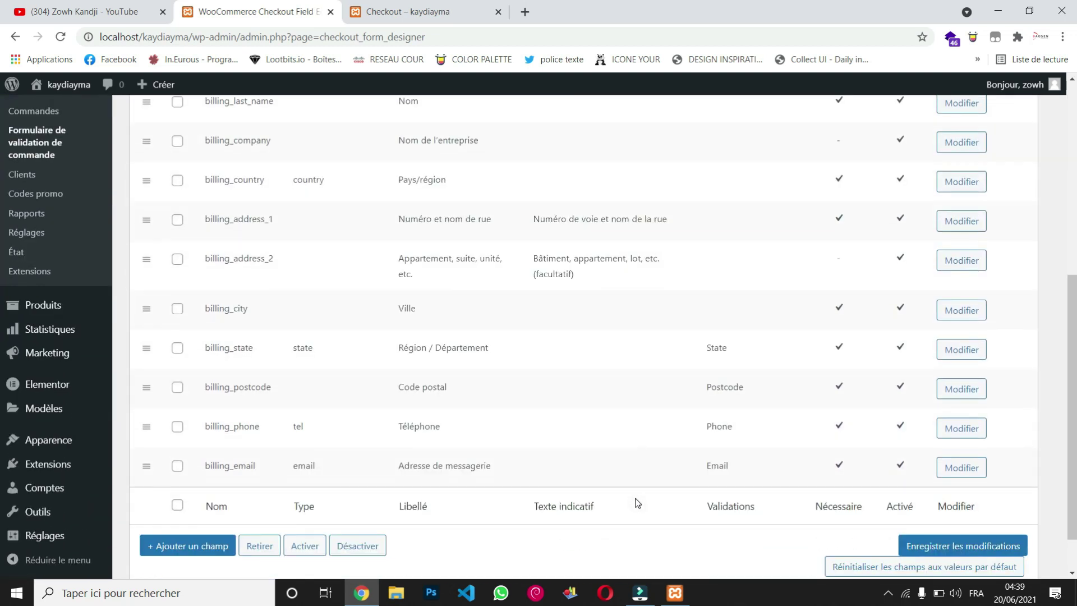
scroll(705, 424, "up", 2)
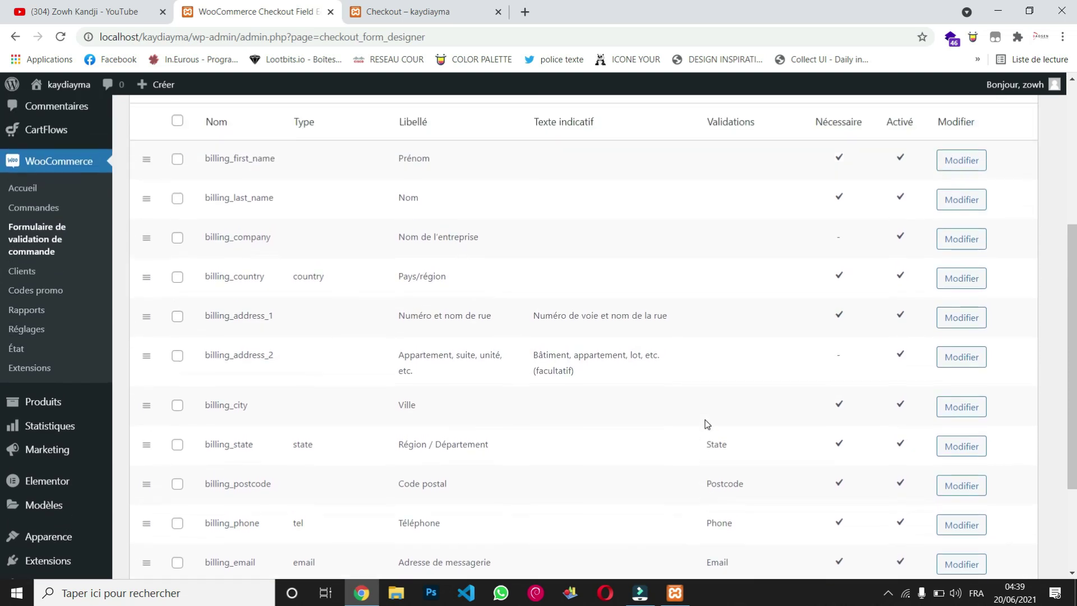
scroll(707, 425, "down", 1)
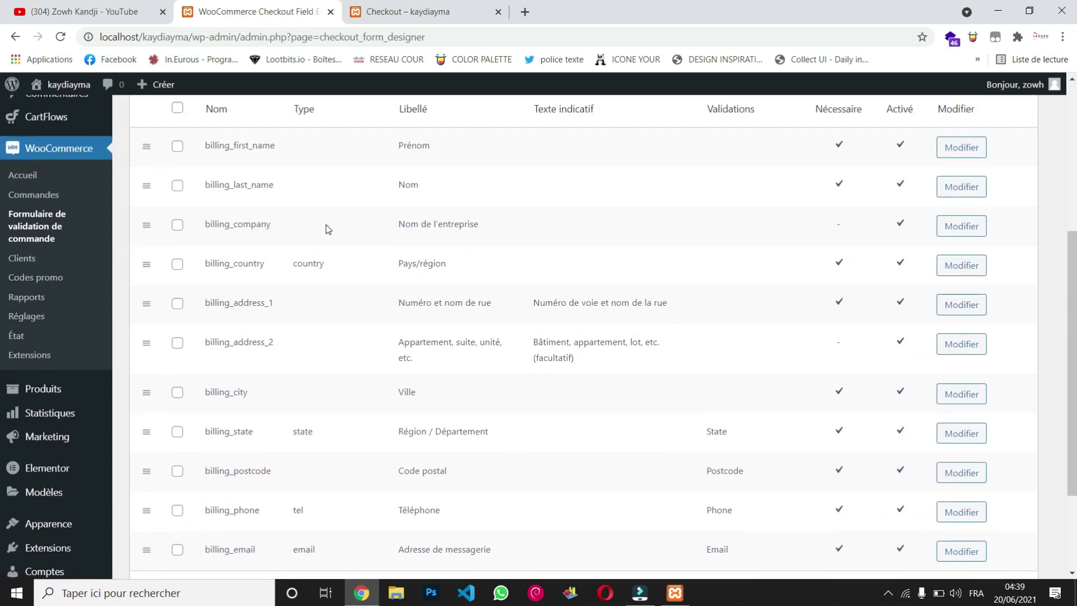
left_click(177, 227)
left_click(177, 271)
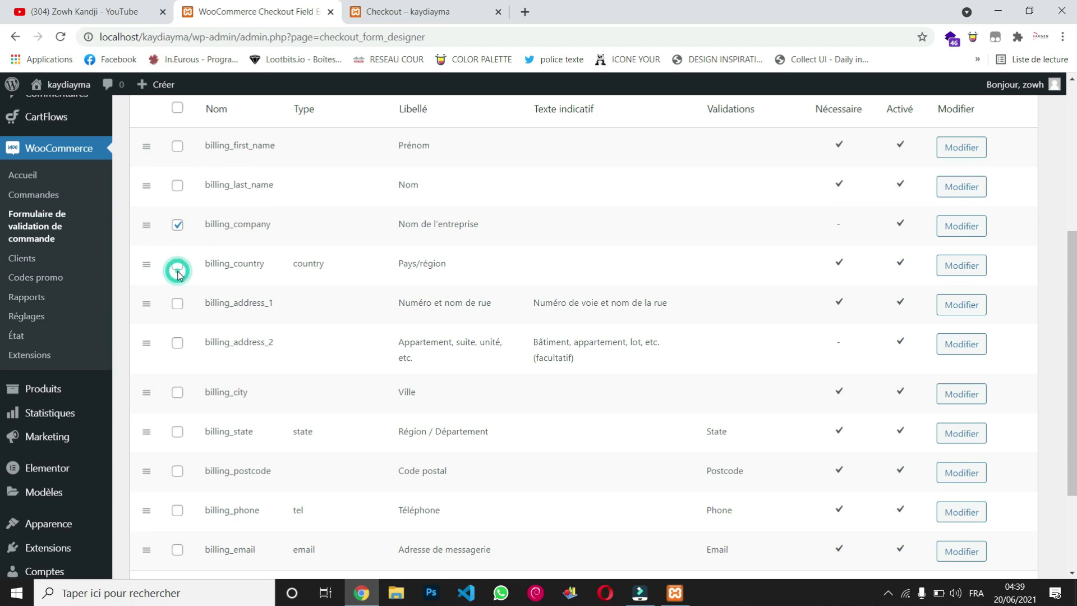
left_click(177, 305)
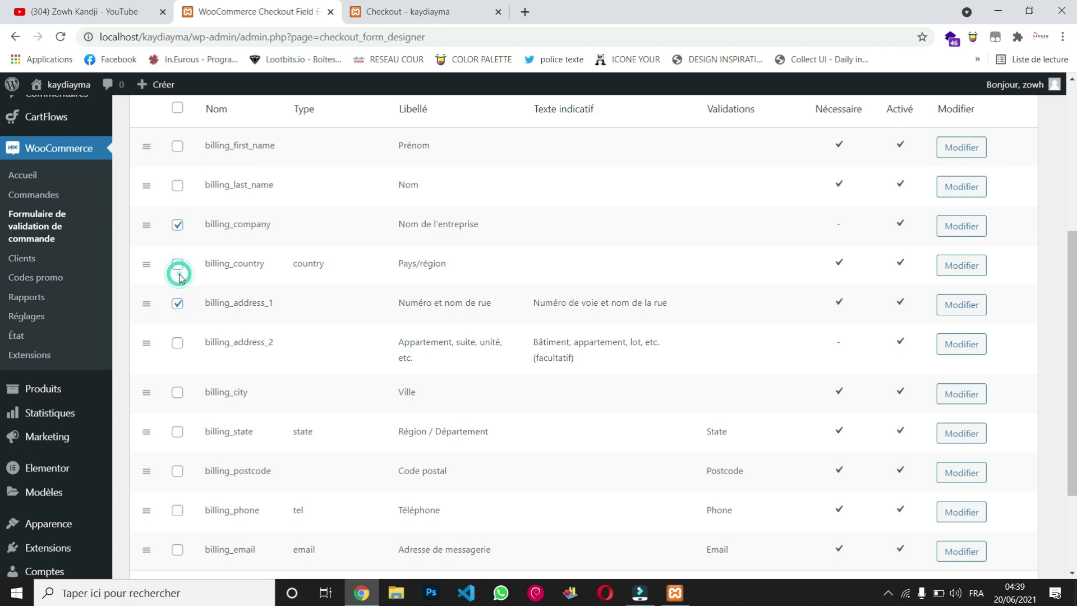
left_click(179, 270)
left_click(178, 344)
left_click(177, 392)
left_click(179, 437)
scroll(179, 438, "down", 3)
left_click(177, 340)
left_click(177, 341)
left_click(179, 380)
left_click(178, 417)
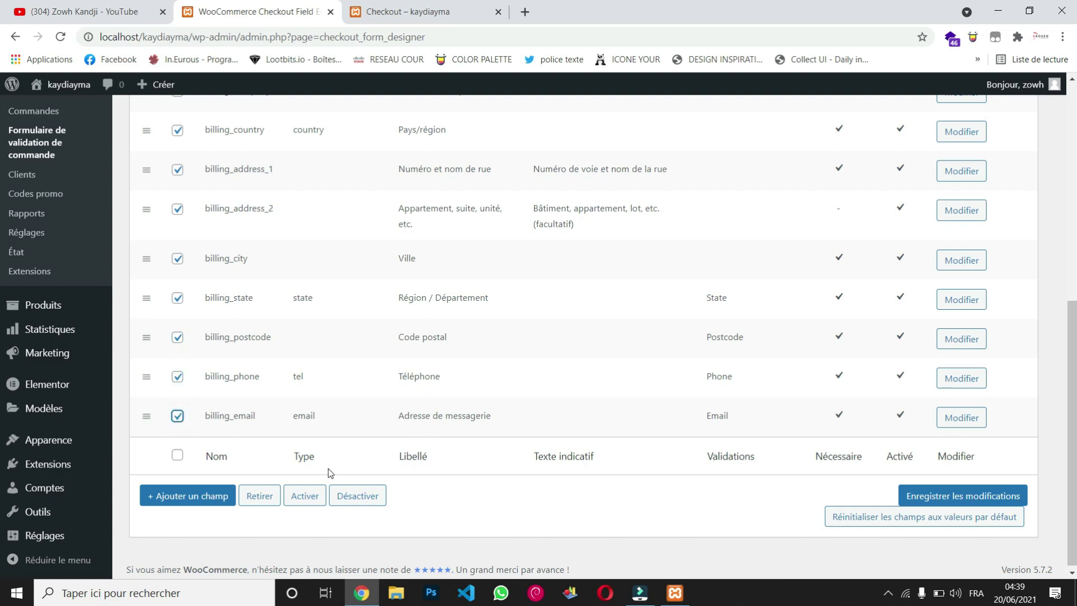
Step: Remove the selected fields, leaving only billing_first_name and billing_last_name, and save
left_click(255, 496)
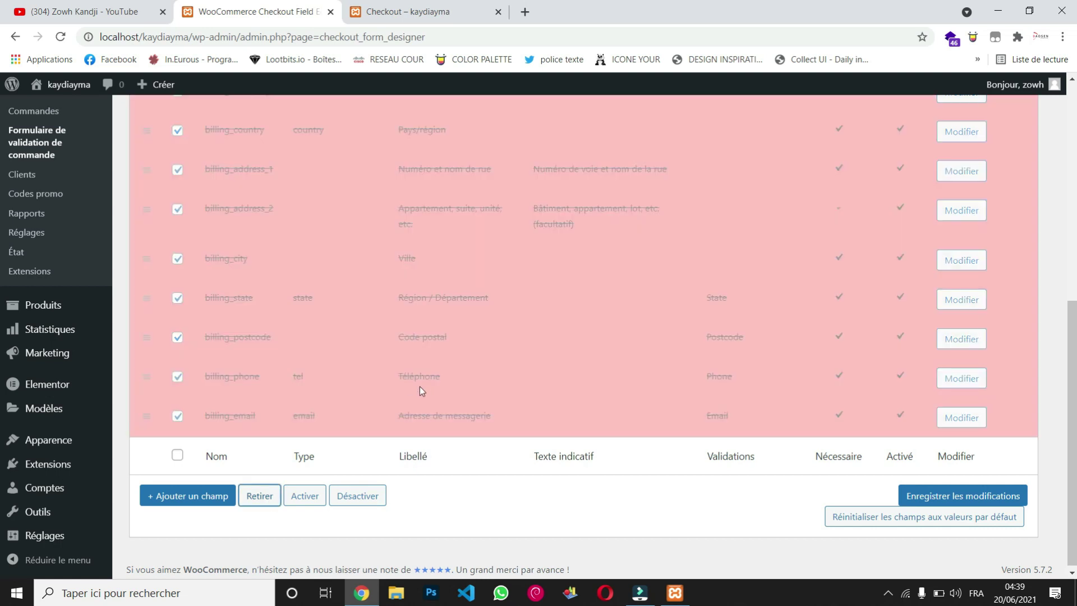
scroll(443, 400, "up", 3)
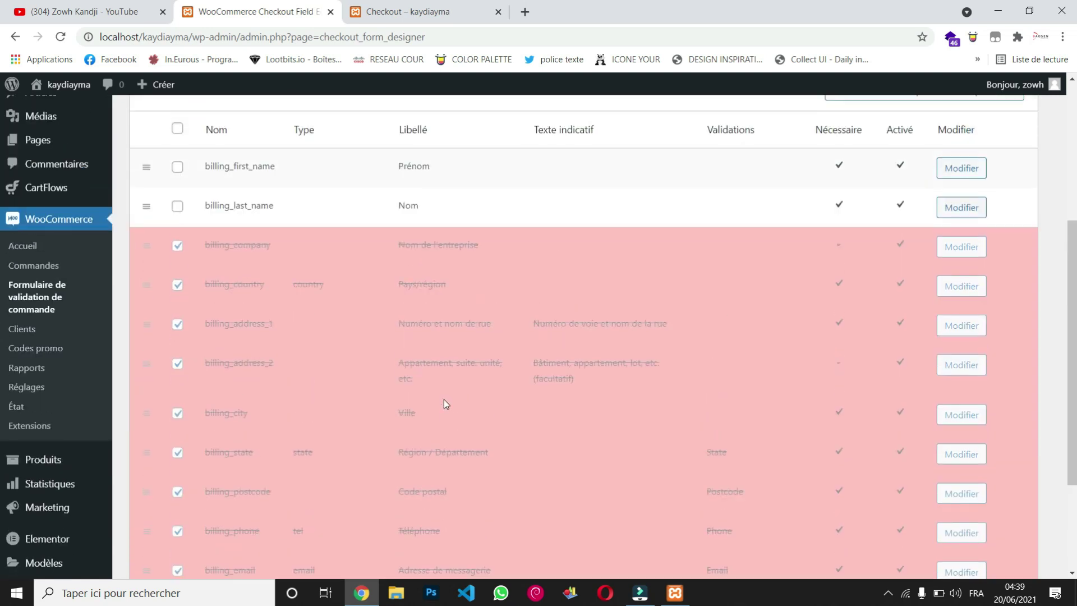
scroll(444, 399, "down", 3)
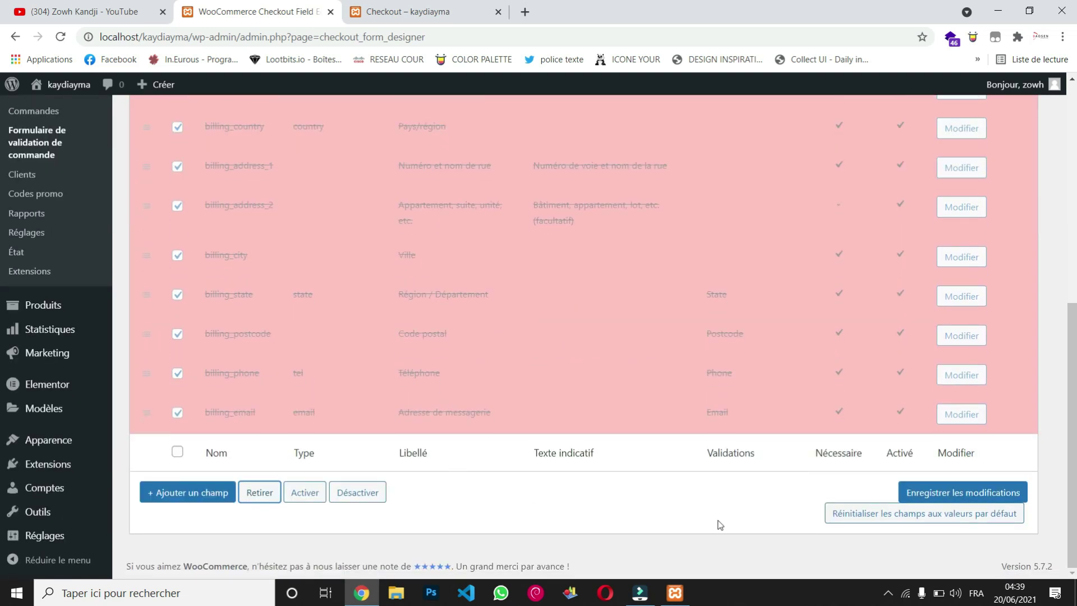
left_click(958, 496)
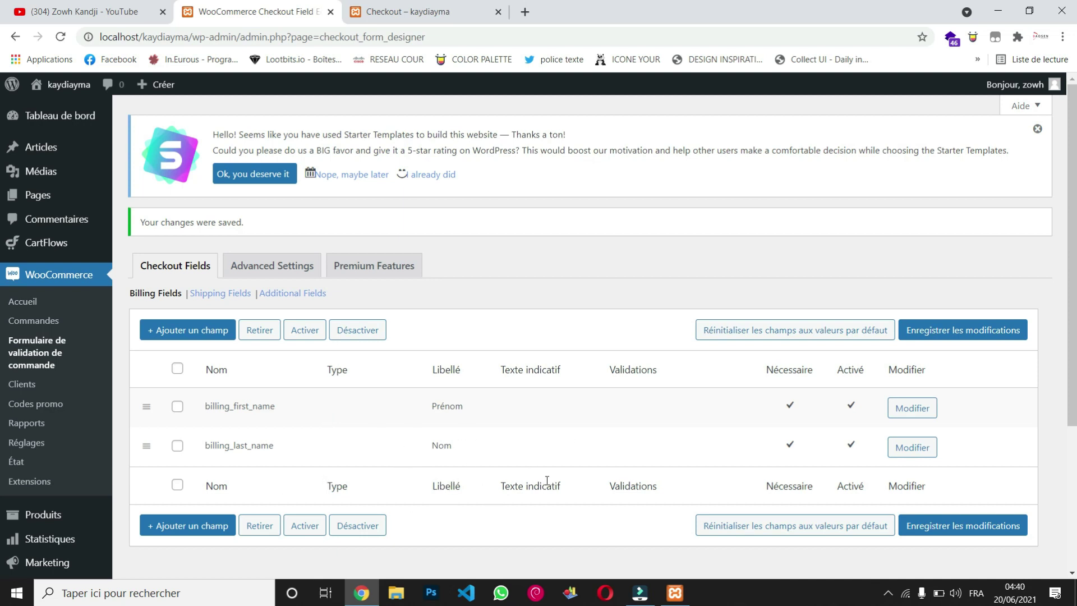
Step: Reload the storefront checkout and confirm billing asks only for Prénom and Nom
left_click(432, 12)
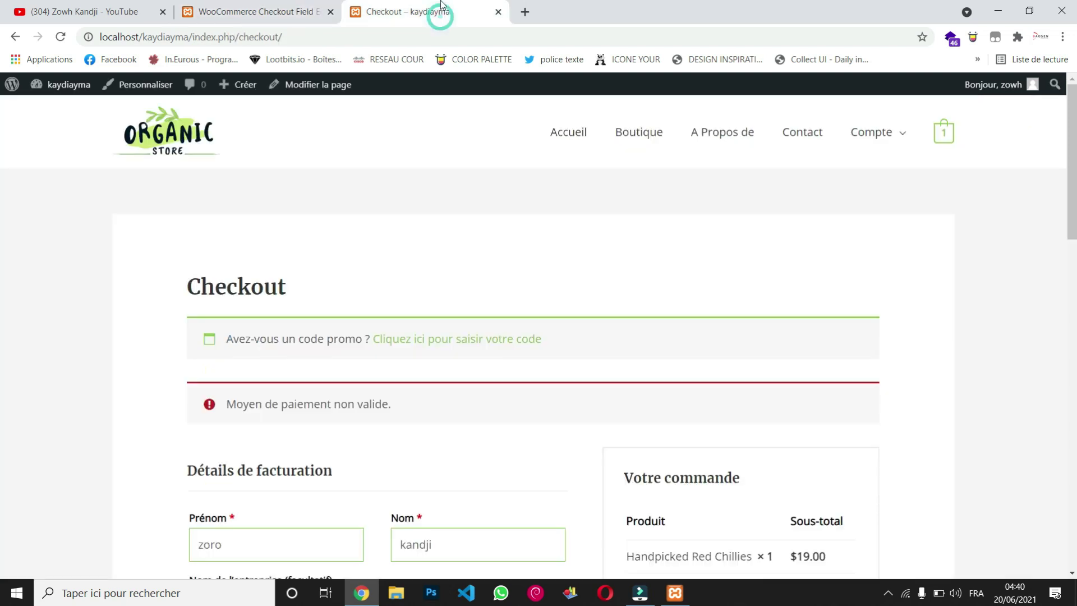
left_click(60, 36)
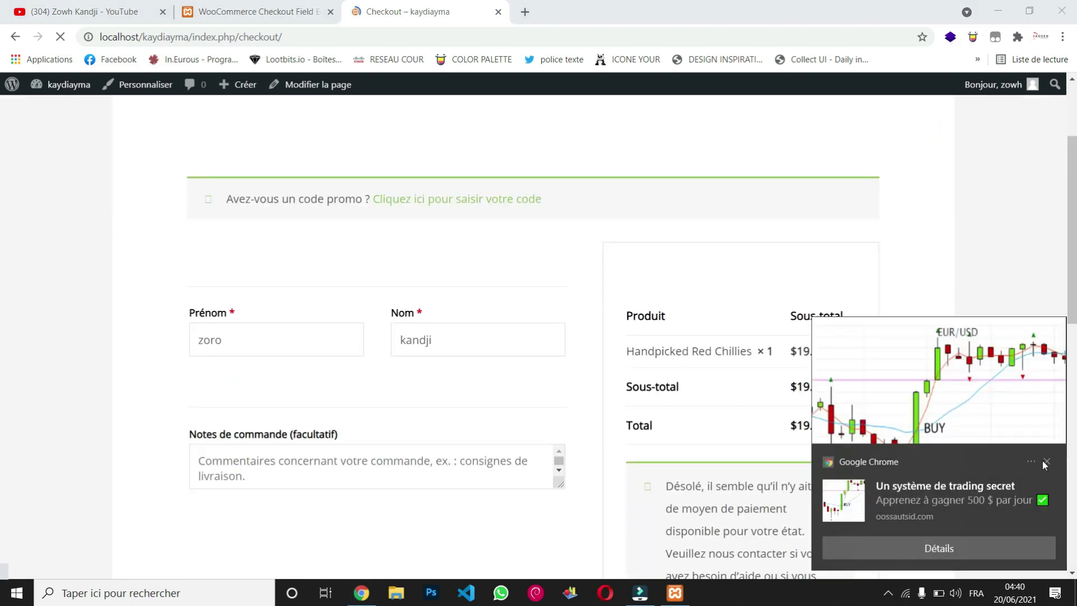
left_click(1048, 460)
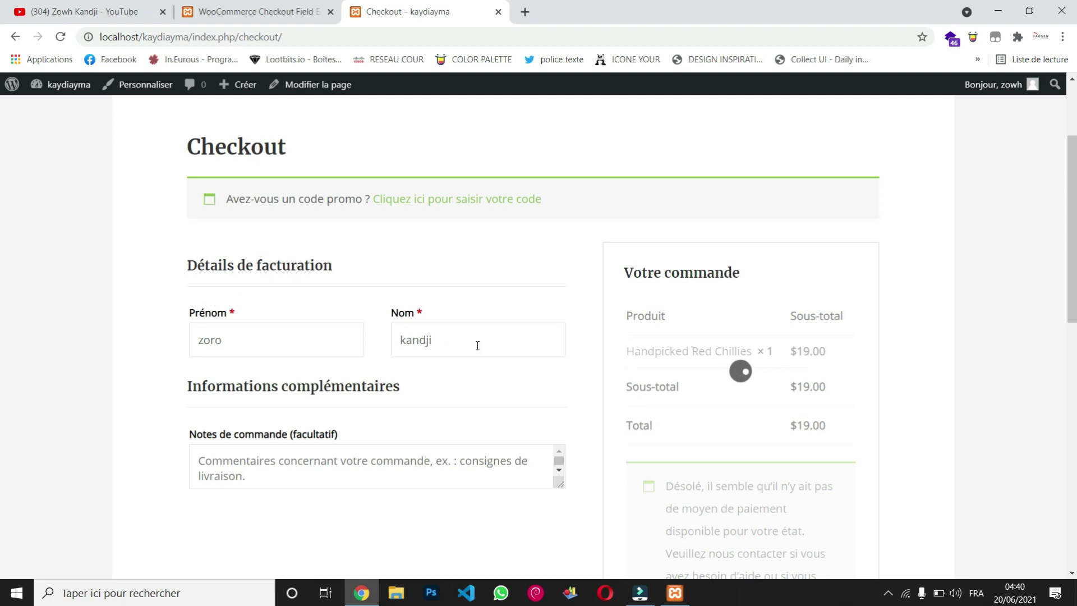
scroll(477, 349, "down", 3)
scroll(570, 452, "down", 1)
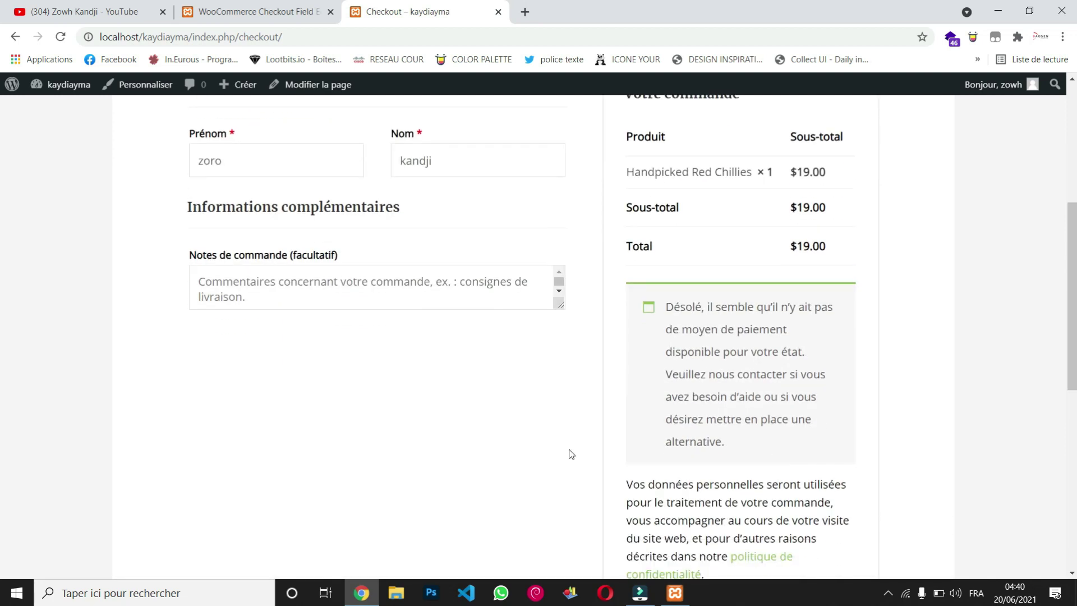
scroll(571, 453, "up", 2)
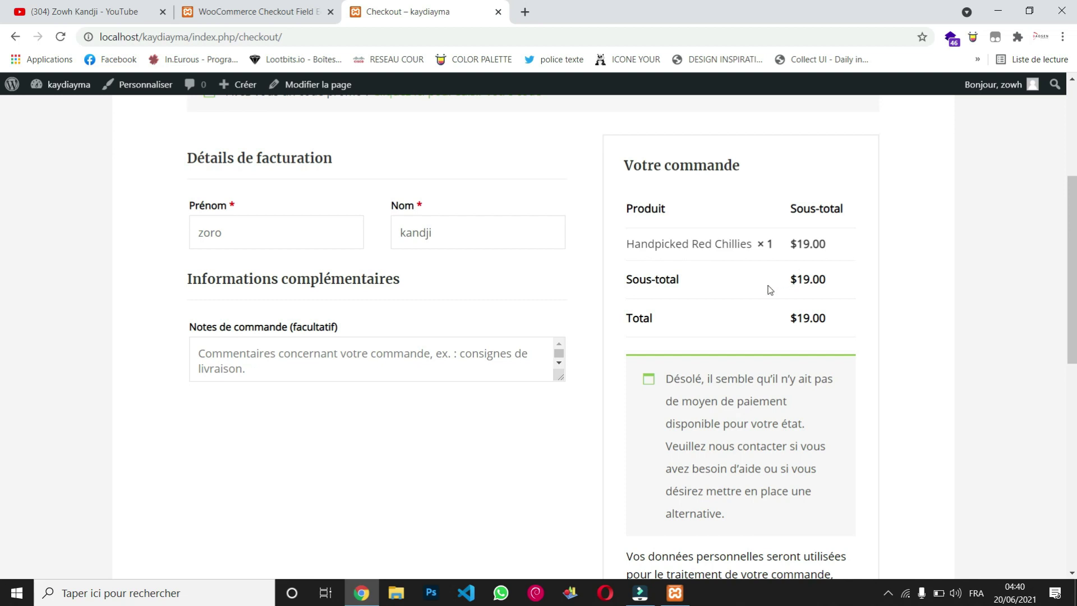
scroll(783, 348, "down", 3)
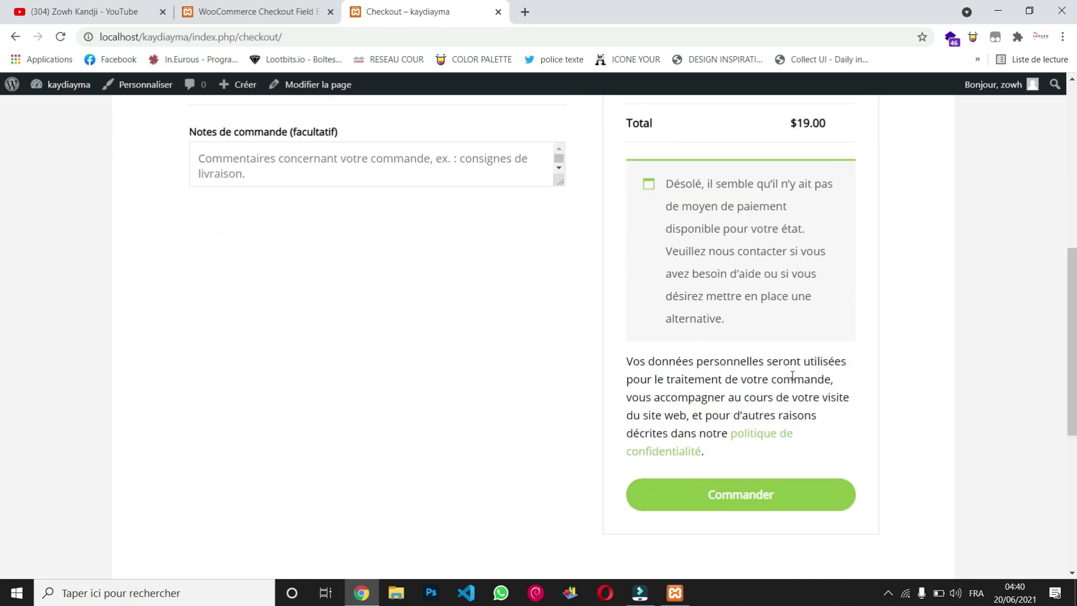
scroll(792, 376, "down", 1)
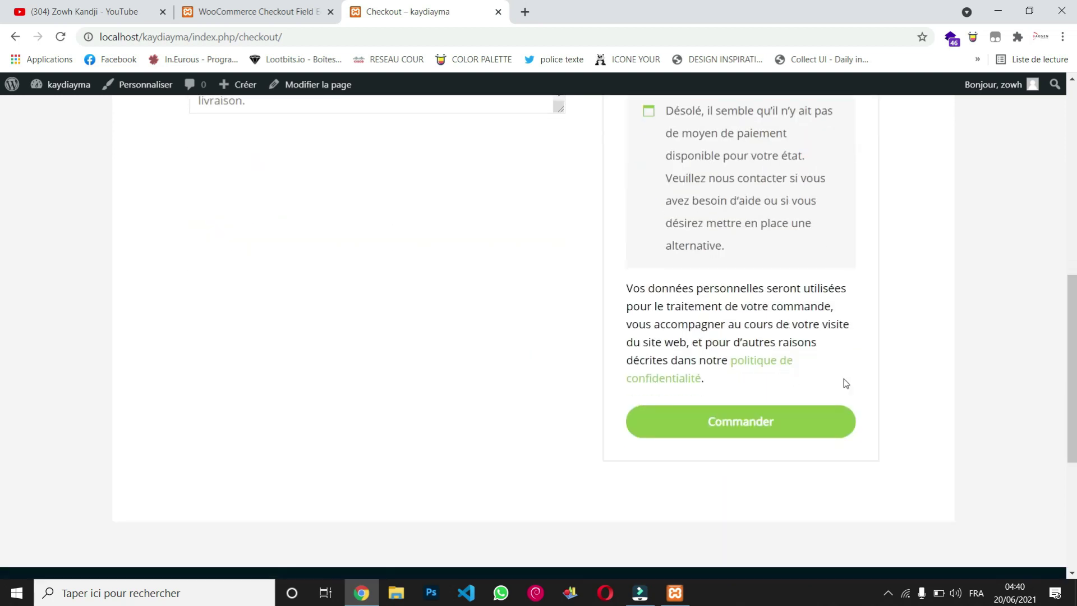
Step: Resubmit the test order, review the 'Moyen de paiement non valide' error, and return to the Checkout Field Editor
left_click(747, 424)
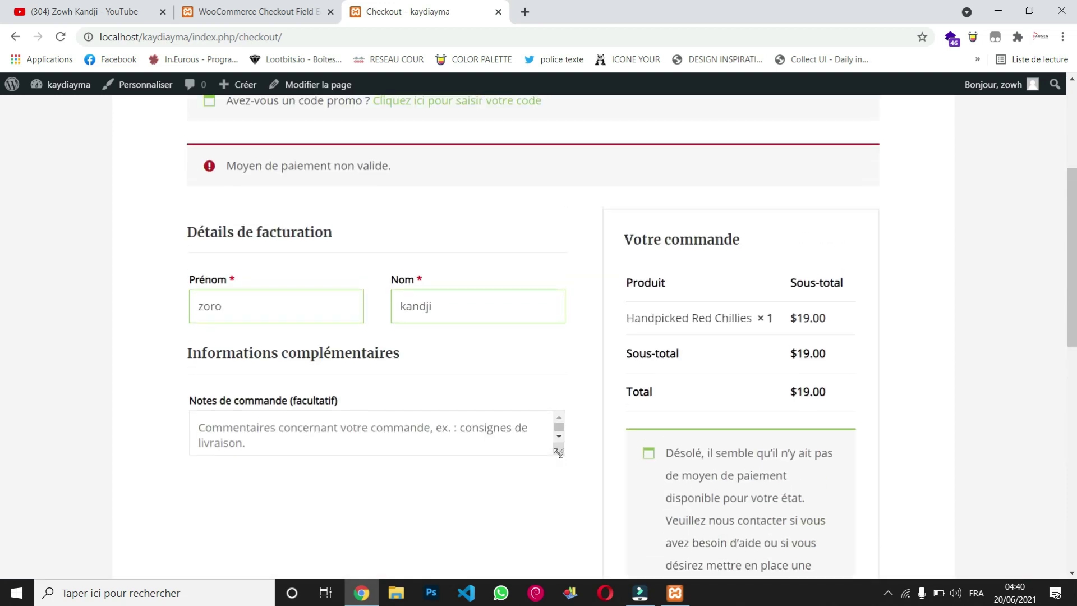
scroll(558, 453, "down", 7)
scroll(558, 453, "up", 6)
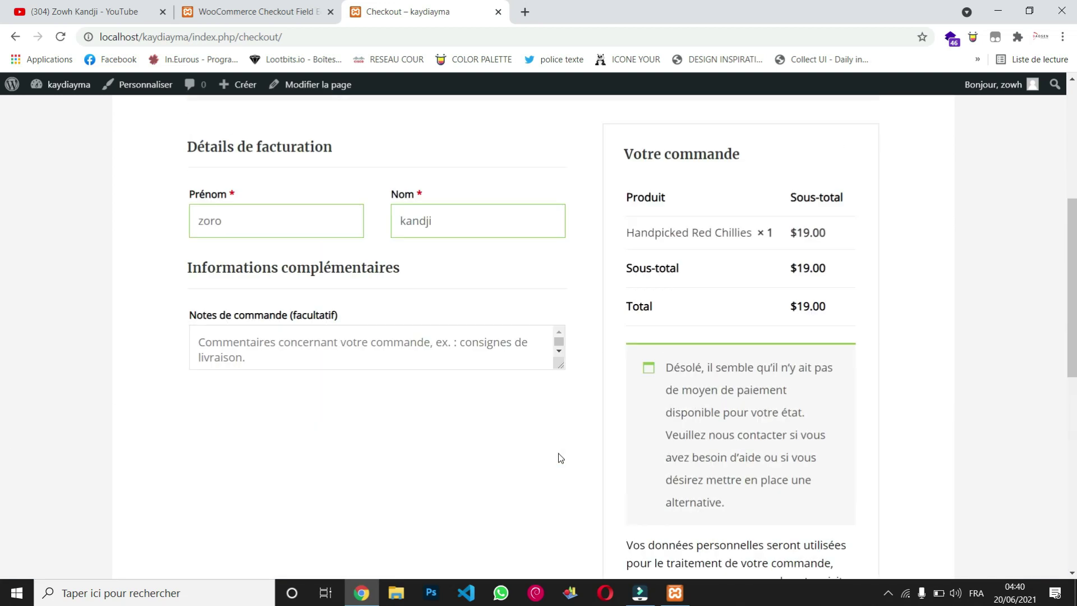
scroll(561, 459, "up", 6)
scroll(561, 459, "down", 2)
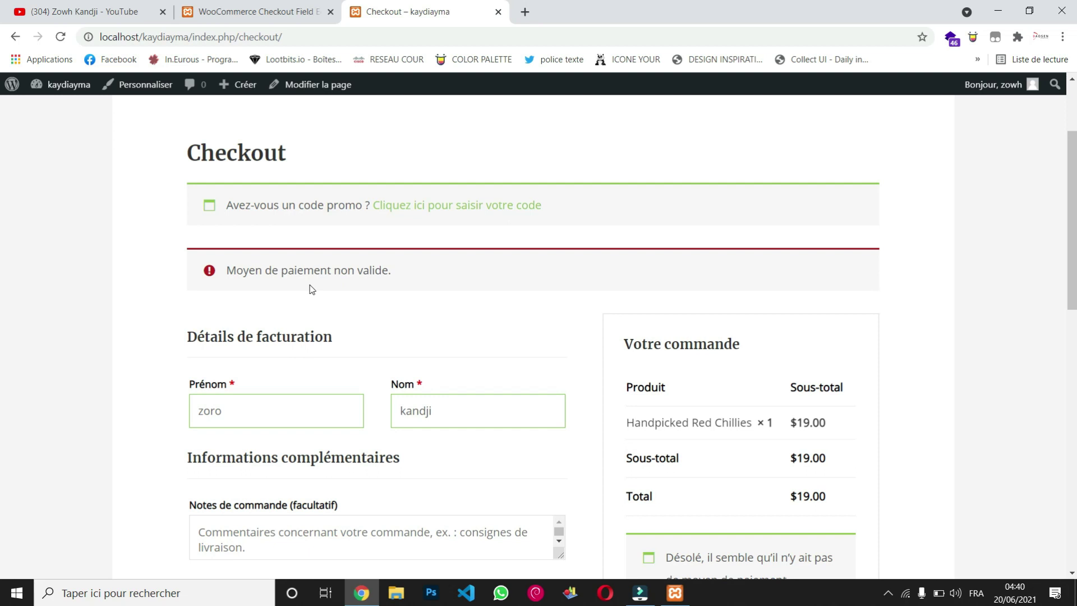
scroll(481, 293, "down", 6)
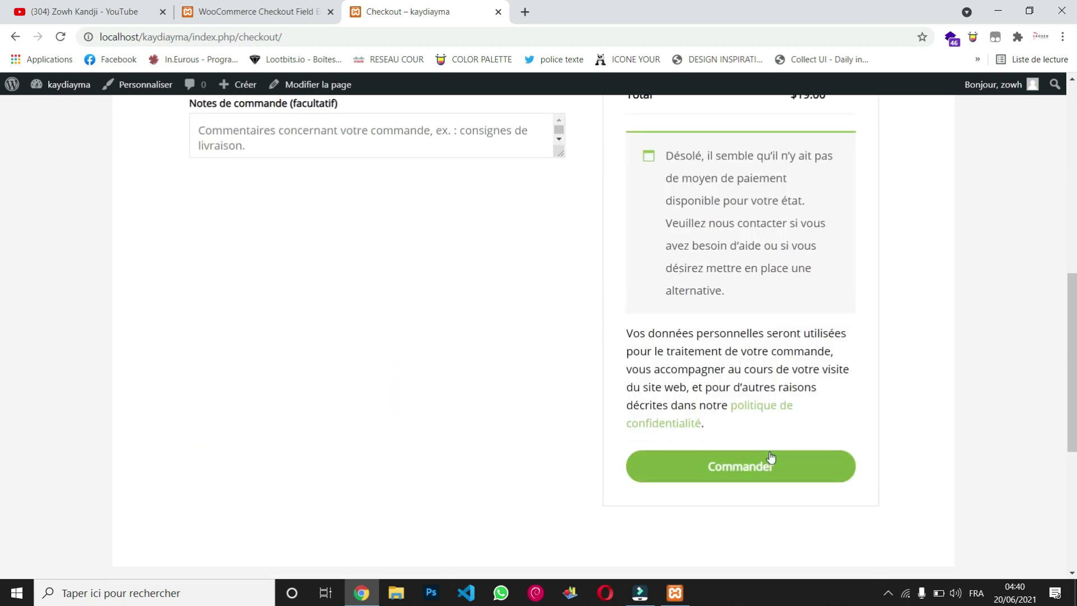
left_click(274, 10)
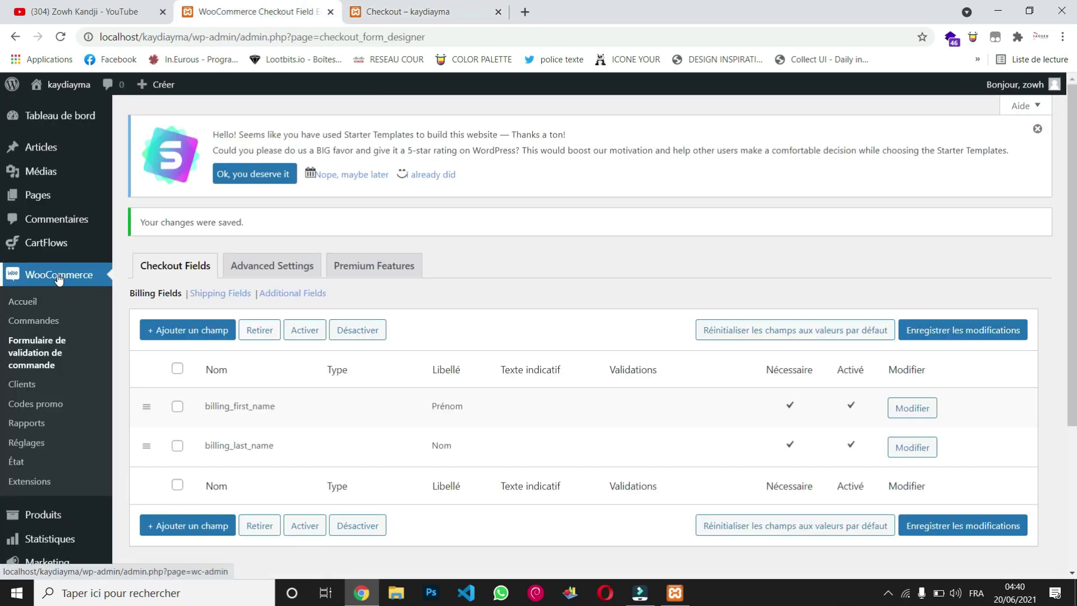
Step: Open WooCommerce Commandes and confirm the orders list holds no orders
left_click(53, 324)
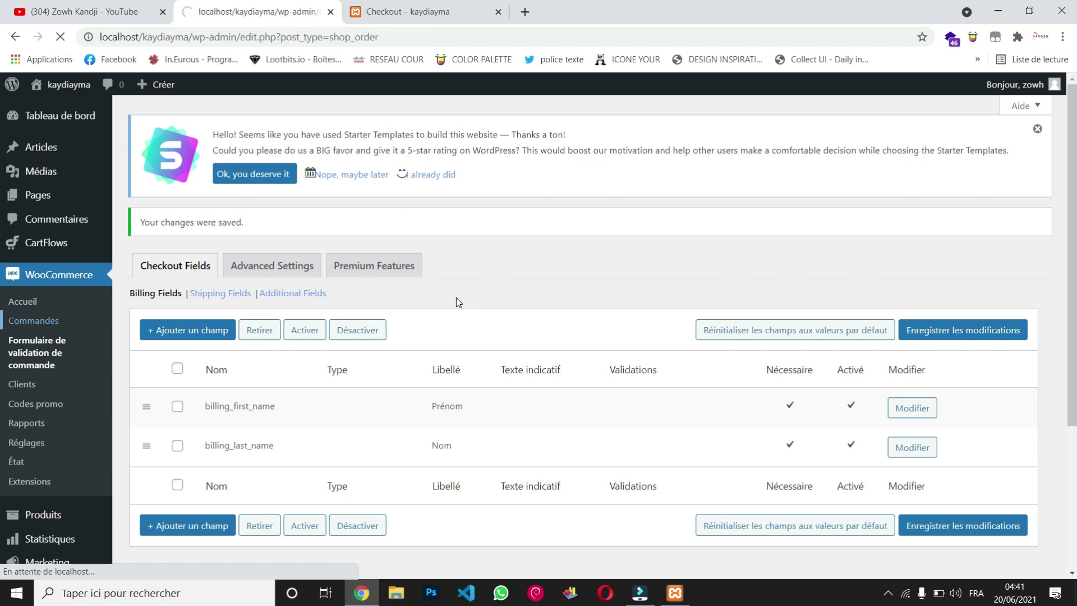
scroll(456, 297, "down", 4)
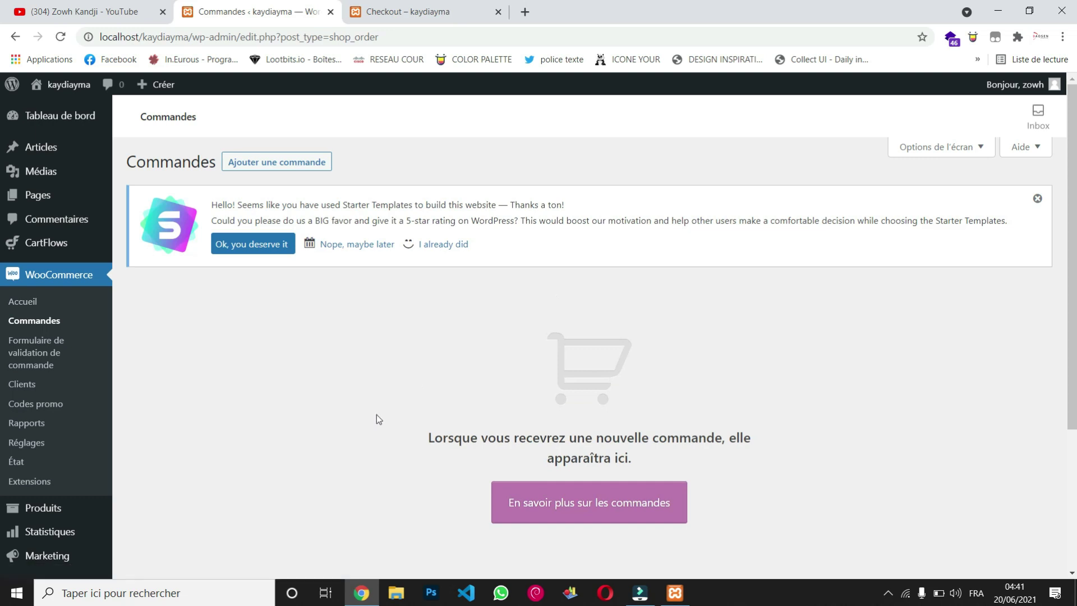
scroll(376, 415, "down", 4)
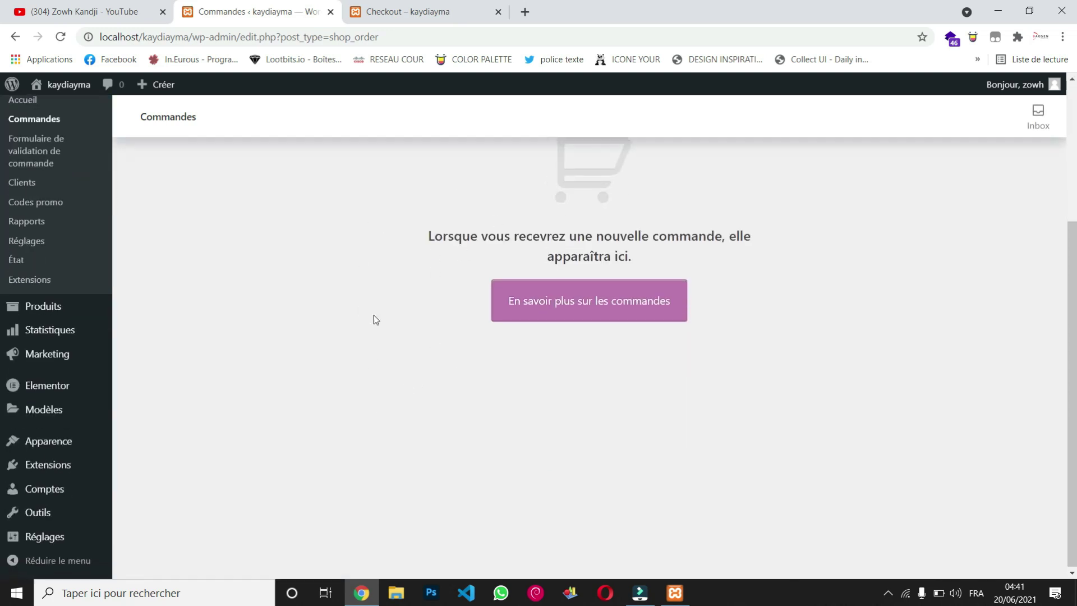
mouse_move(5, 391)
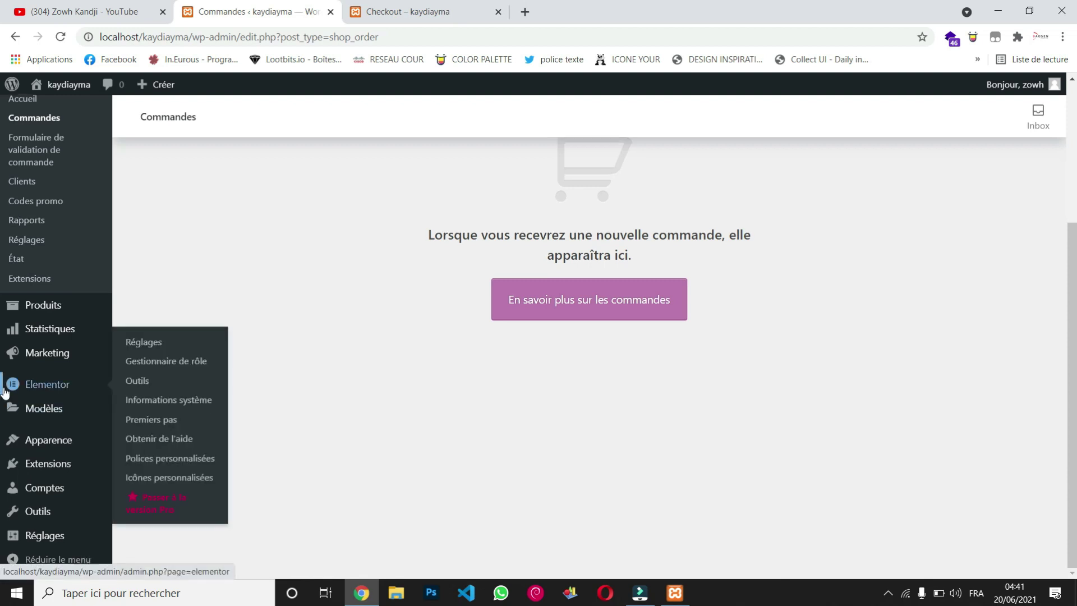
mouse_move(48, 443)
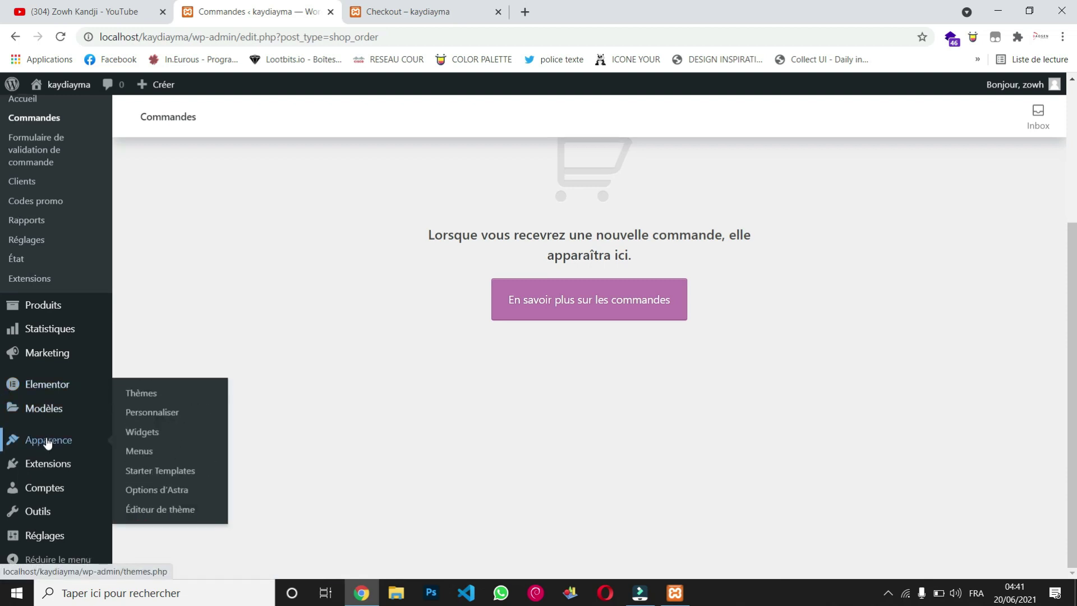
mouse_move(43, 357)
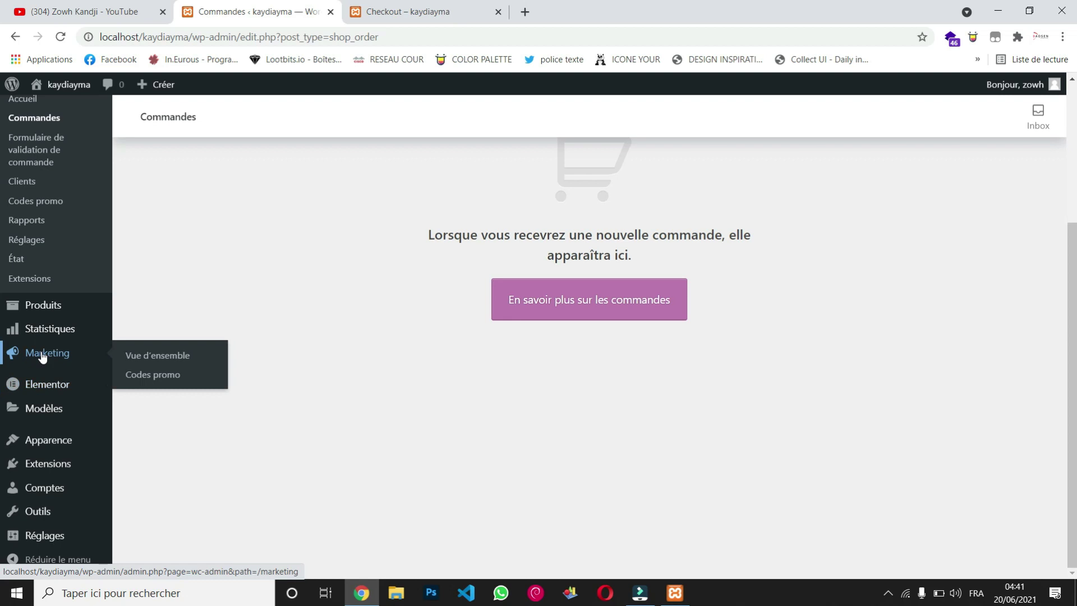
mouse_move(34, 307)
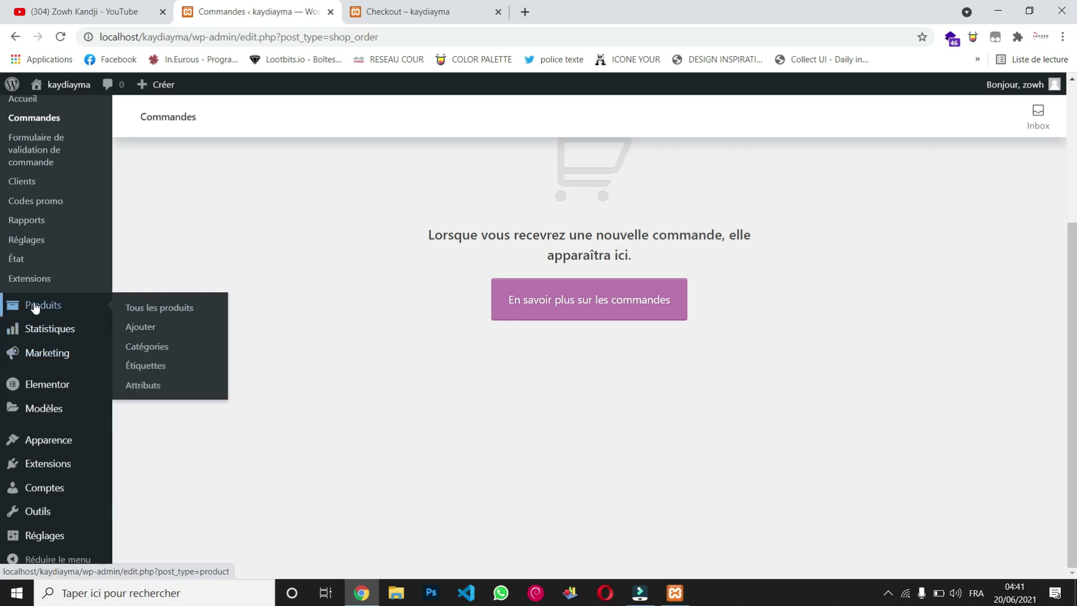
scroll(35, 308, "up", 4)
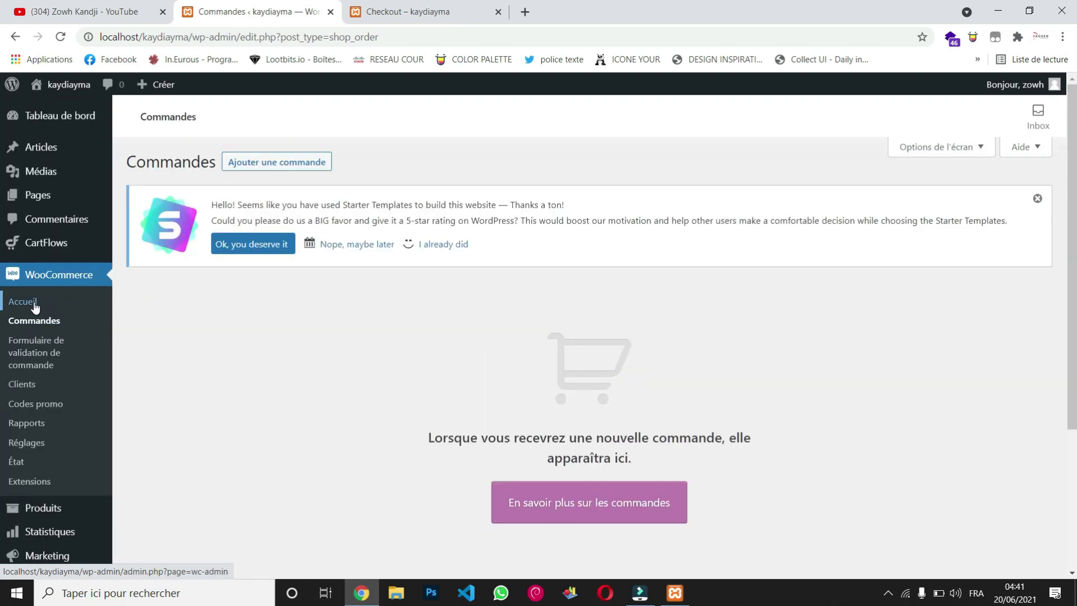
Step: Visit the admin dashboard, then bring the Organic Store checkout page back to the front
mouse_move(33, 128)
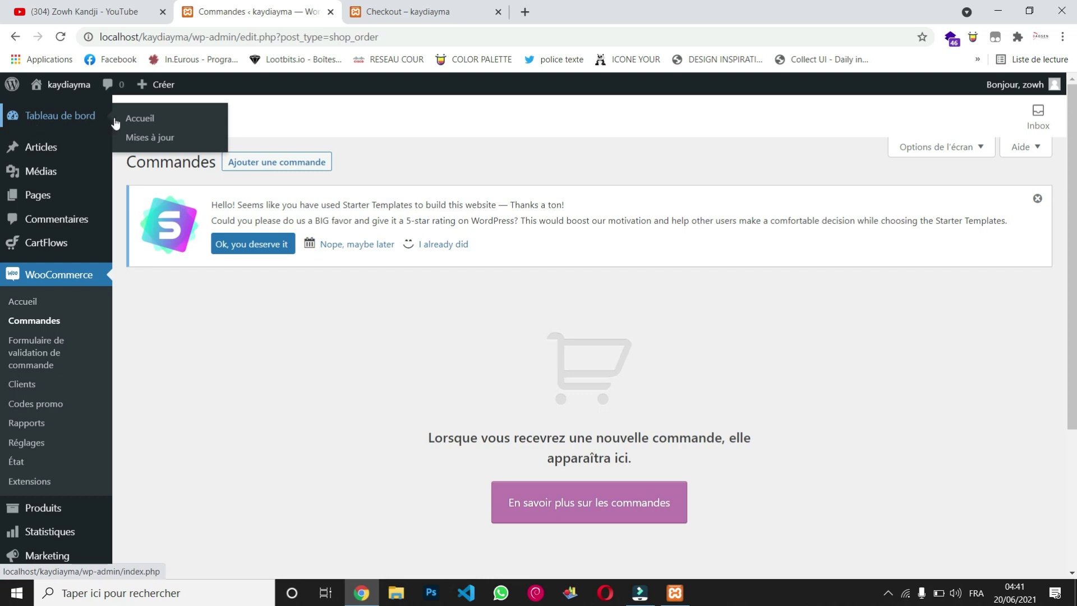
left_click(78, 123)
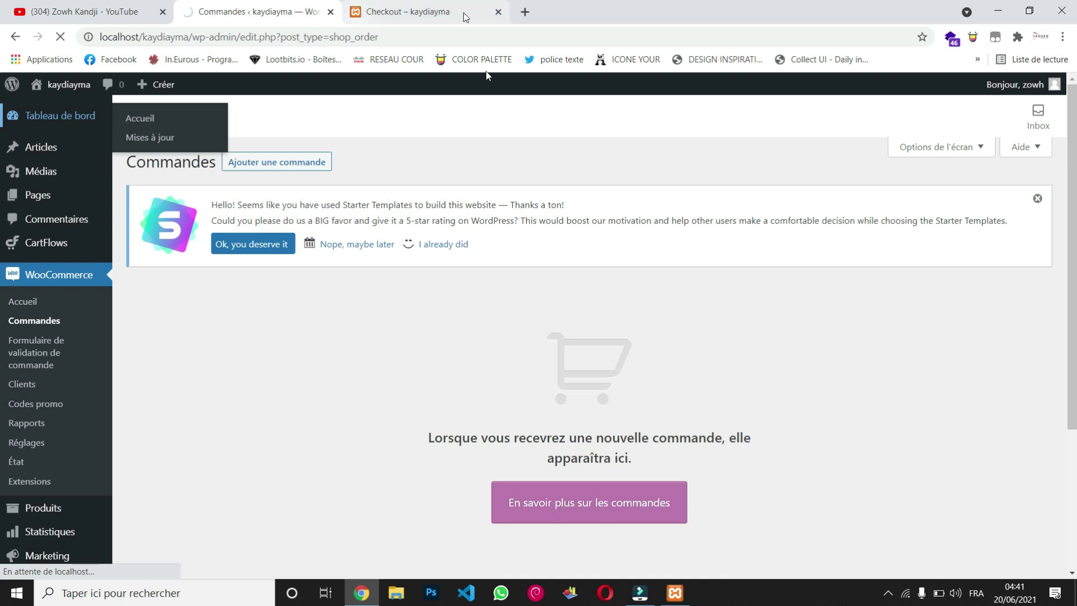
left_click(422, 14)
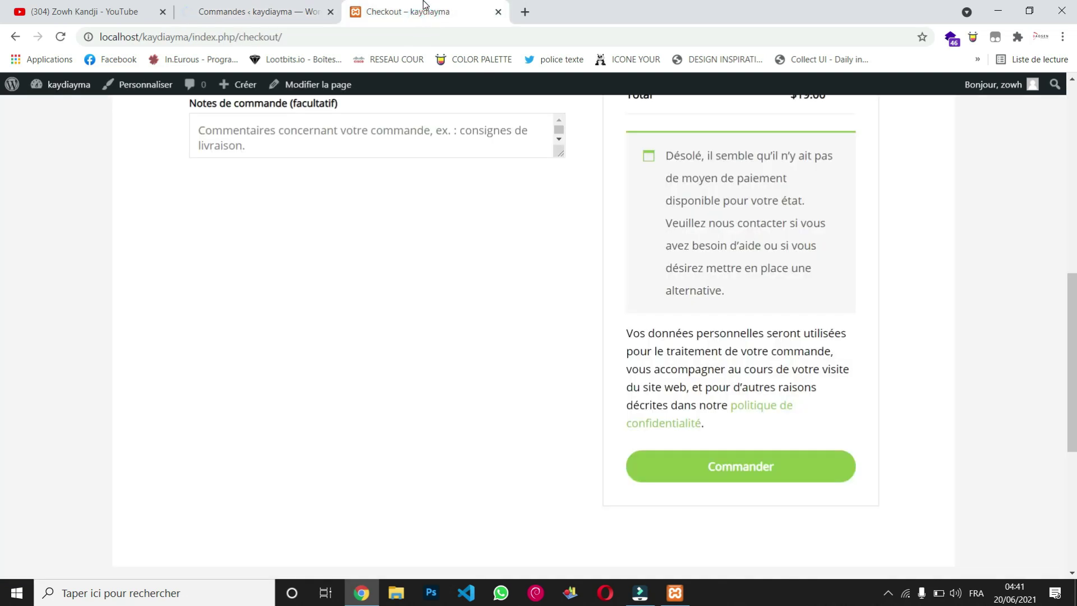
Step: Remove 'index.php/checkout/' from the address to load the localhost/kaydiayma home page
left_click(457, 34)
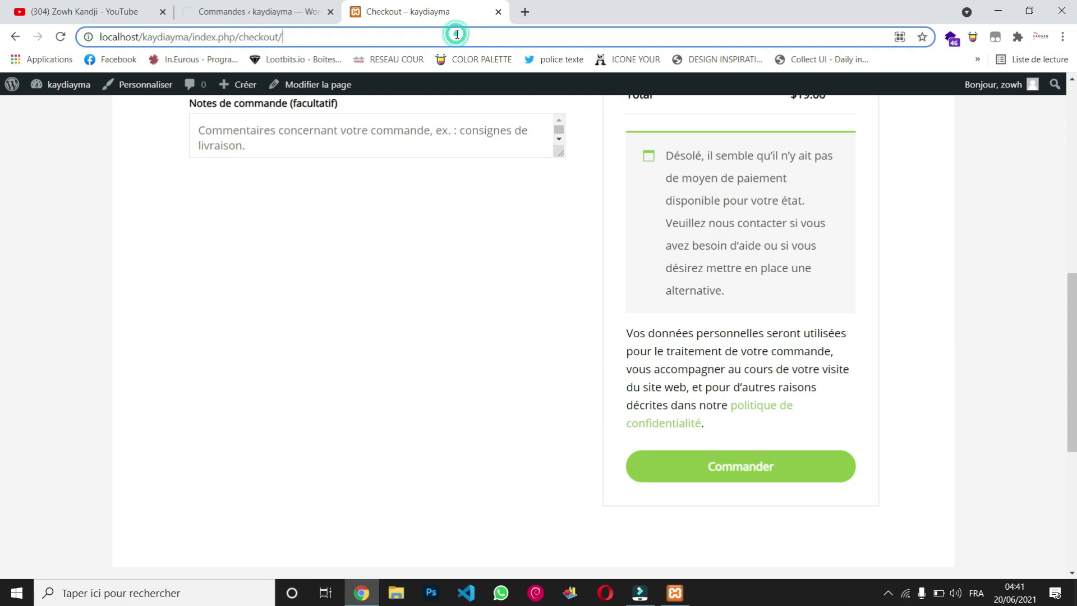
left_click(355, 34)
left_click_drag(355, 35, 191, 37)
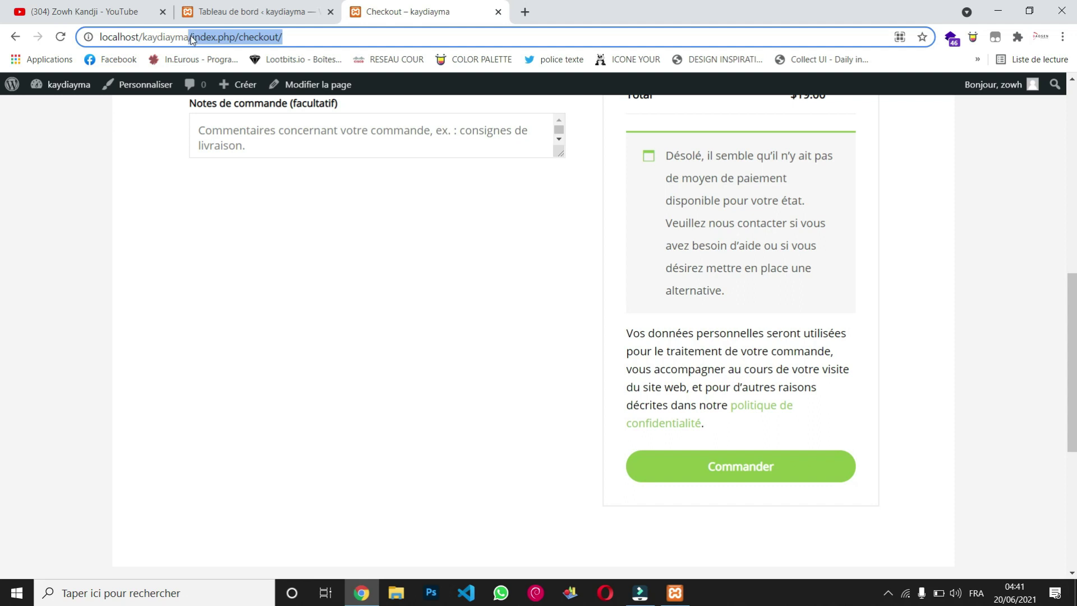
key("BackSpace")
key("Return")
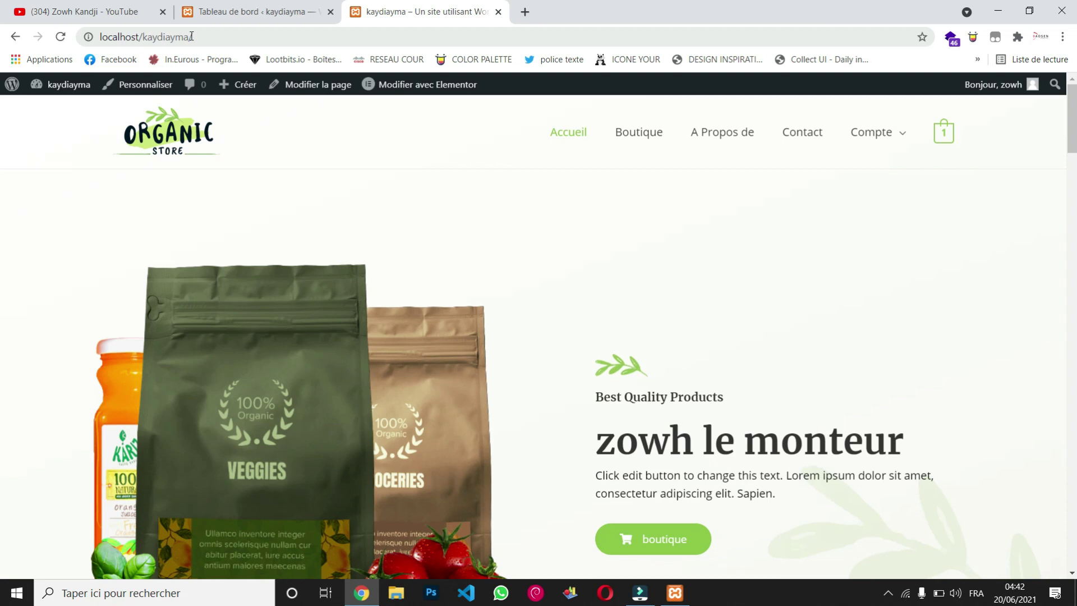
Step: Load xeweul.com in a new browser tab
left_click(531, 14)
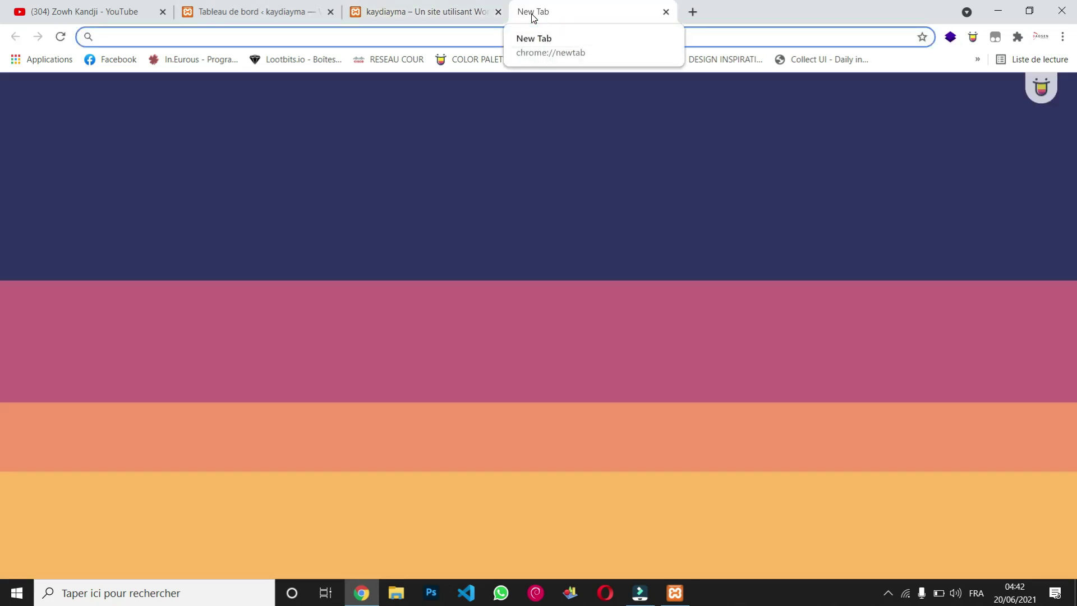
type("xew")
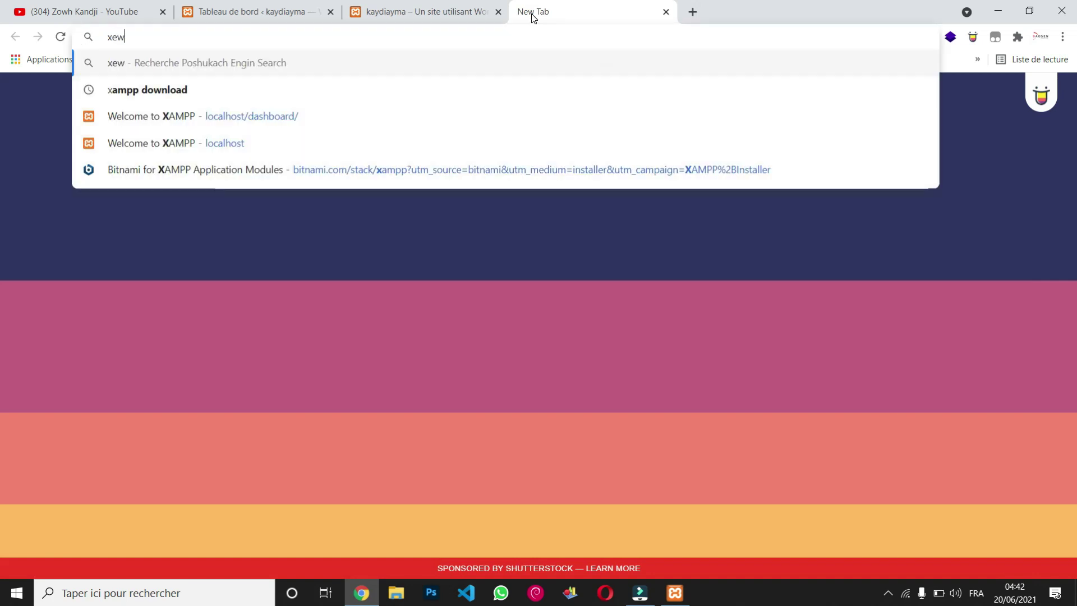
type("e")
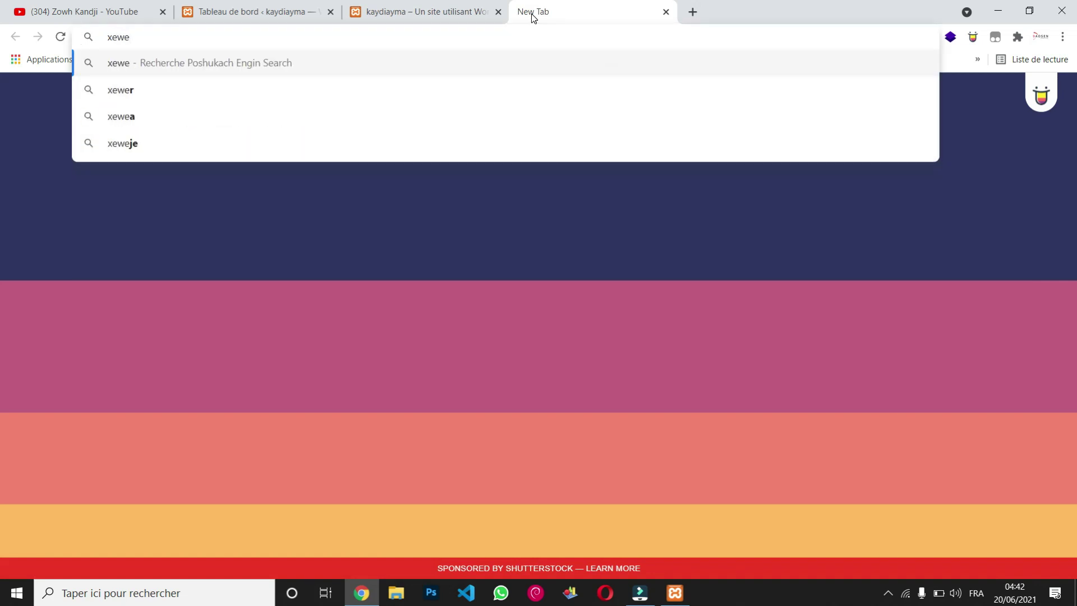
type("ul.com")
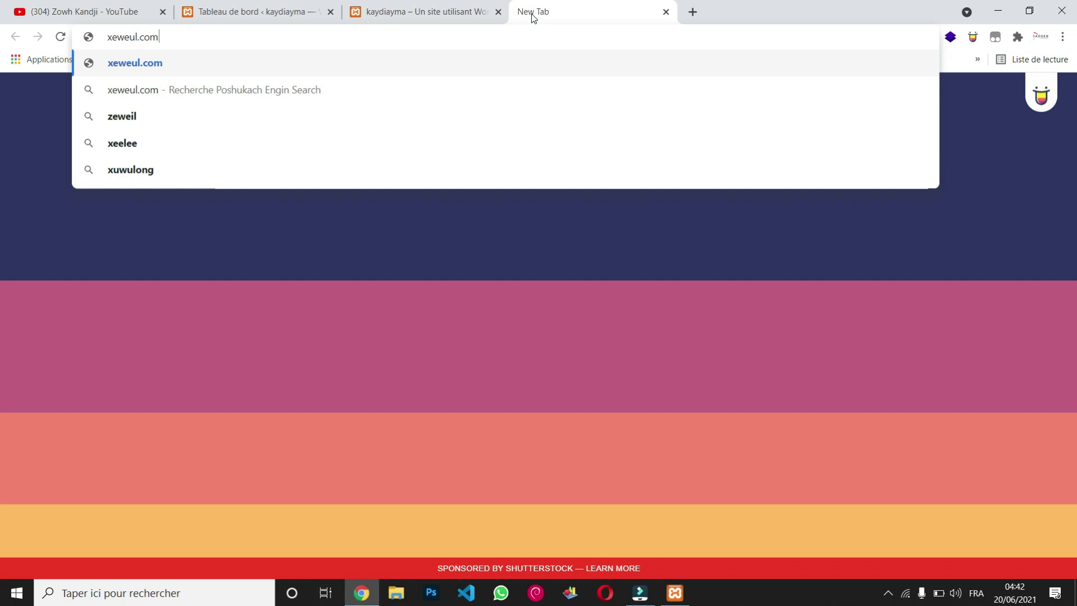
key("Return")
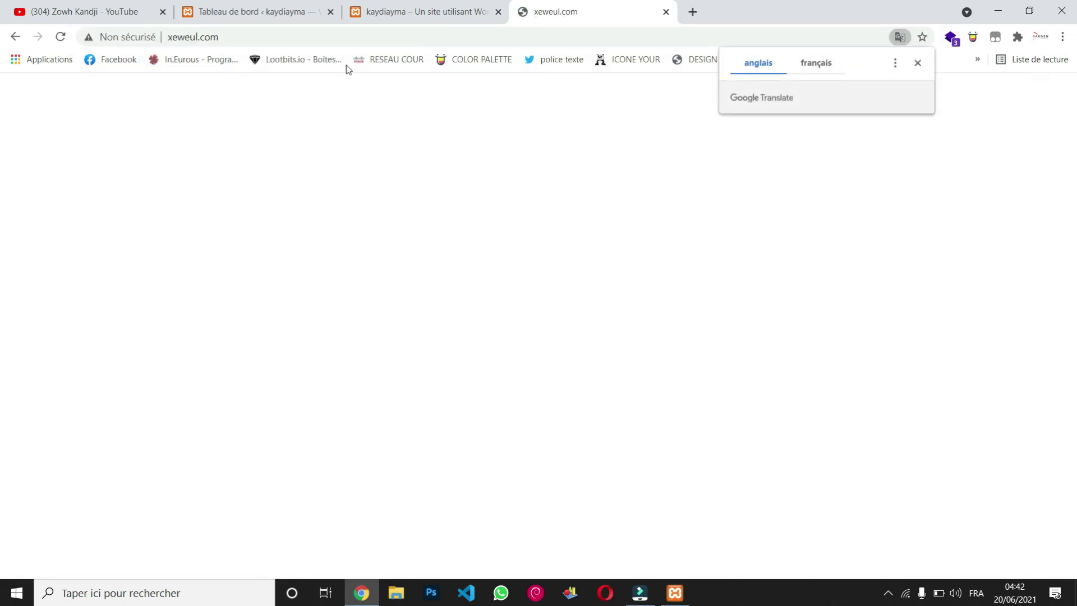
Step: Correct the address to kheweul.com, then return to the Organic Store home page tab
left_click(175, 38)
left_click(175, 39)
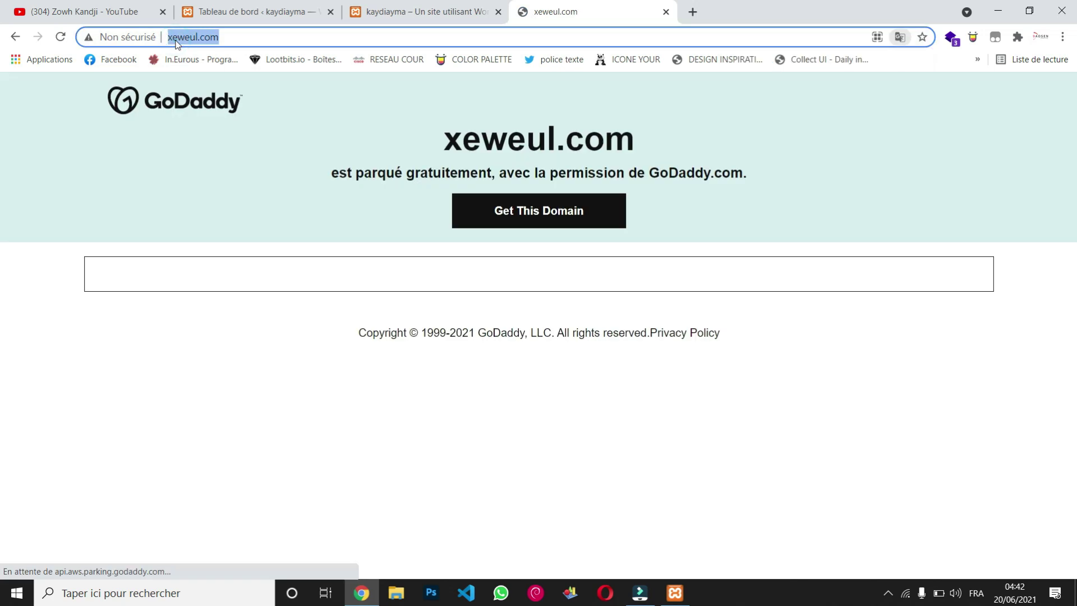
type("kh")
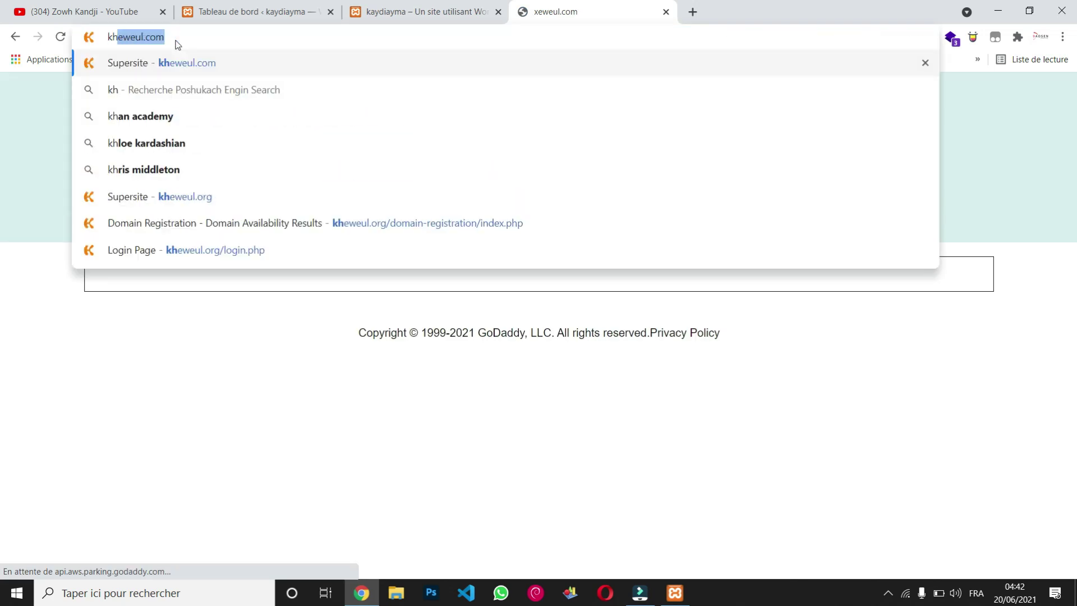
key("Return")
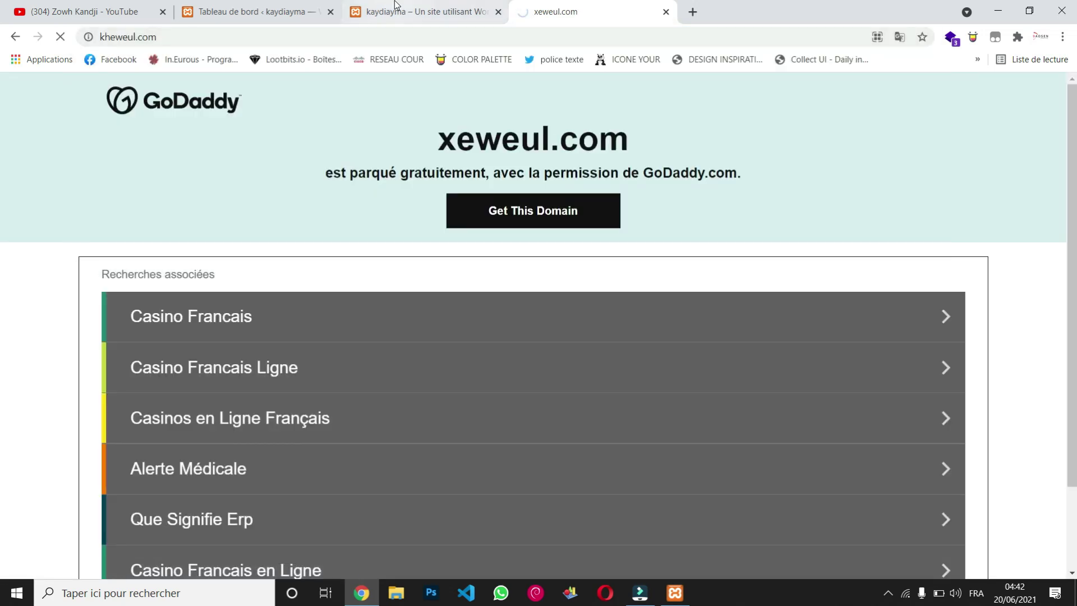
left_click(396, 7)
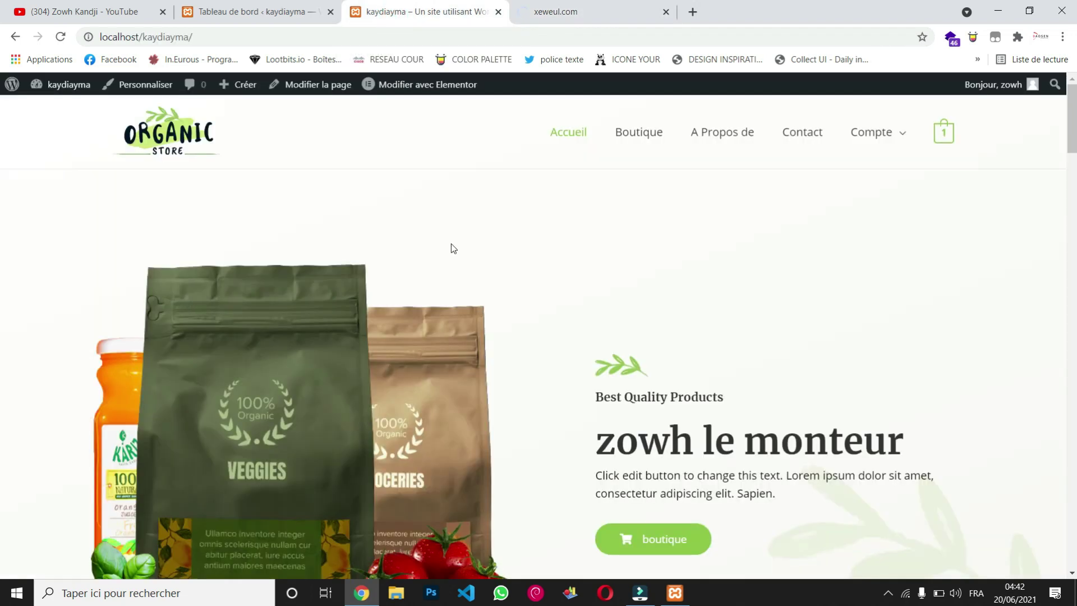
scroll(452, 247, "down", 2)
scroll(452, 243, "down", 12)
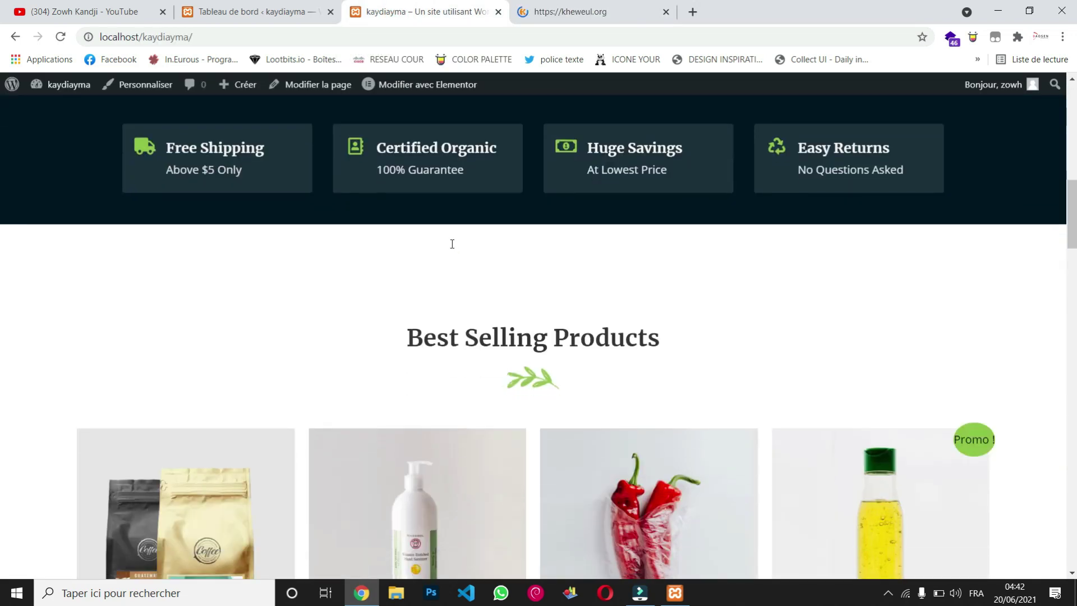
scroll(452, 247, "down", 12)
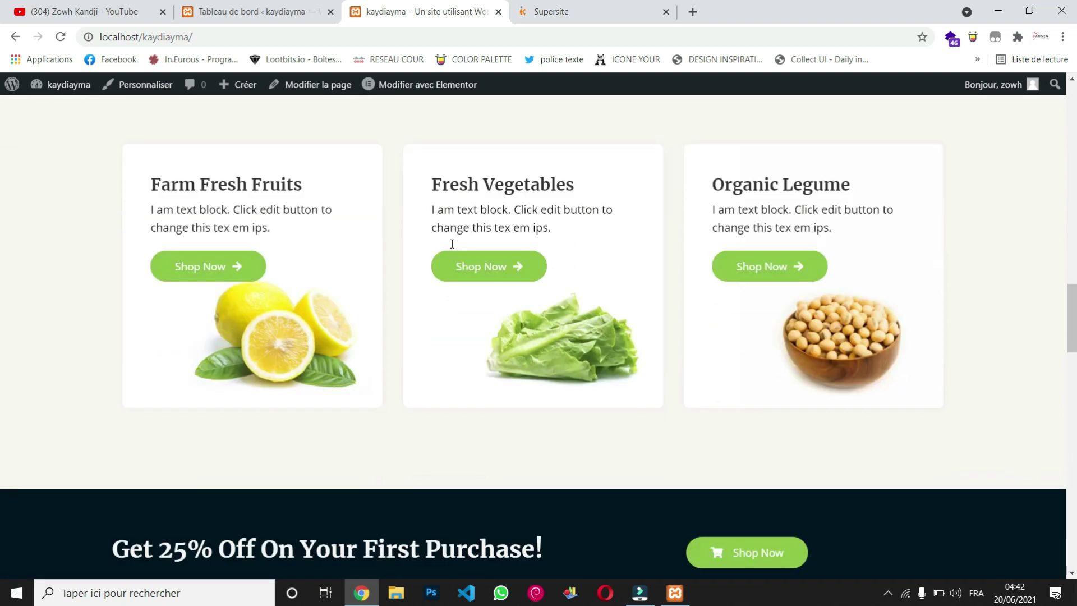
scroll(451, 243, "down", 12)
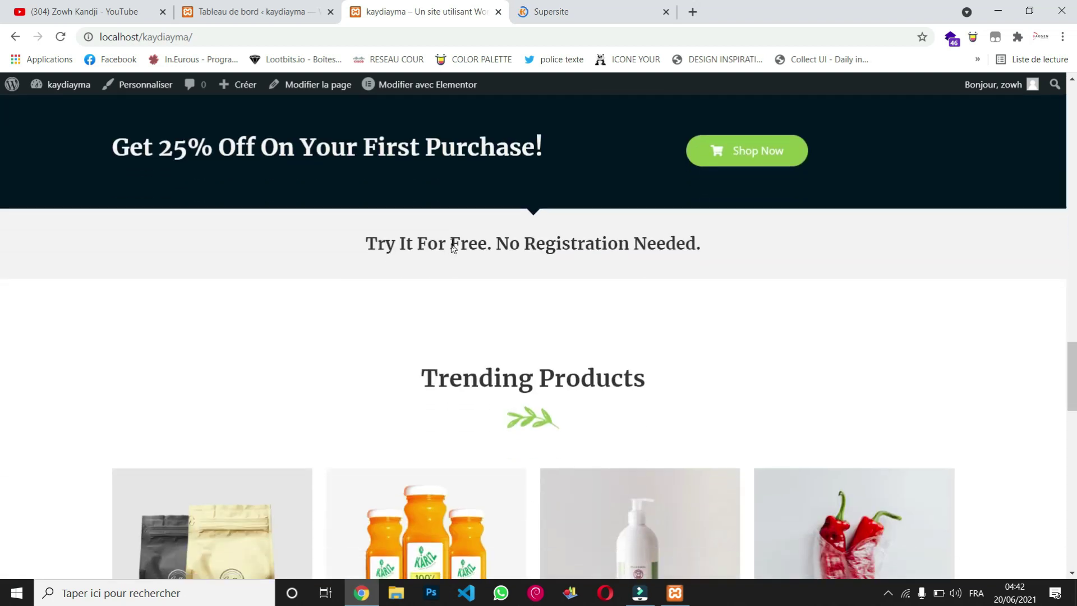